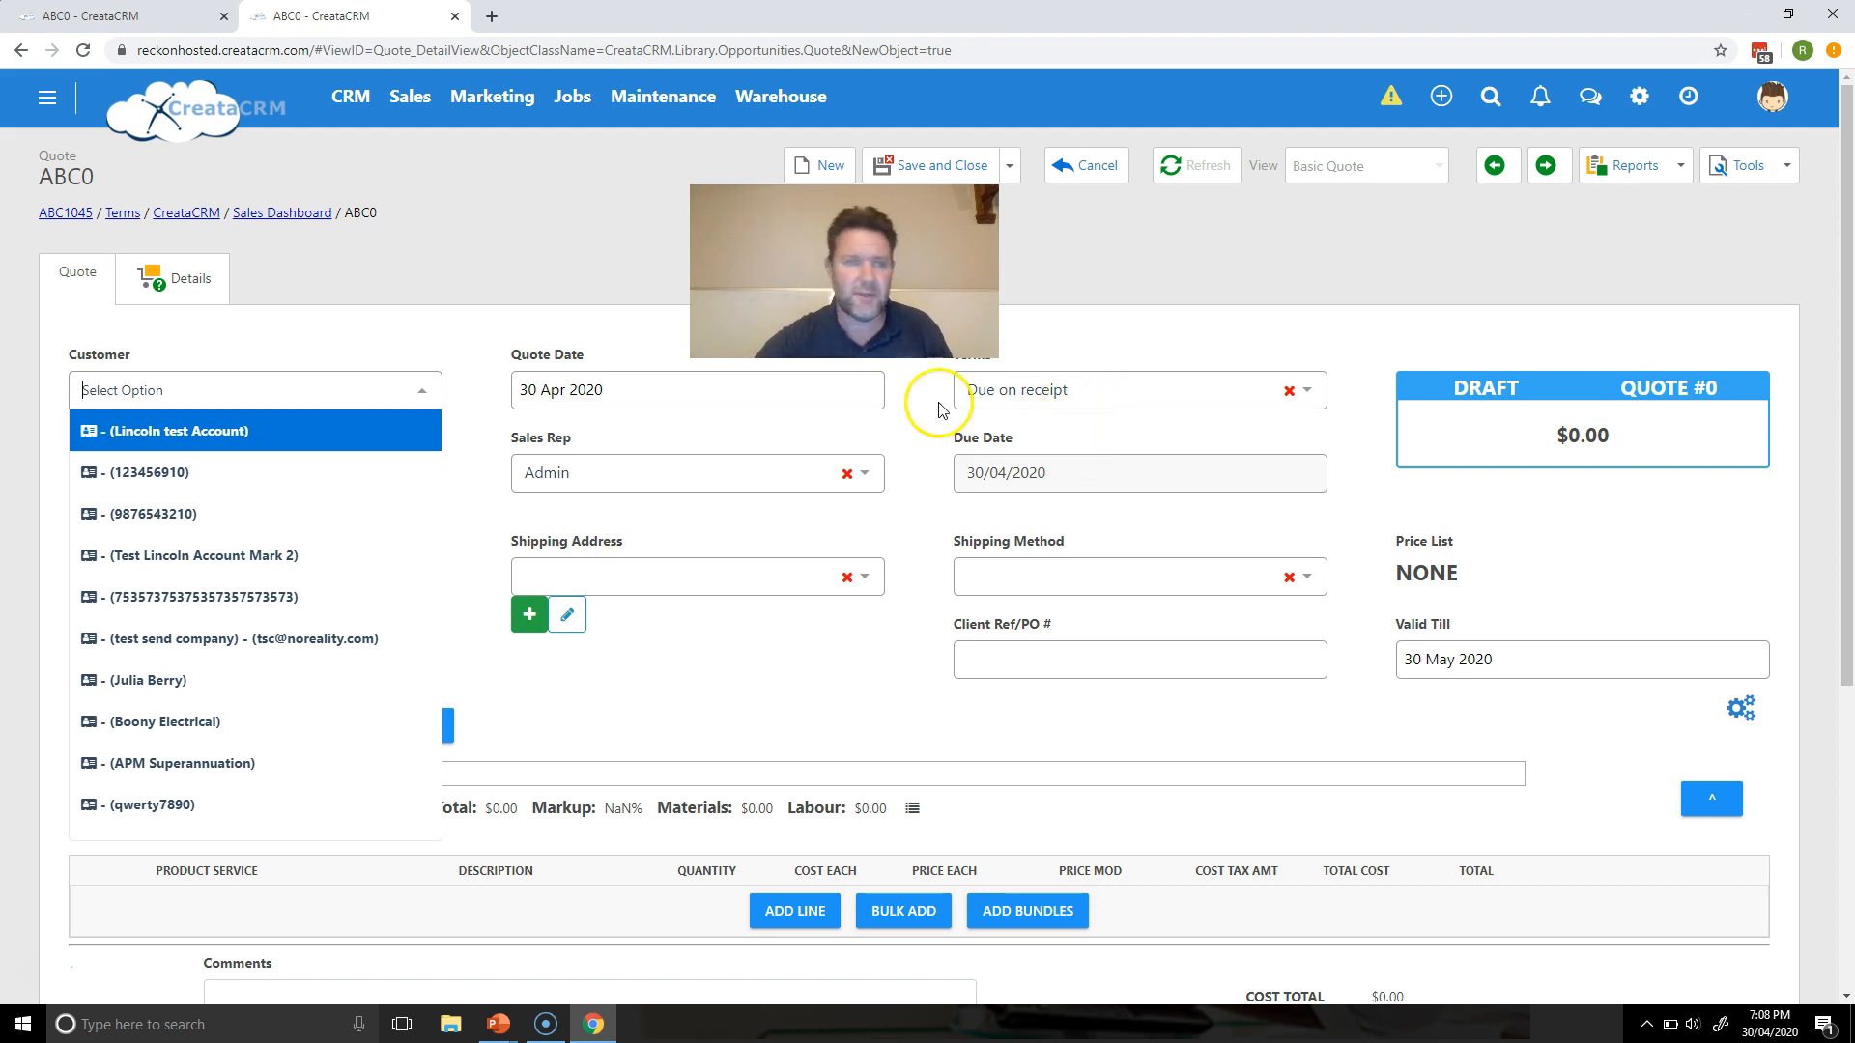
Search the customers by company and contact, and set the quote's customer to the second CreataCRM company match
type("reata")
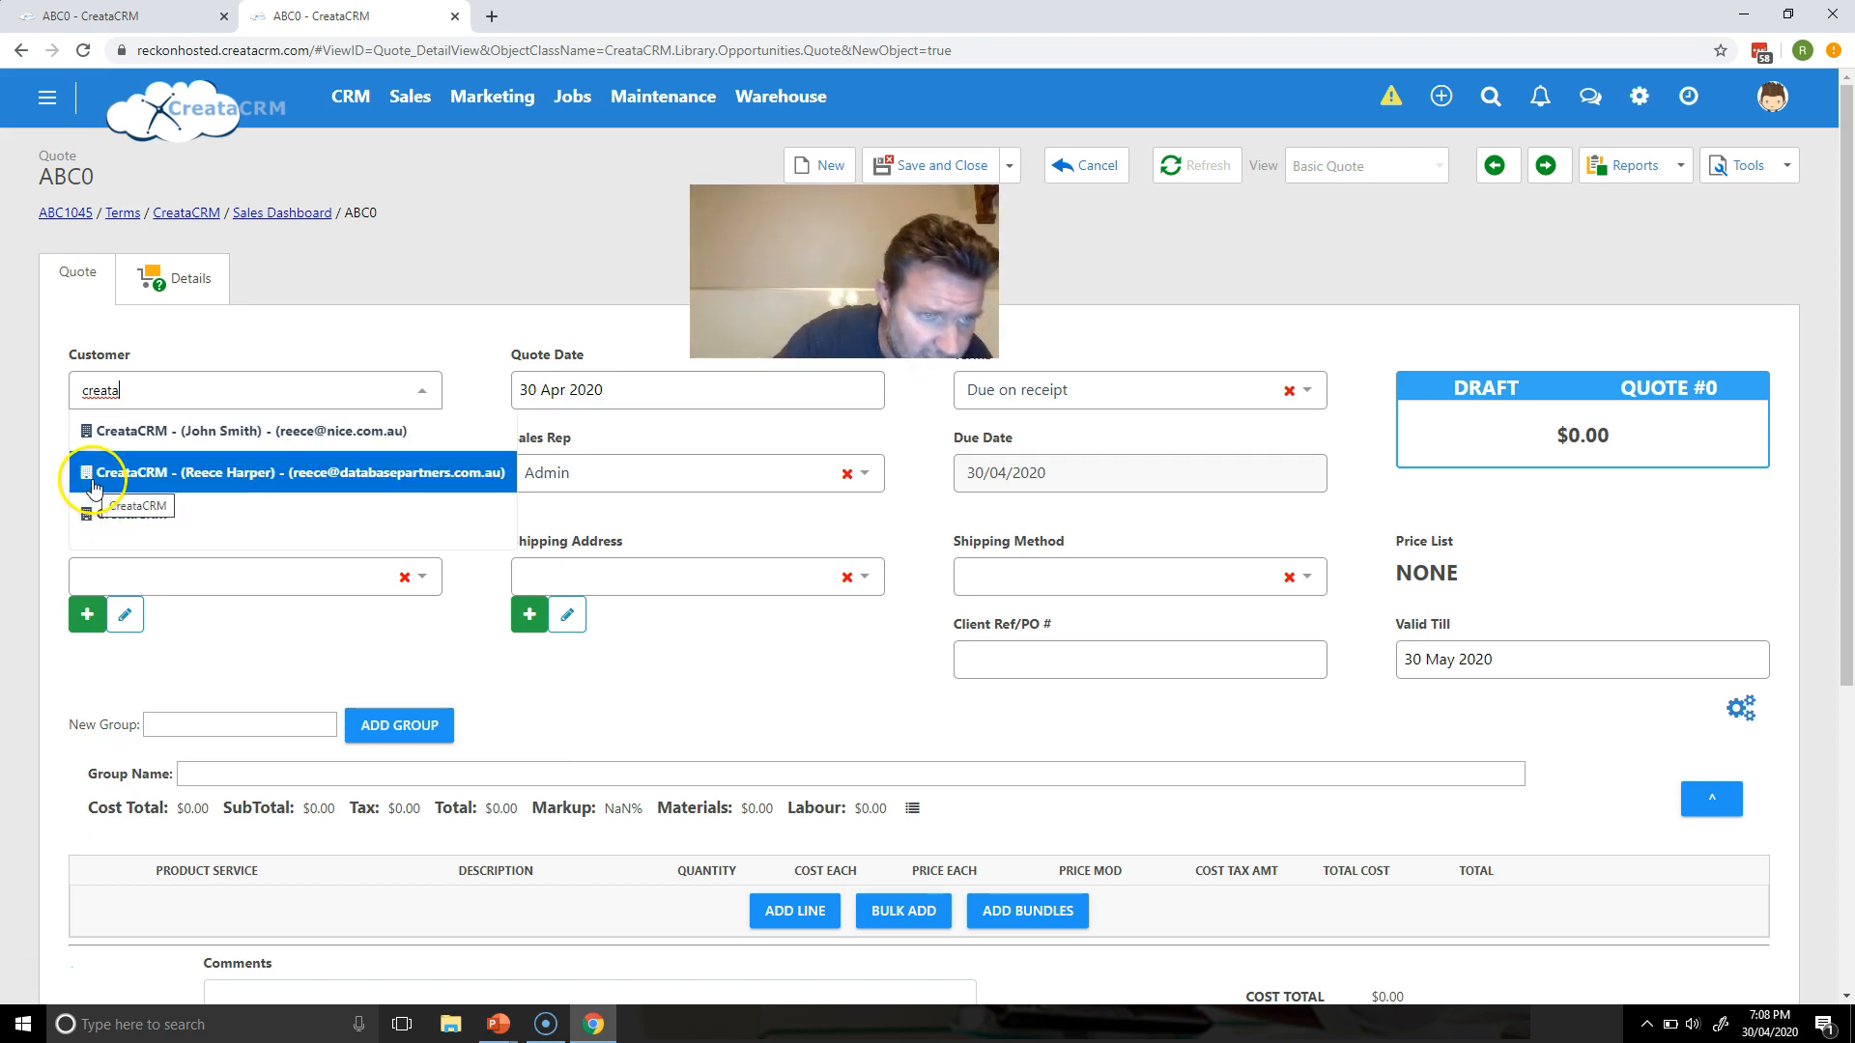
left_click_drag(147, 391, 48, 386)
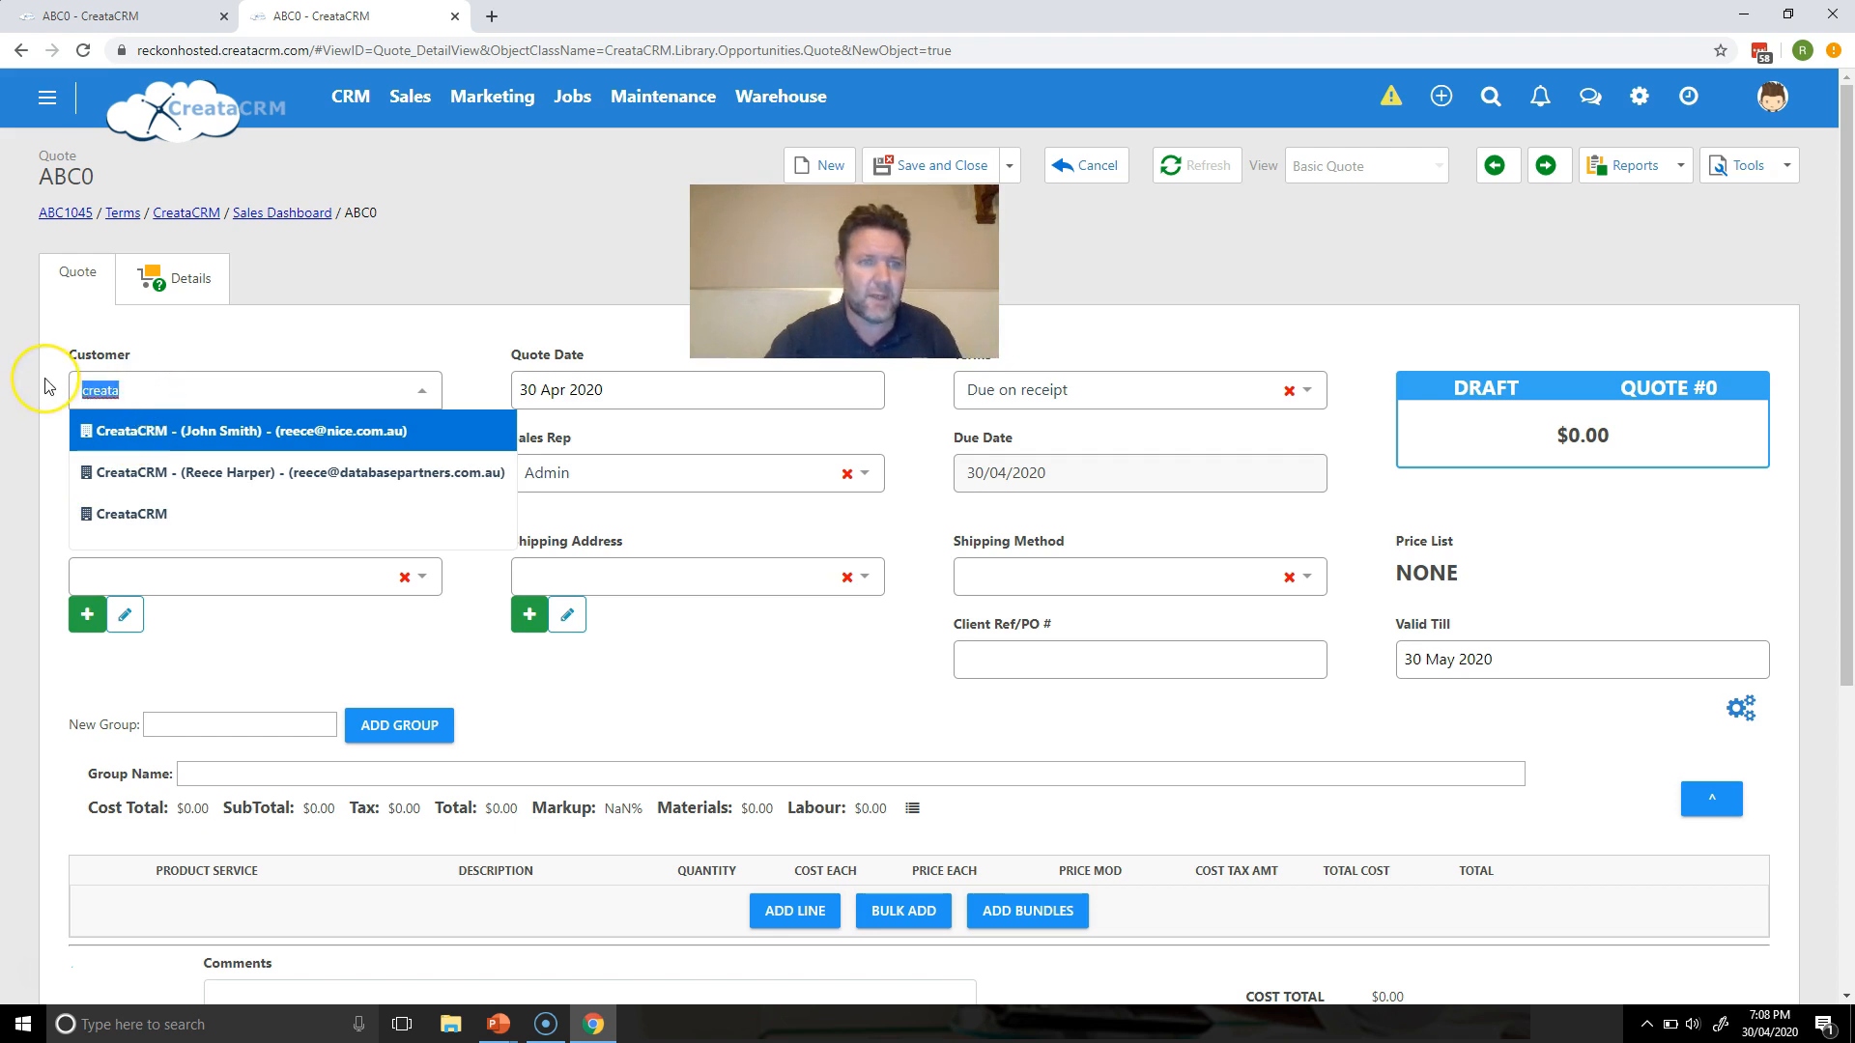
type("reece")
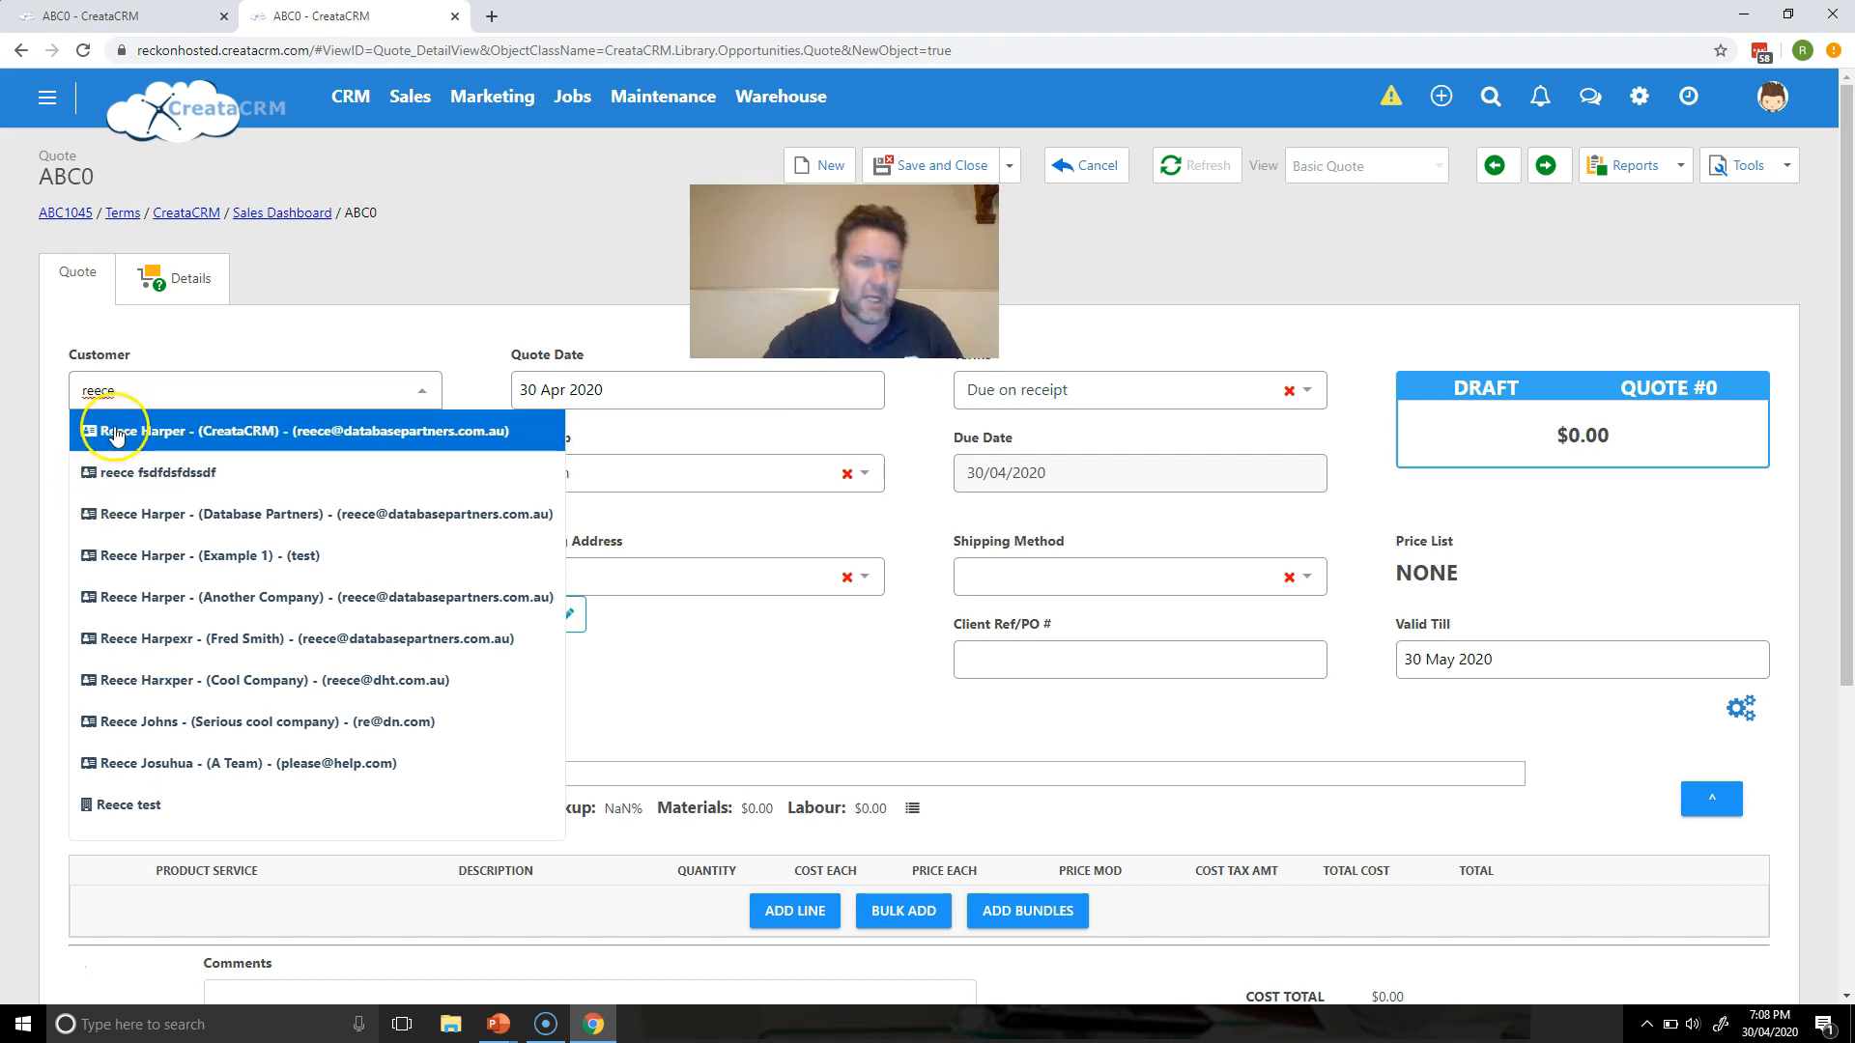
left_click_drag(130, 388, 50, 382)
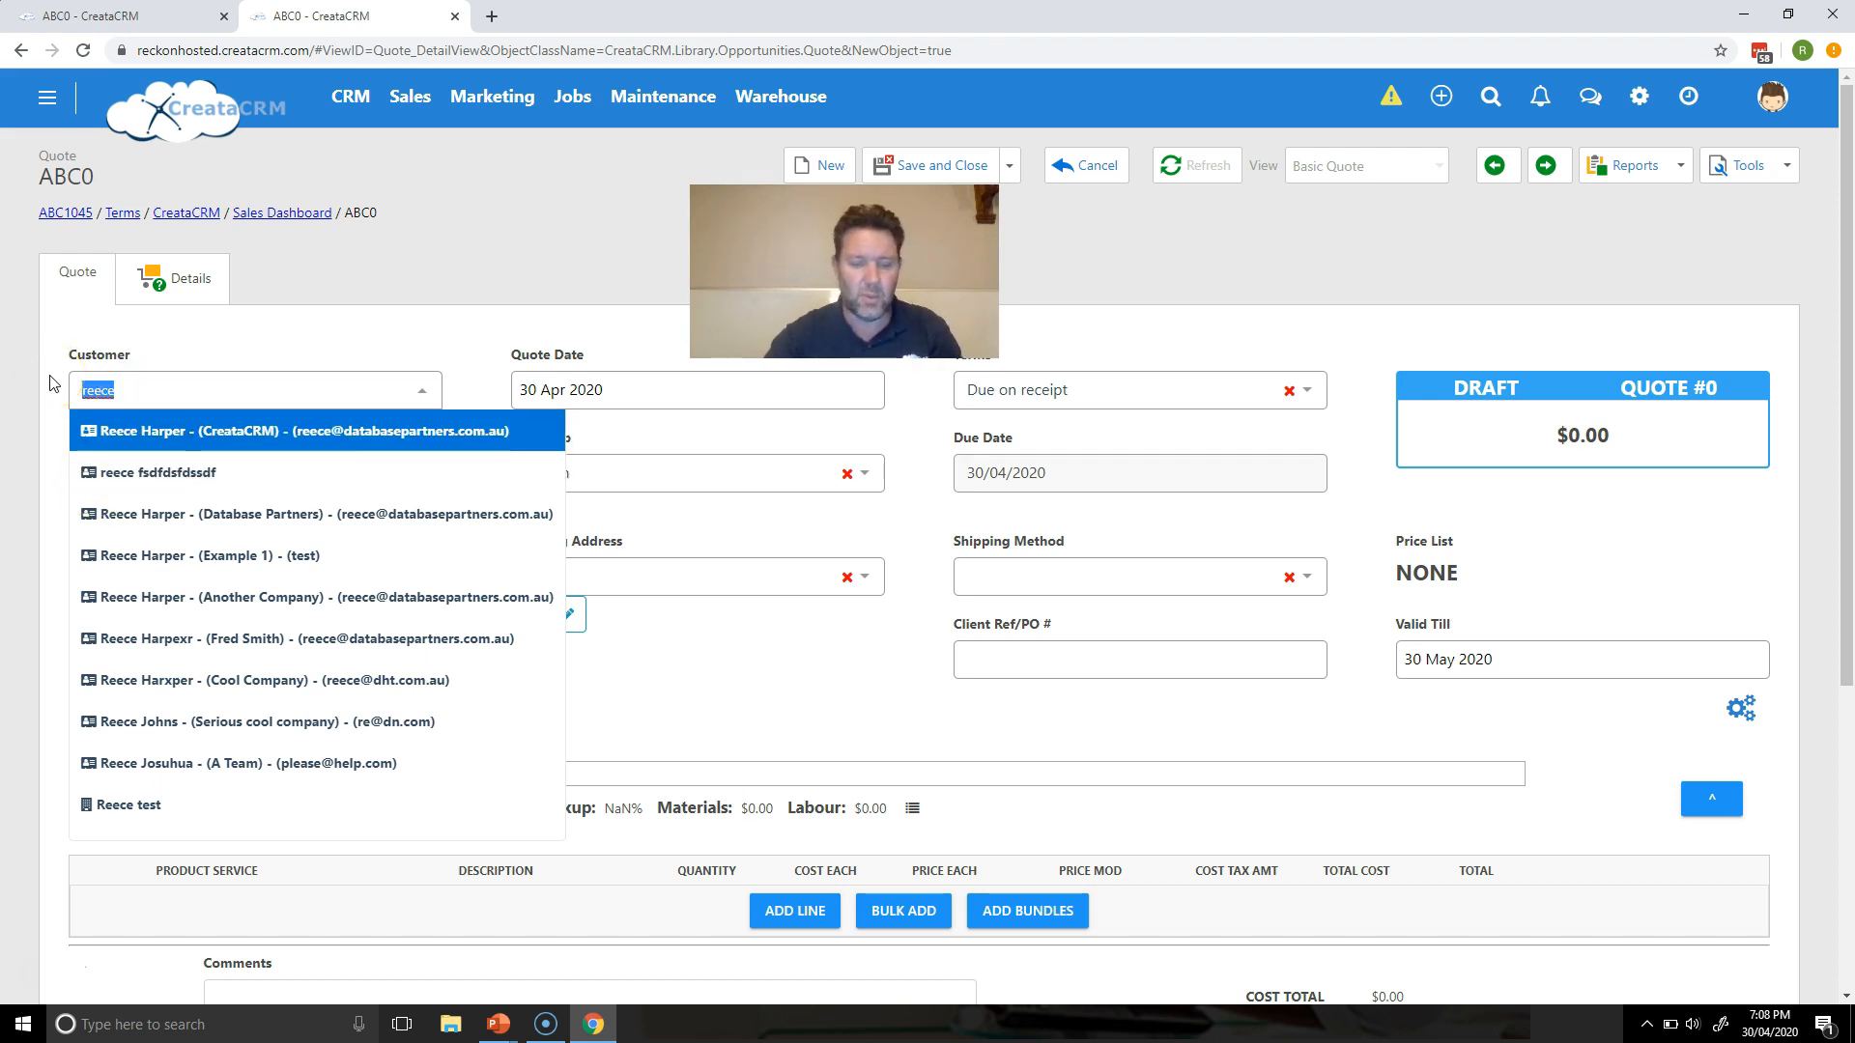
type("crear")
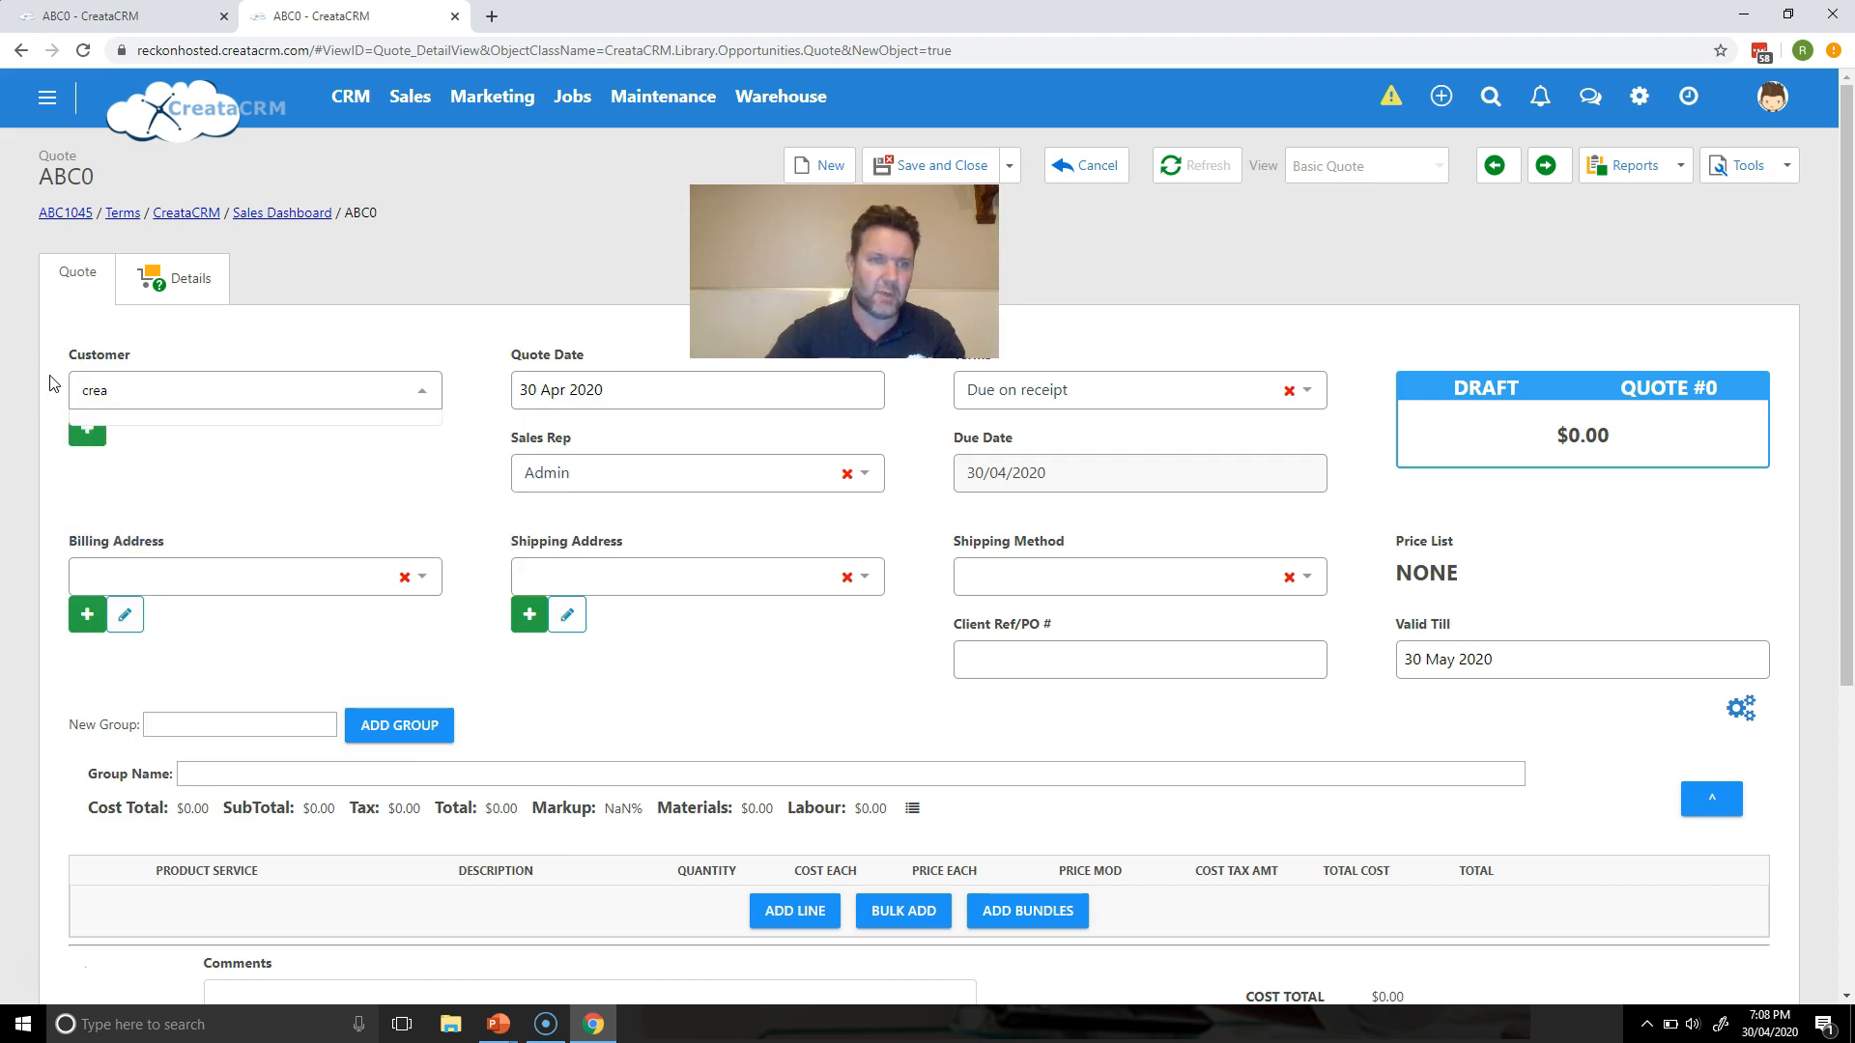
left_click(109, 488)
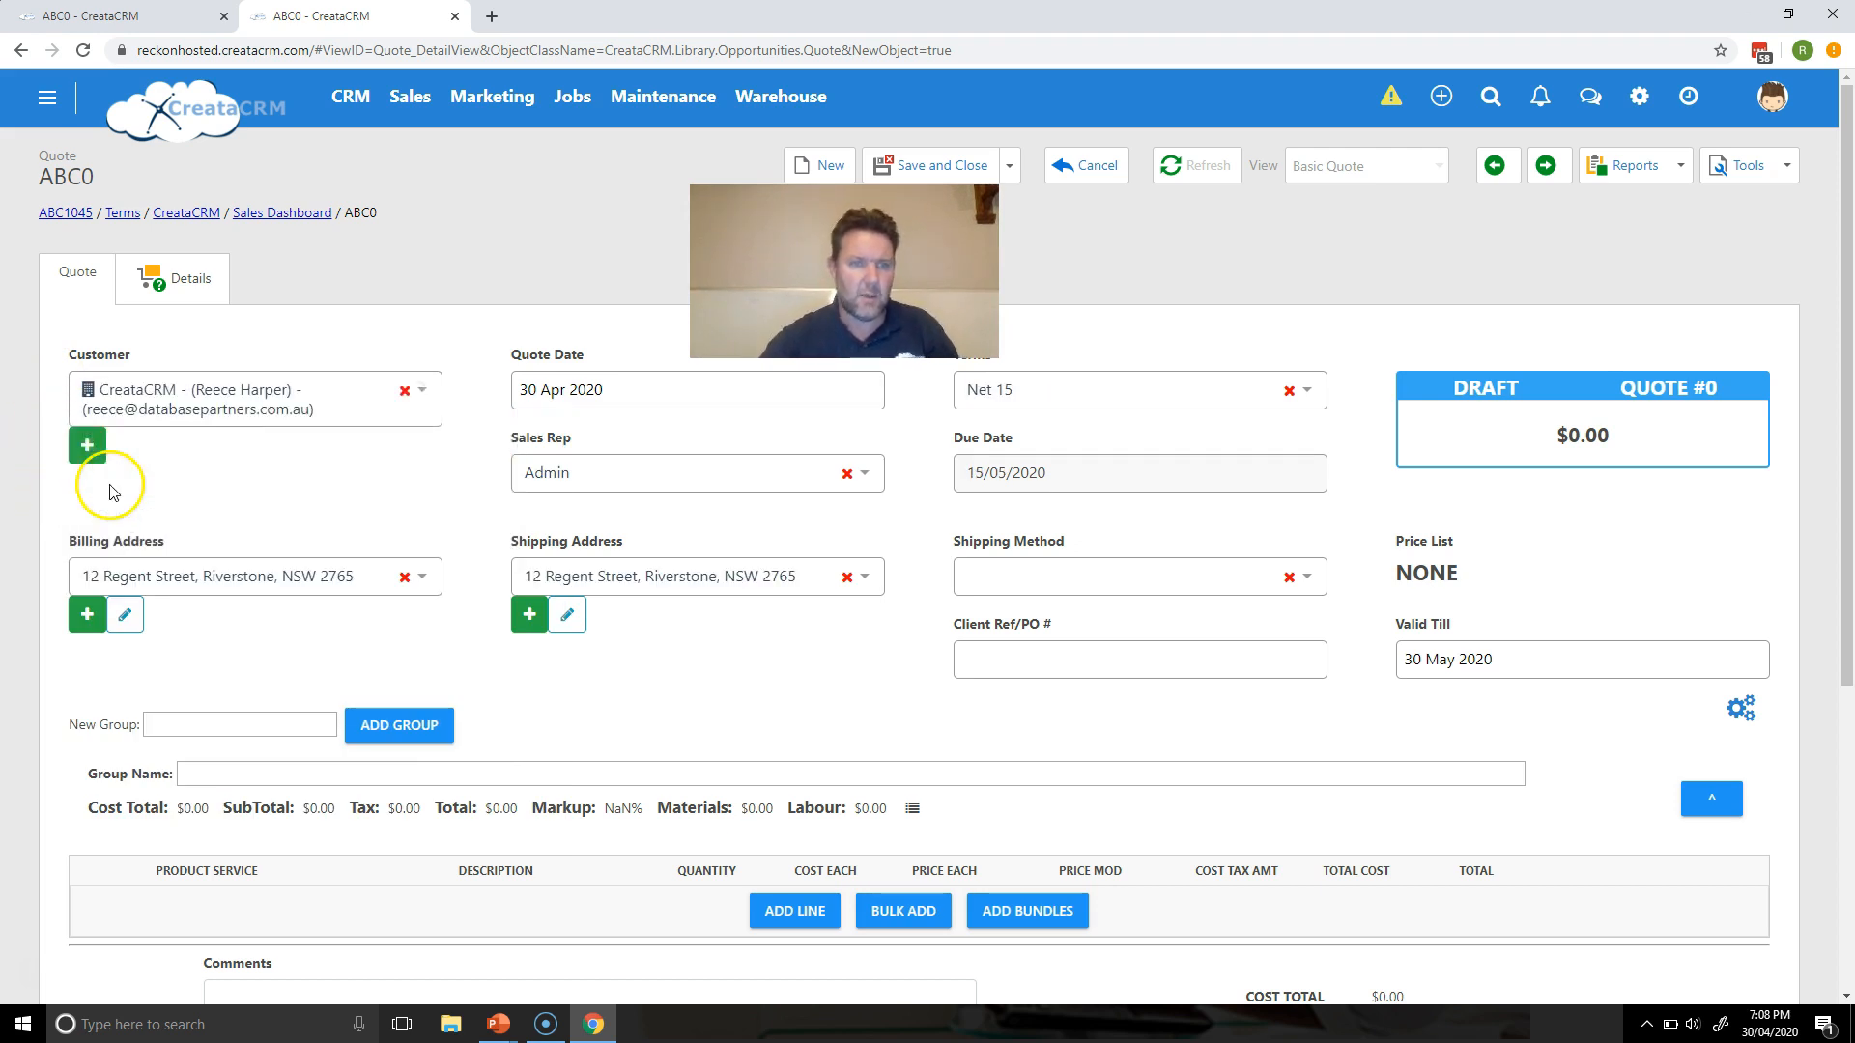
Review the quote's due date and the available sales reps without changing either
double_click(1012, 474)
left_click(1040, 489)
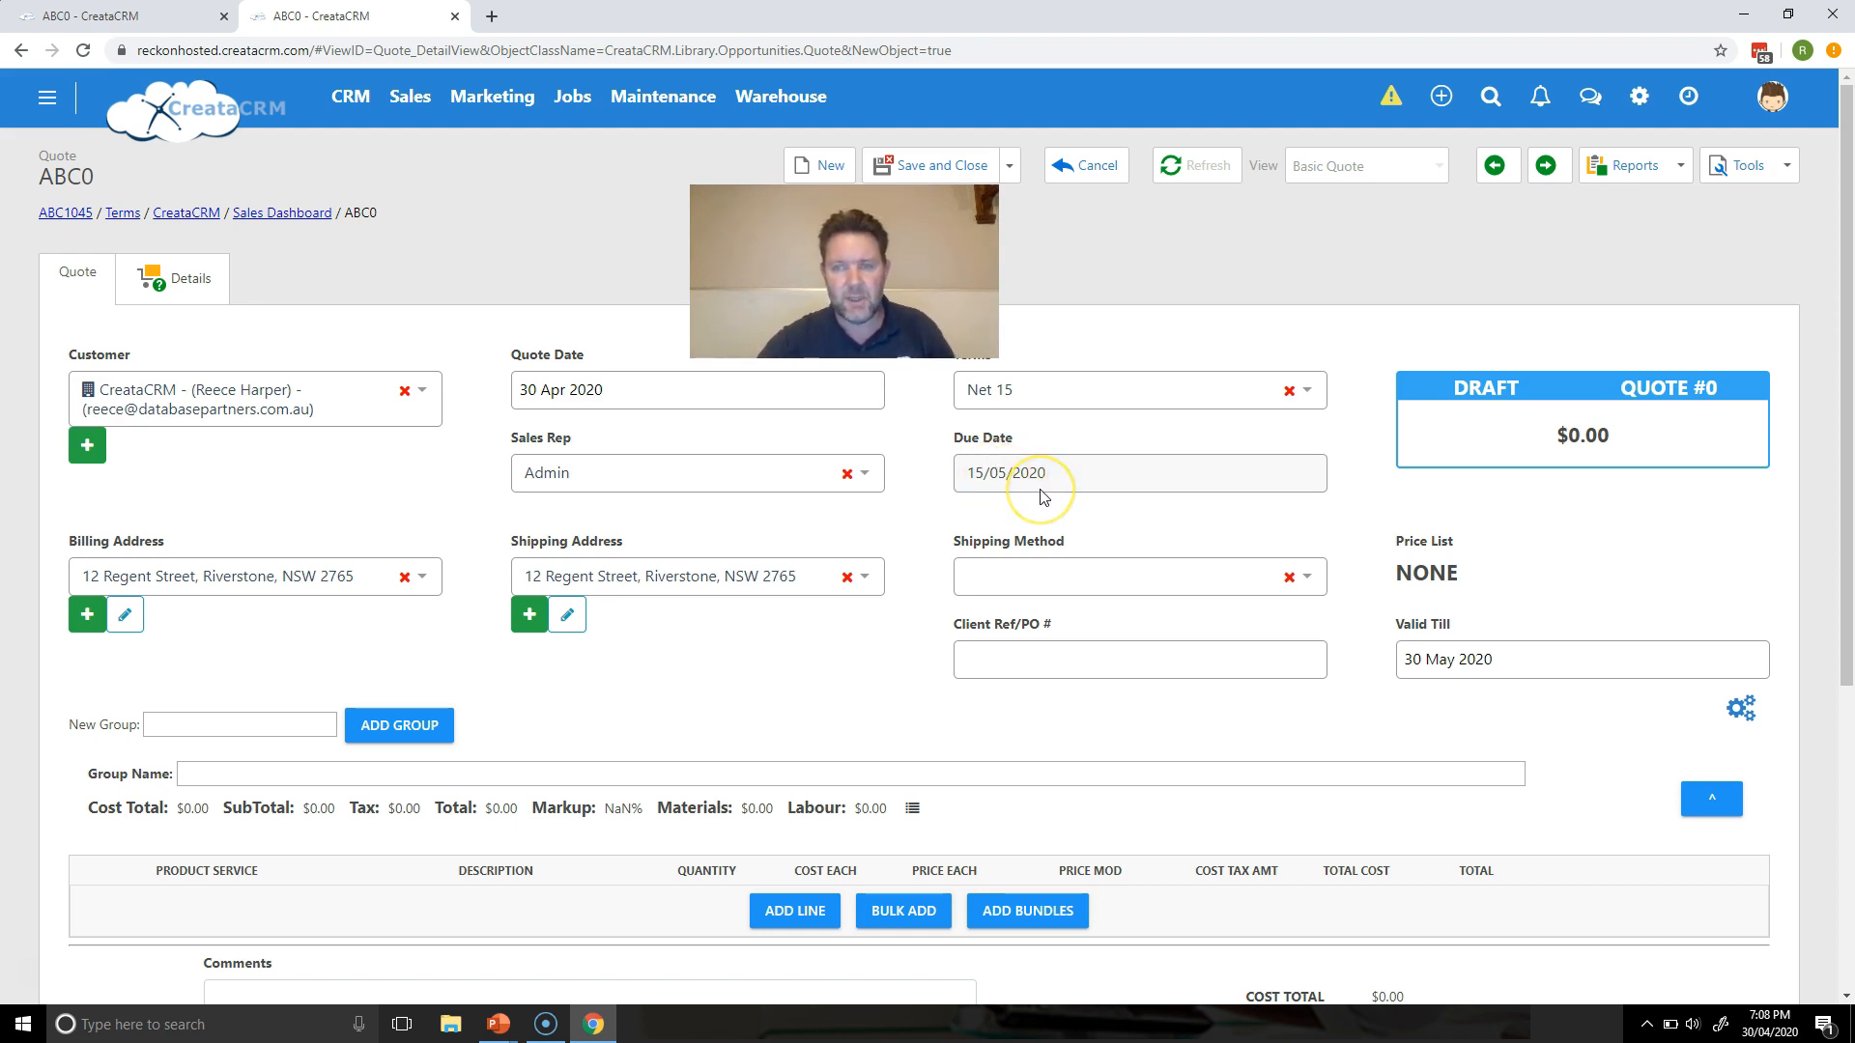
left_click(723, 476)
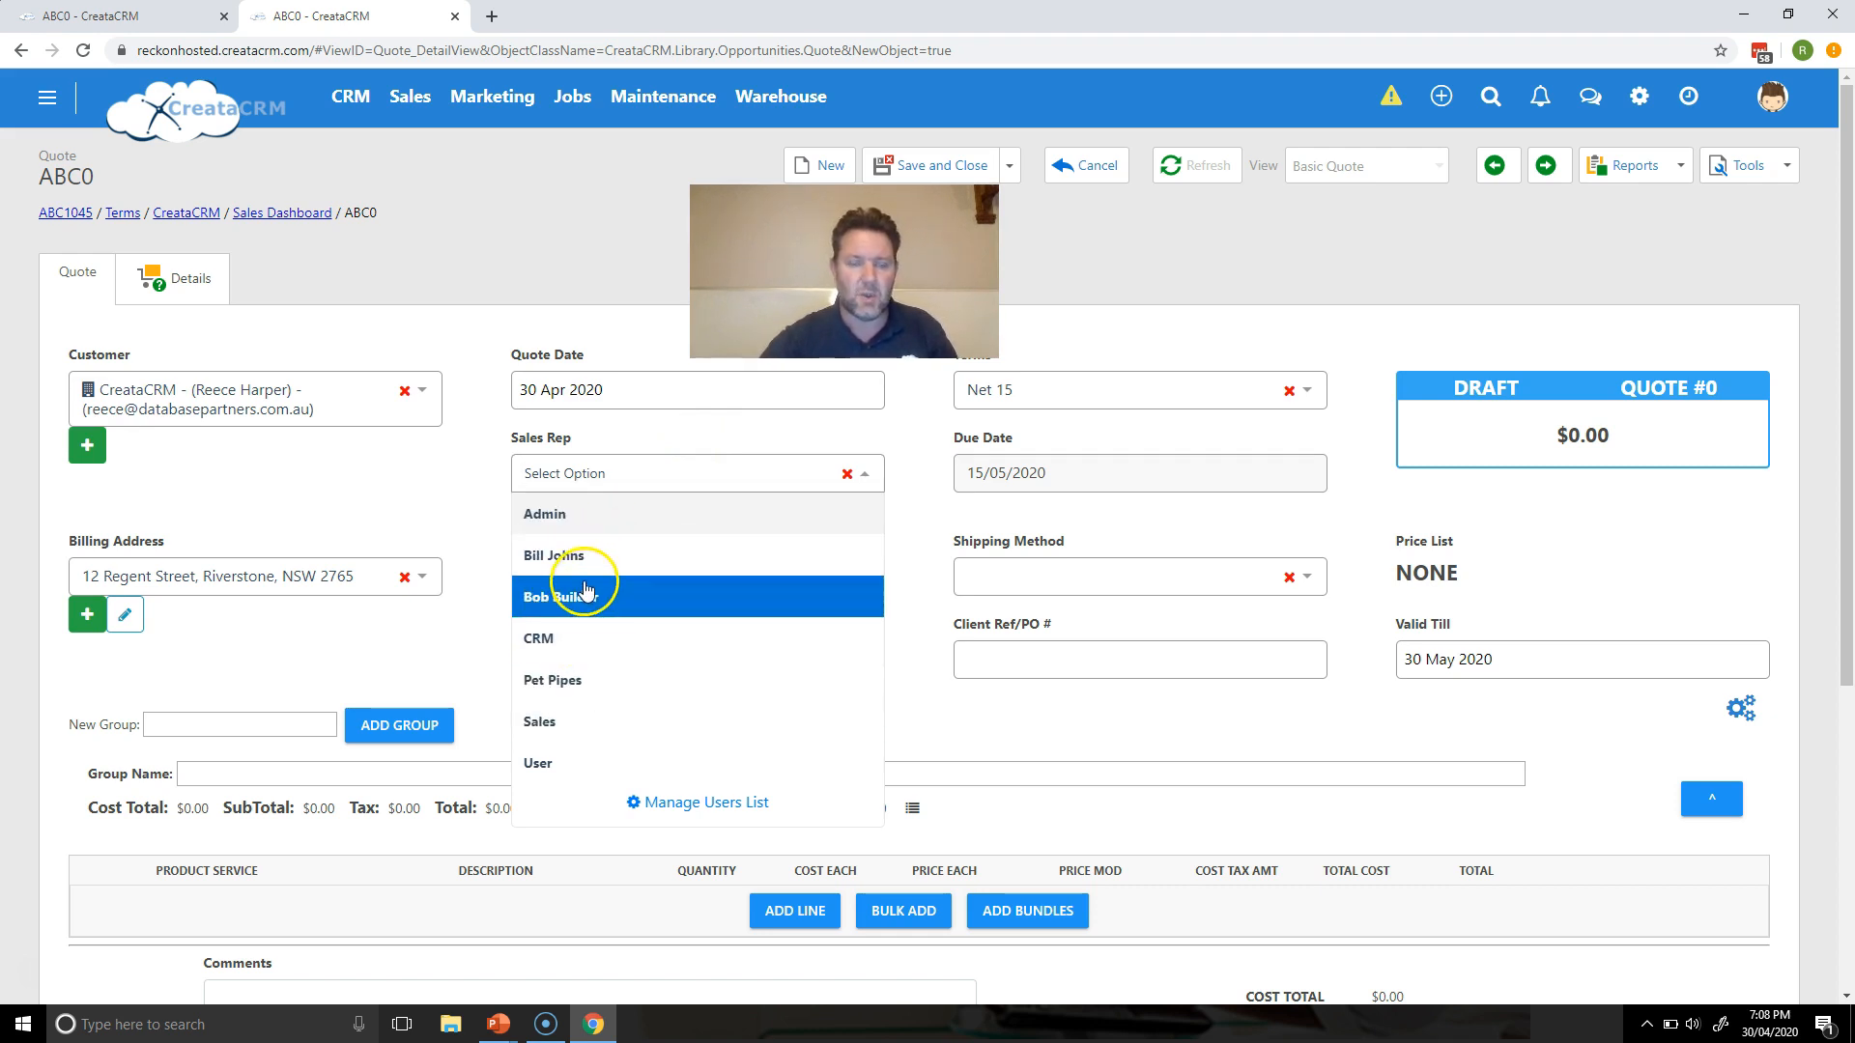
left_click(445, 509)
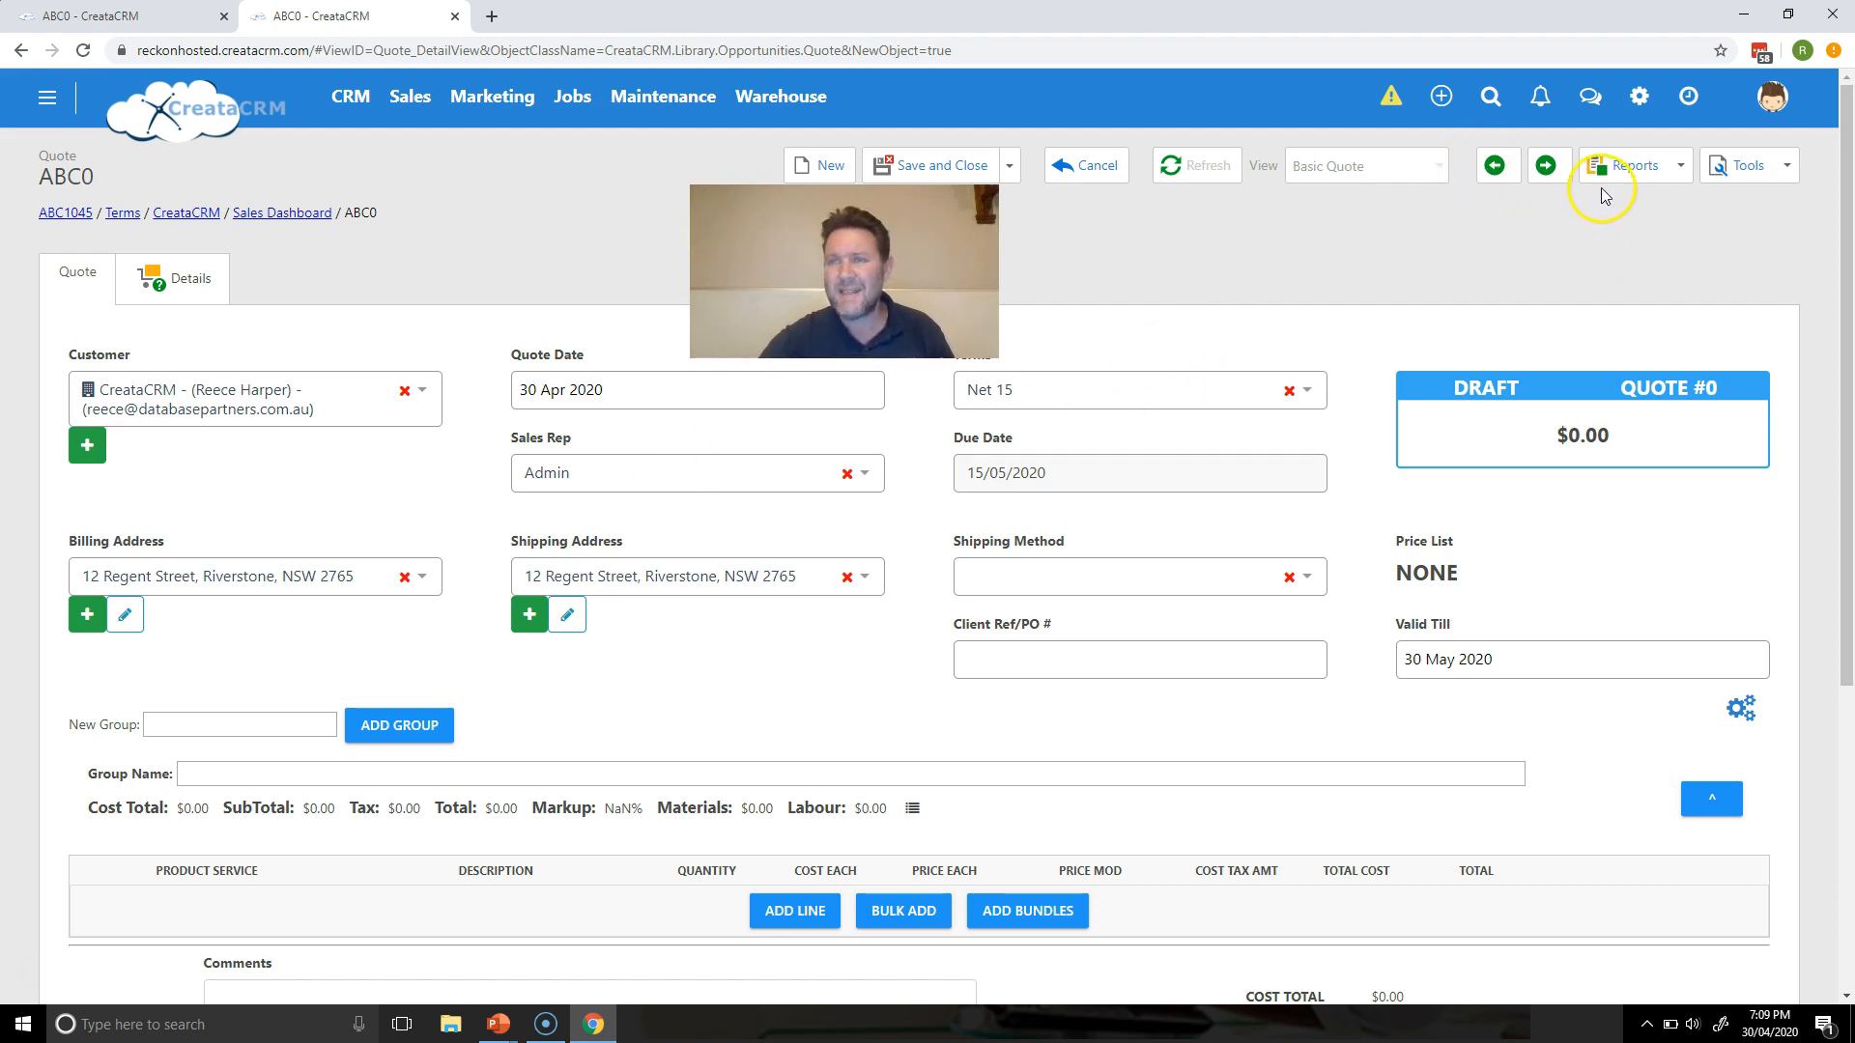
Review the notifications and their management rules, and return to the quote
left_click(1539, 100)
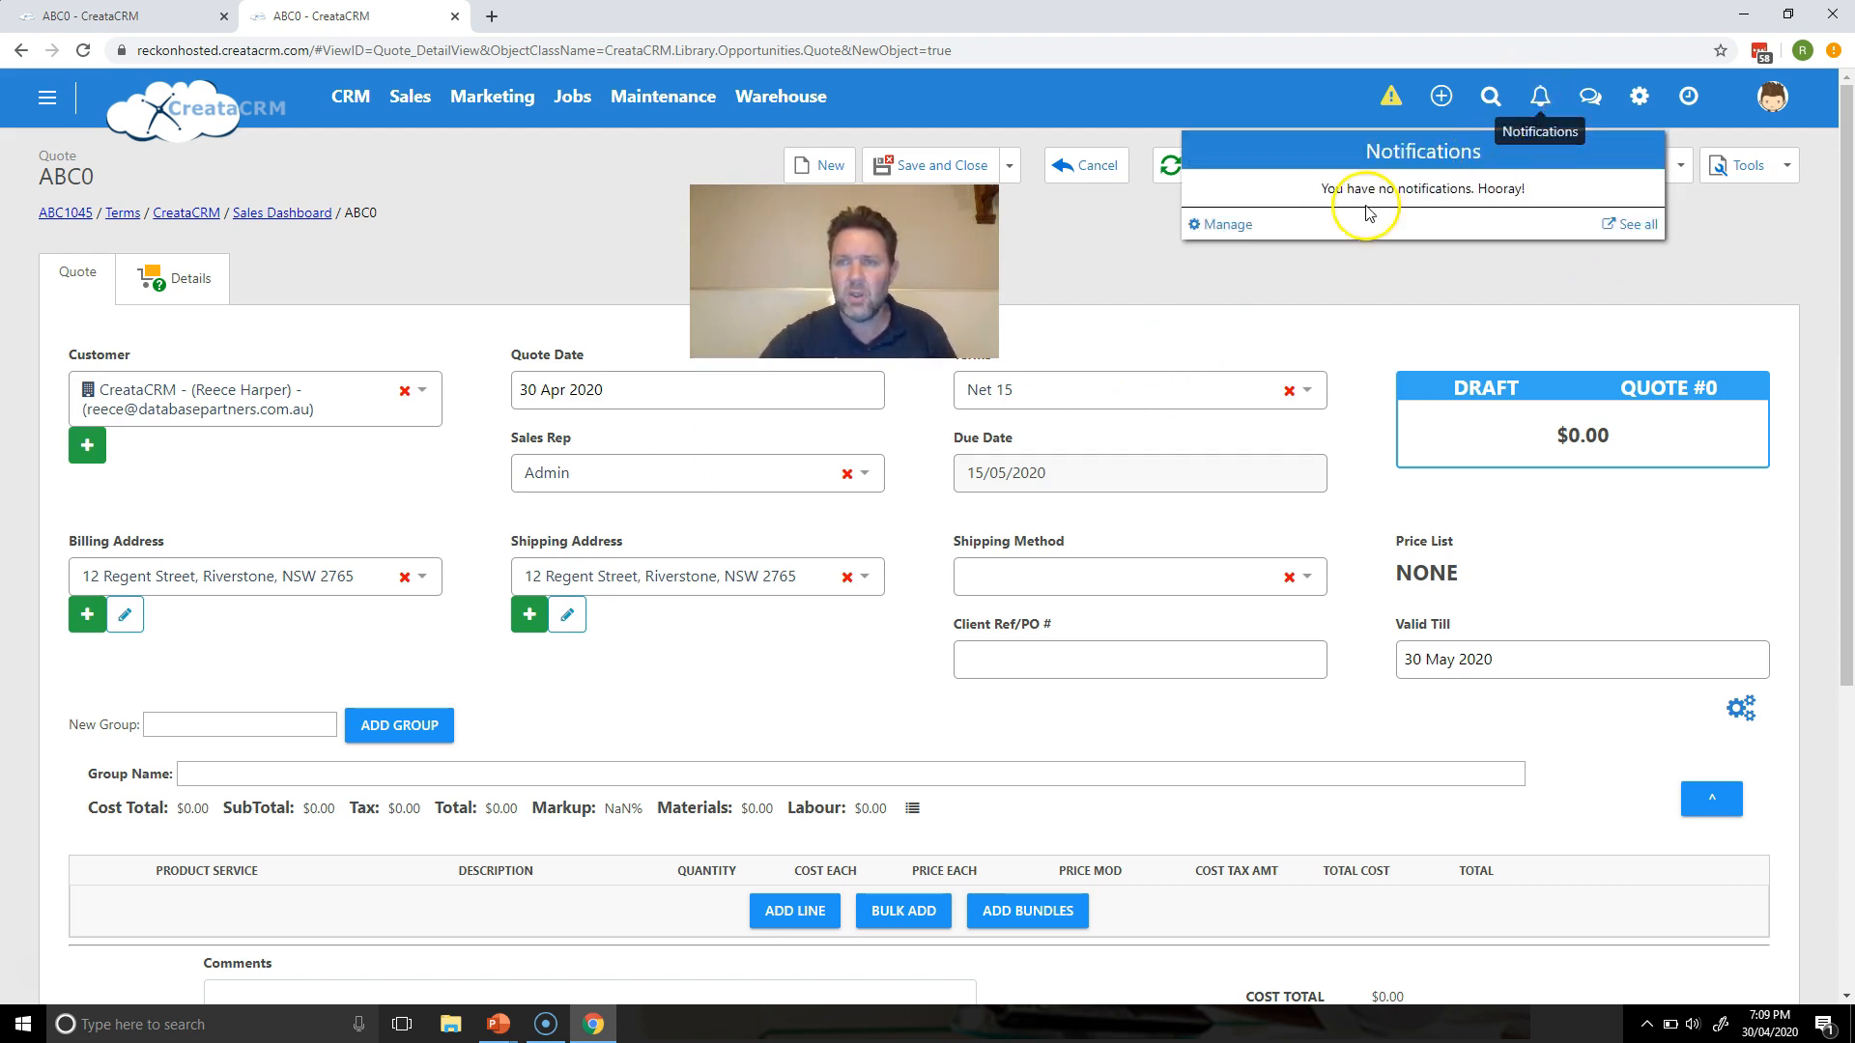
left_click(1223, 224)
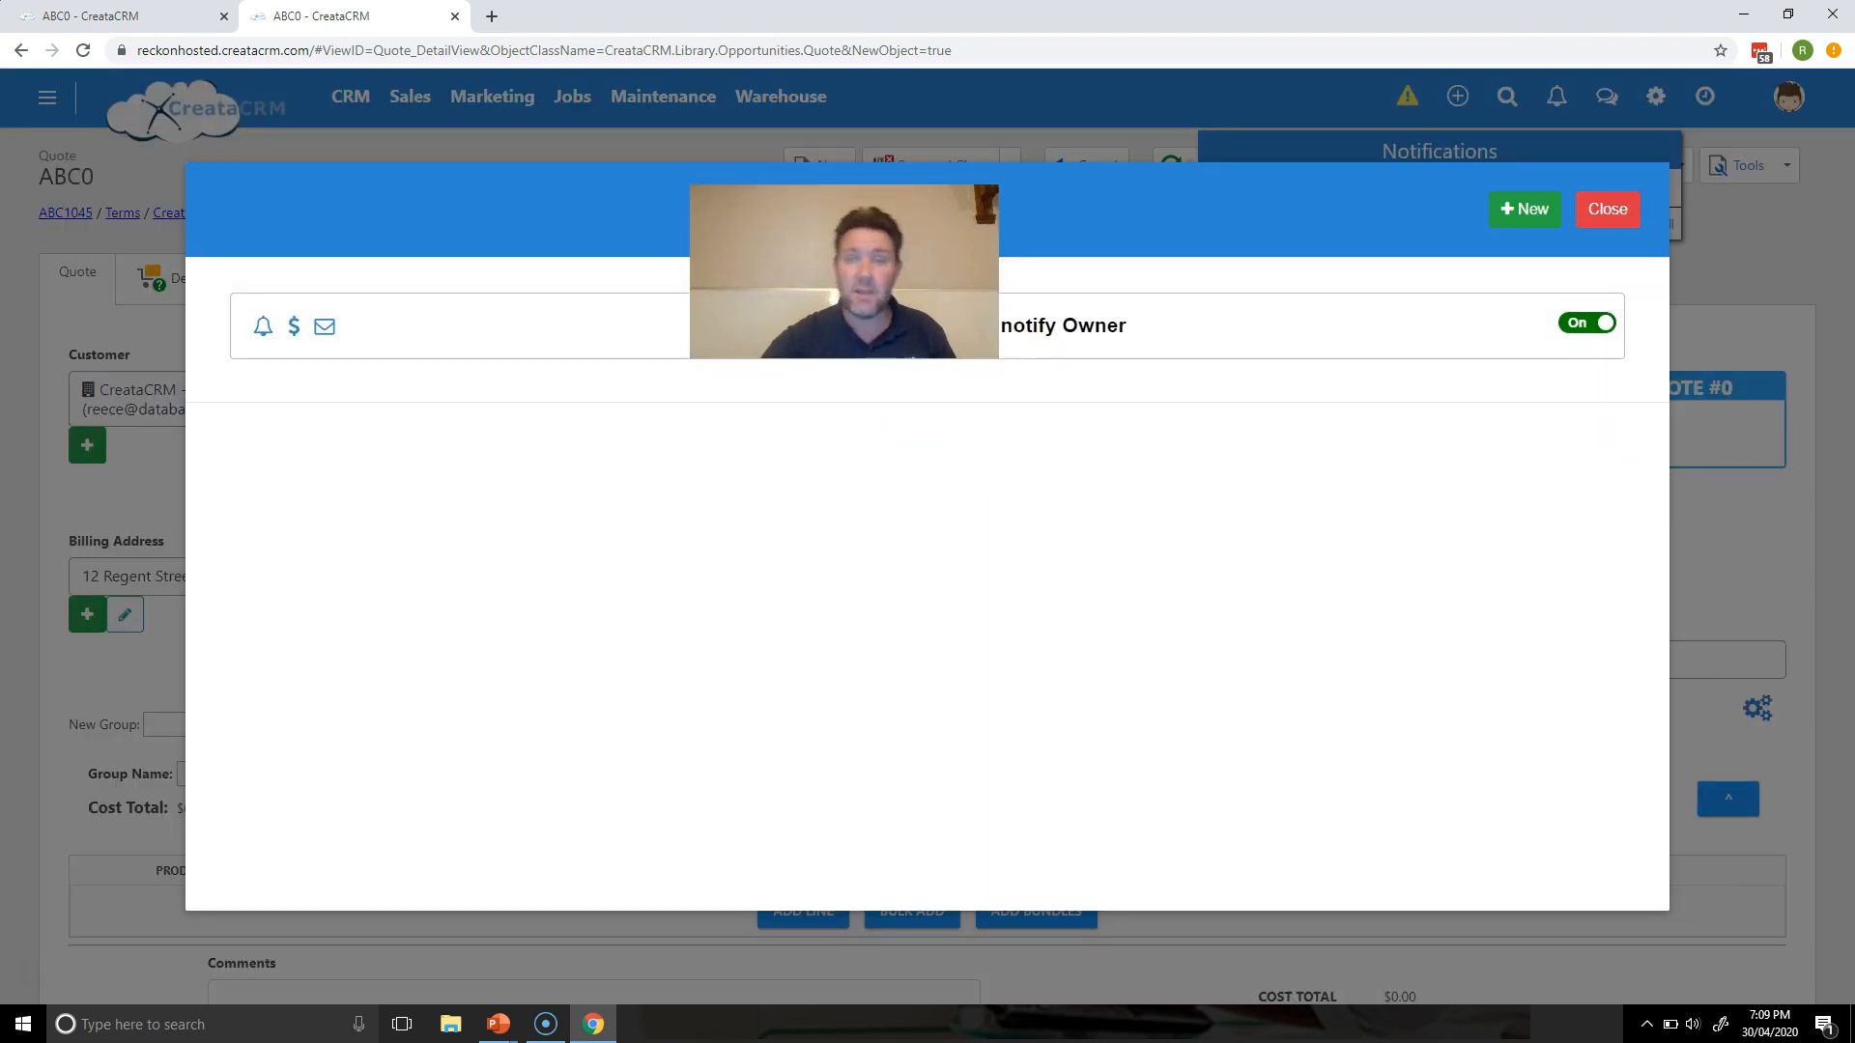
left_click(1630, 211)
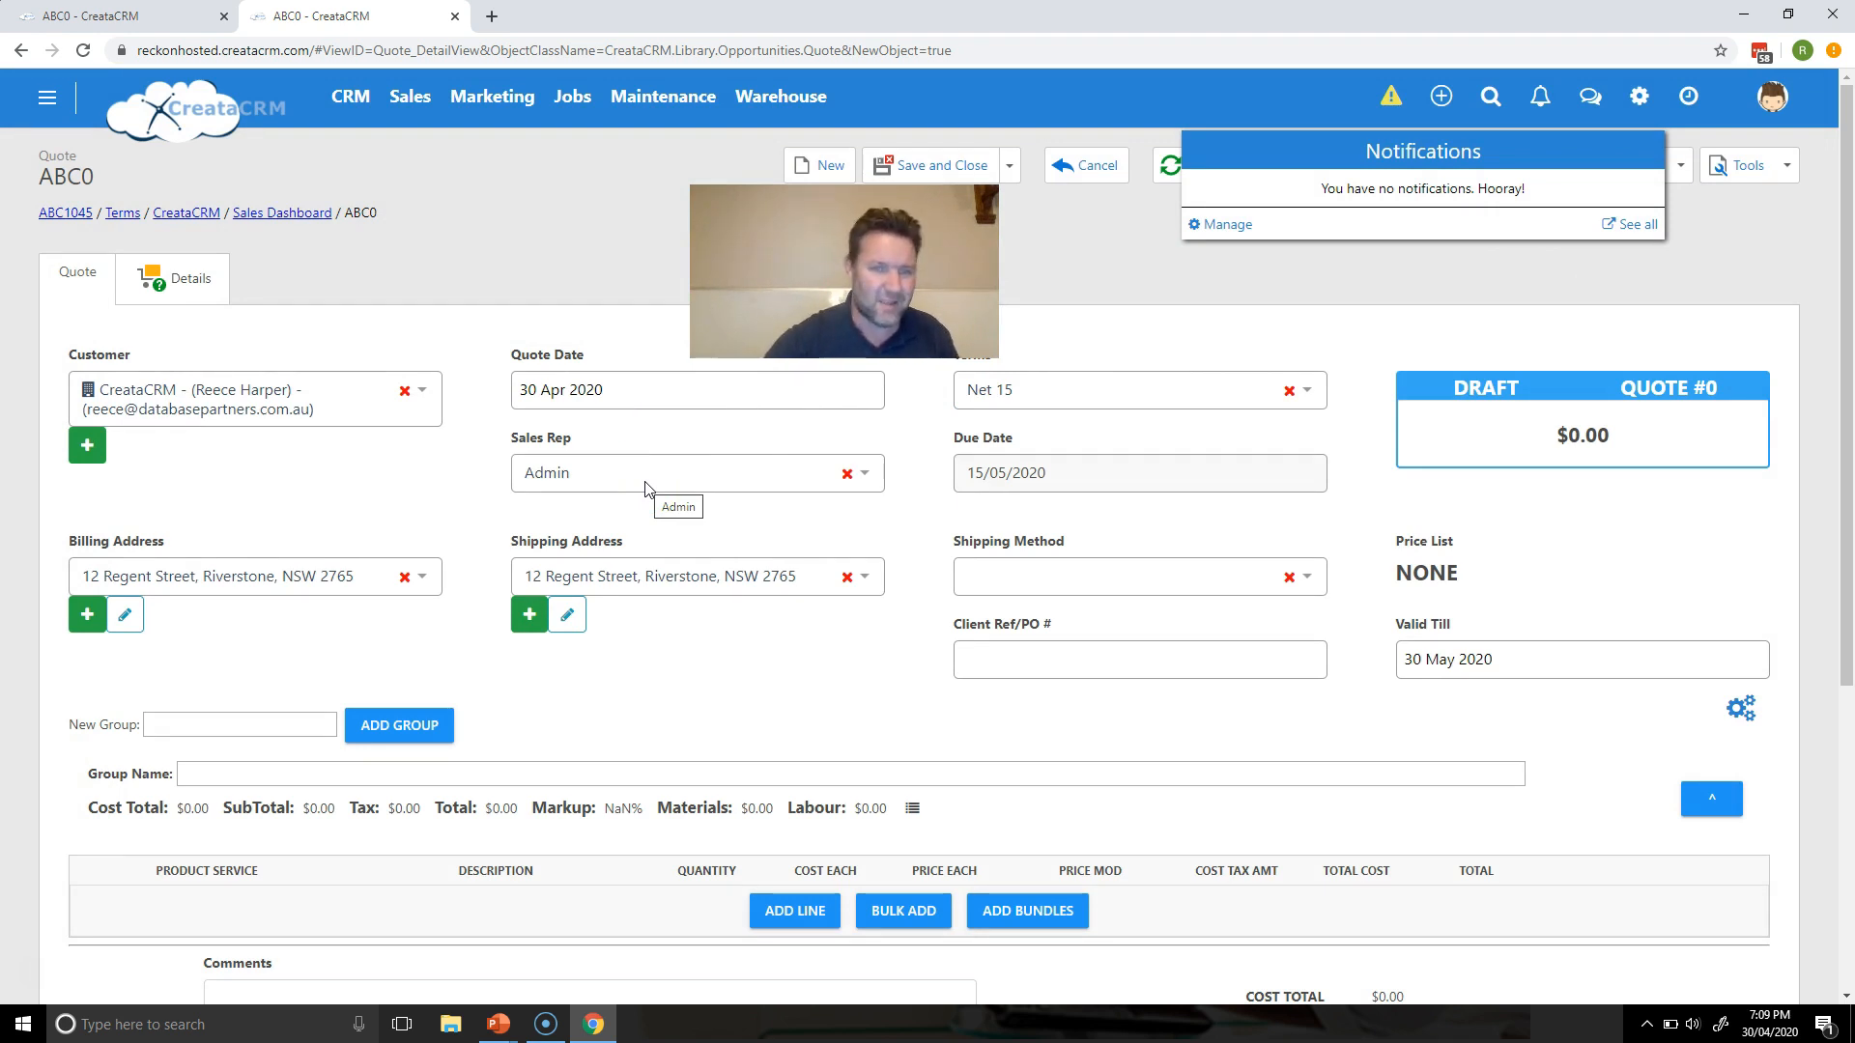
Review the shipping addresses available for the customer, keeping the current selection
left_click(710, 576)
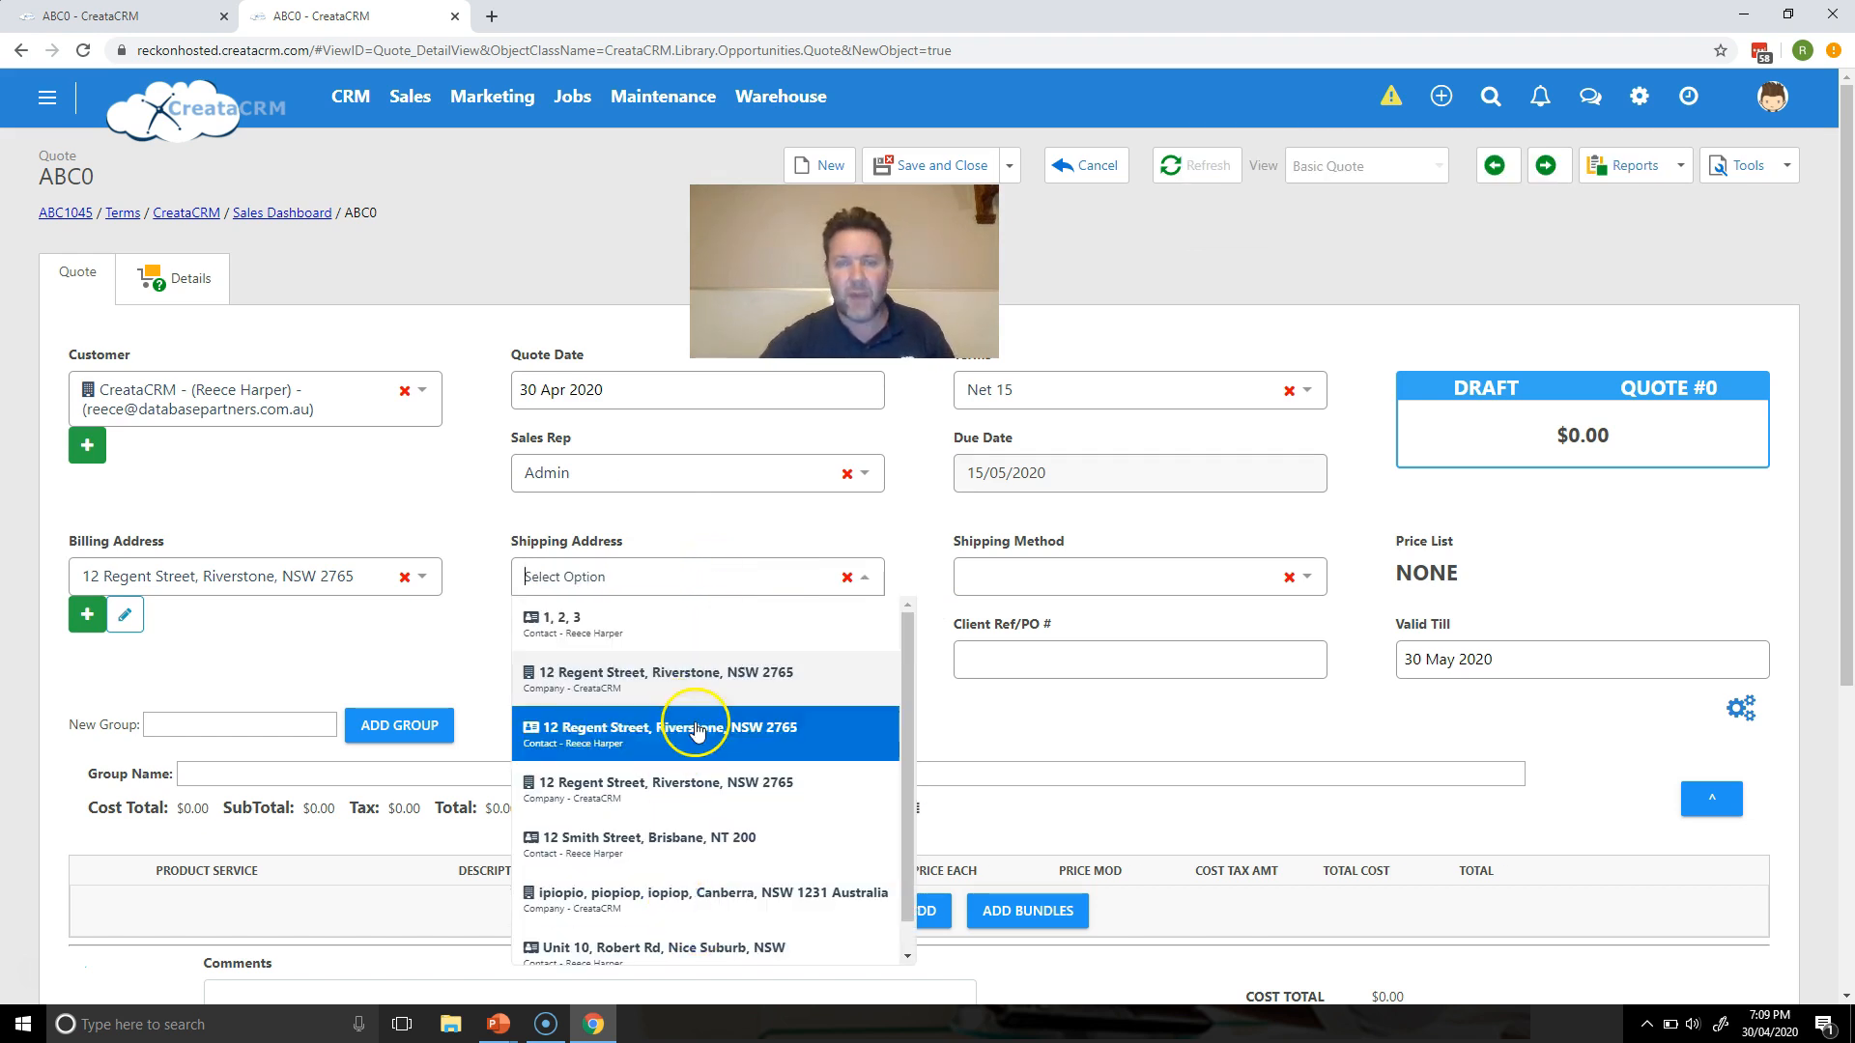
left_click(708, 527)
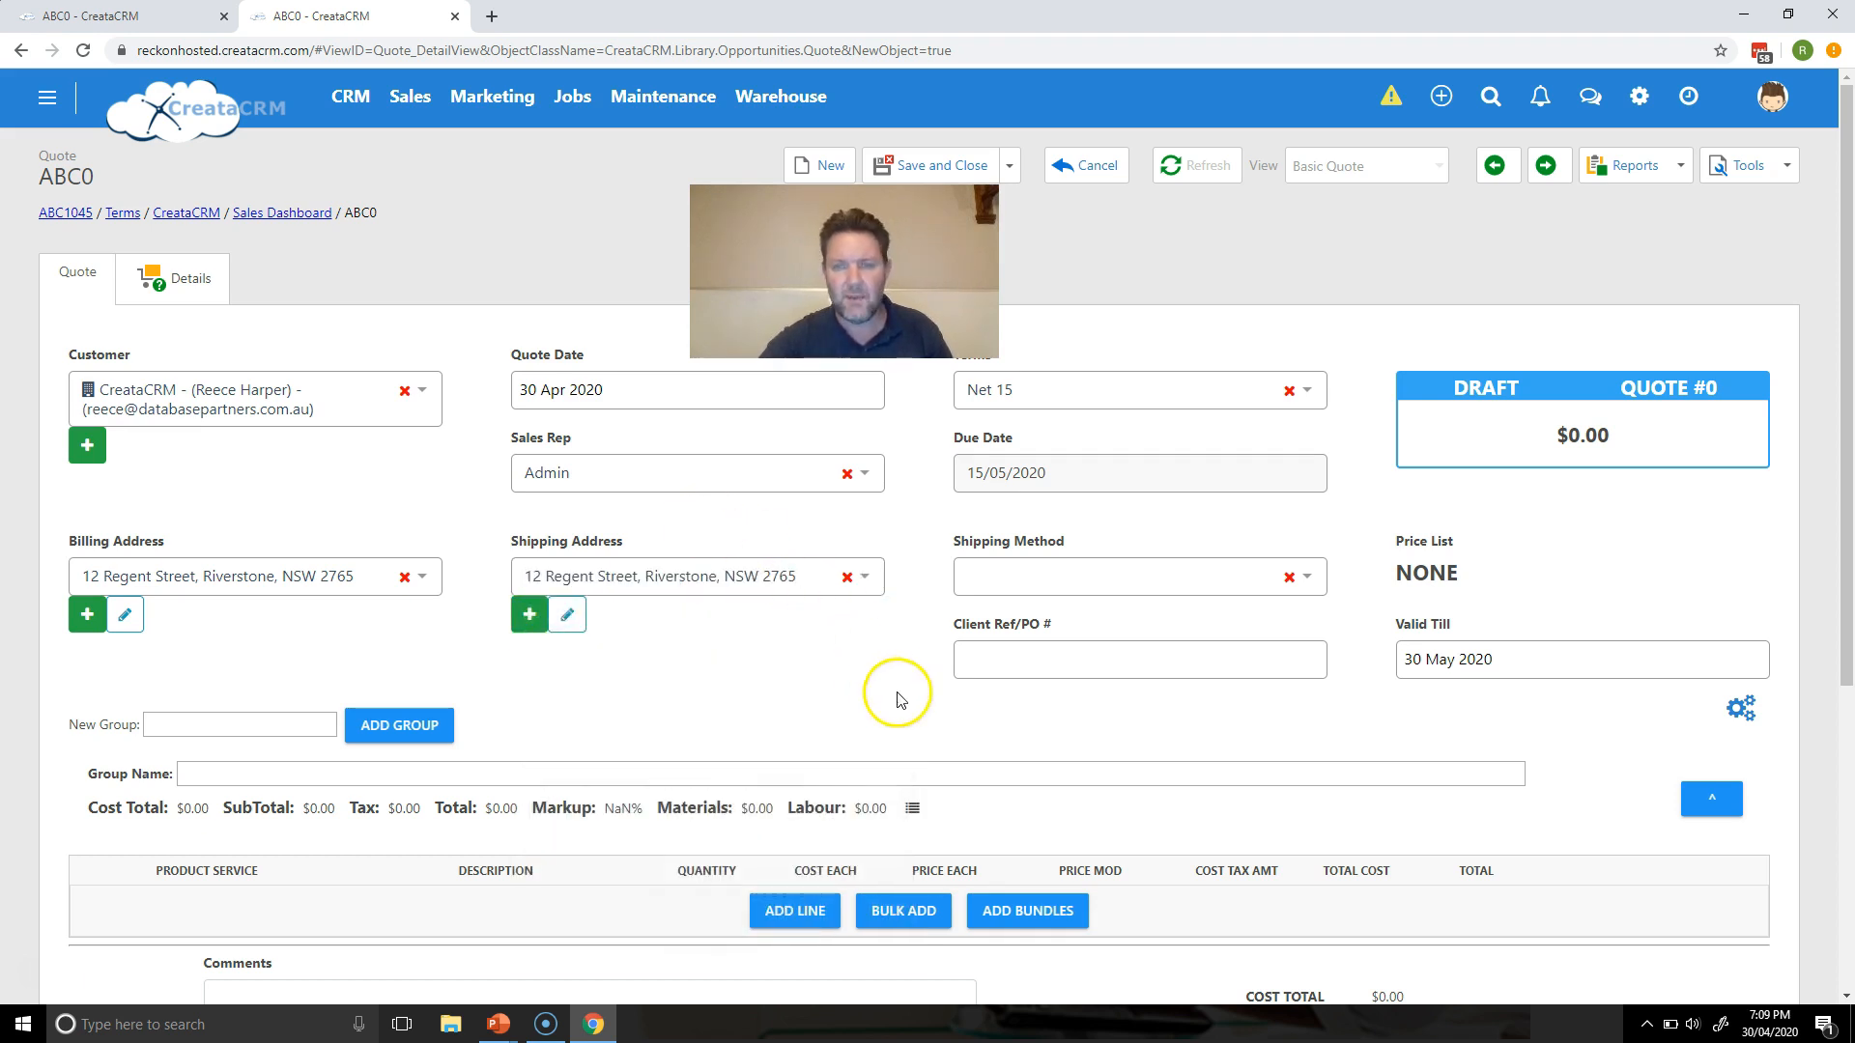
Set the shipping method to Australia Post and enter the client's reference/PO number
left_click(1079, 584)
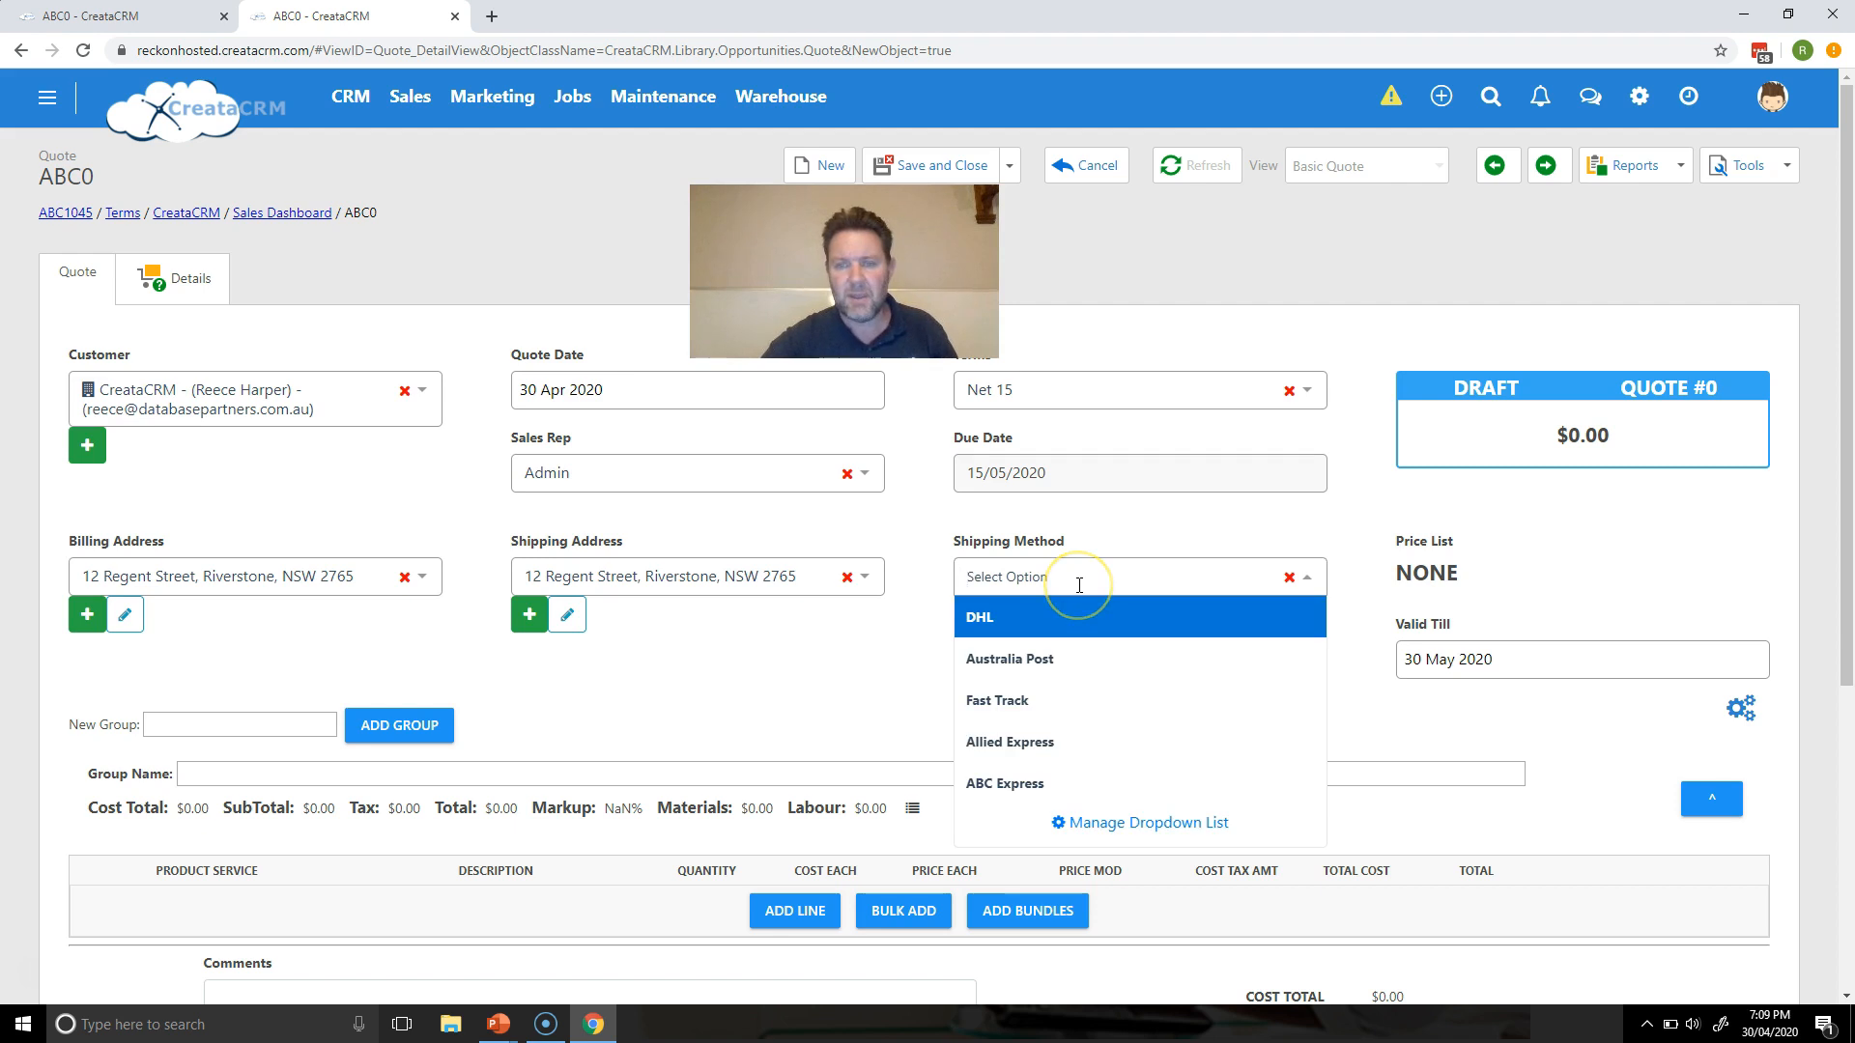
left_click(1063, 658)
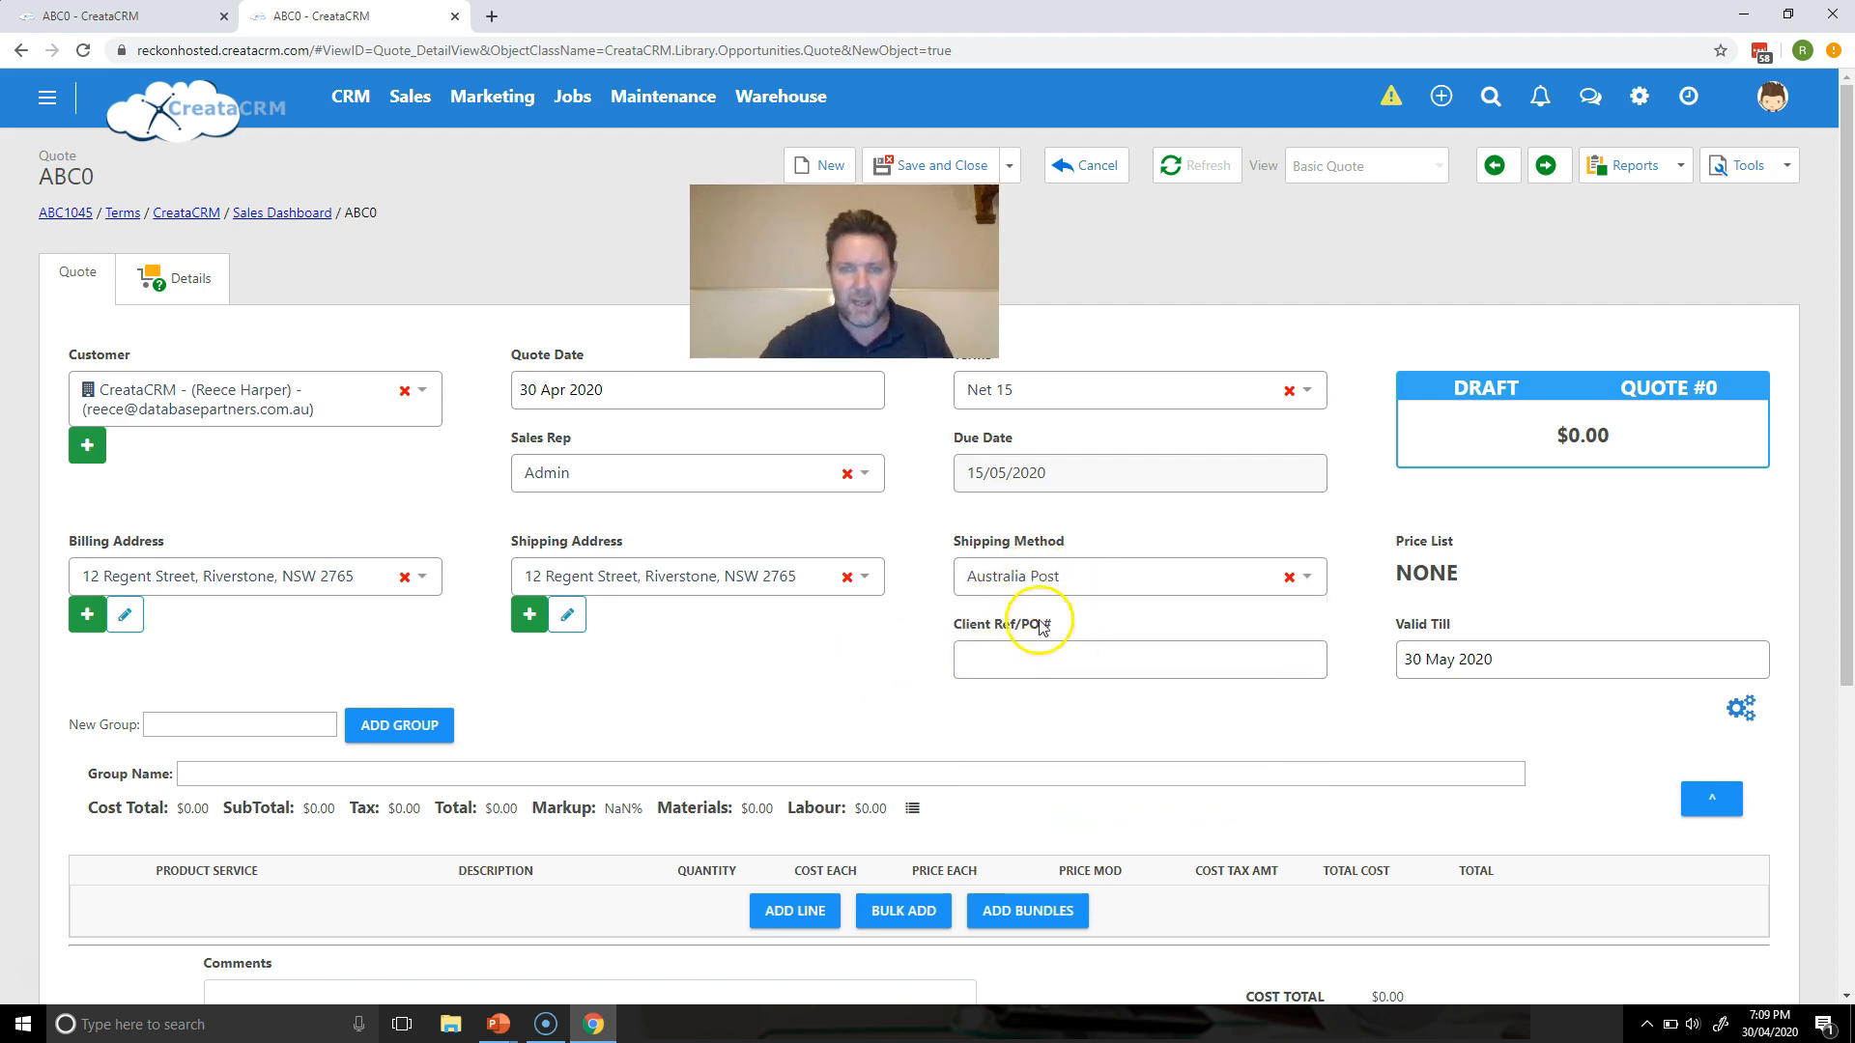
left_click(1030, 577)
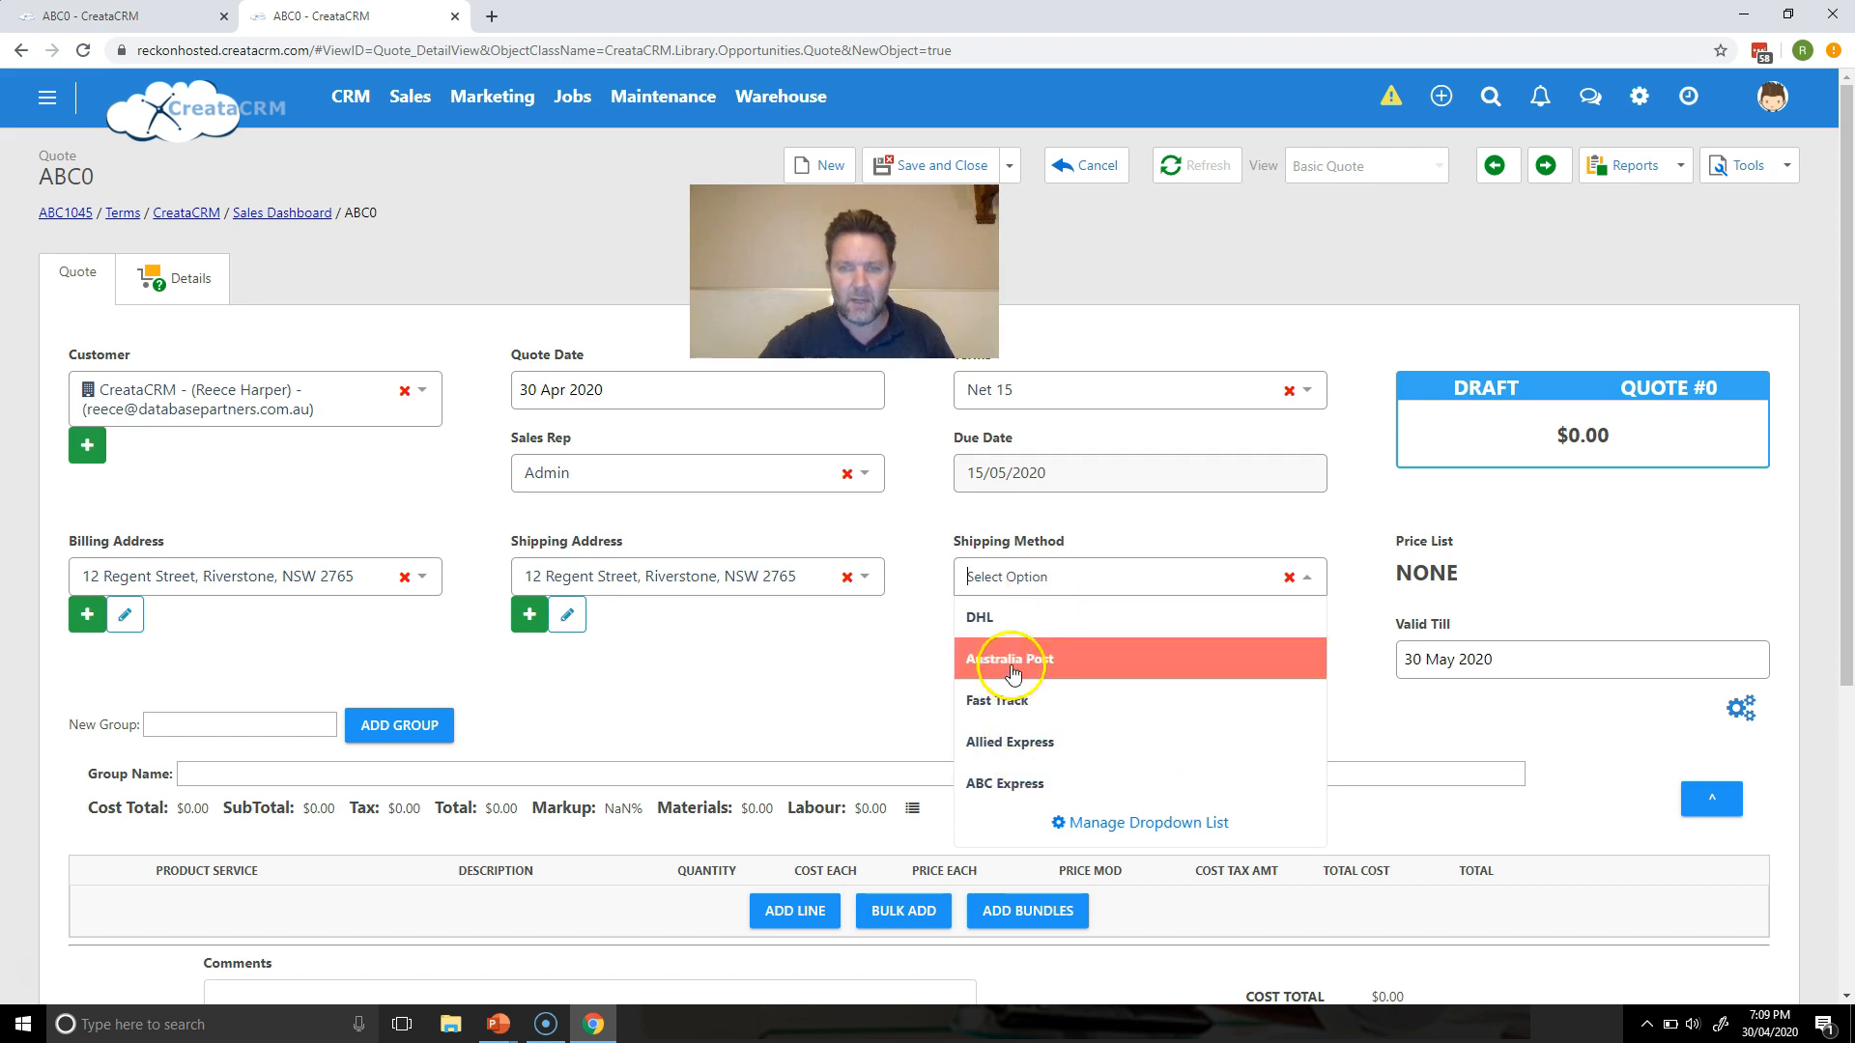
left_click(785, 686)
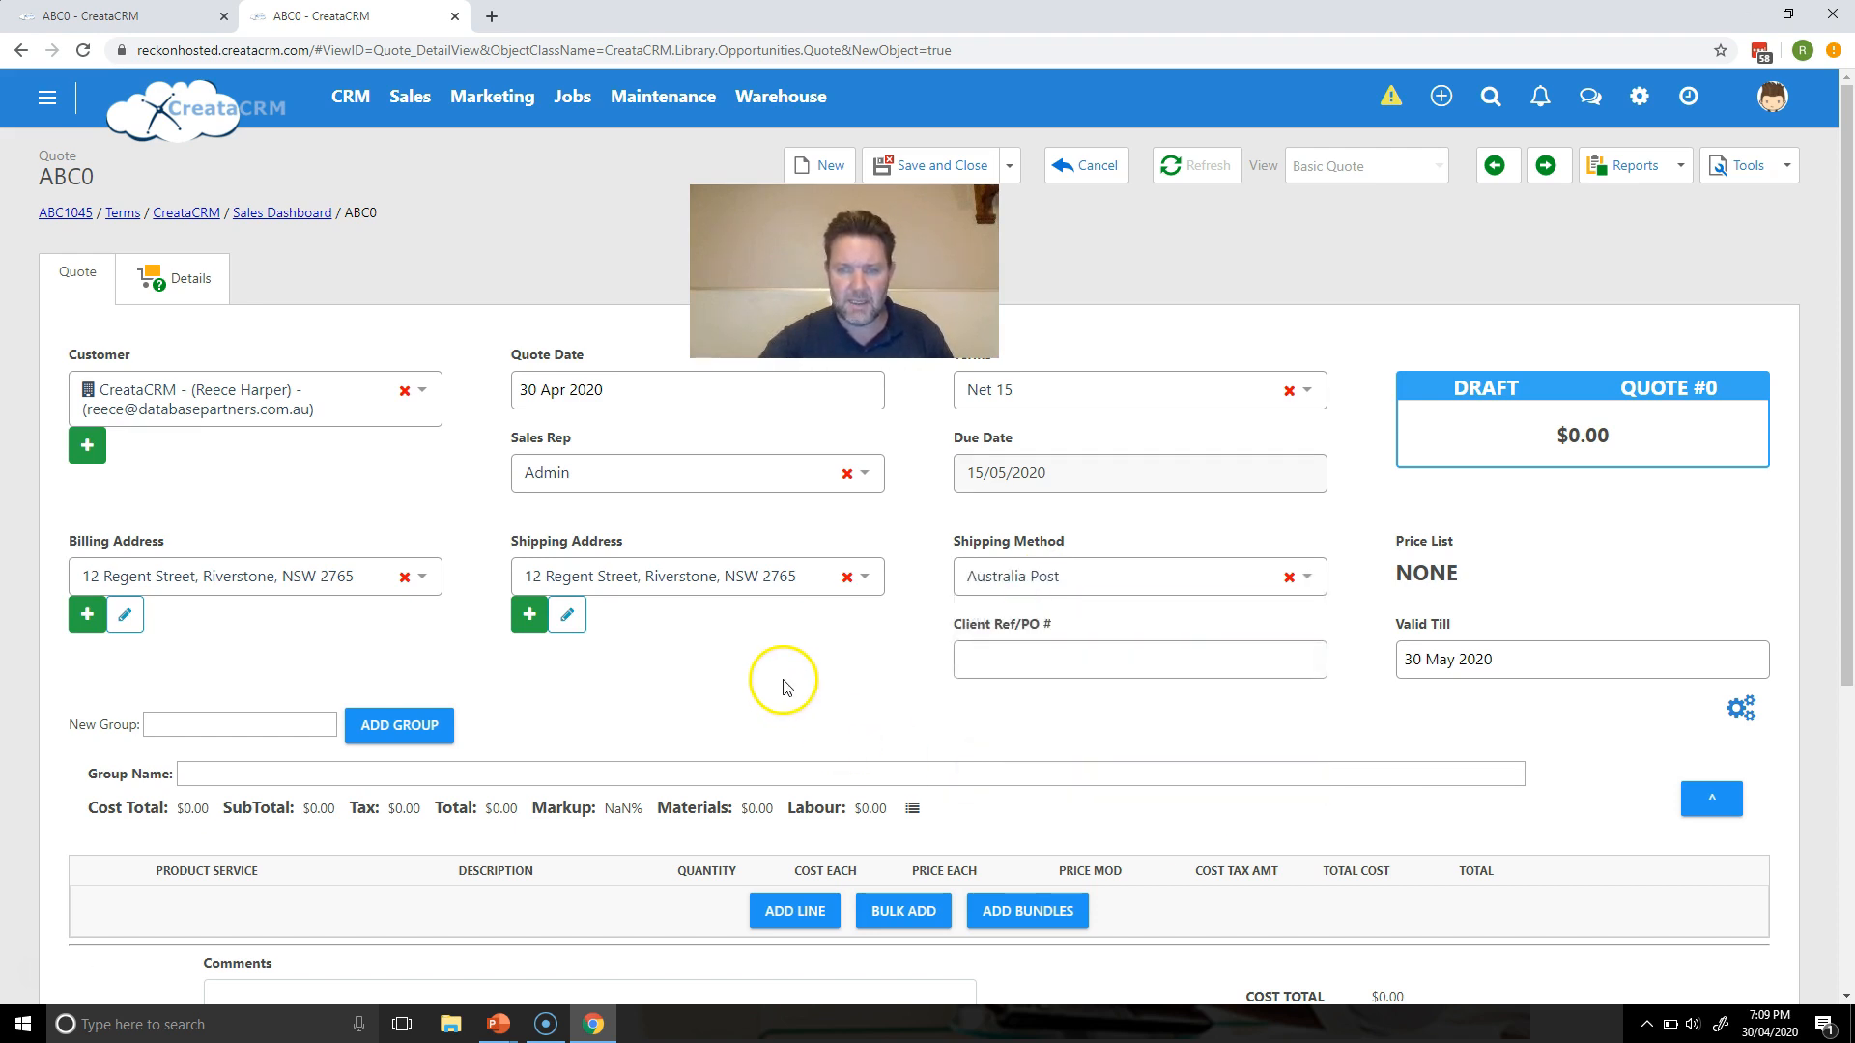
left_click(1008, 666)
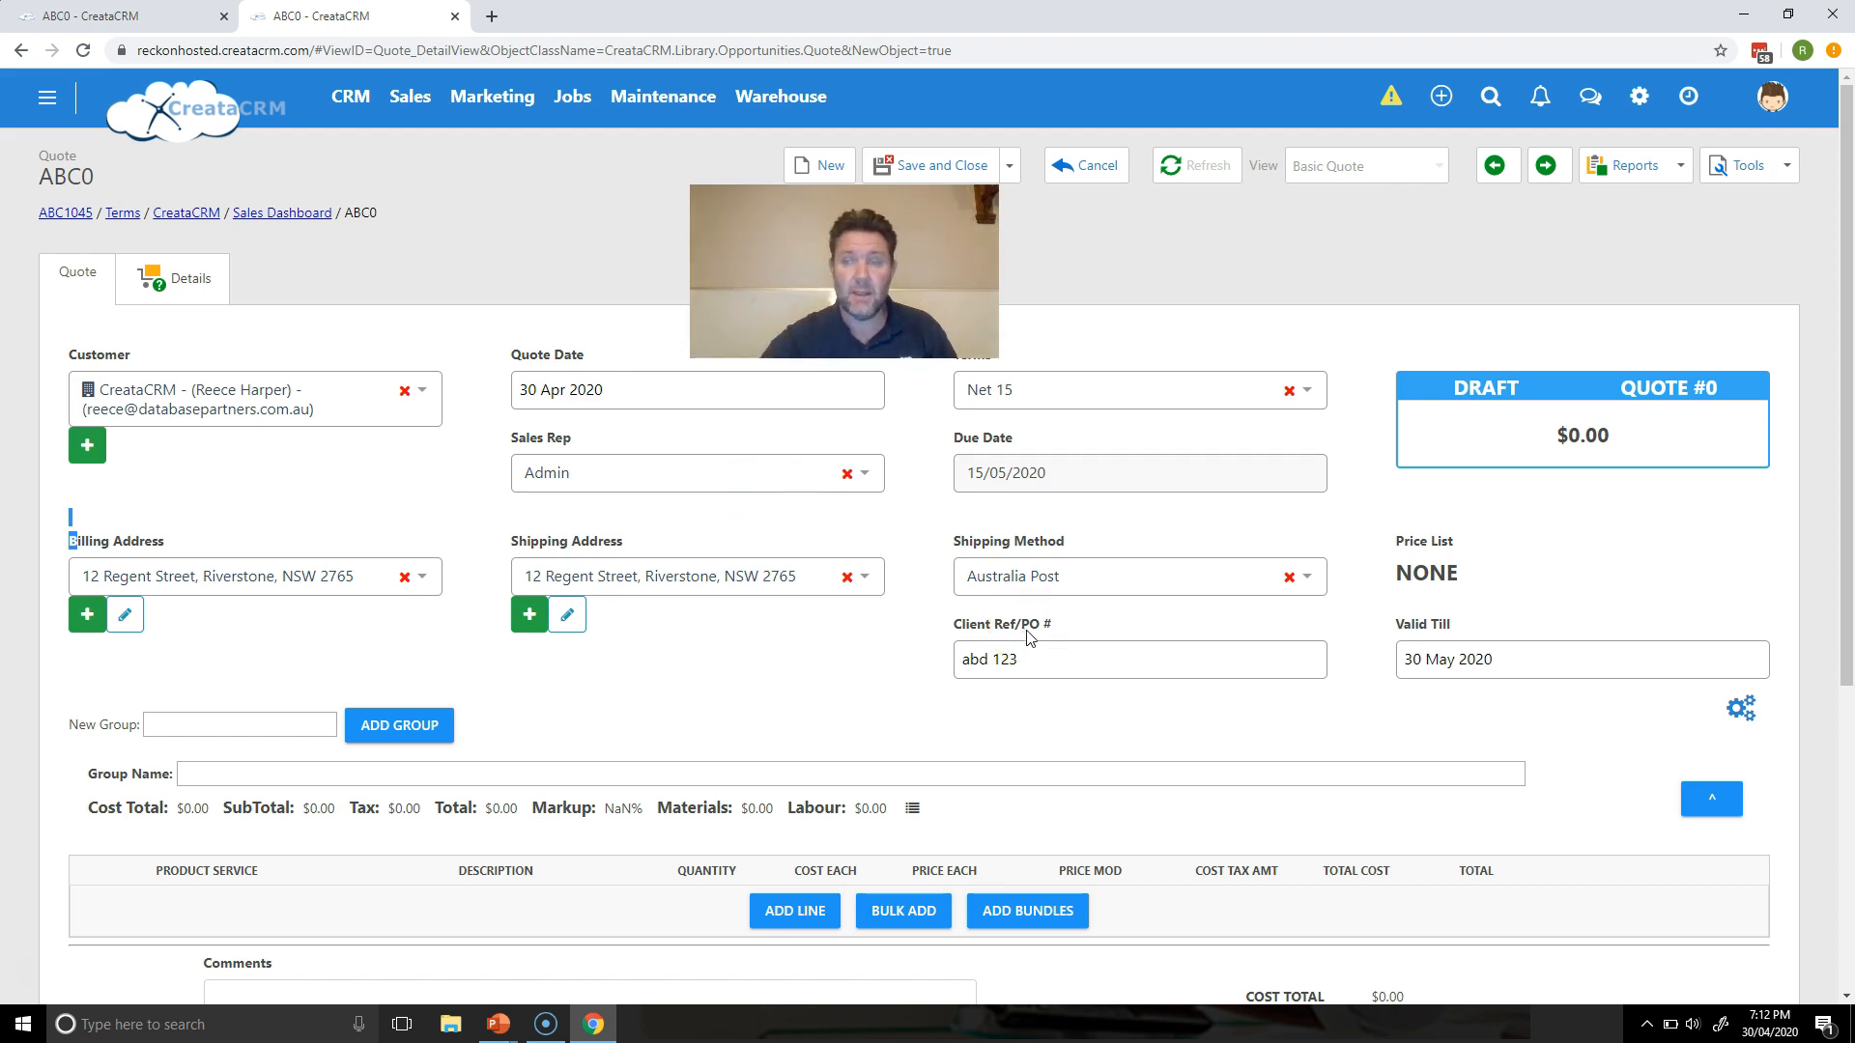
Examine the quote's price list setting and the column headings of the line-item table
left_click_drag(1390, 537, 1448, 560)
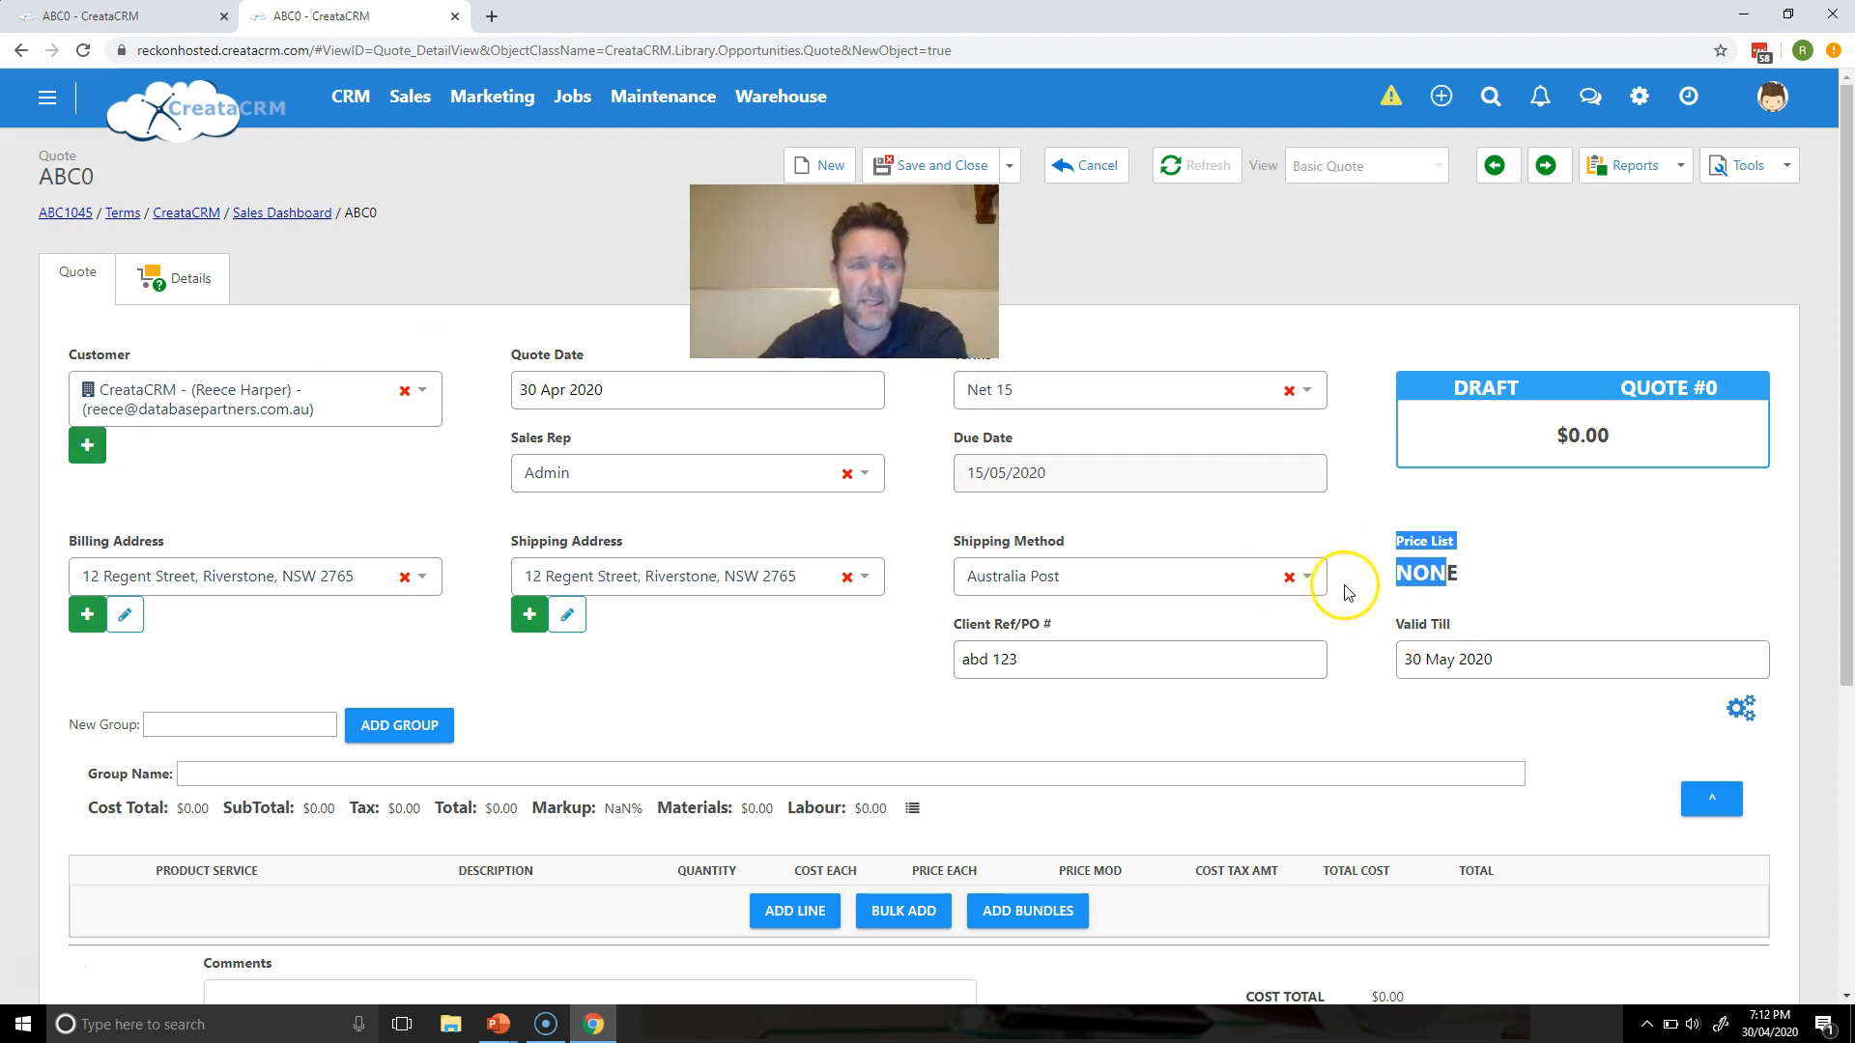
left_click(1369, 566)
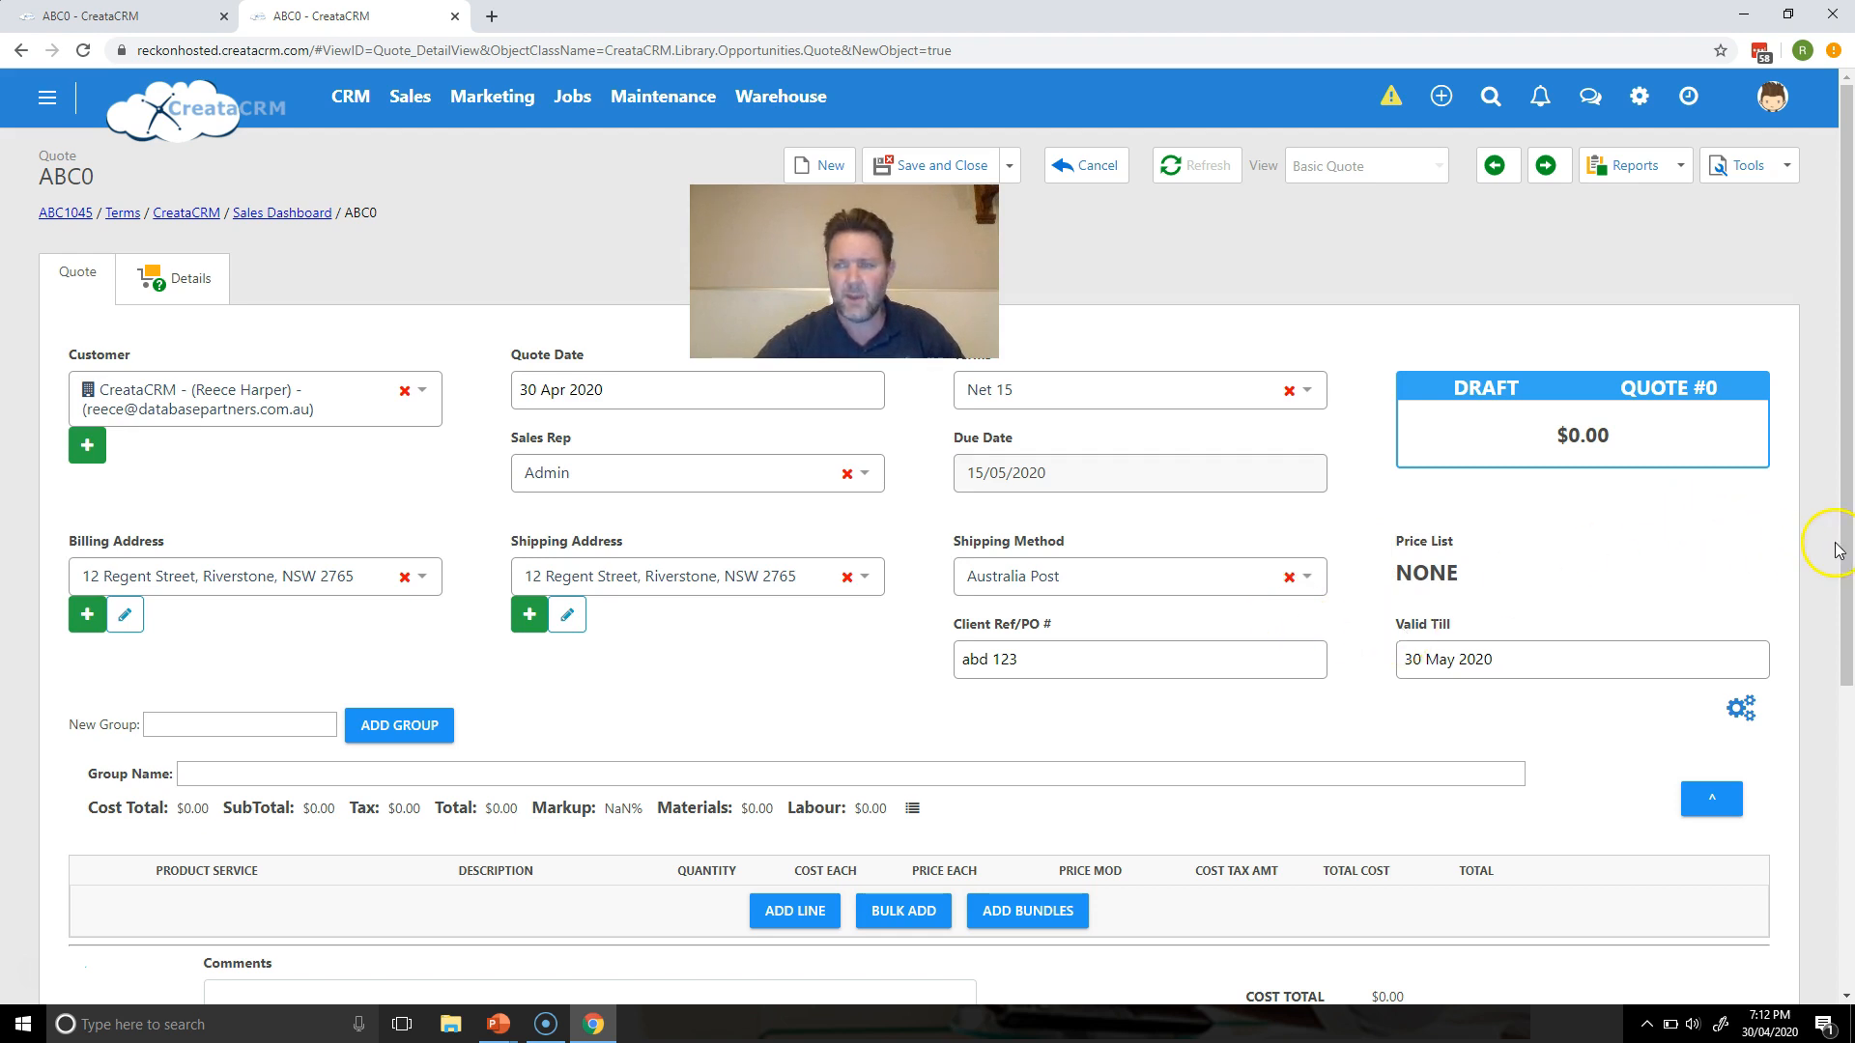
left_click_drag(1847, 549, 1847, 673)
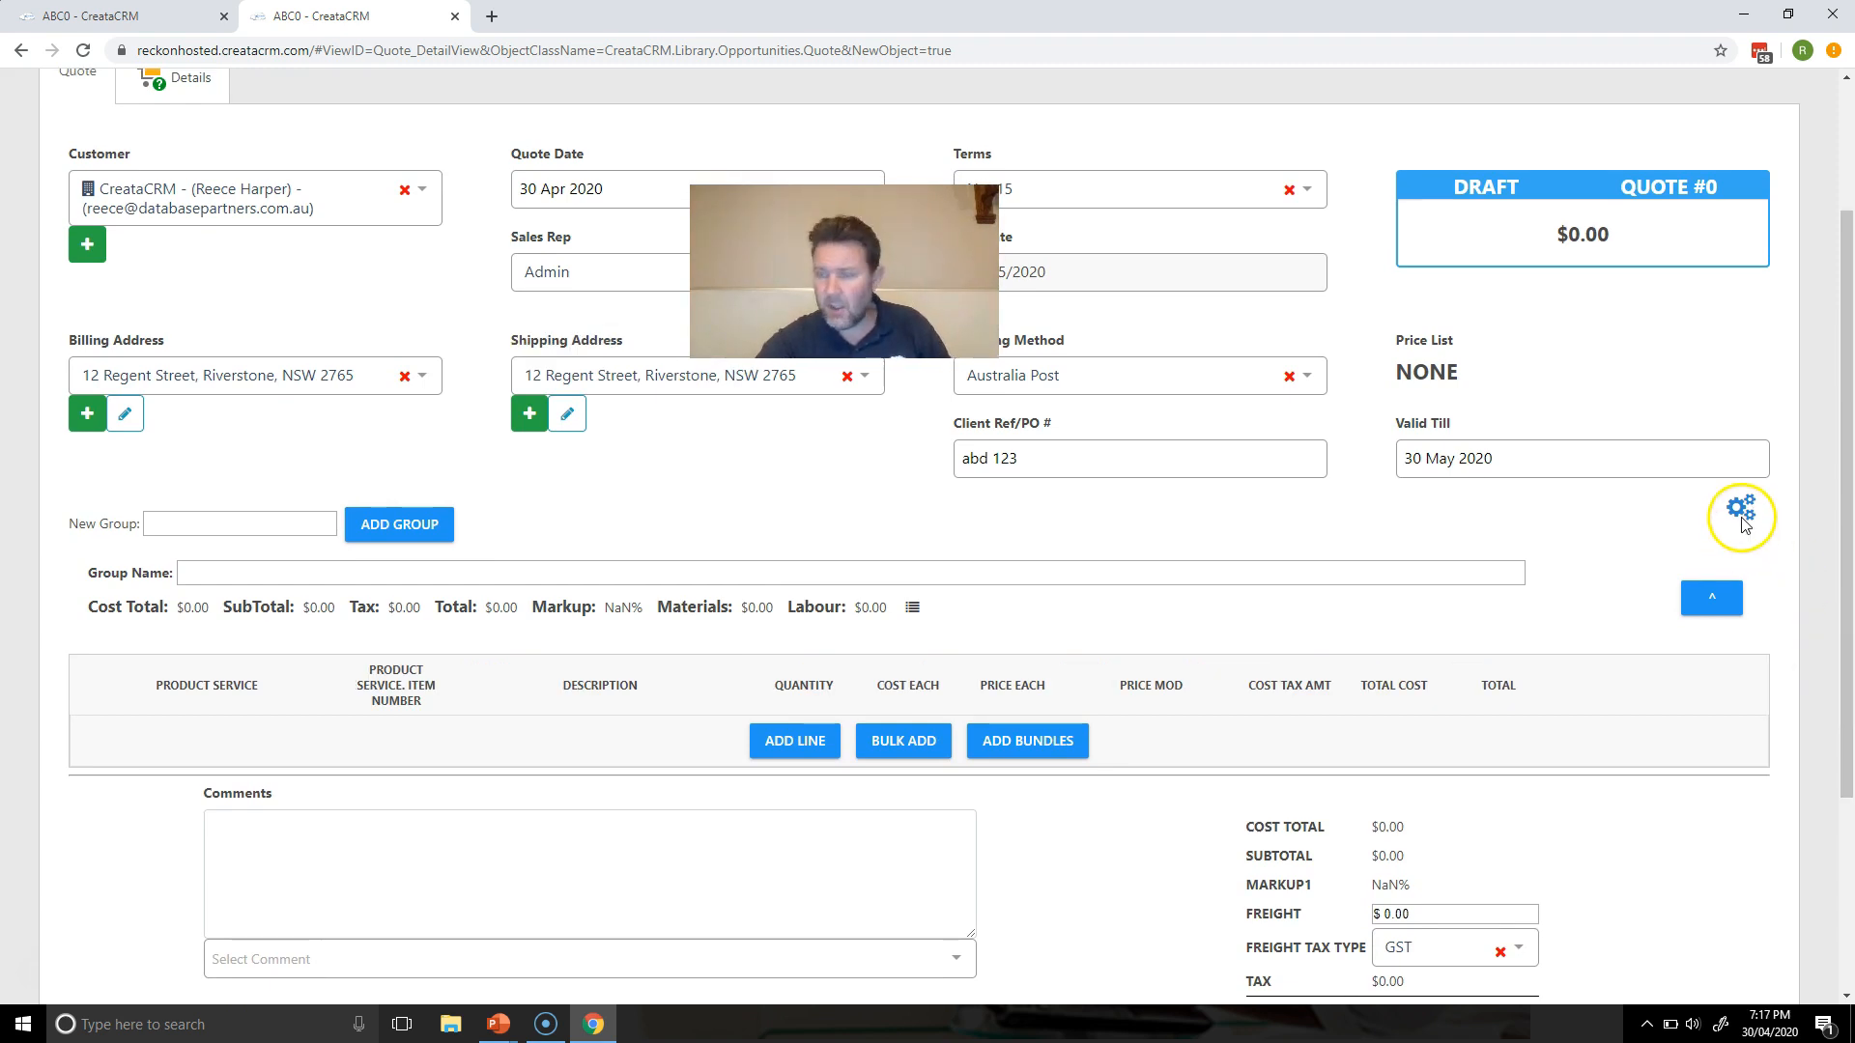
left_click_drag(181, 685, 401, 688)
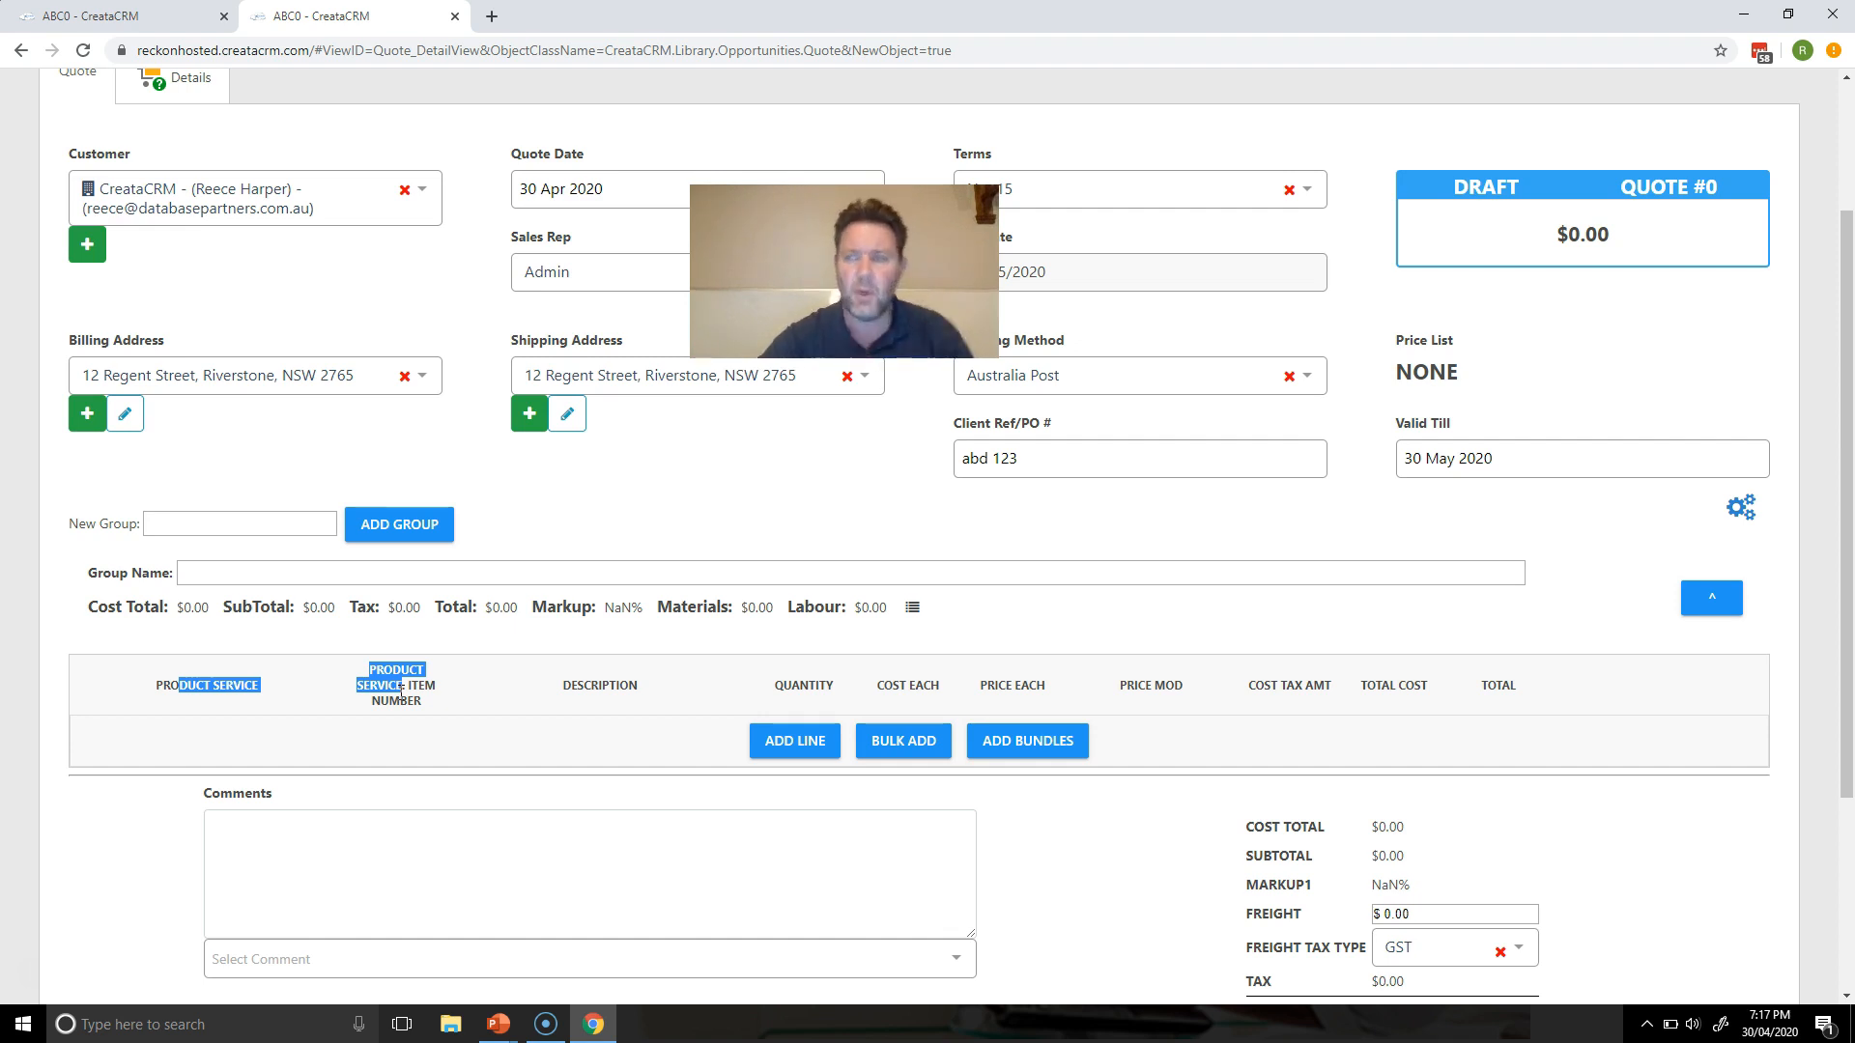
Hide the Cost Each, Price Mod and Cost Tax Amt columns from the line items and place Quantity before Description
left_click(1735, 517)
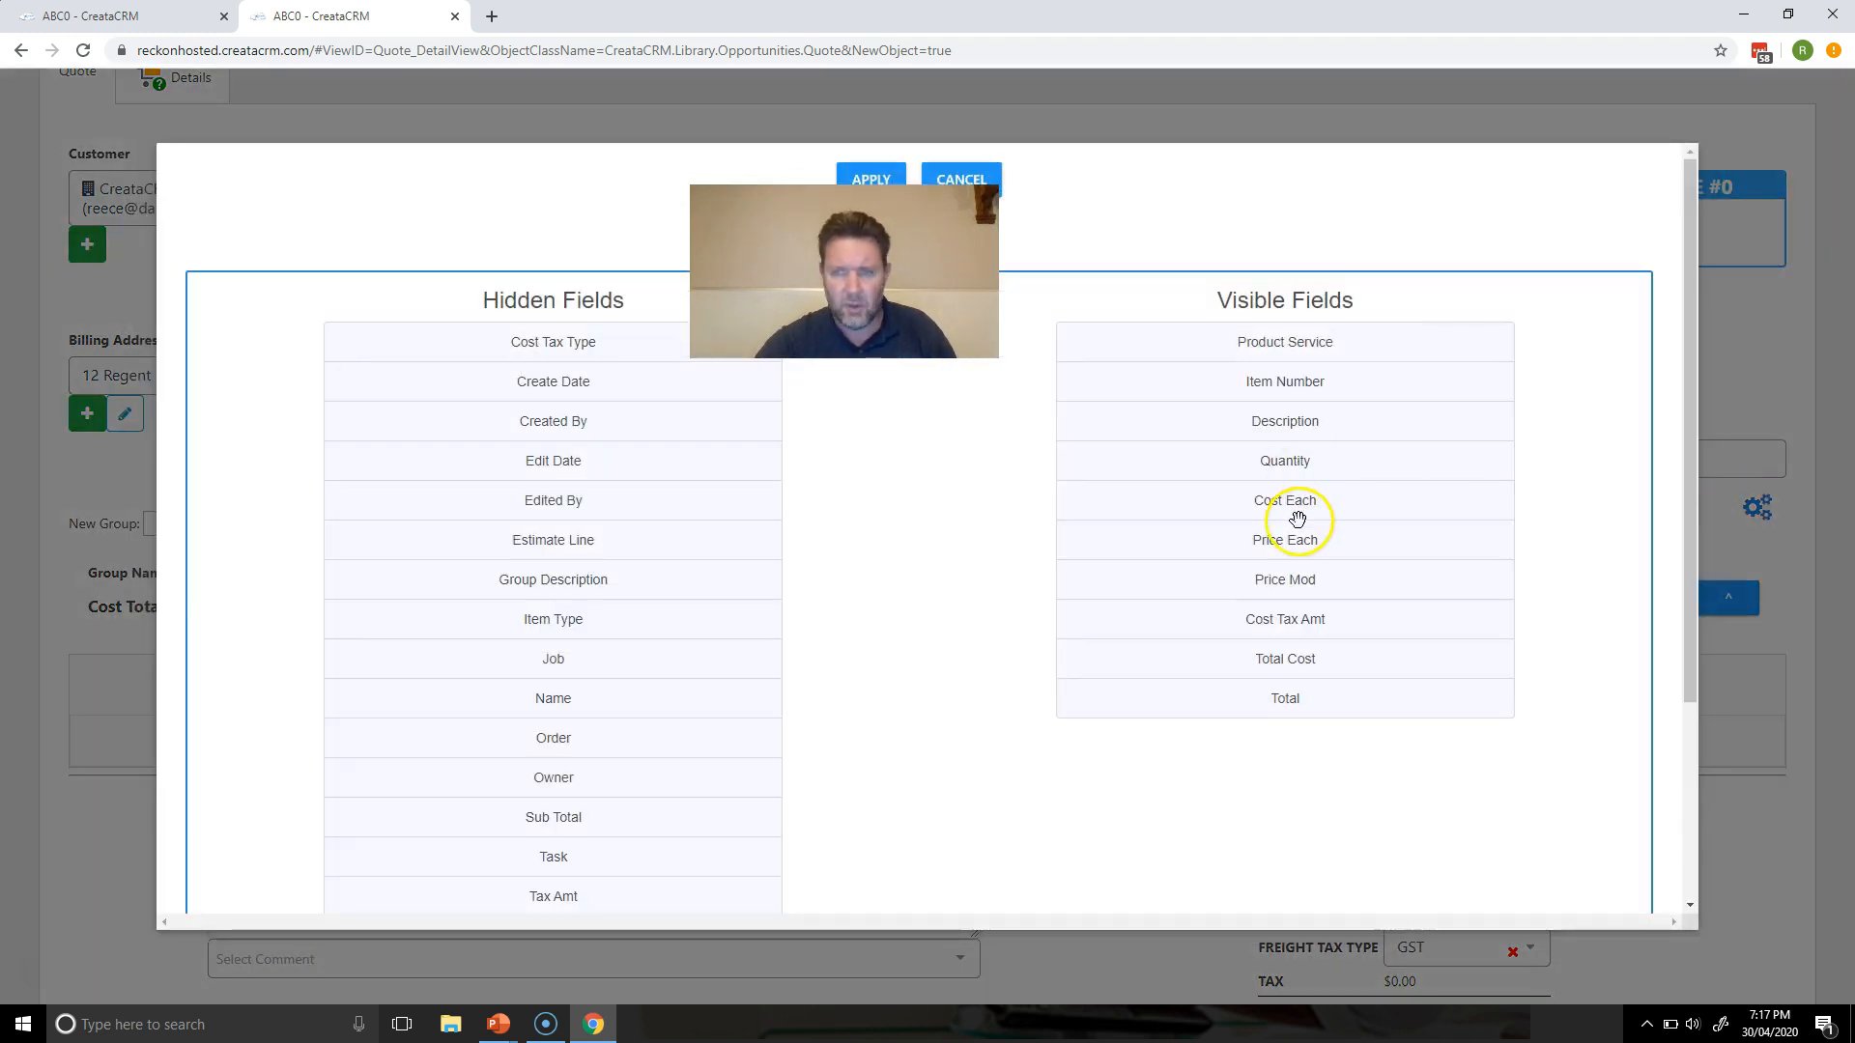
left_click_drag(1304, 502, 653, 508)
left_click_drag(1208, 580, 512, 474)
left_click_drag(1266, 526, 608, 512)
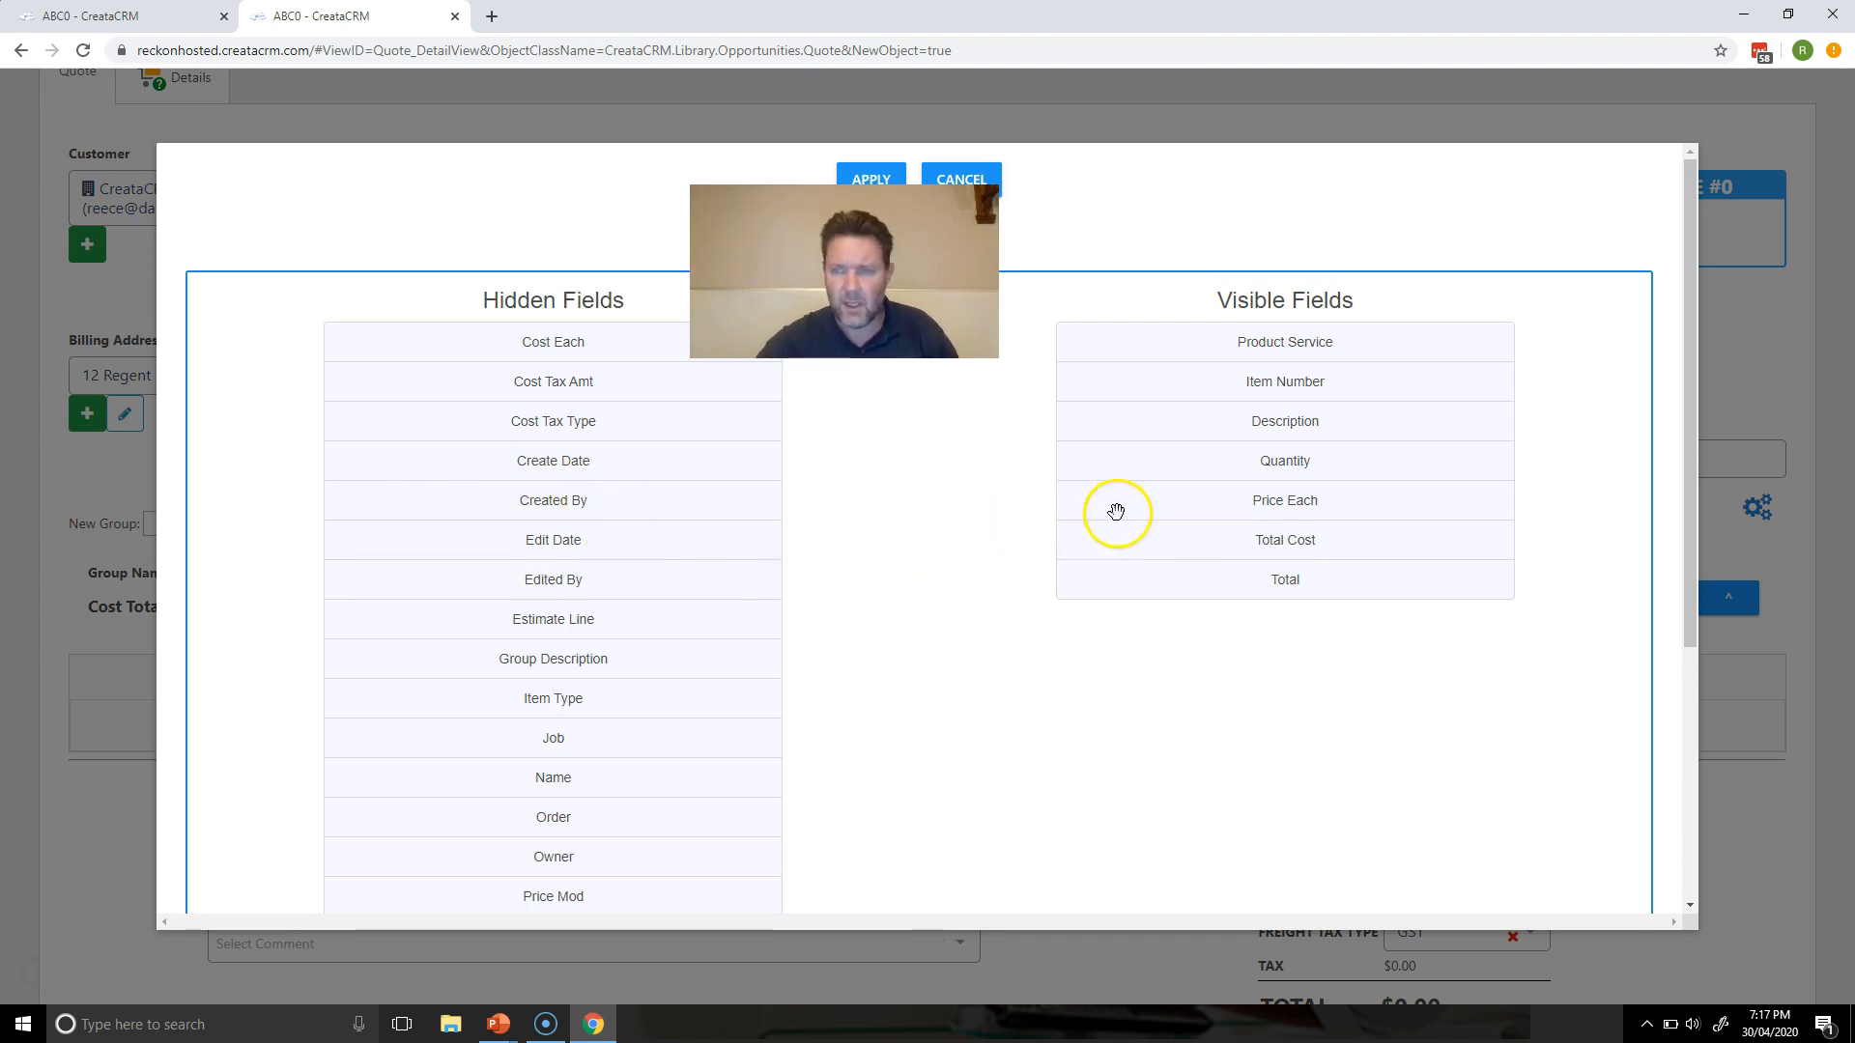
left_click_drag(1248, 467, 1242, 422)
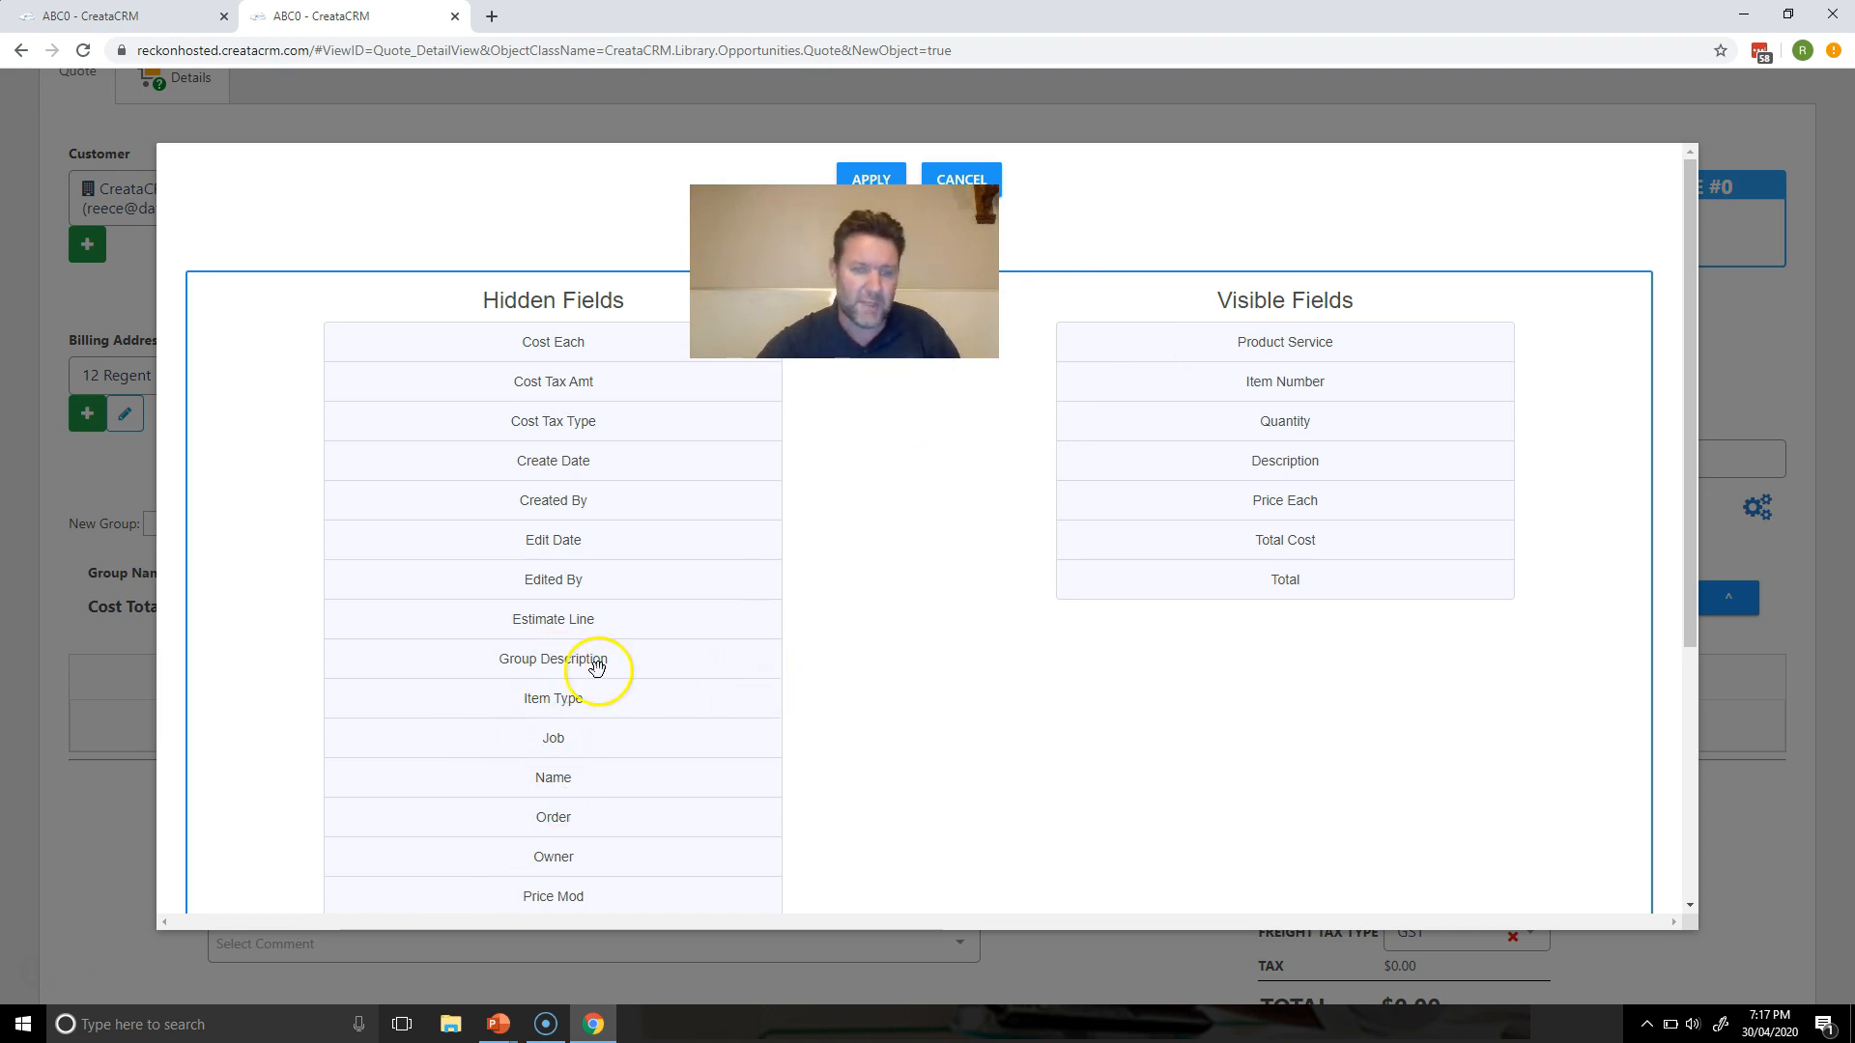
left_click(872, 179)
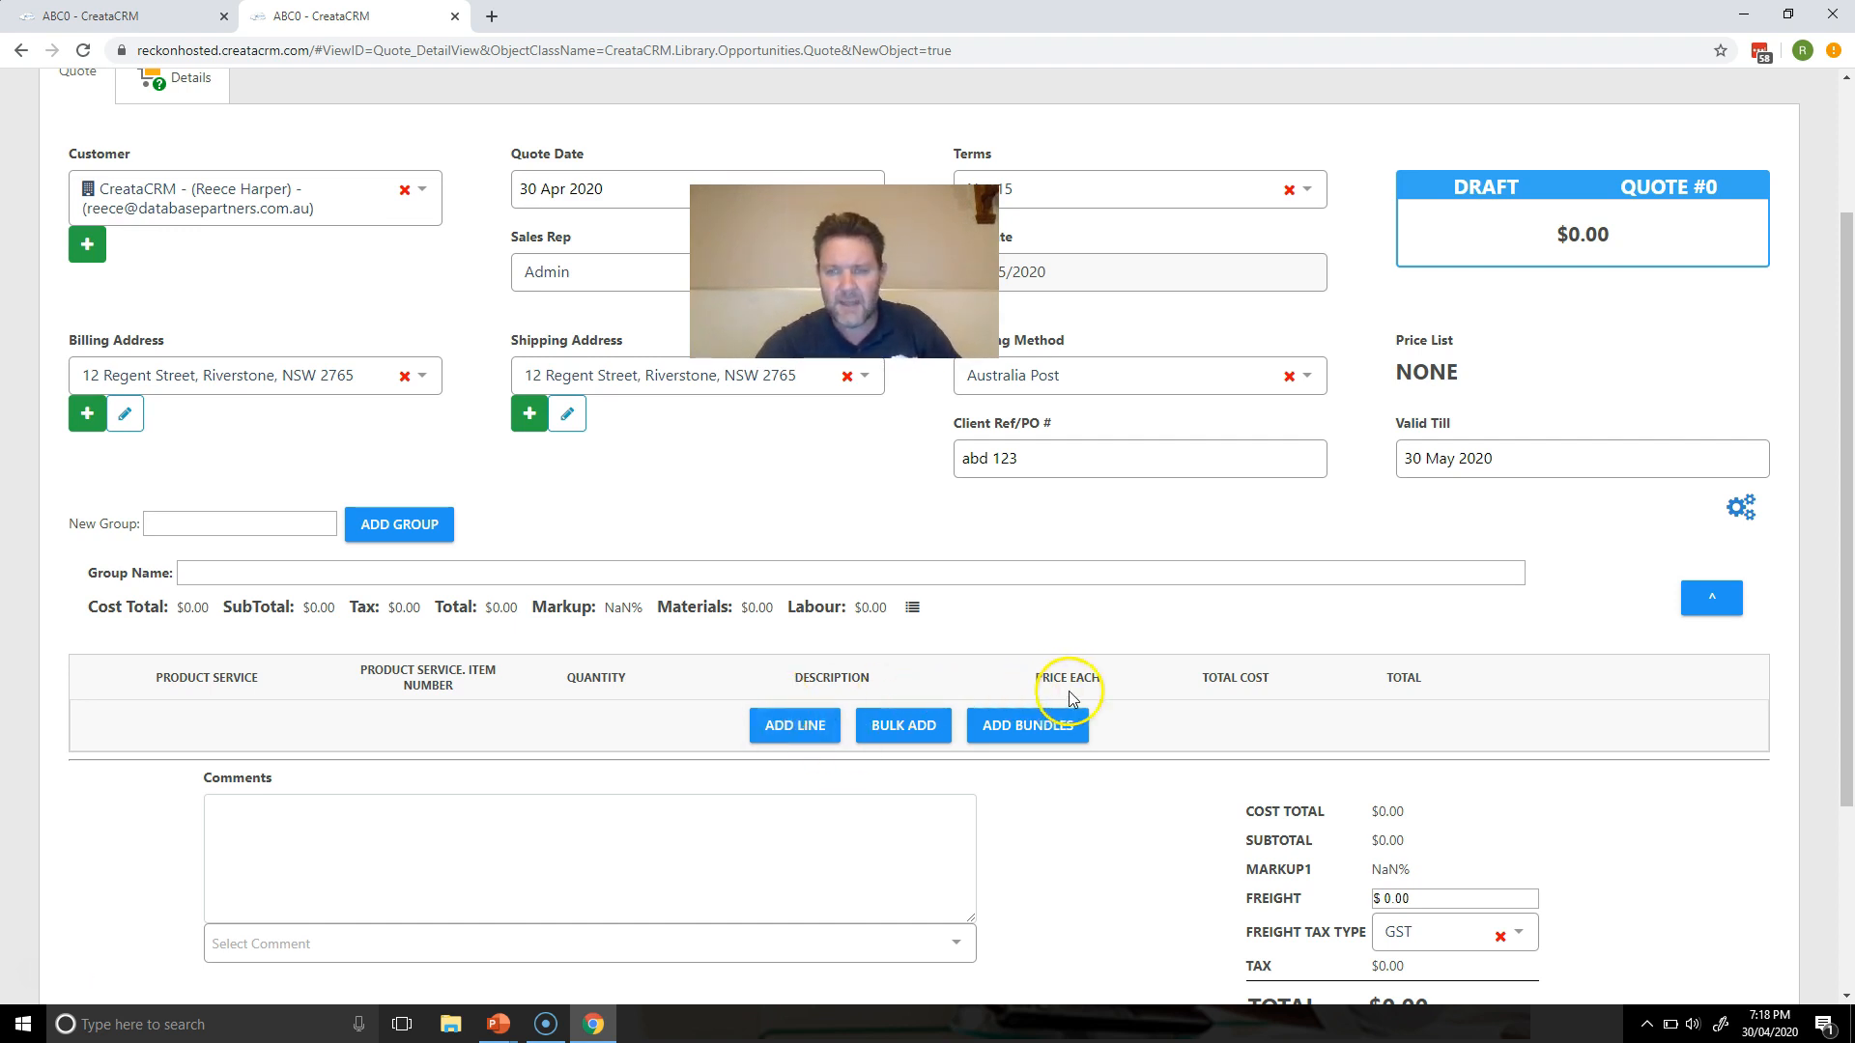
Examine the group's summary row of cost, subtotal, tax, total, markup, materials and labour
left_click_drag(94, 597, 850, 634)
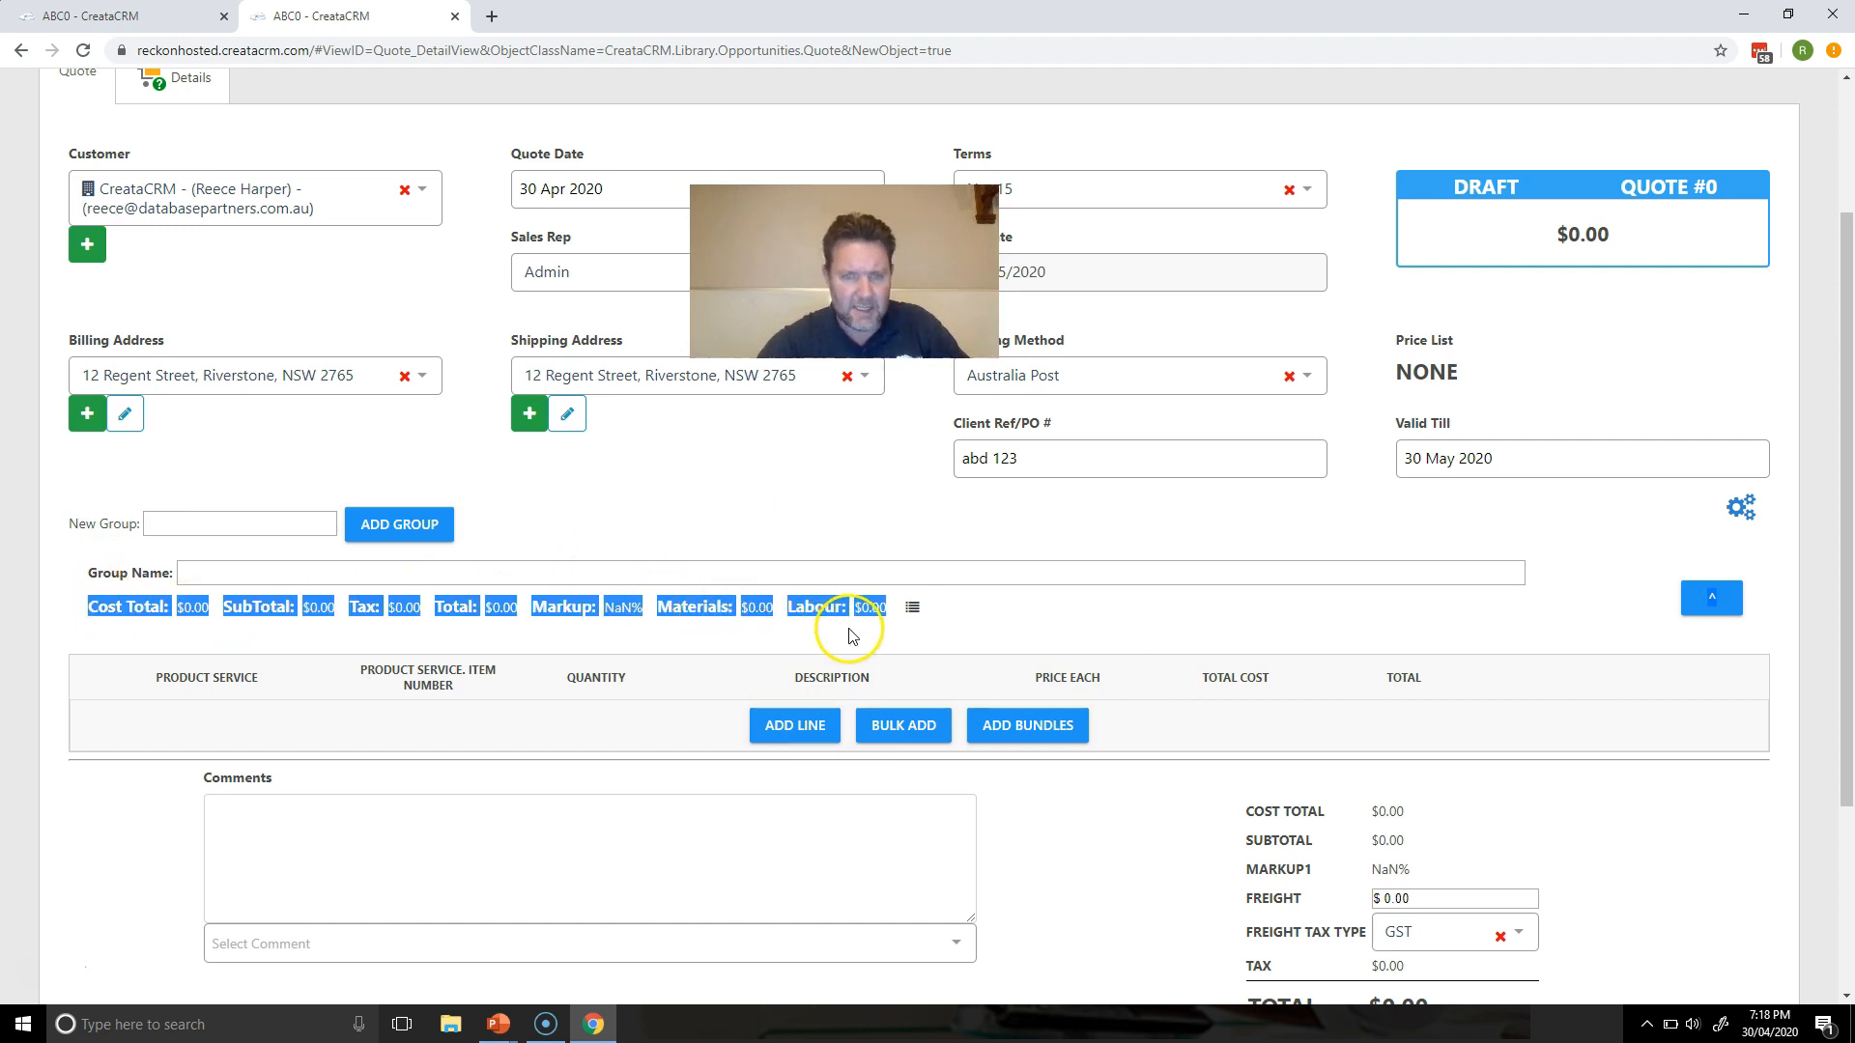
left_click(982, 627)
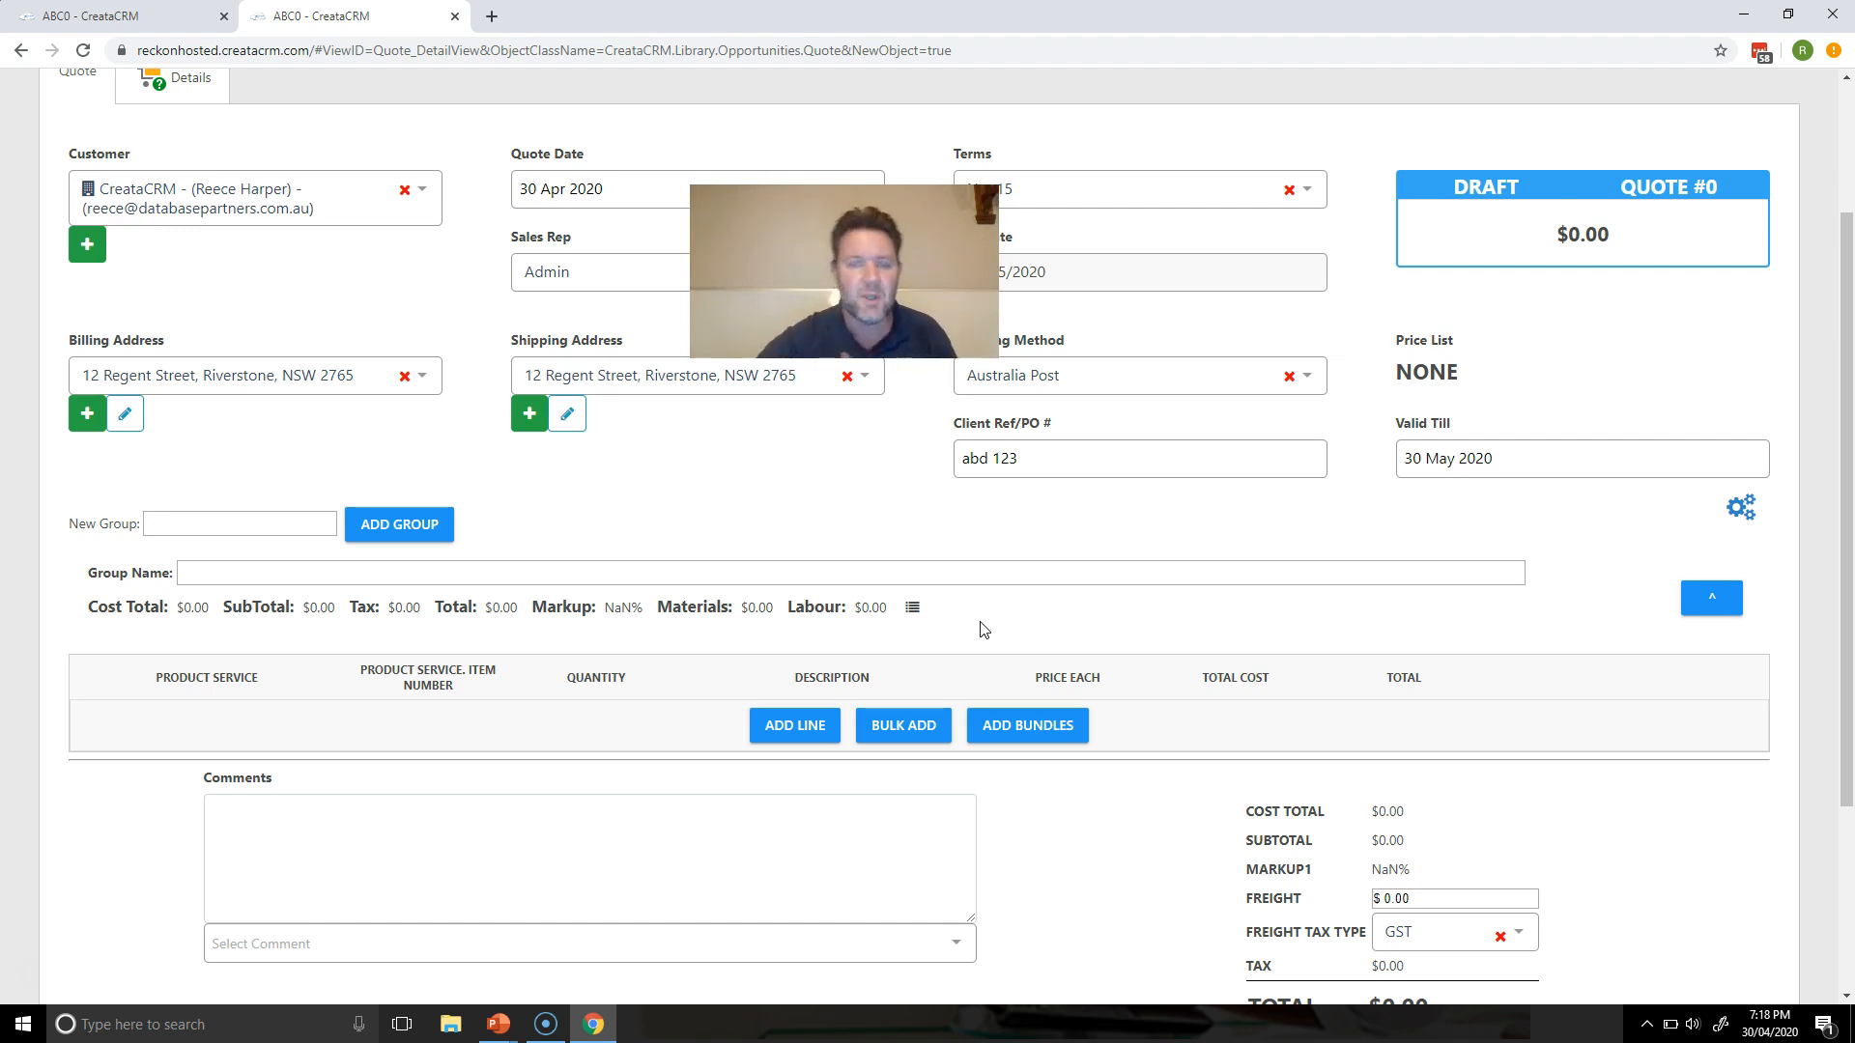
Add a line for the 1.5 M Dumpster to the quote with a quantity of 10
left_click(801, 724)
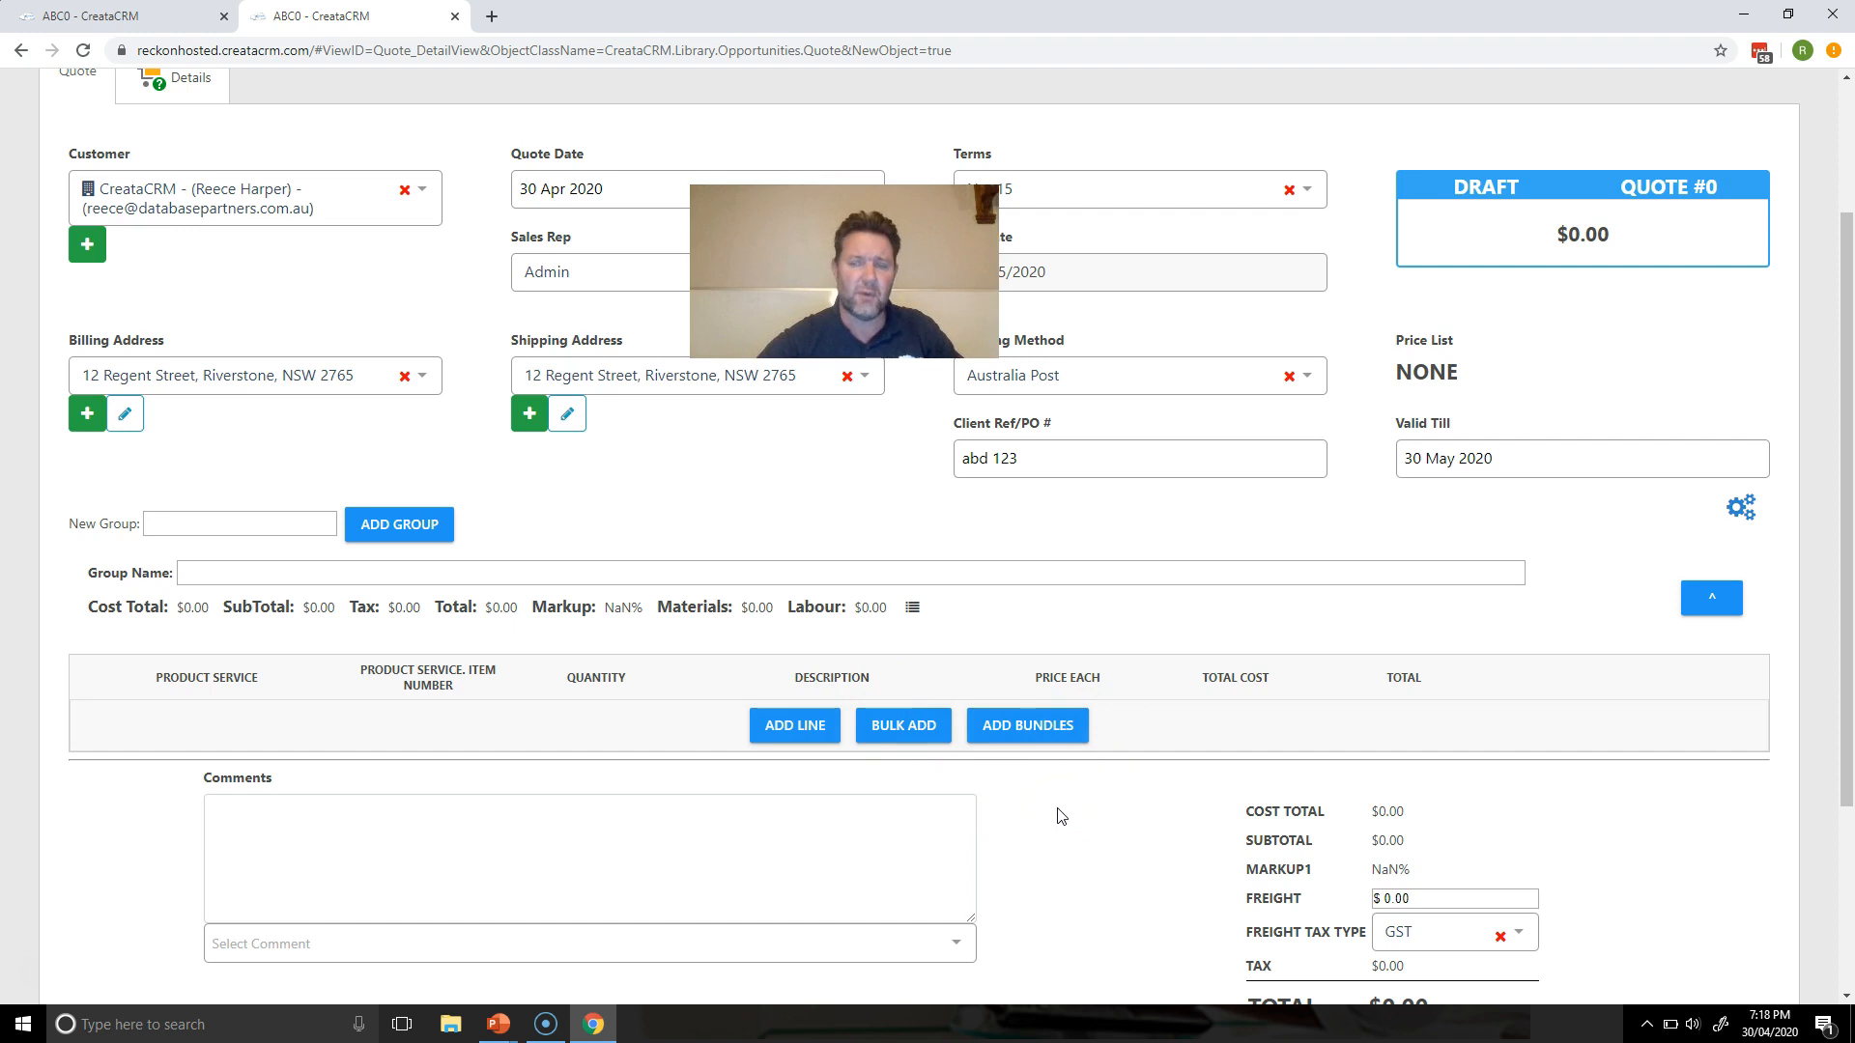
left_click(802, 727)
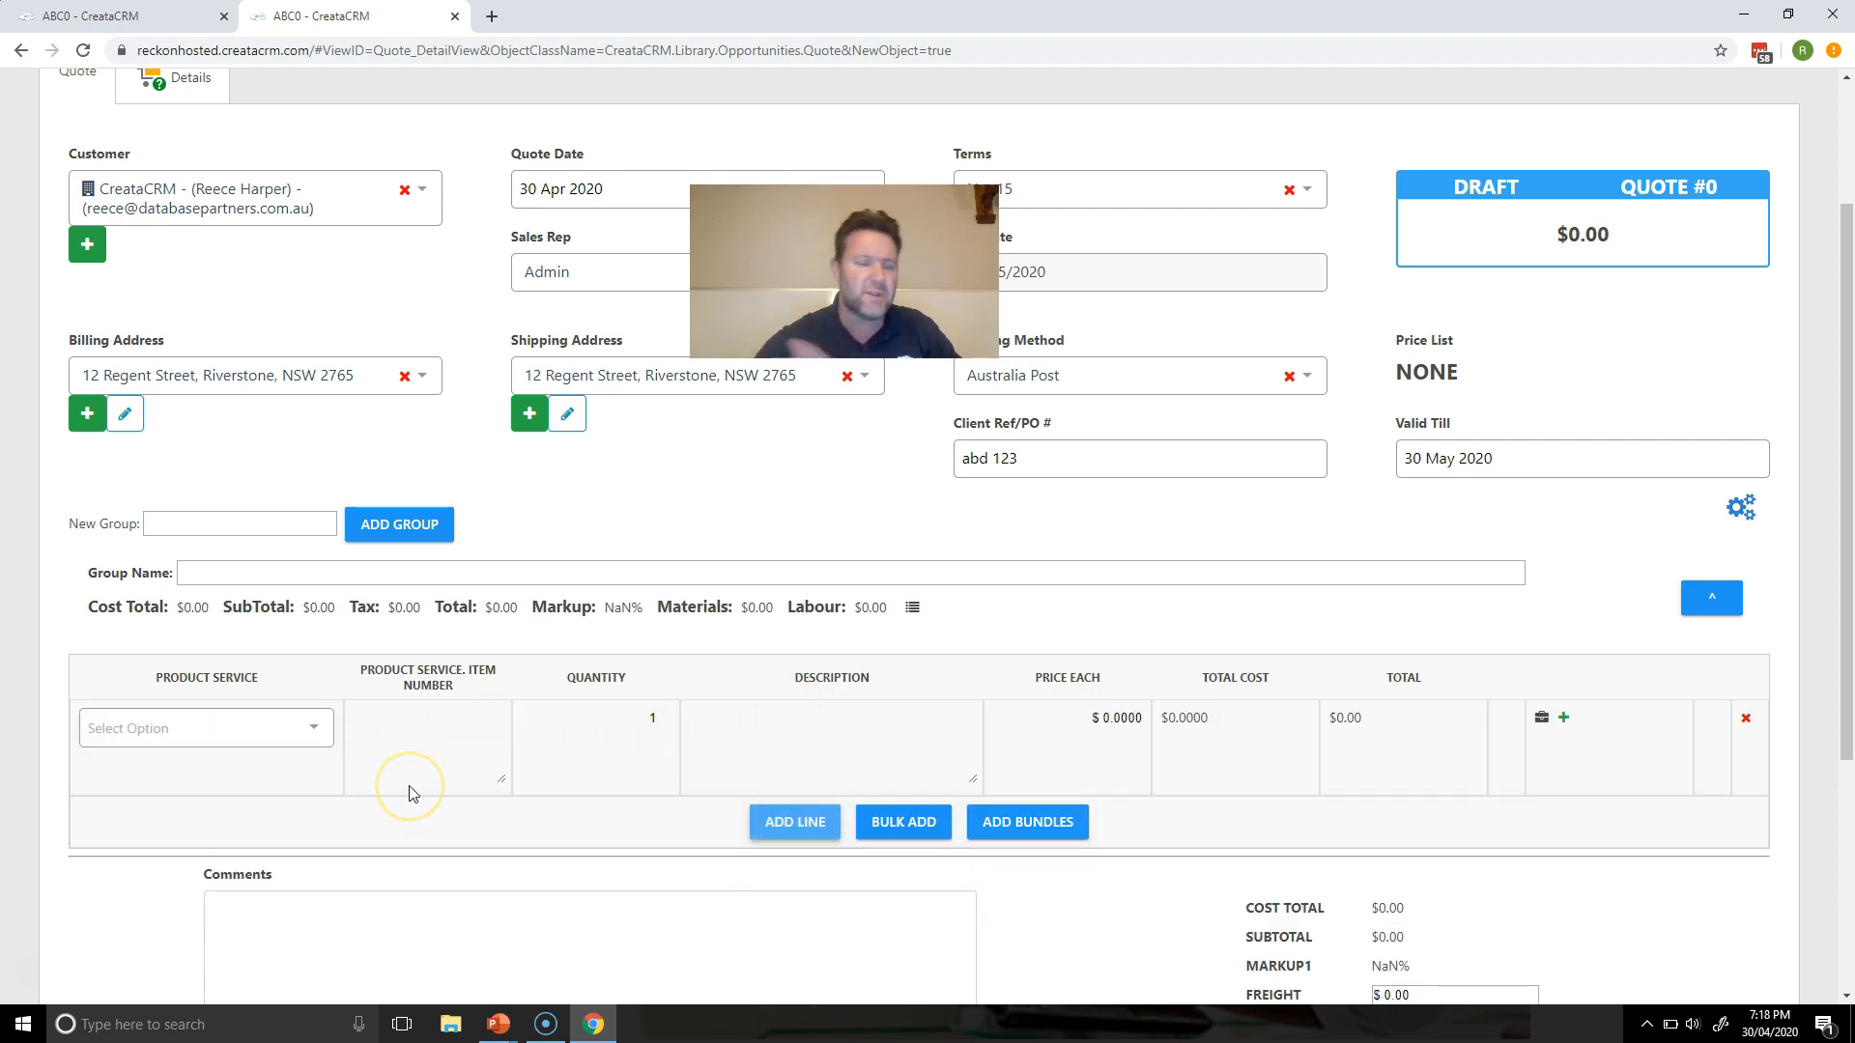
left_click(232, 725)
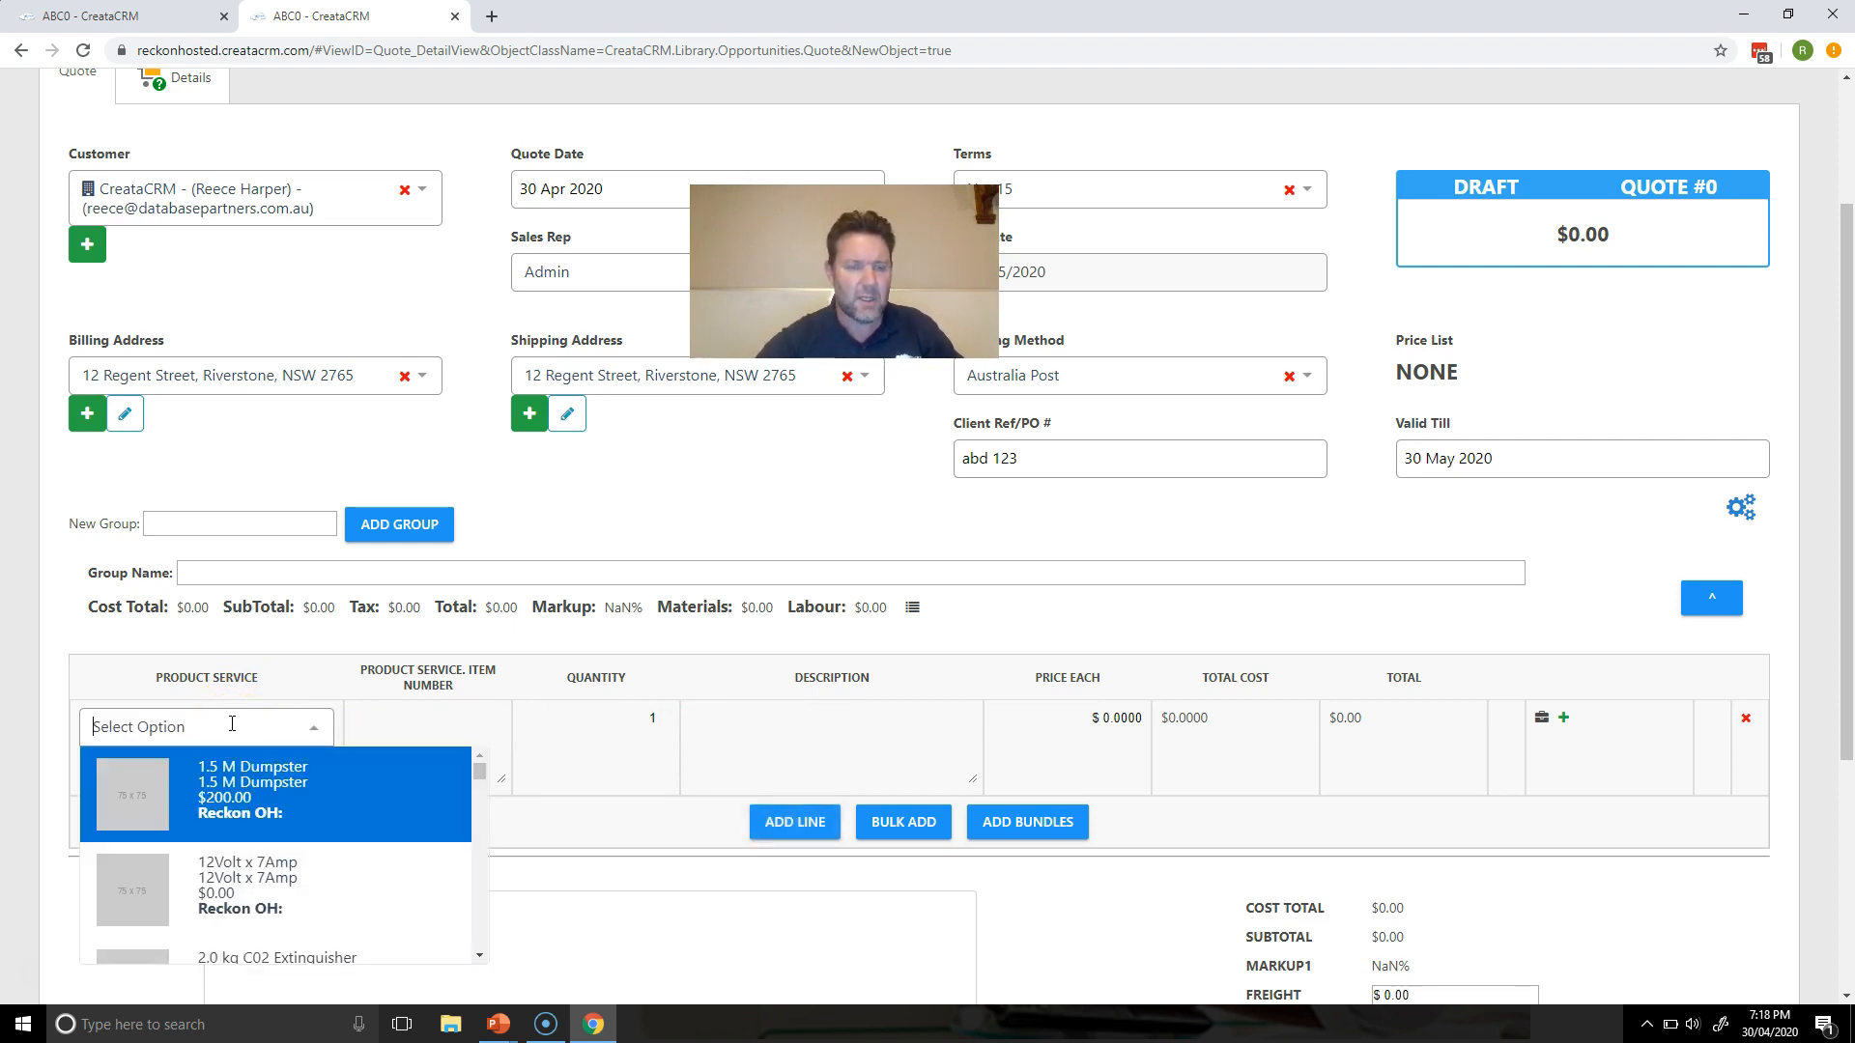
left_click(273, 810)
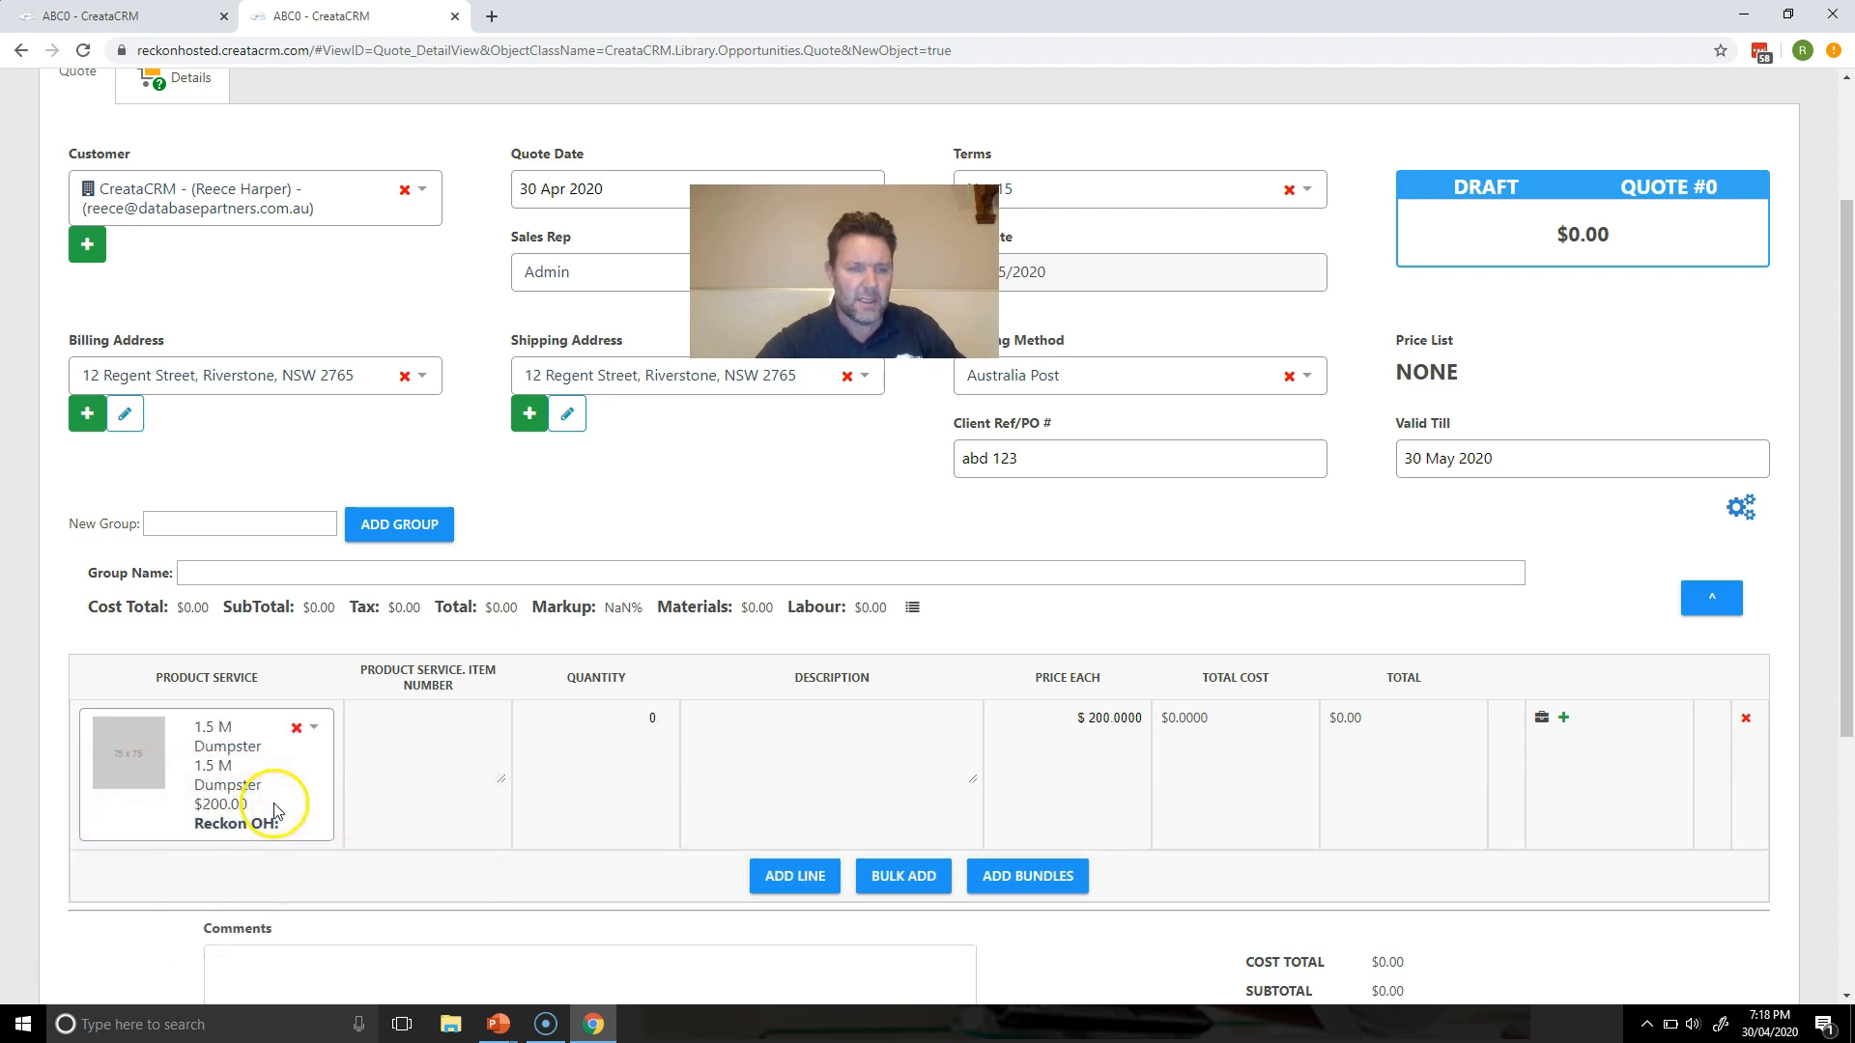
left_click(437, 770)
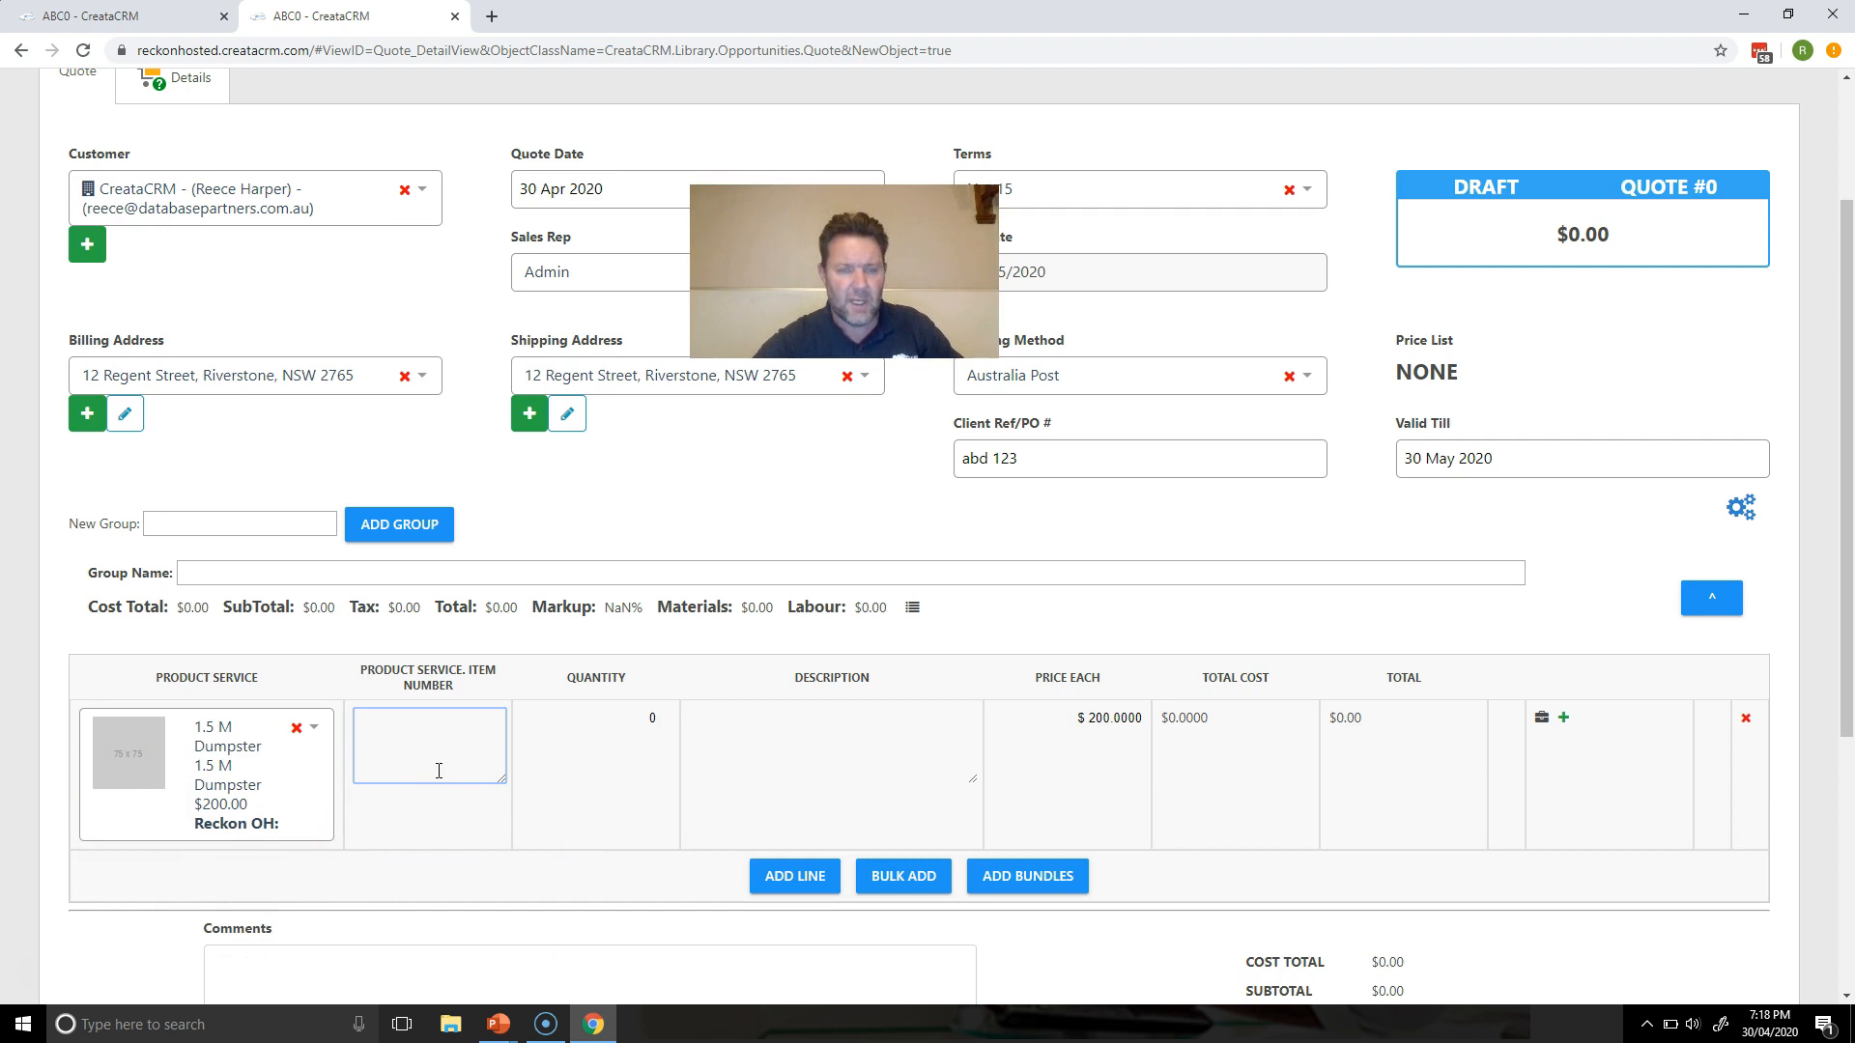
left_click(653, 718)
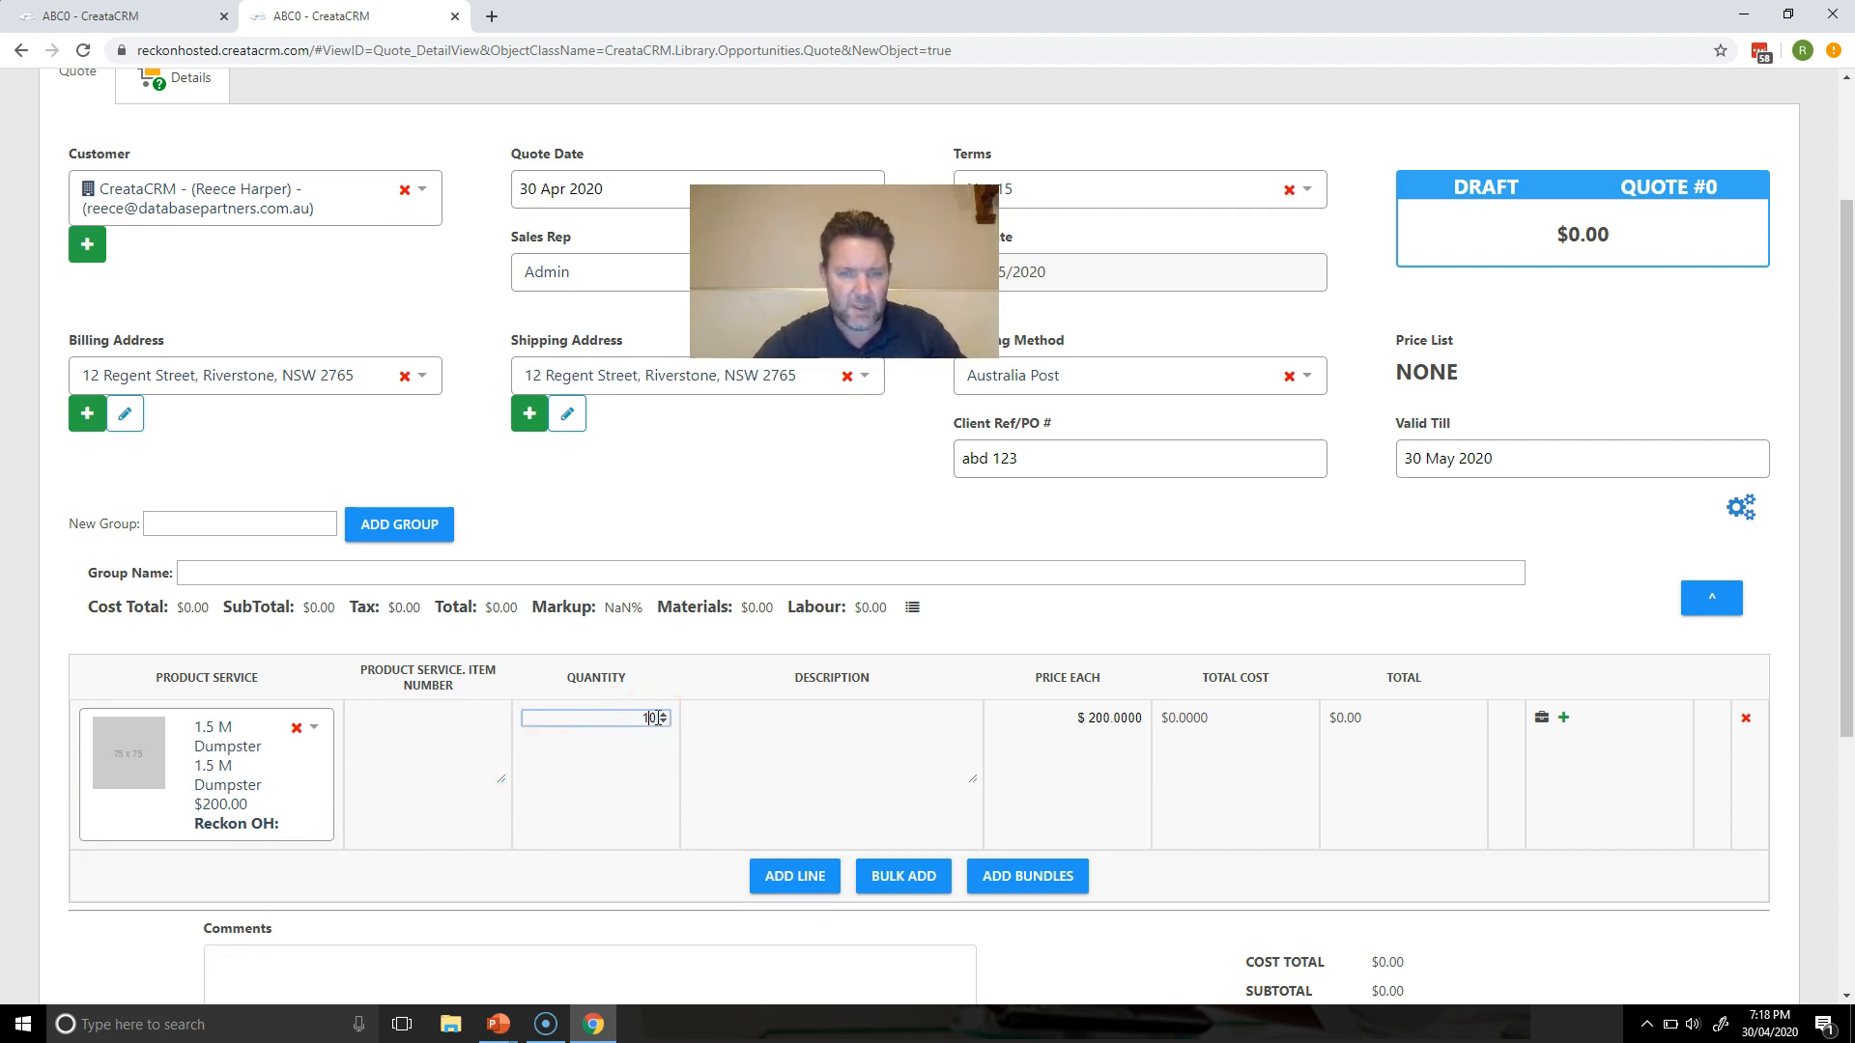
left_click(749, 761)
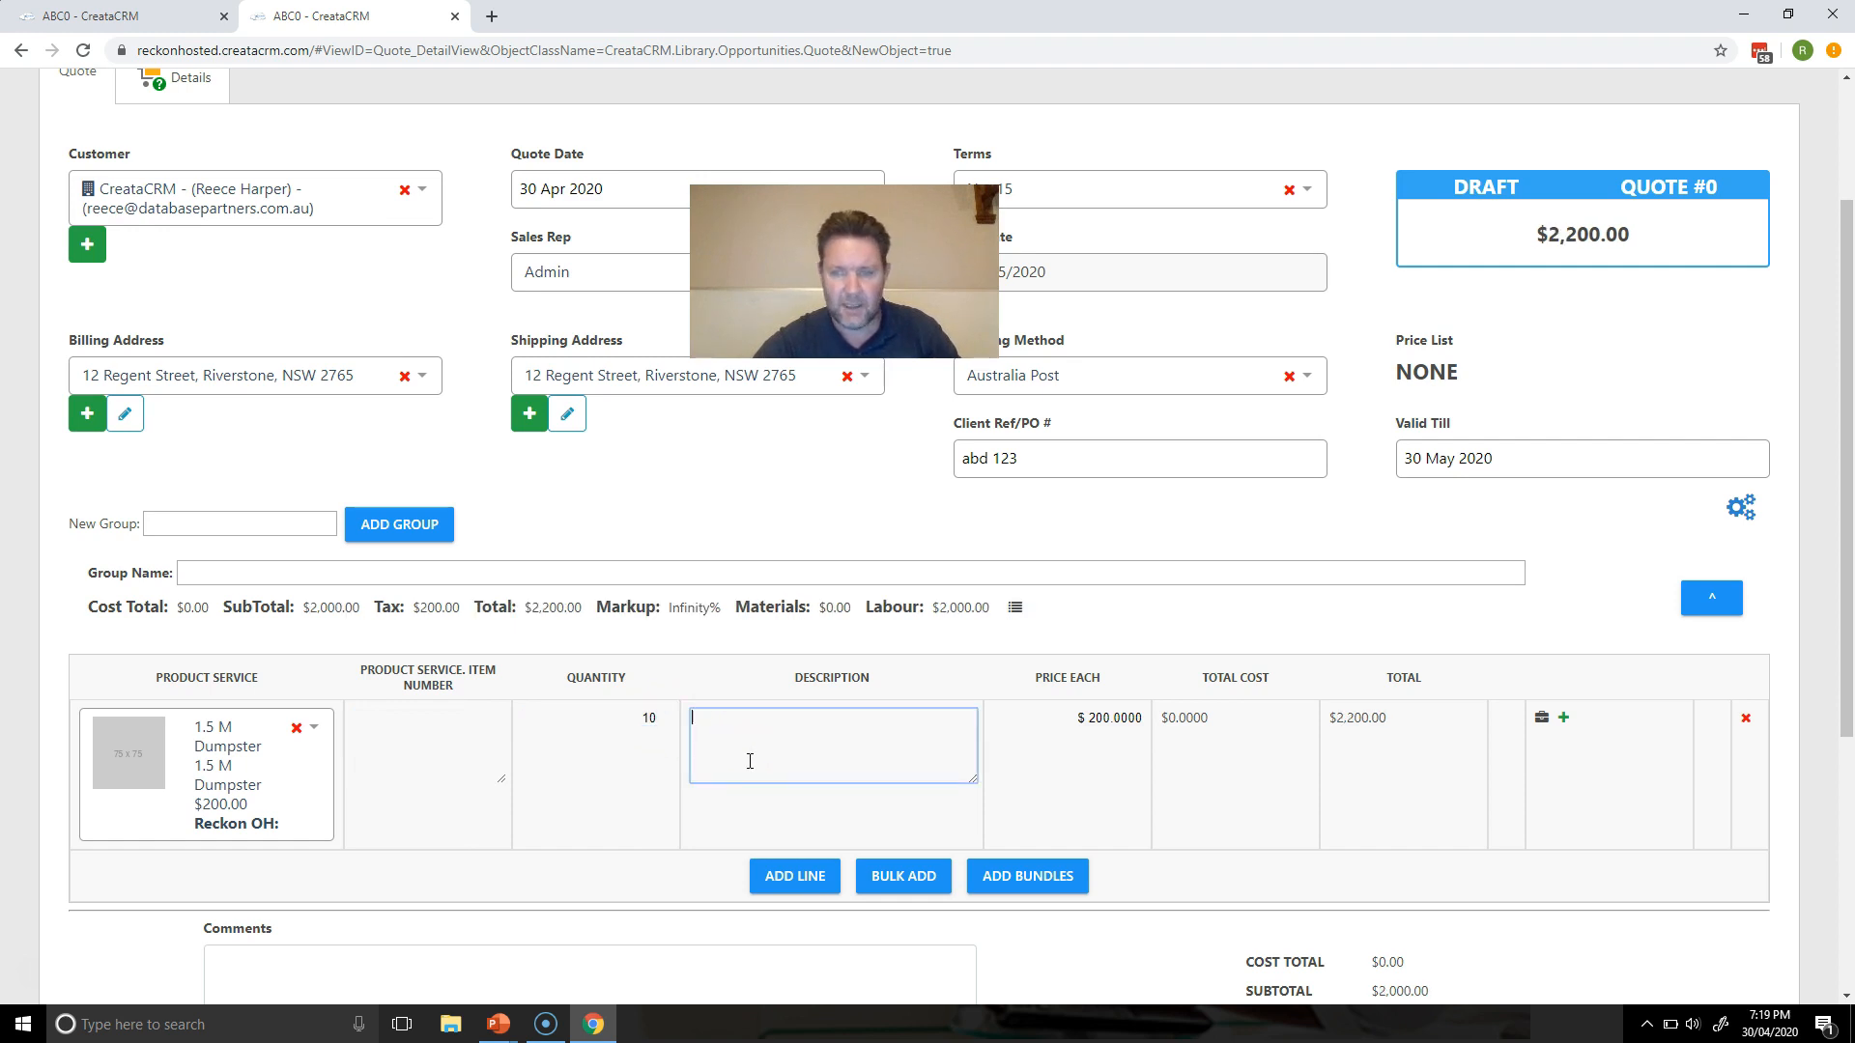
Examine the tasks, materials and labour breakdown attached to the 1.5 M Dumpster line, then return to the quote
left_click_drag(1847, 565, 1847, 629)
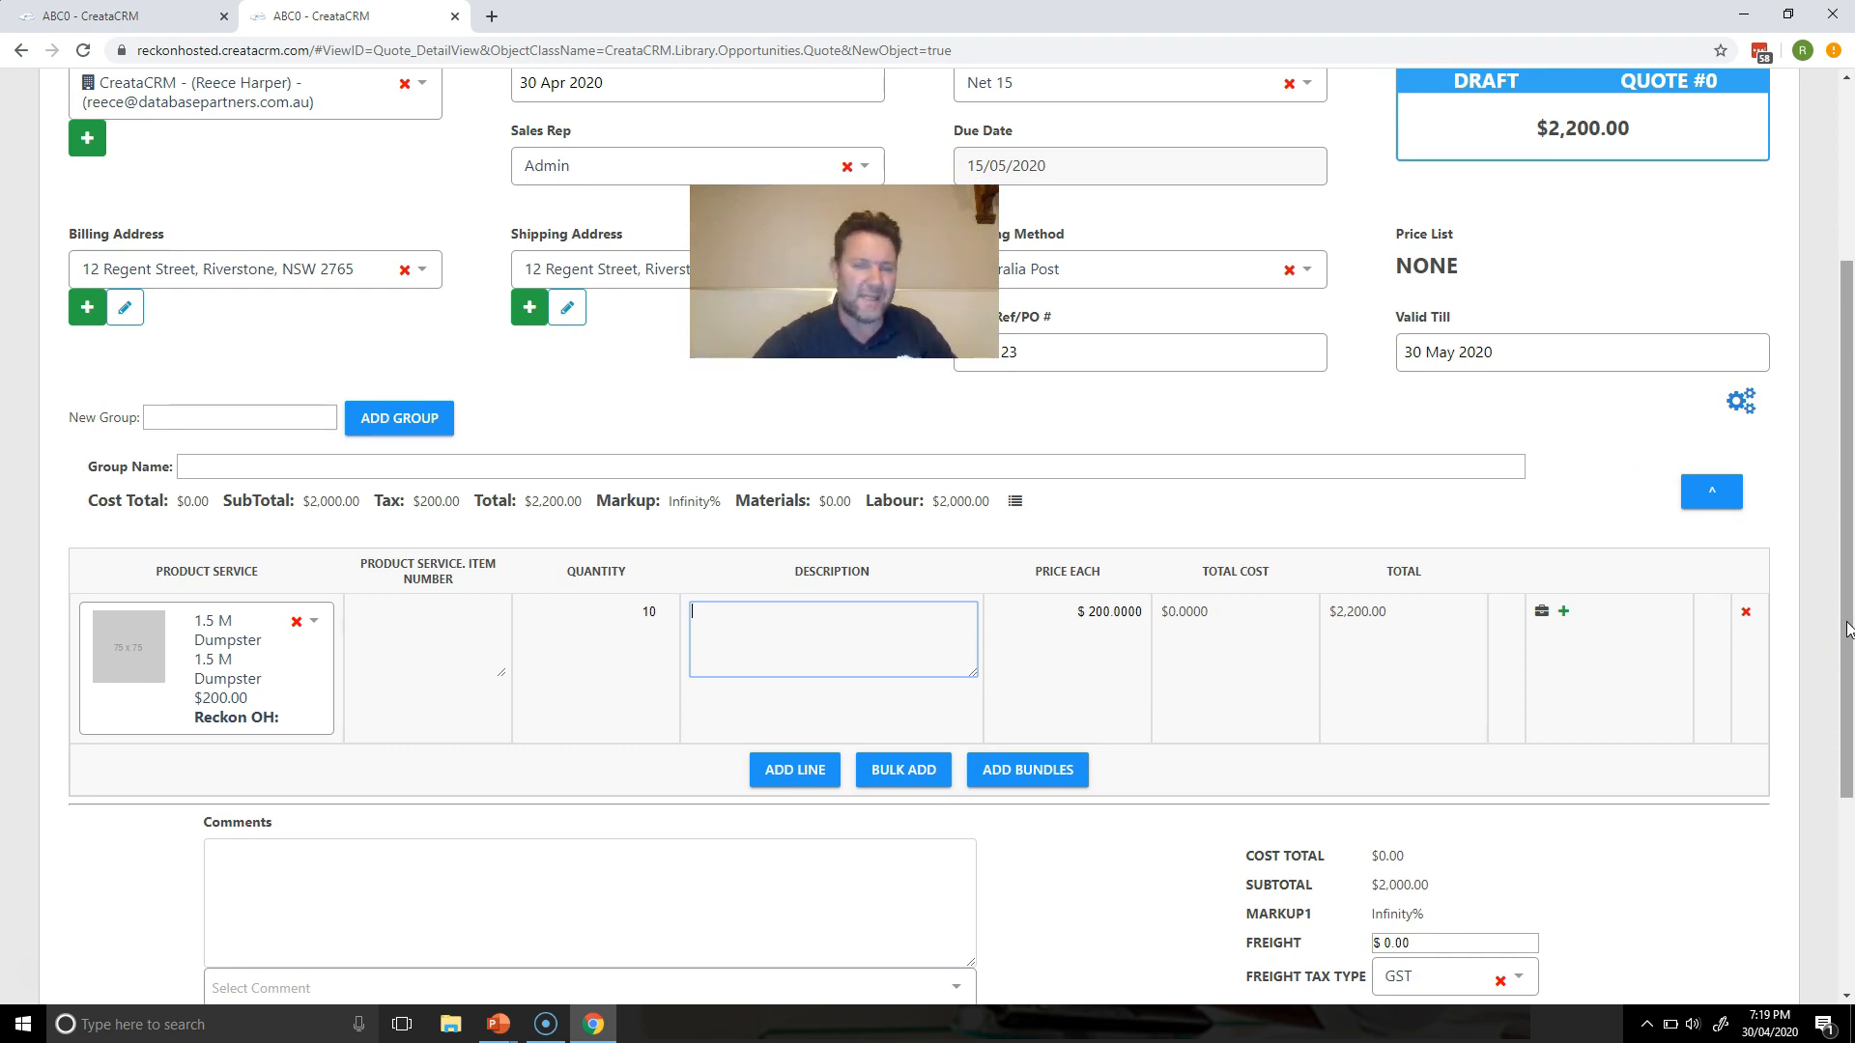
left_click_drag(1847, 628, 1846, 671)
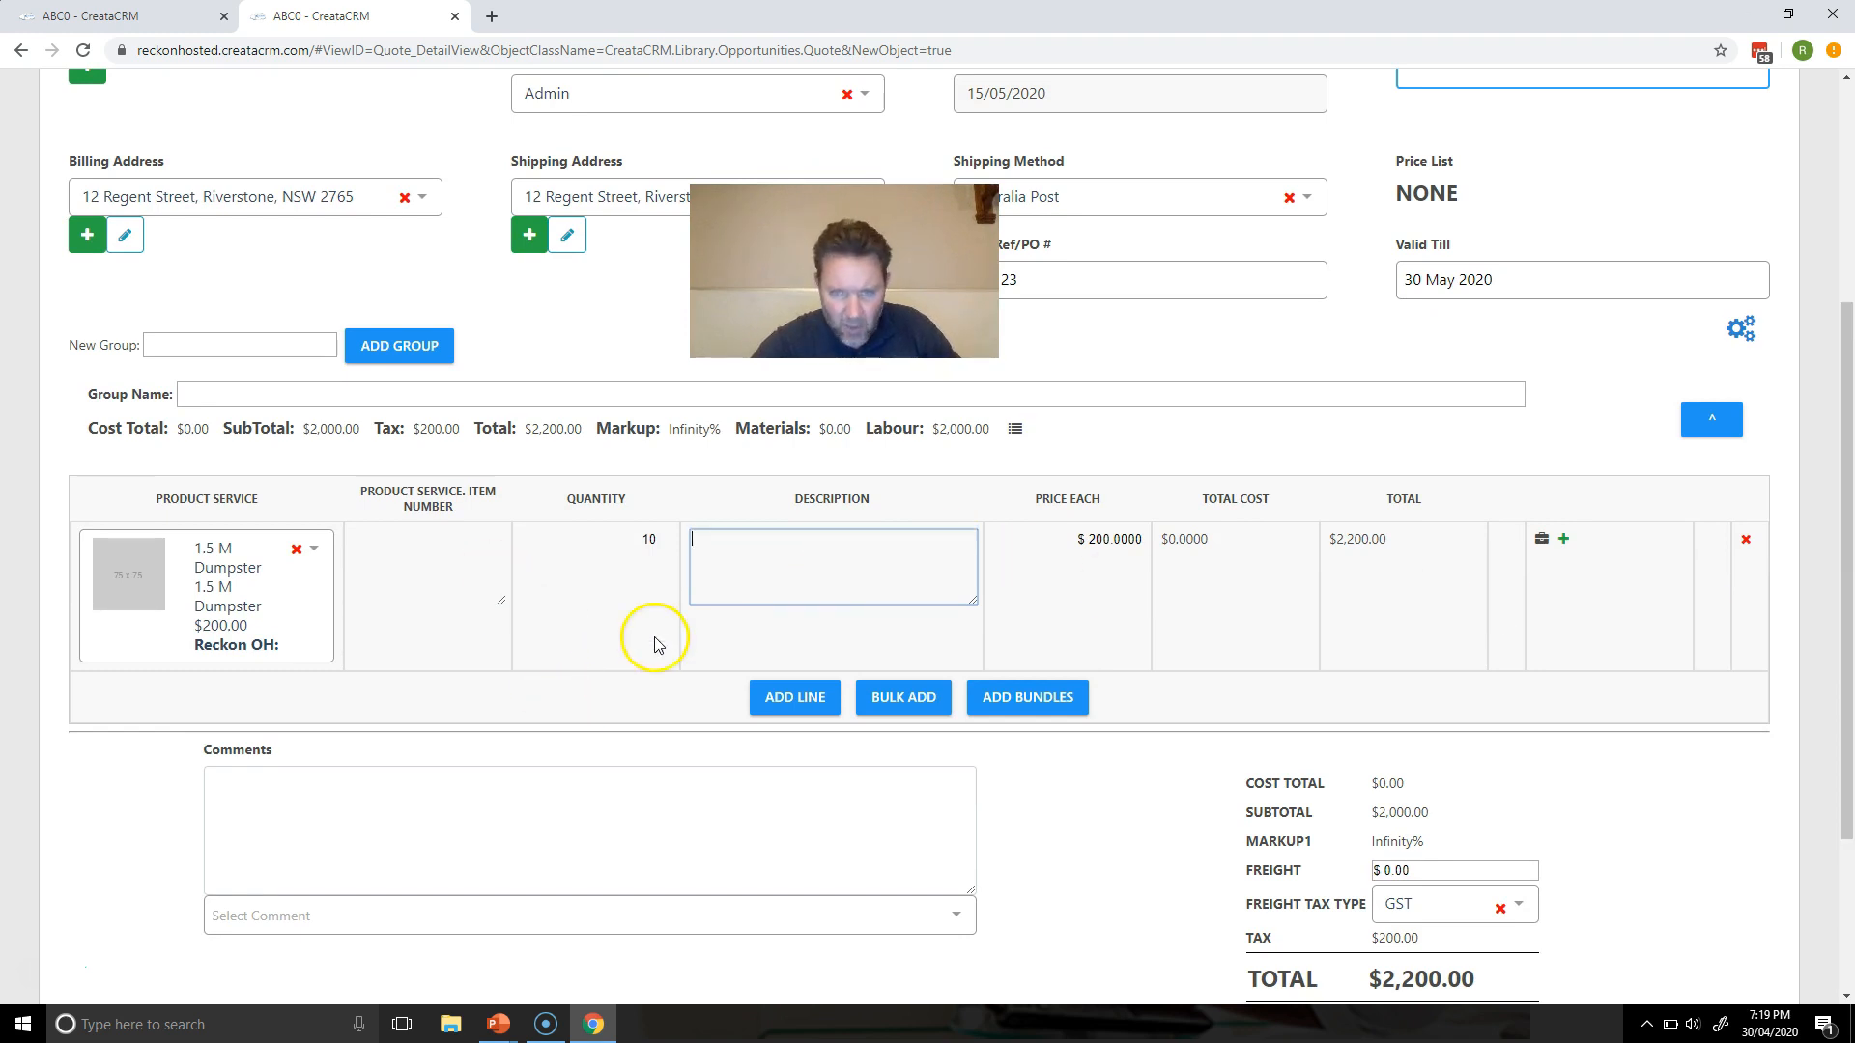
left_click(1541, 542)
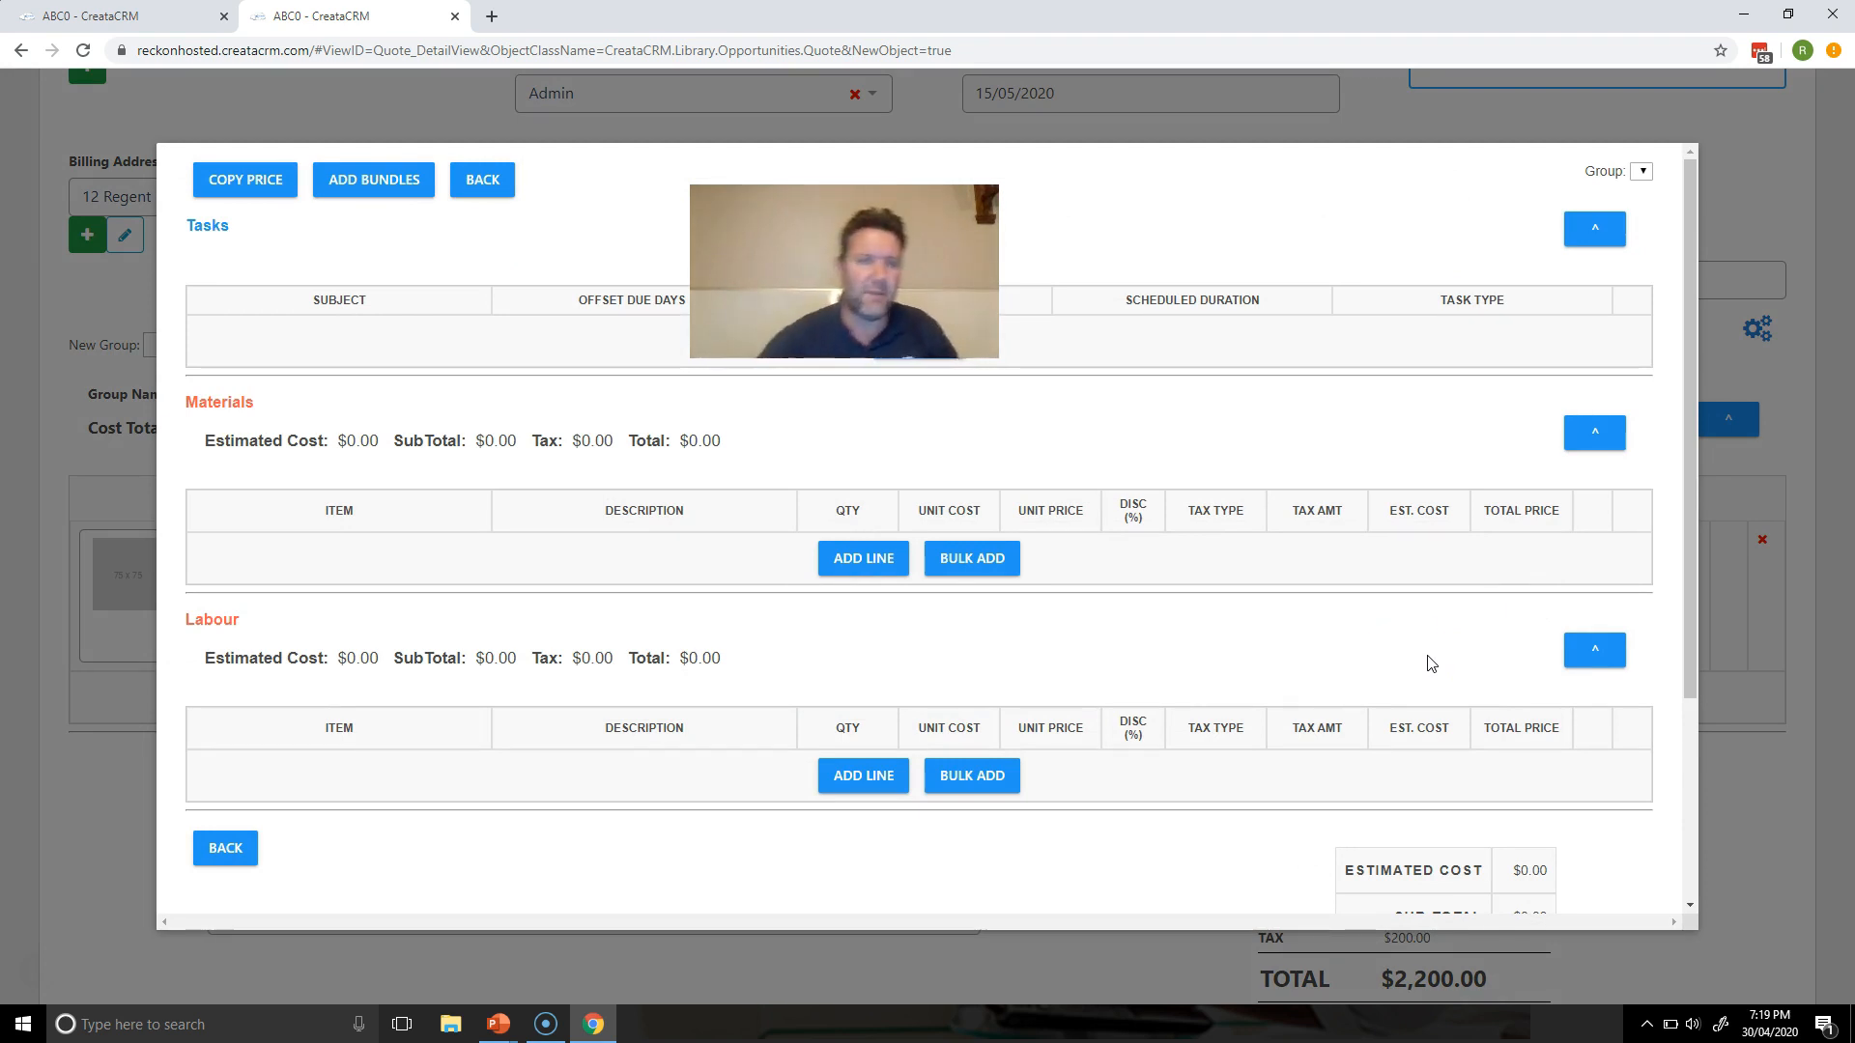
left_click(491, 183)
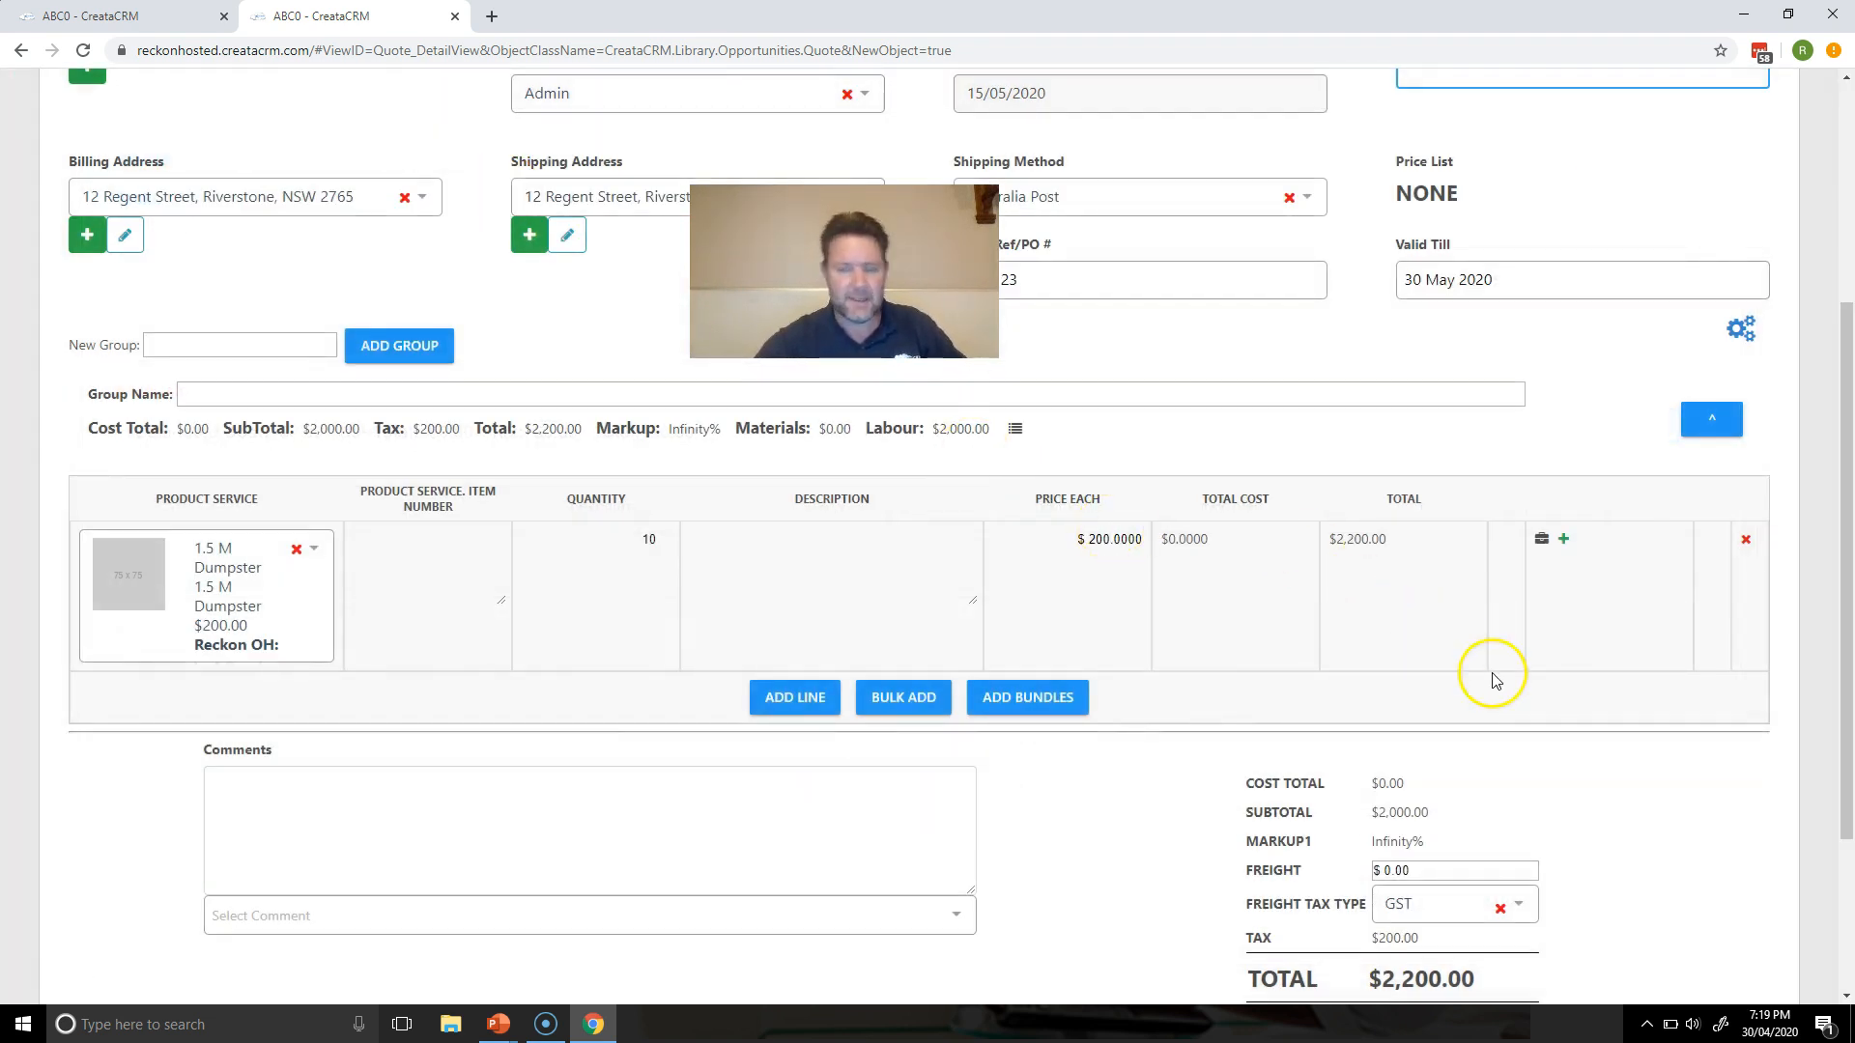
Bulk-add two 3v Battery items and one 4ft emergency light to the quote's line items
left_click(908, 698)
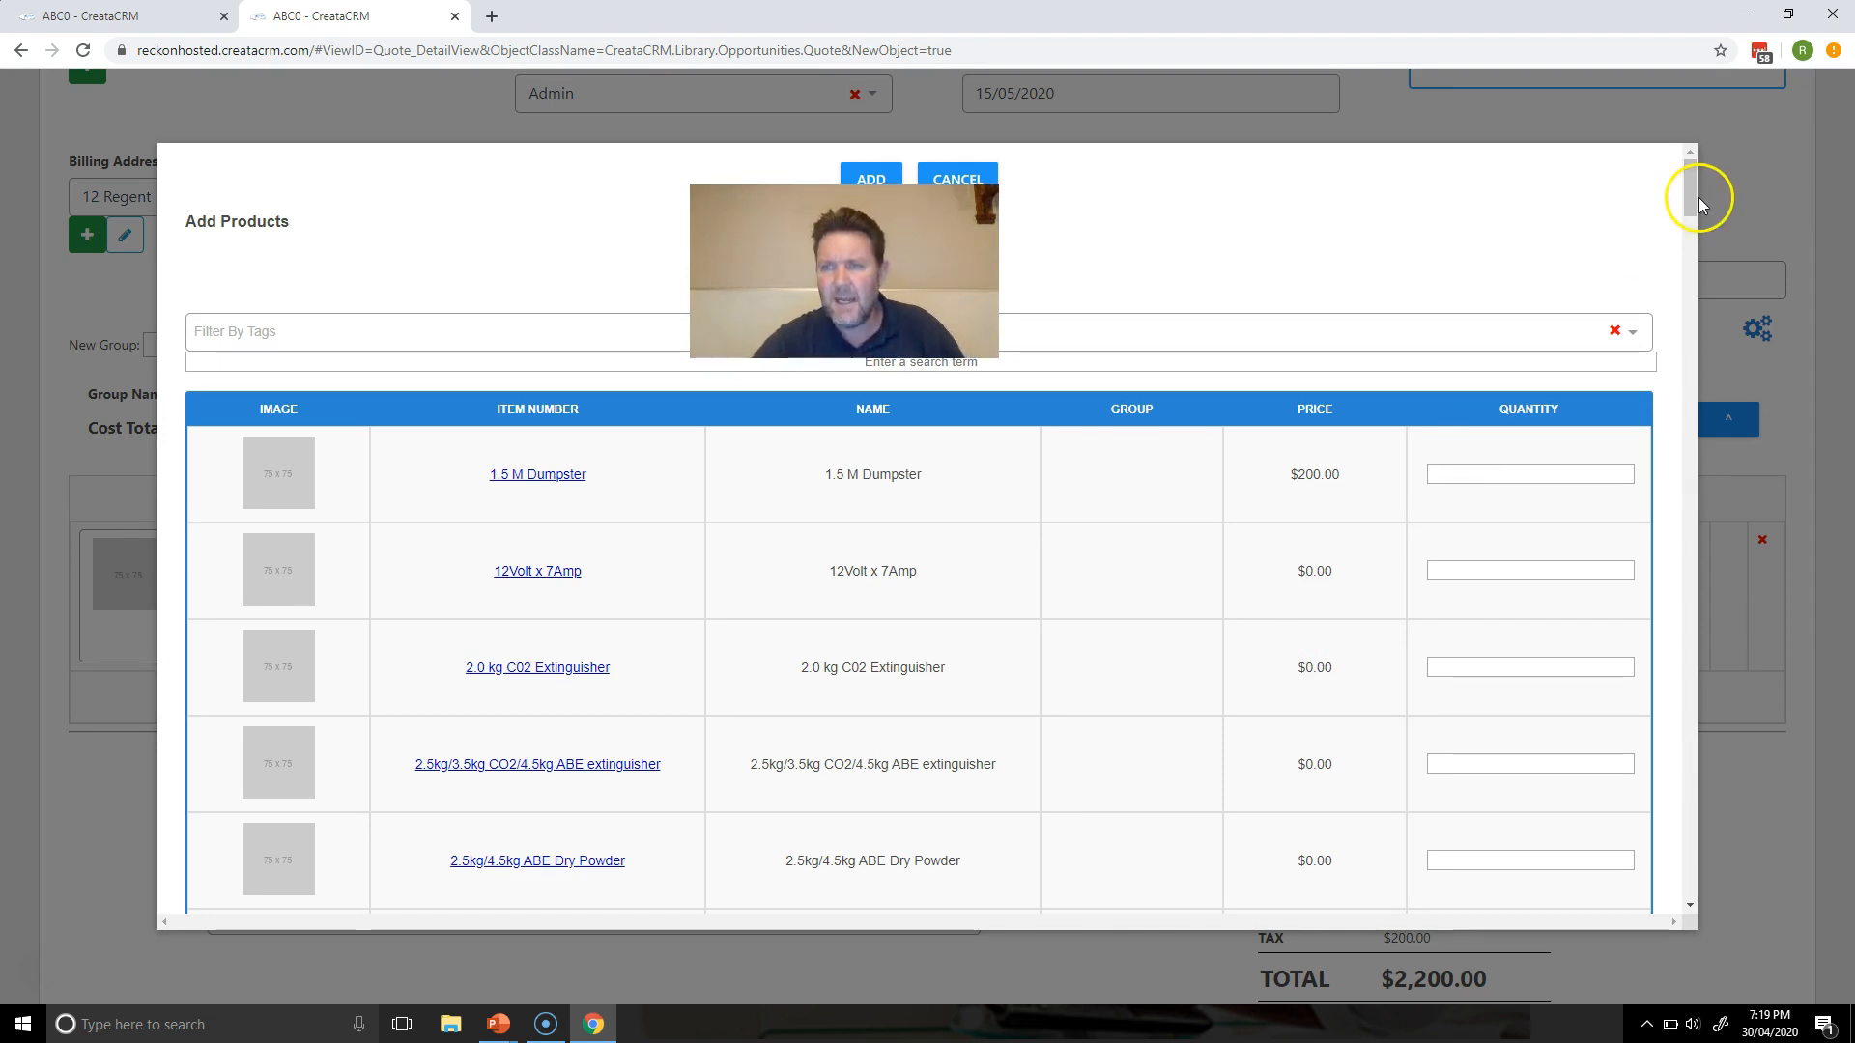
left_click_drag(1696, 199, 1683, 263)
left_click(1527, 570)
type("2")
left_click(1524, 665)
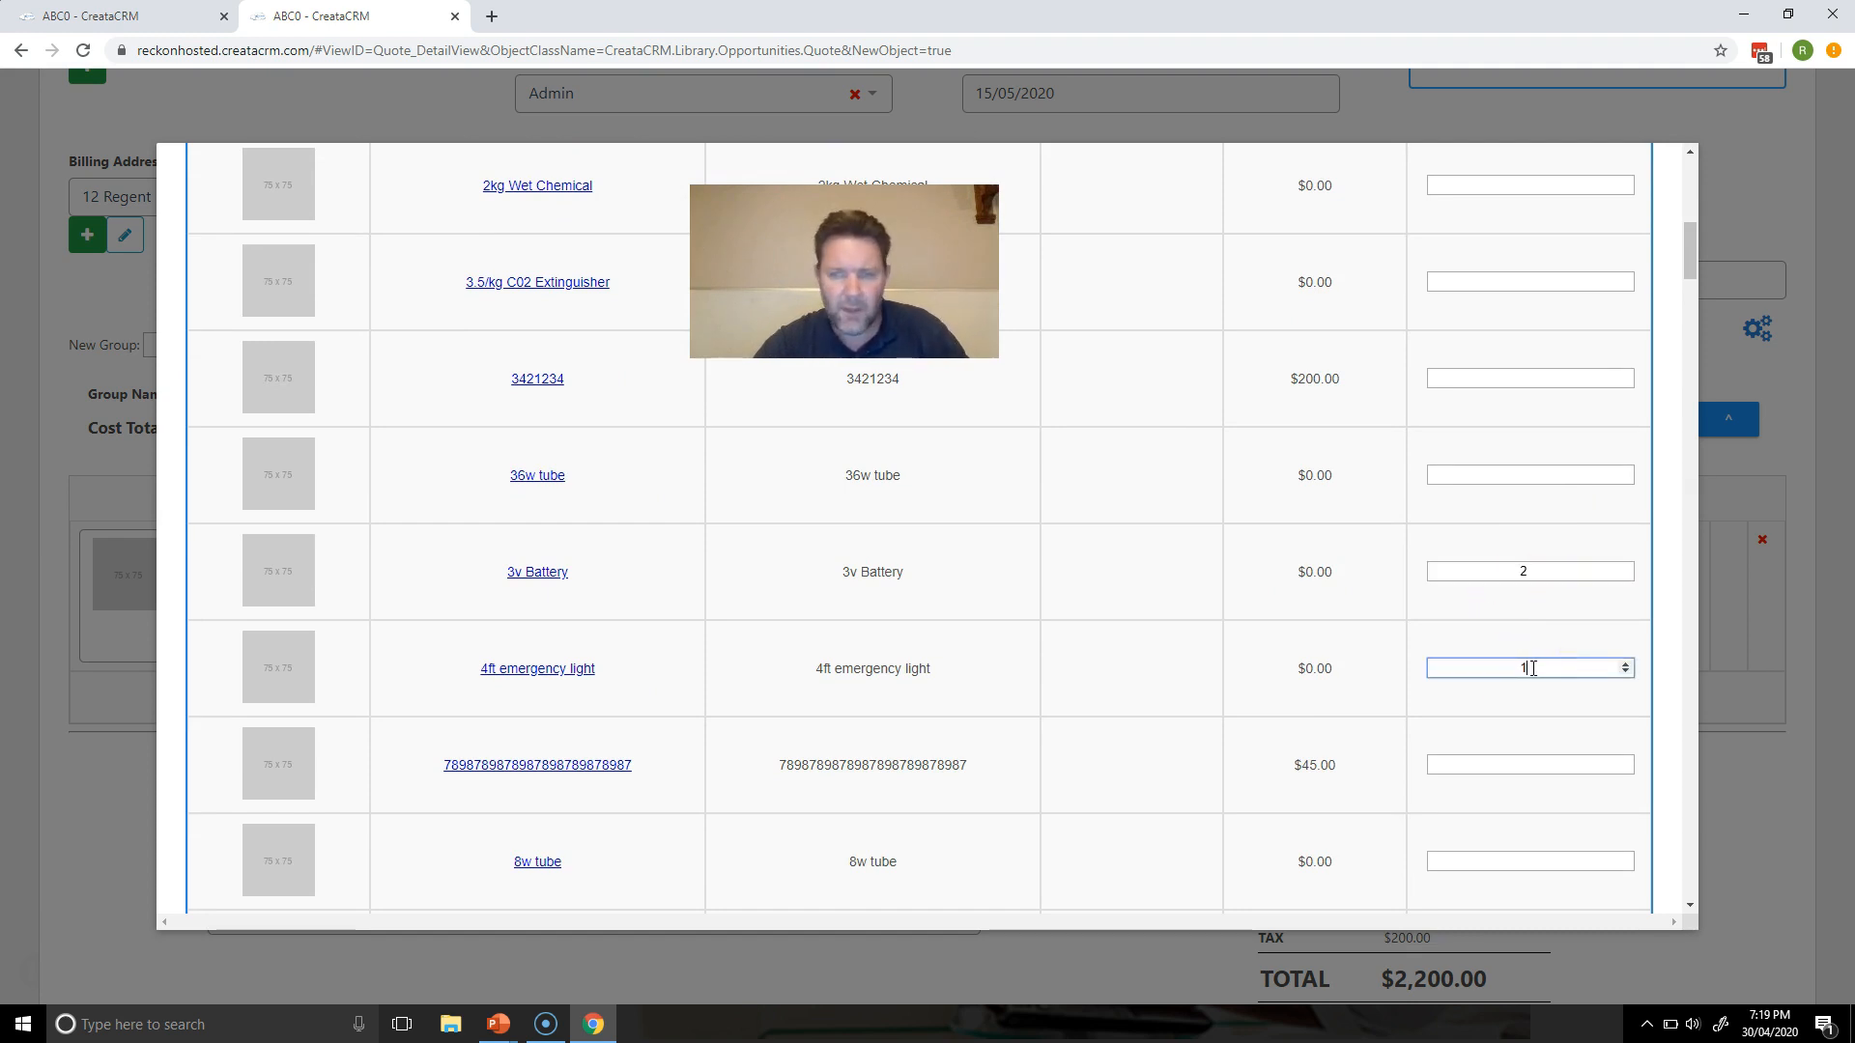
left_click_drag(1696, 258, 1685, 899)
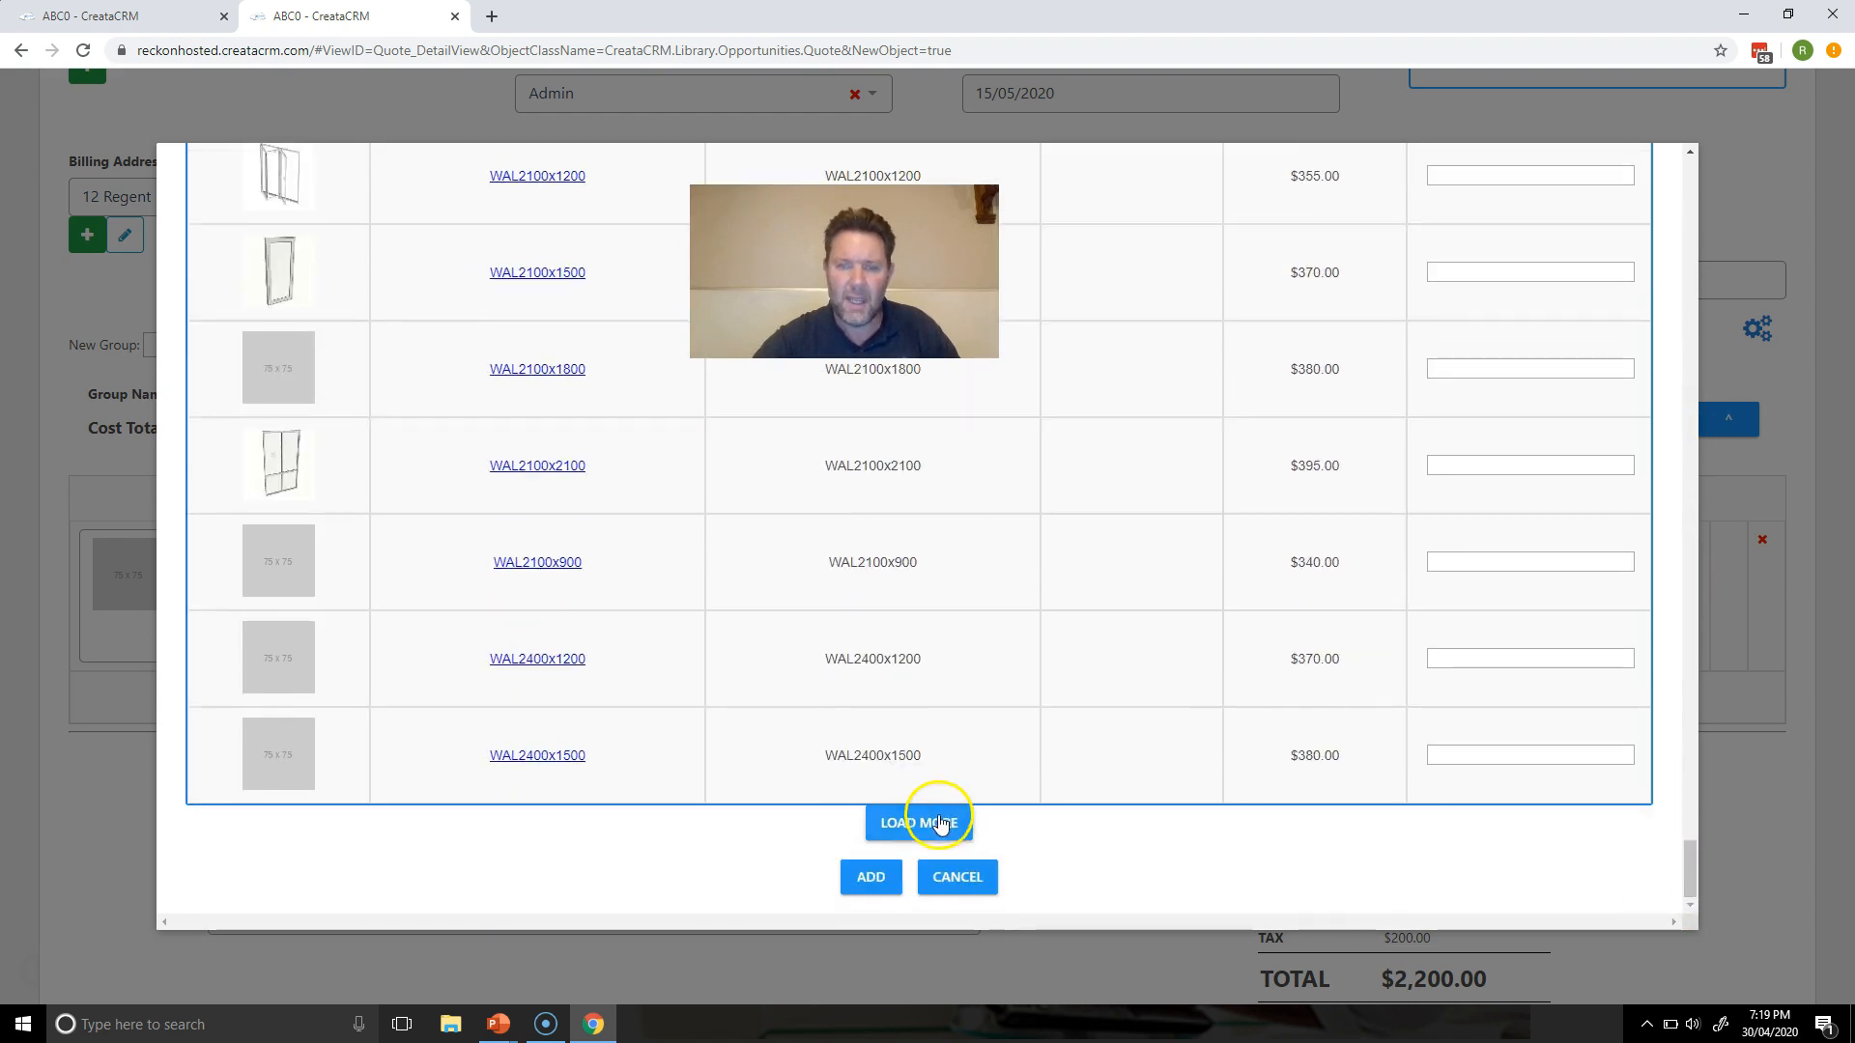
left_click(870, 877)
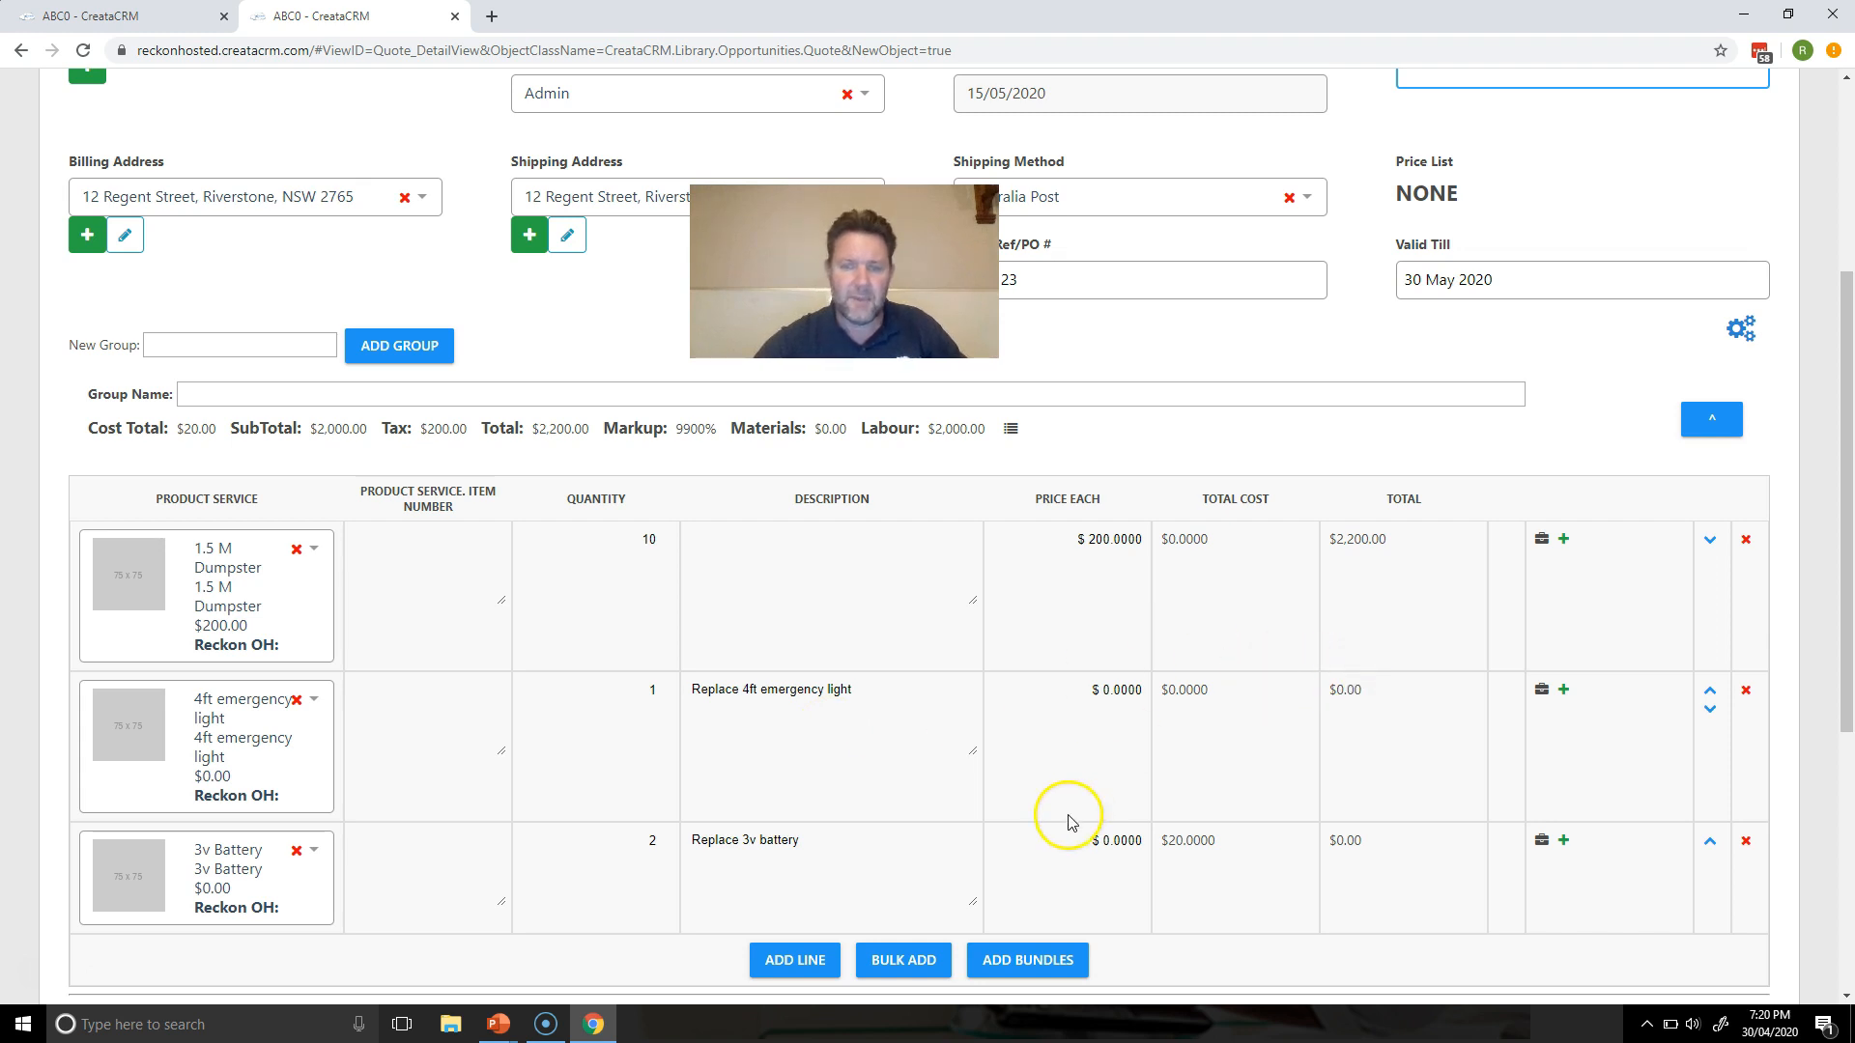
Try to add the Direct Stick Engineering Floor bundle to the quote with a quantity of 30
right_click(1024, 956)
left_click(1024, 956)
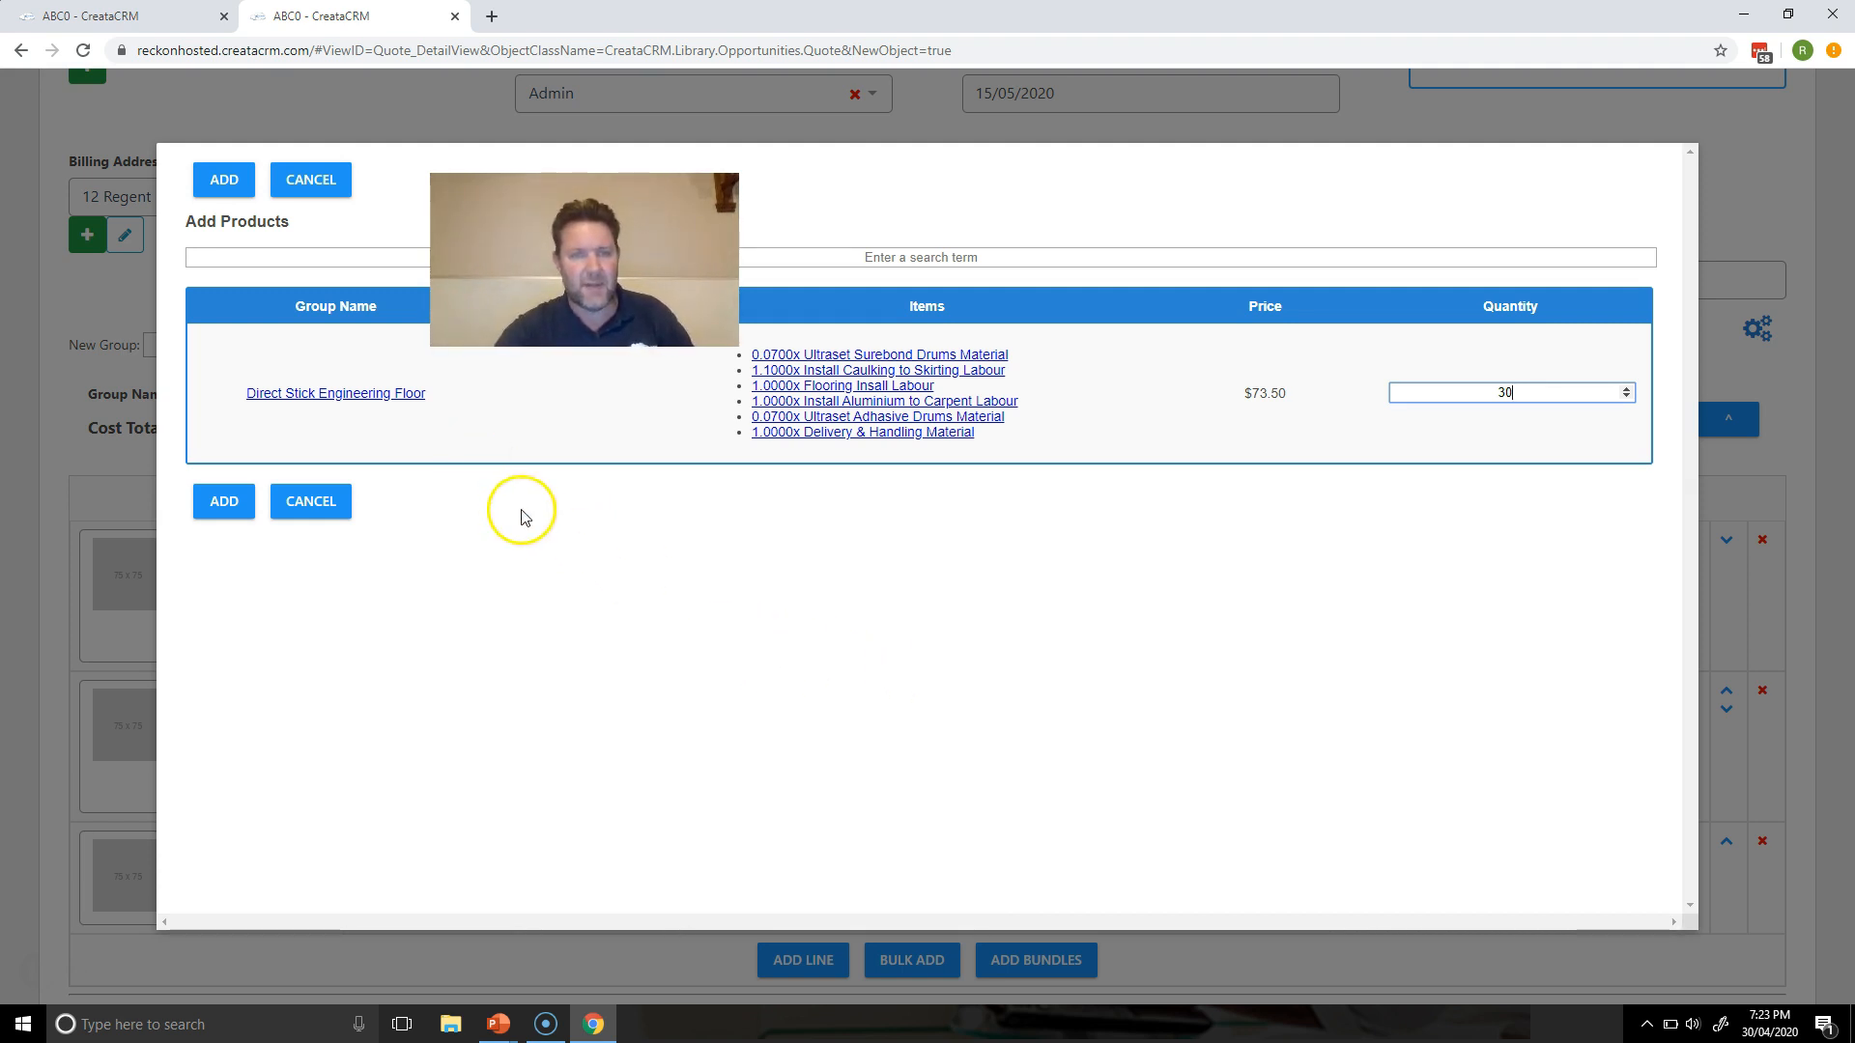
left_click(329, 502)
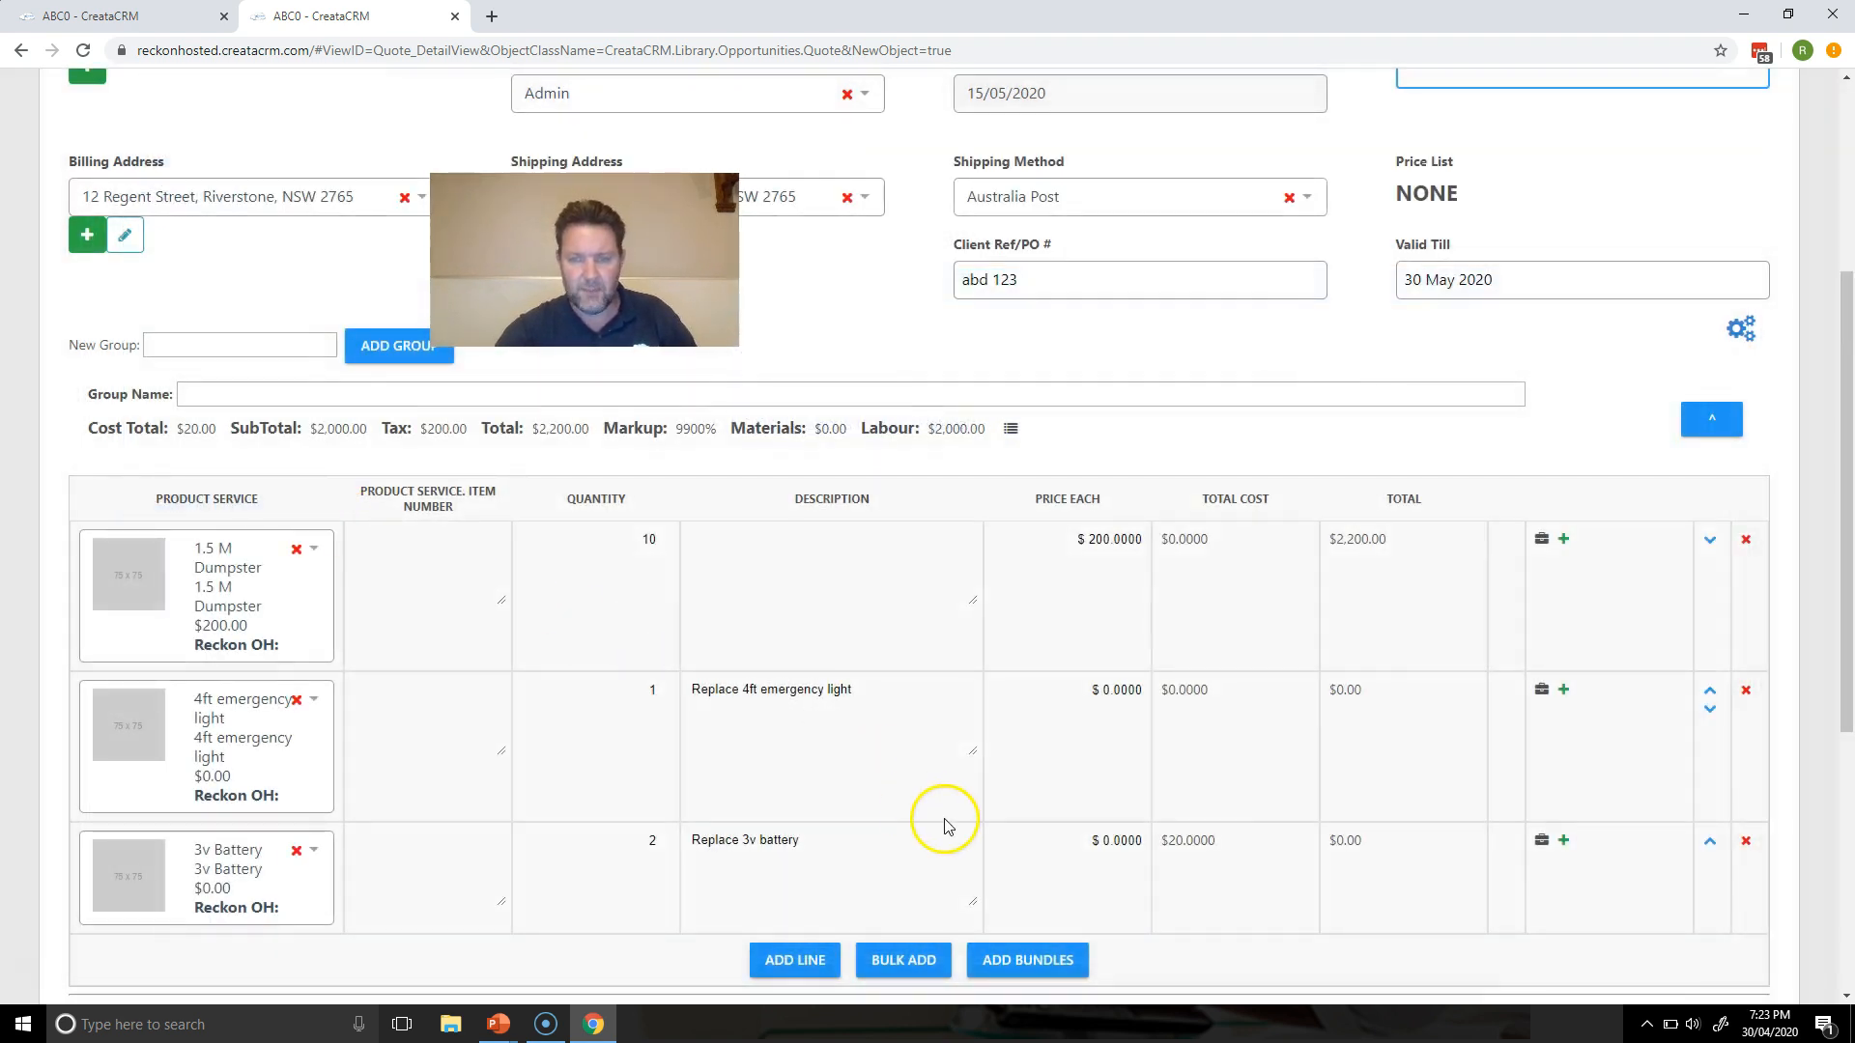
Try to create a new product/service of type Service from the 4ft emergency light line
left_click(1561, 690)
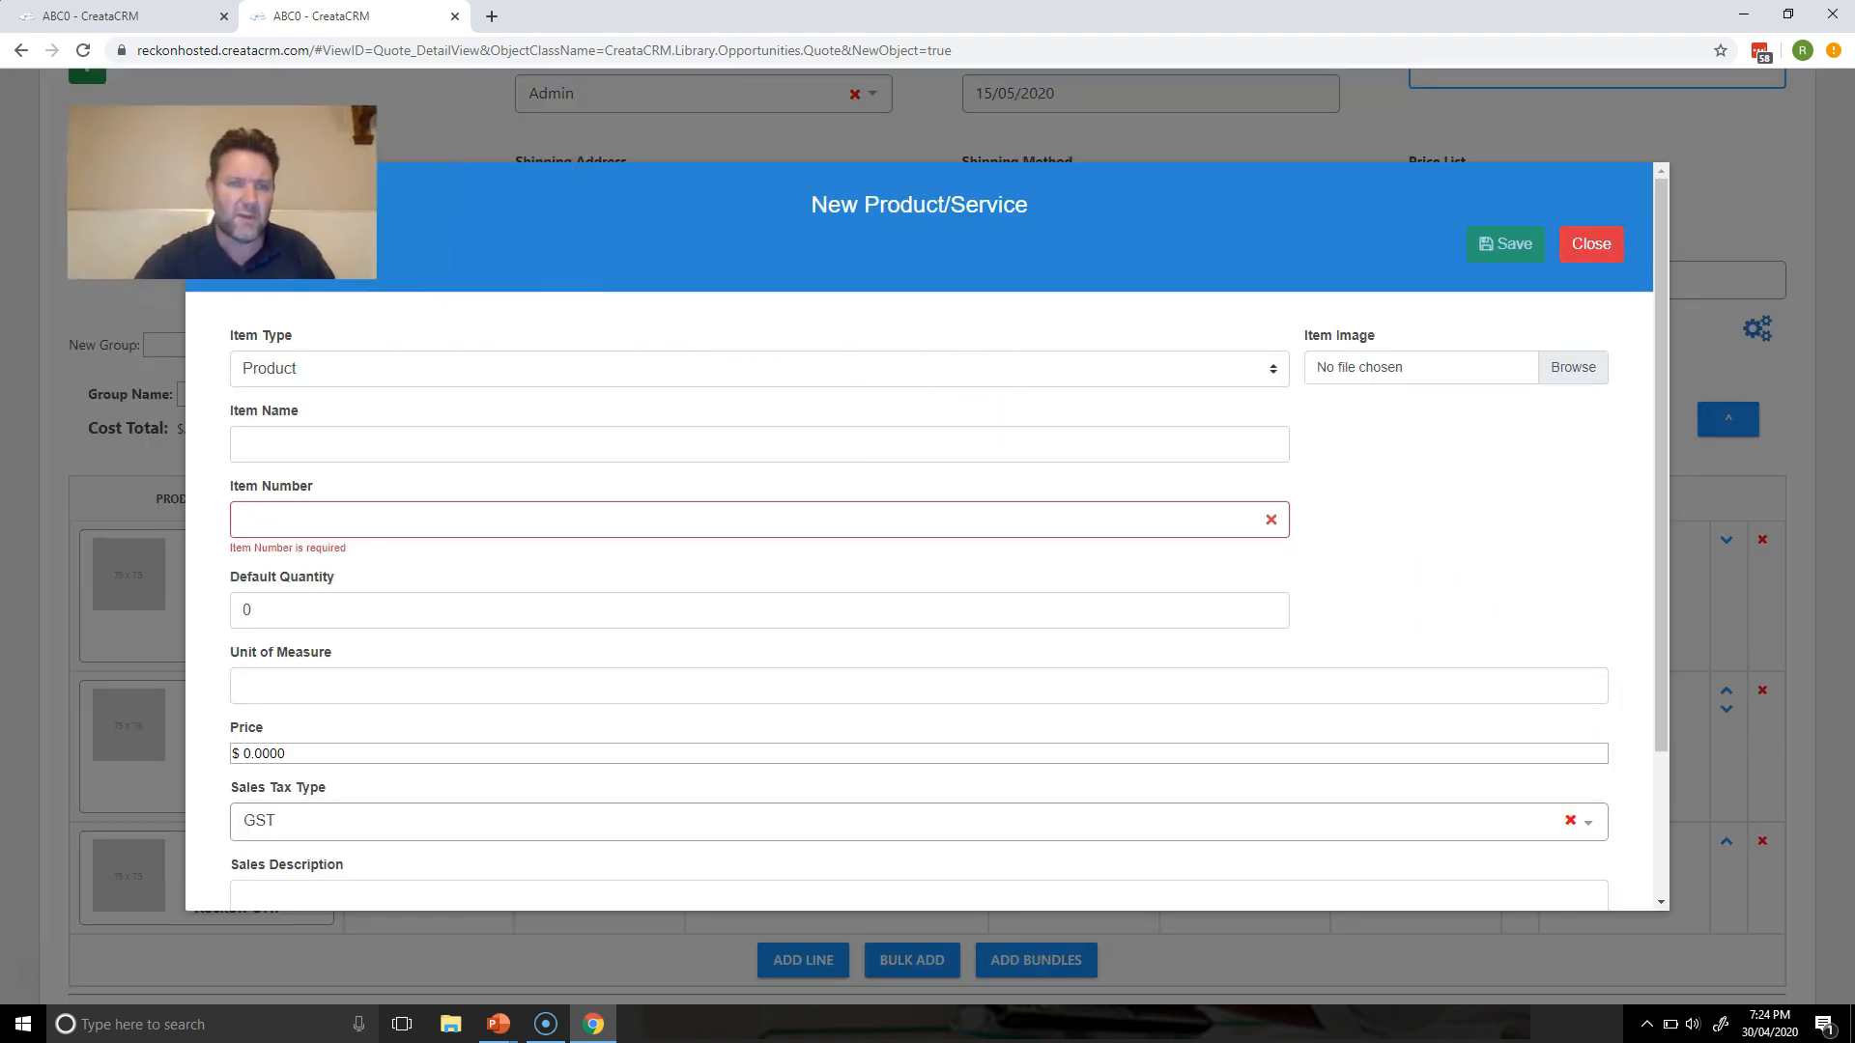
left_click(263, 367)
left_click(261, 419)
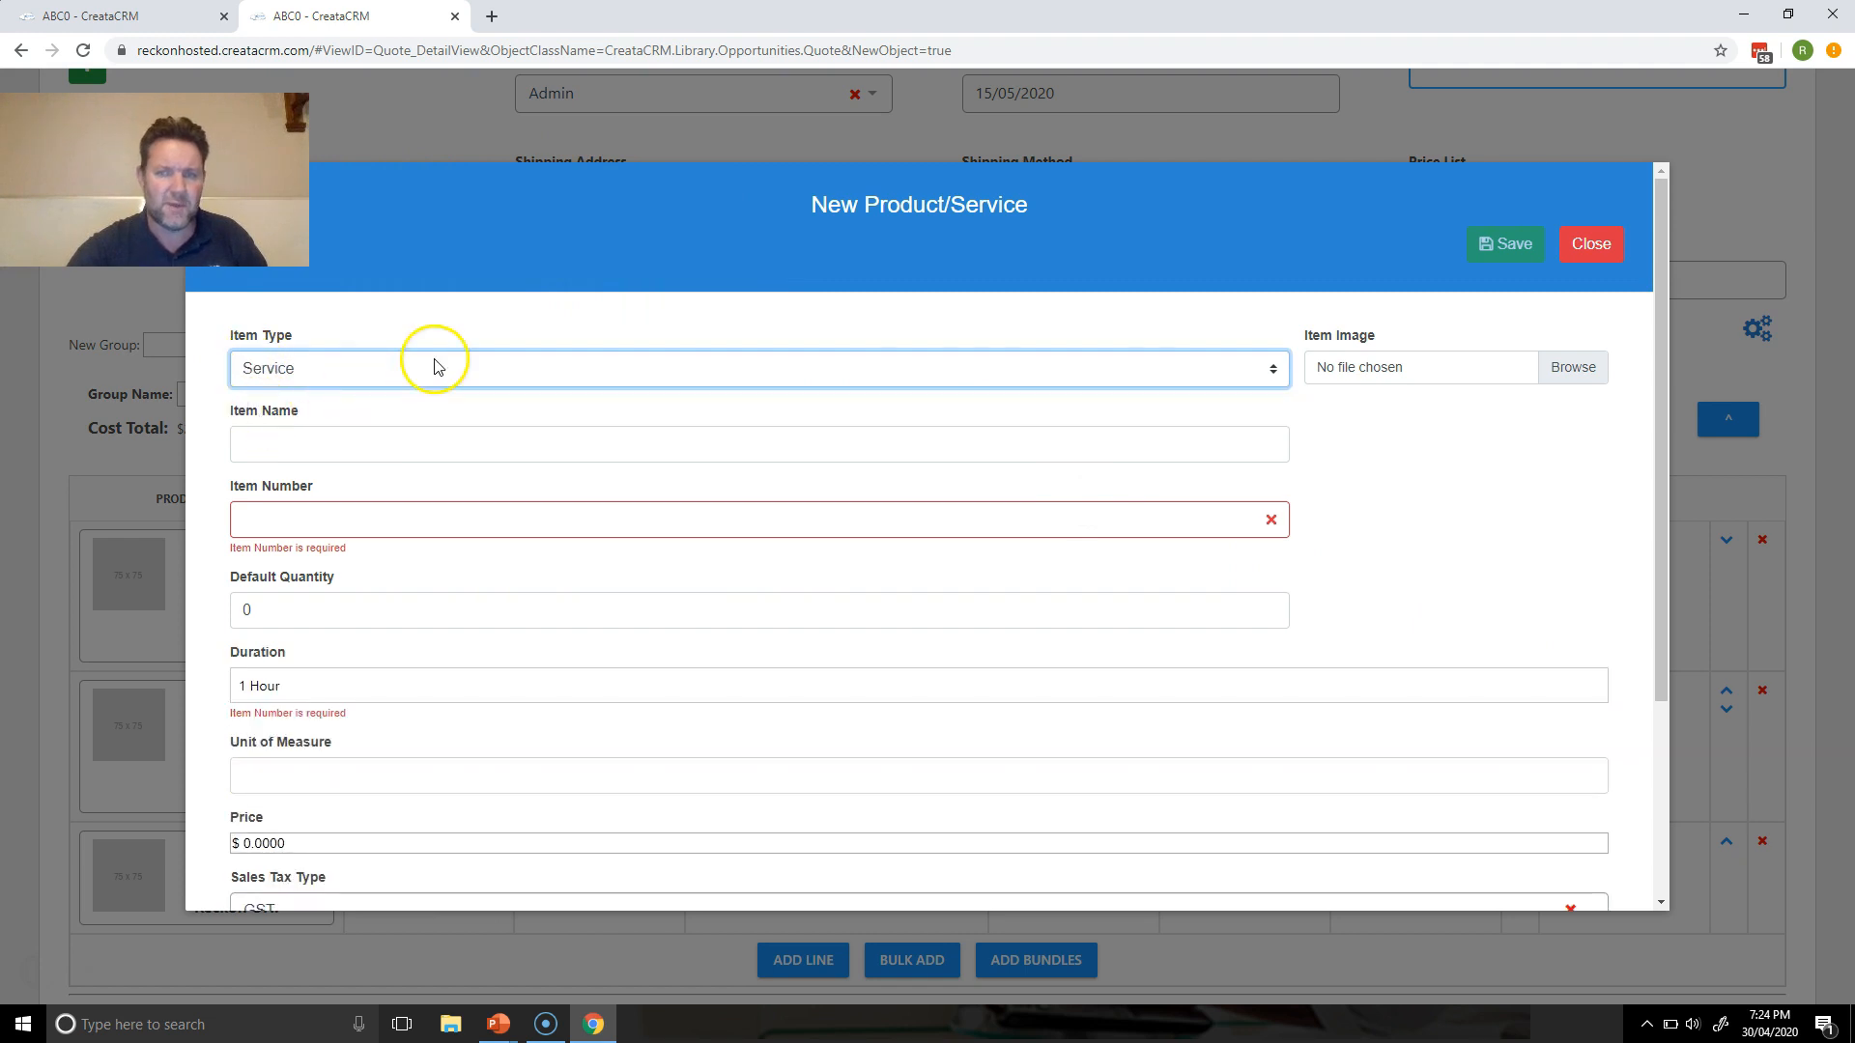
left_click(1609, 247)
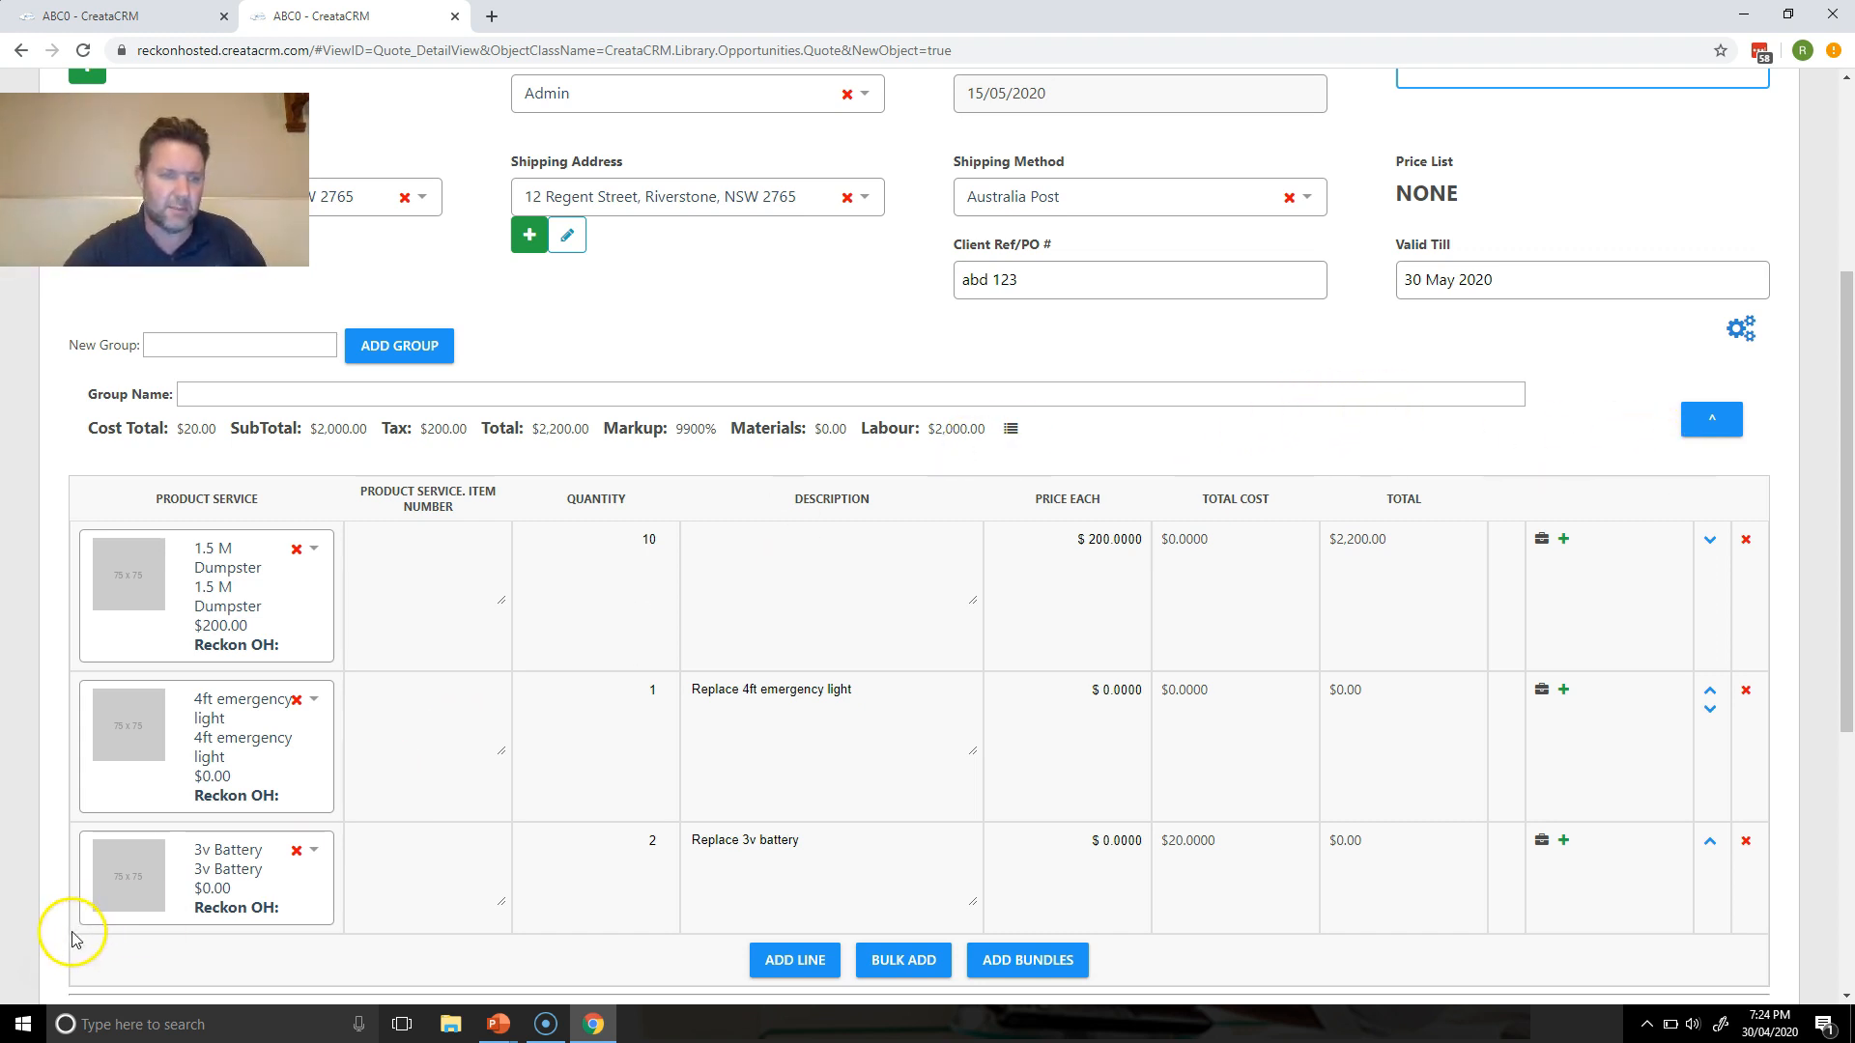
Save the quote and open it in view mode
left_click_drag(1846, 373, 1841, 141)
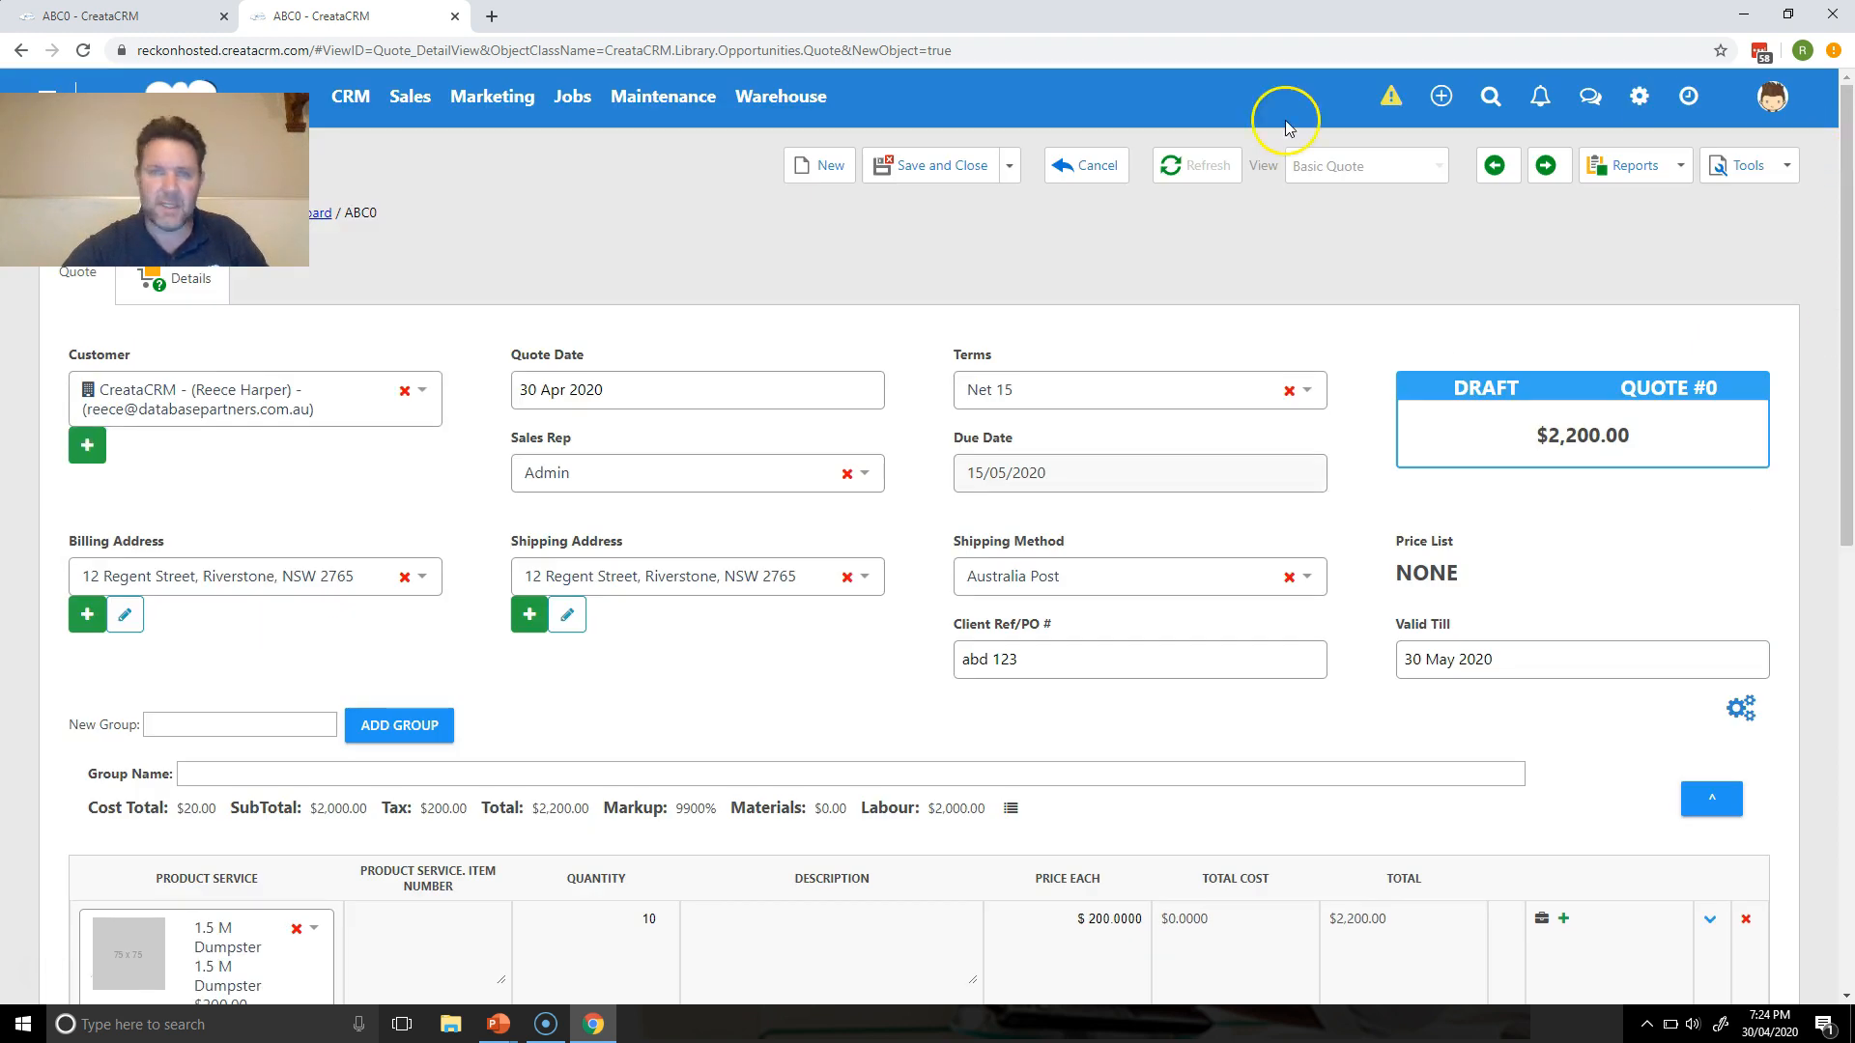
left_click(1009, 168)
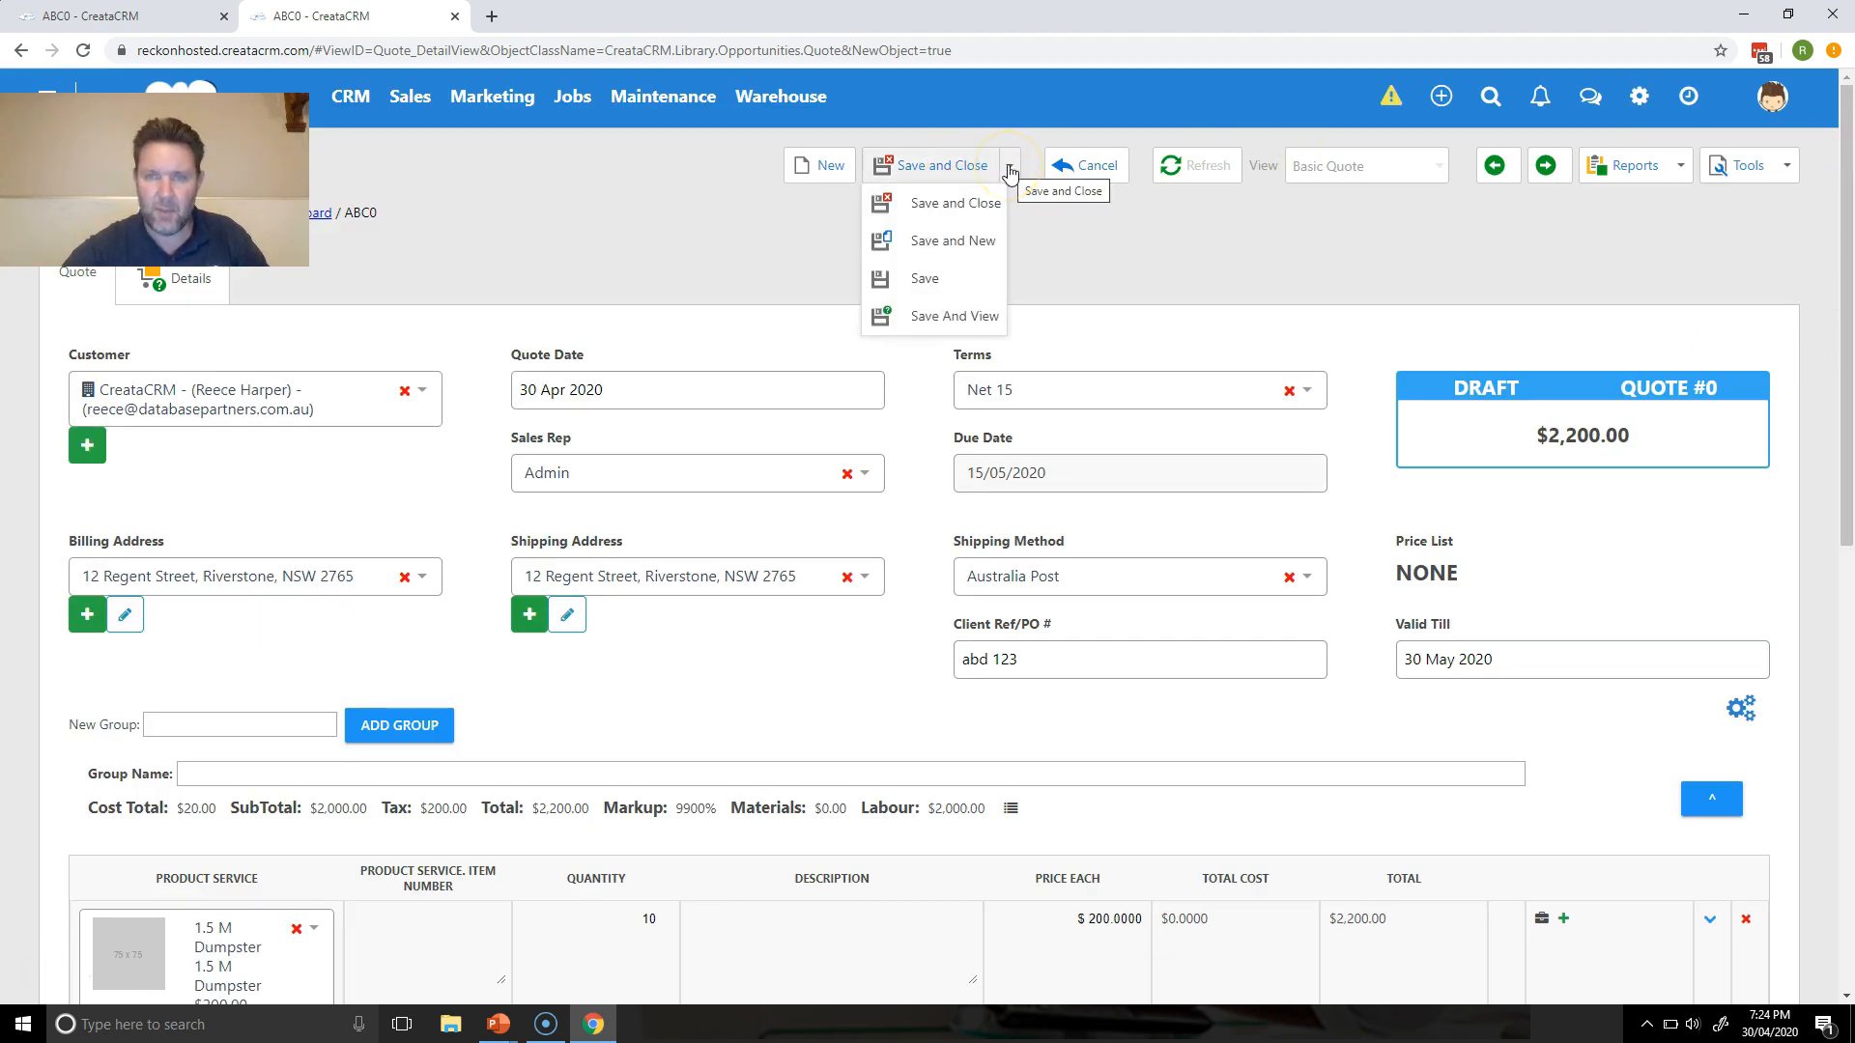
left_click(947, 314)
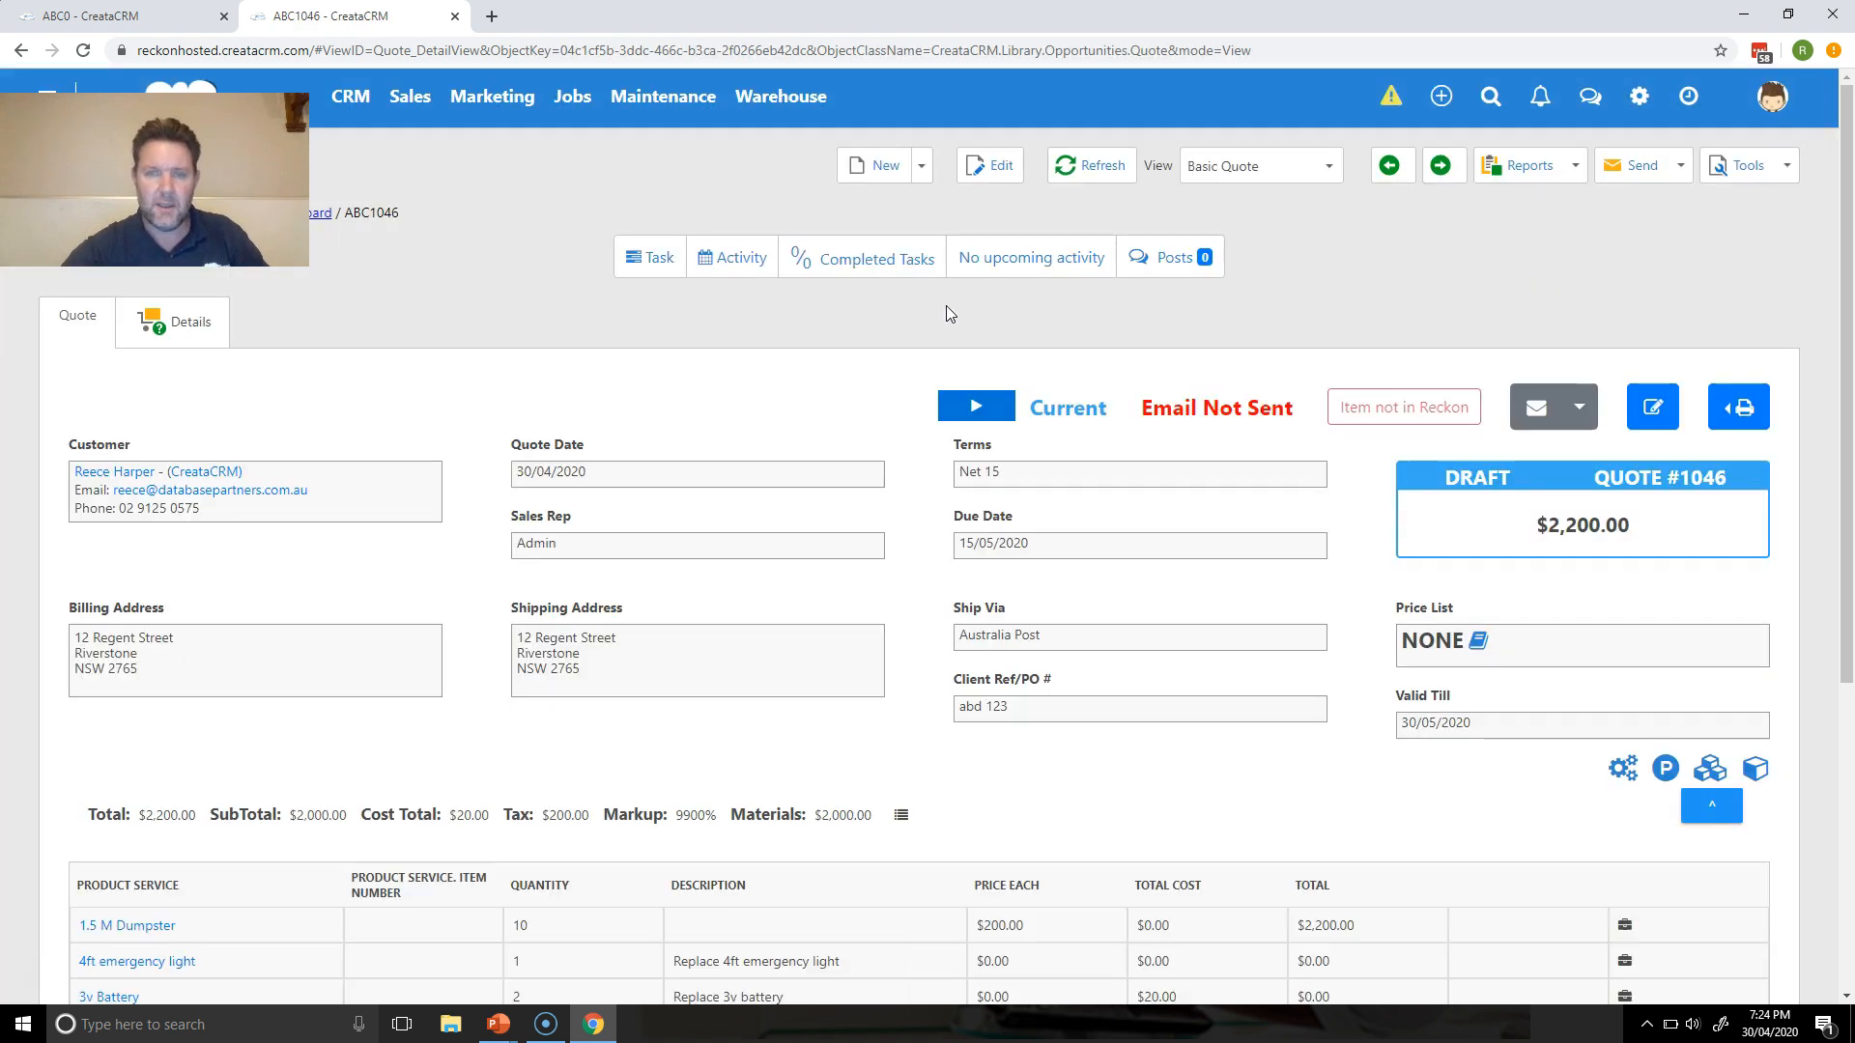
Examine the price lists available for the saved quote and the form for creating a bundle from its items
left_click_drag(1841, 289, 1835, 331)
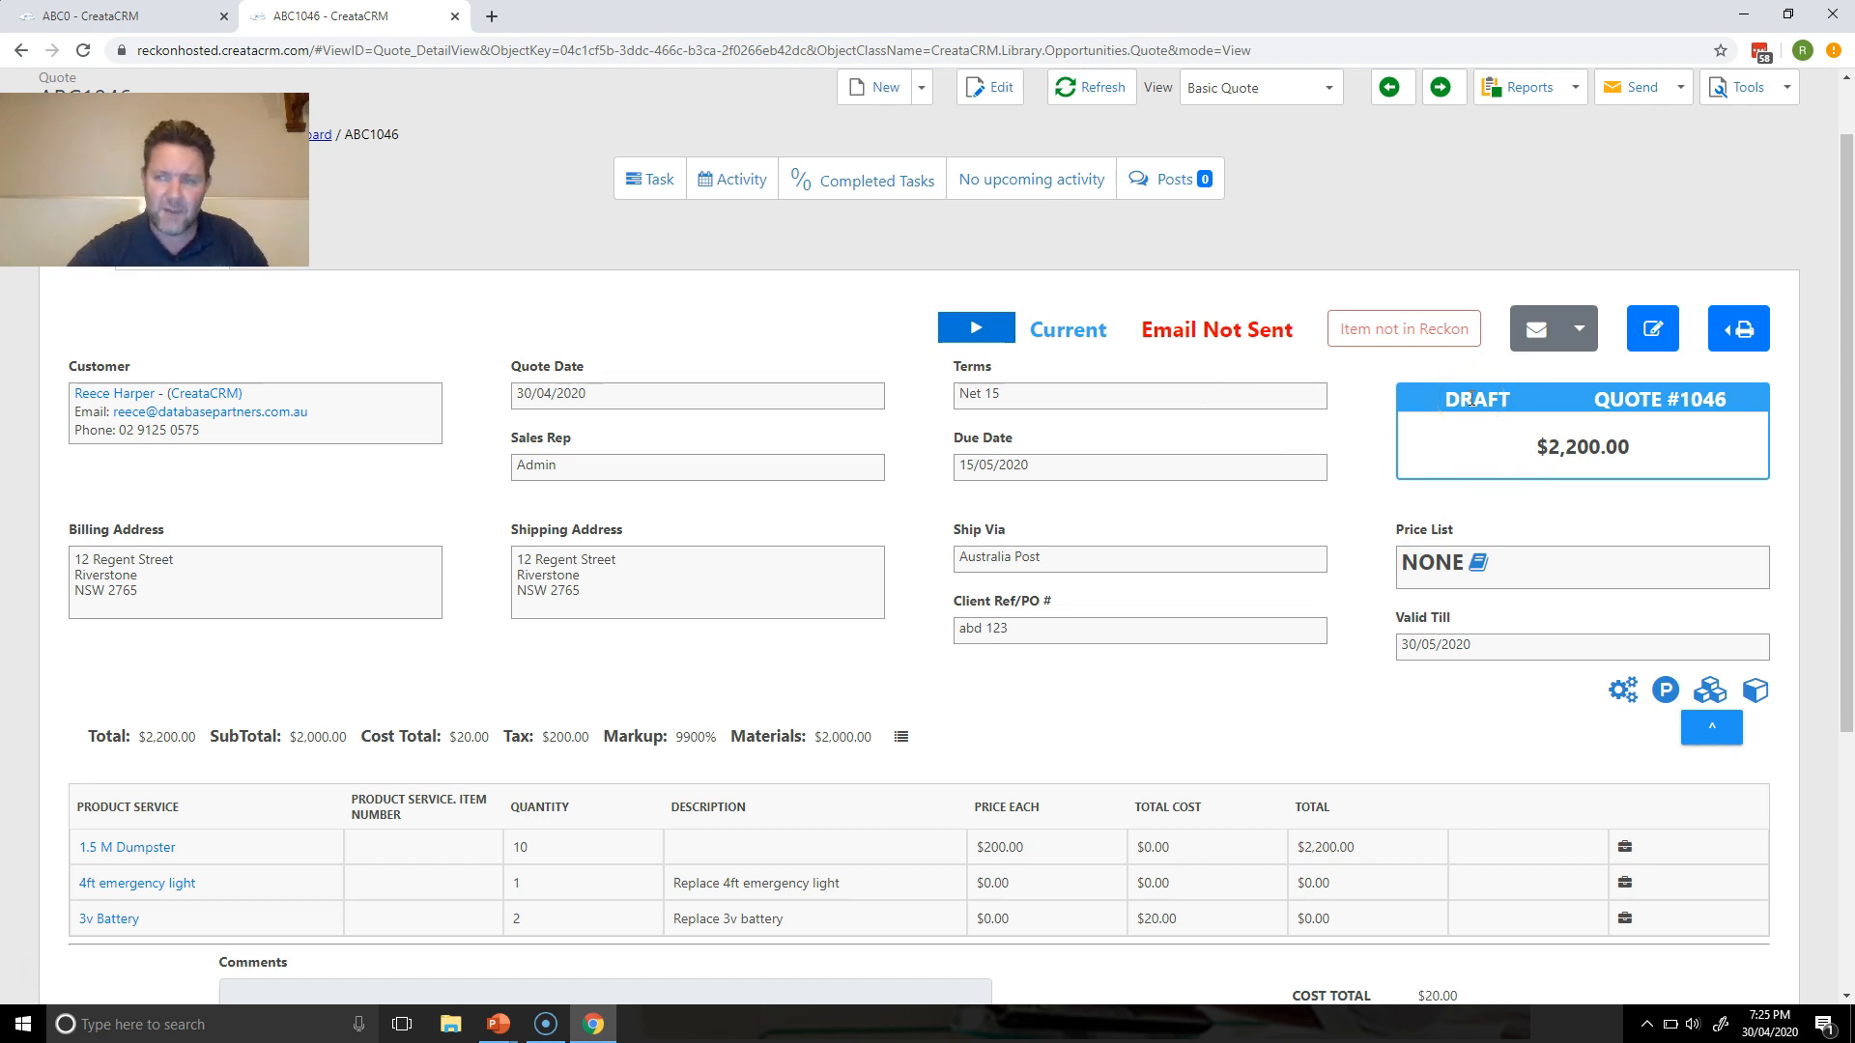
left_click(1478, 570)
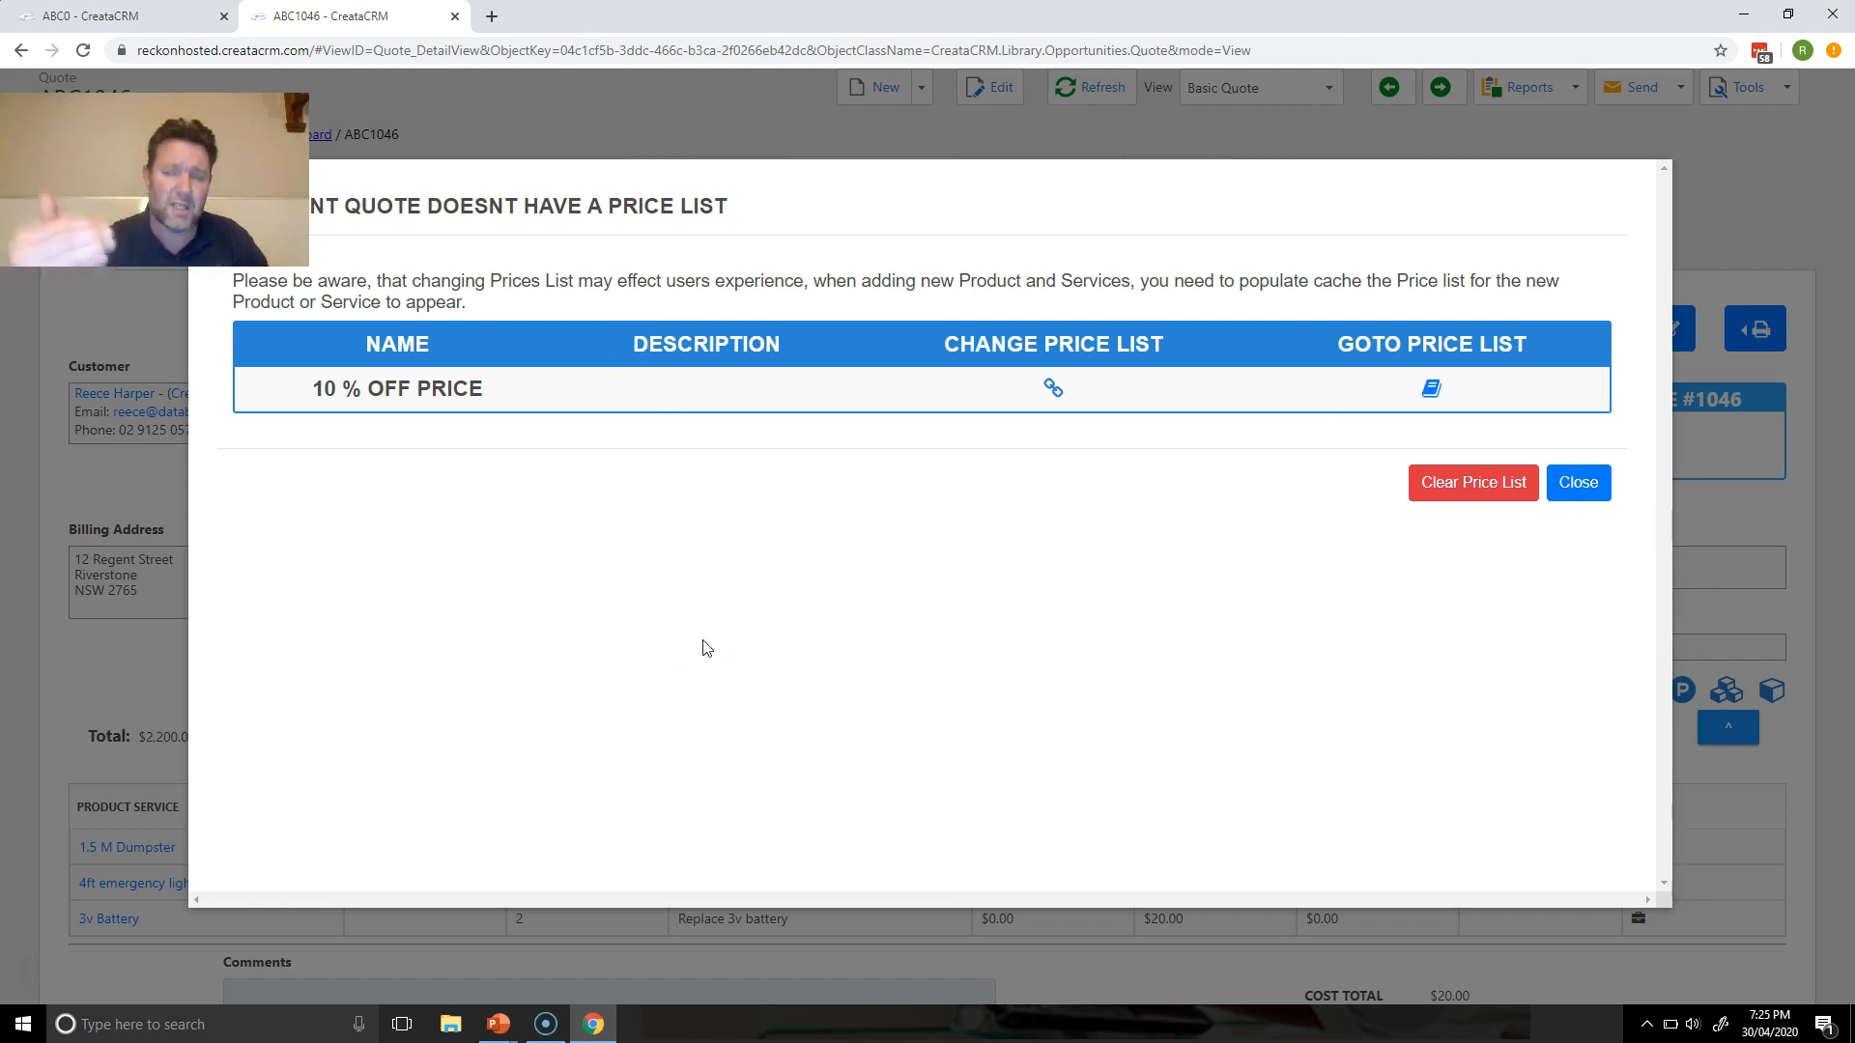
left_click(1587, 488)
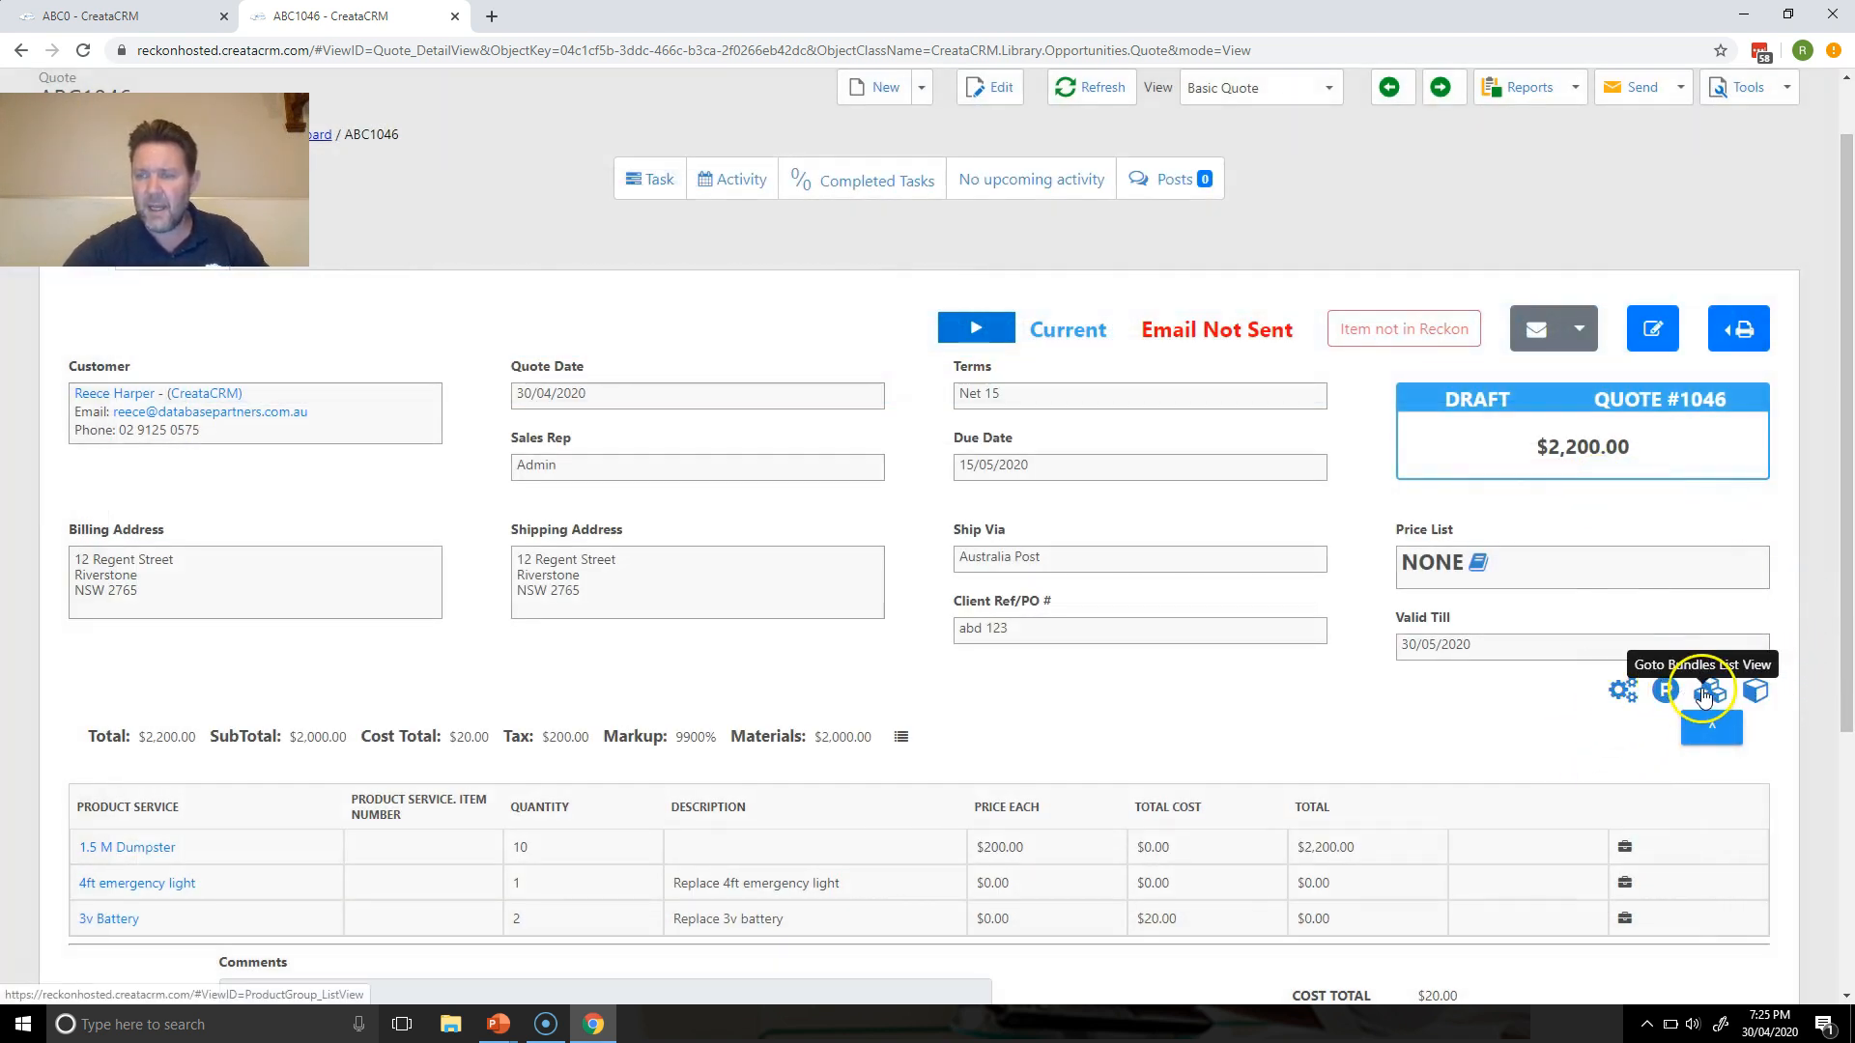
left_click(1756, 690)
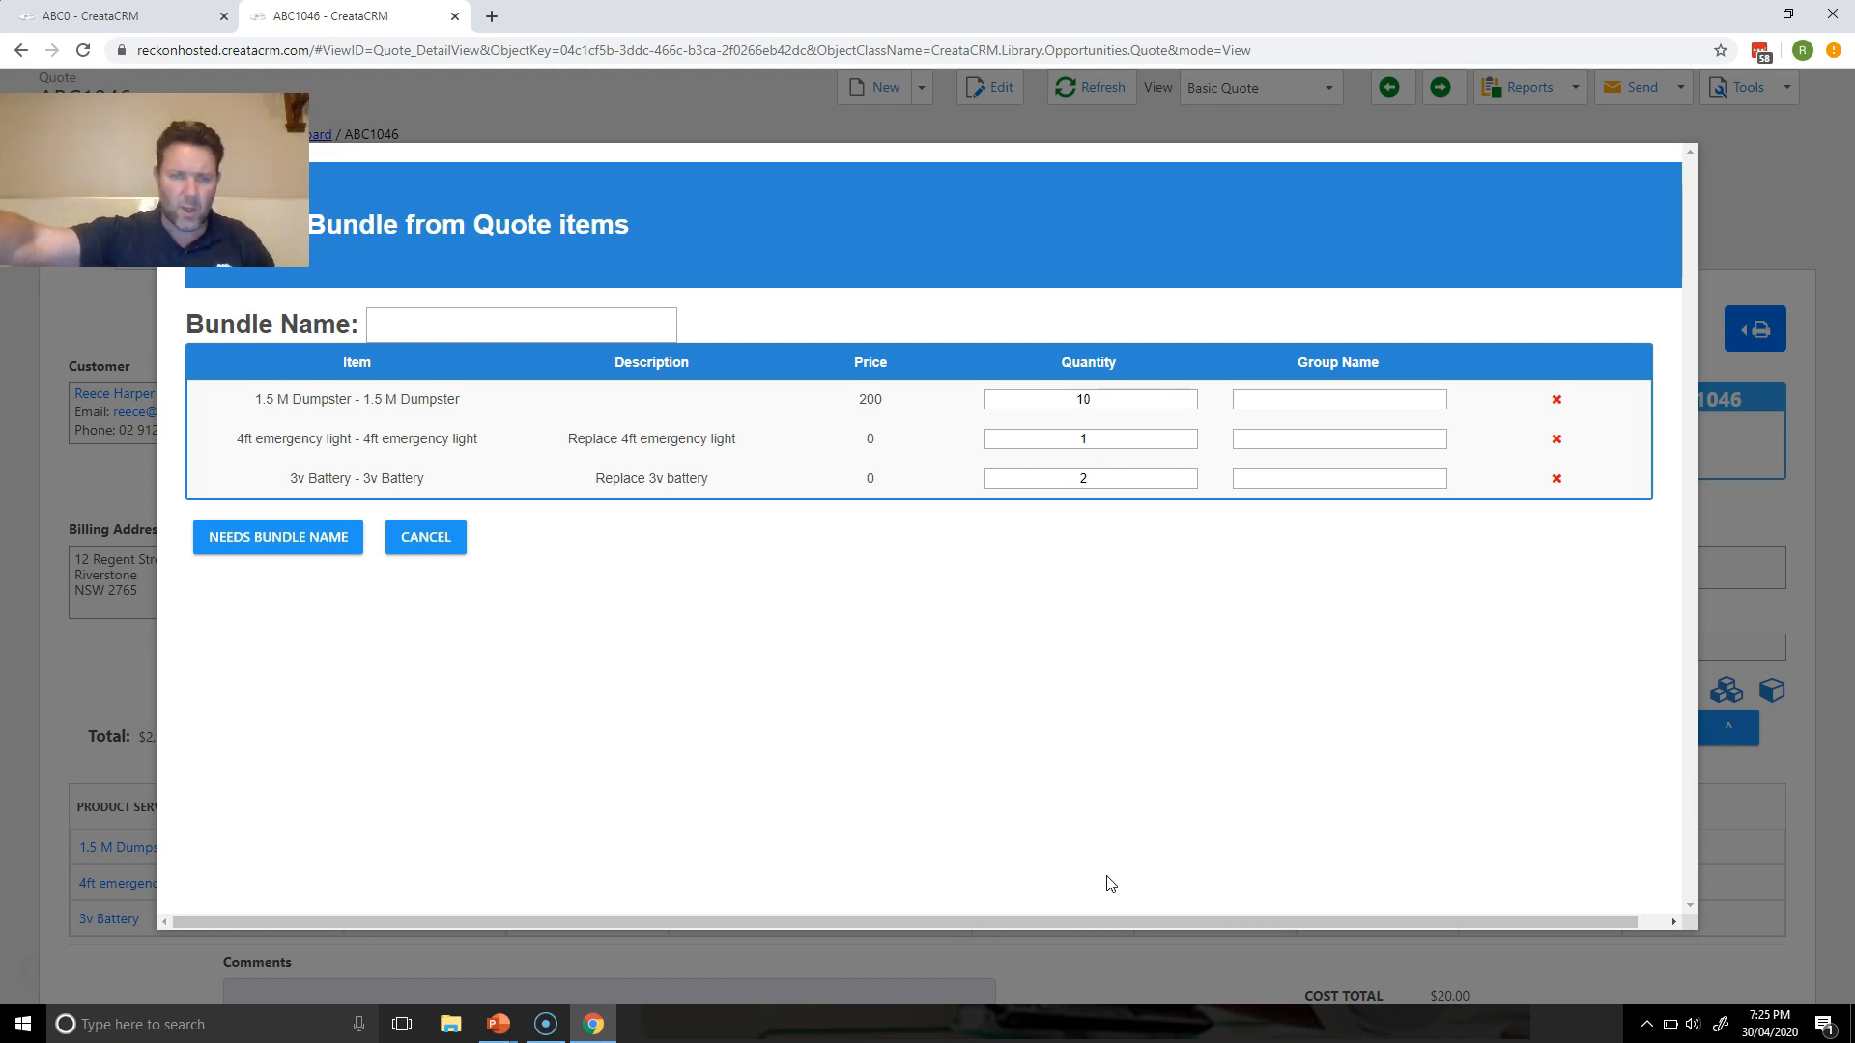
left_click(425, 537)
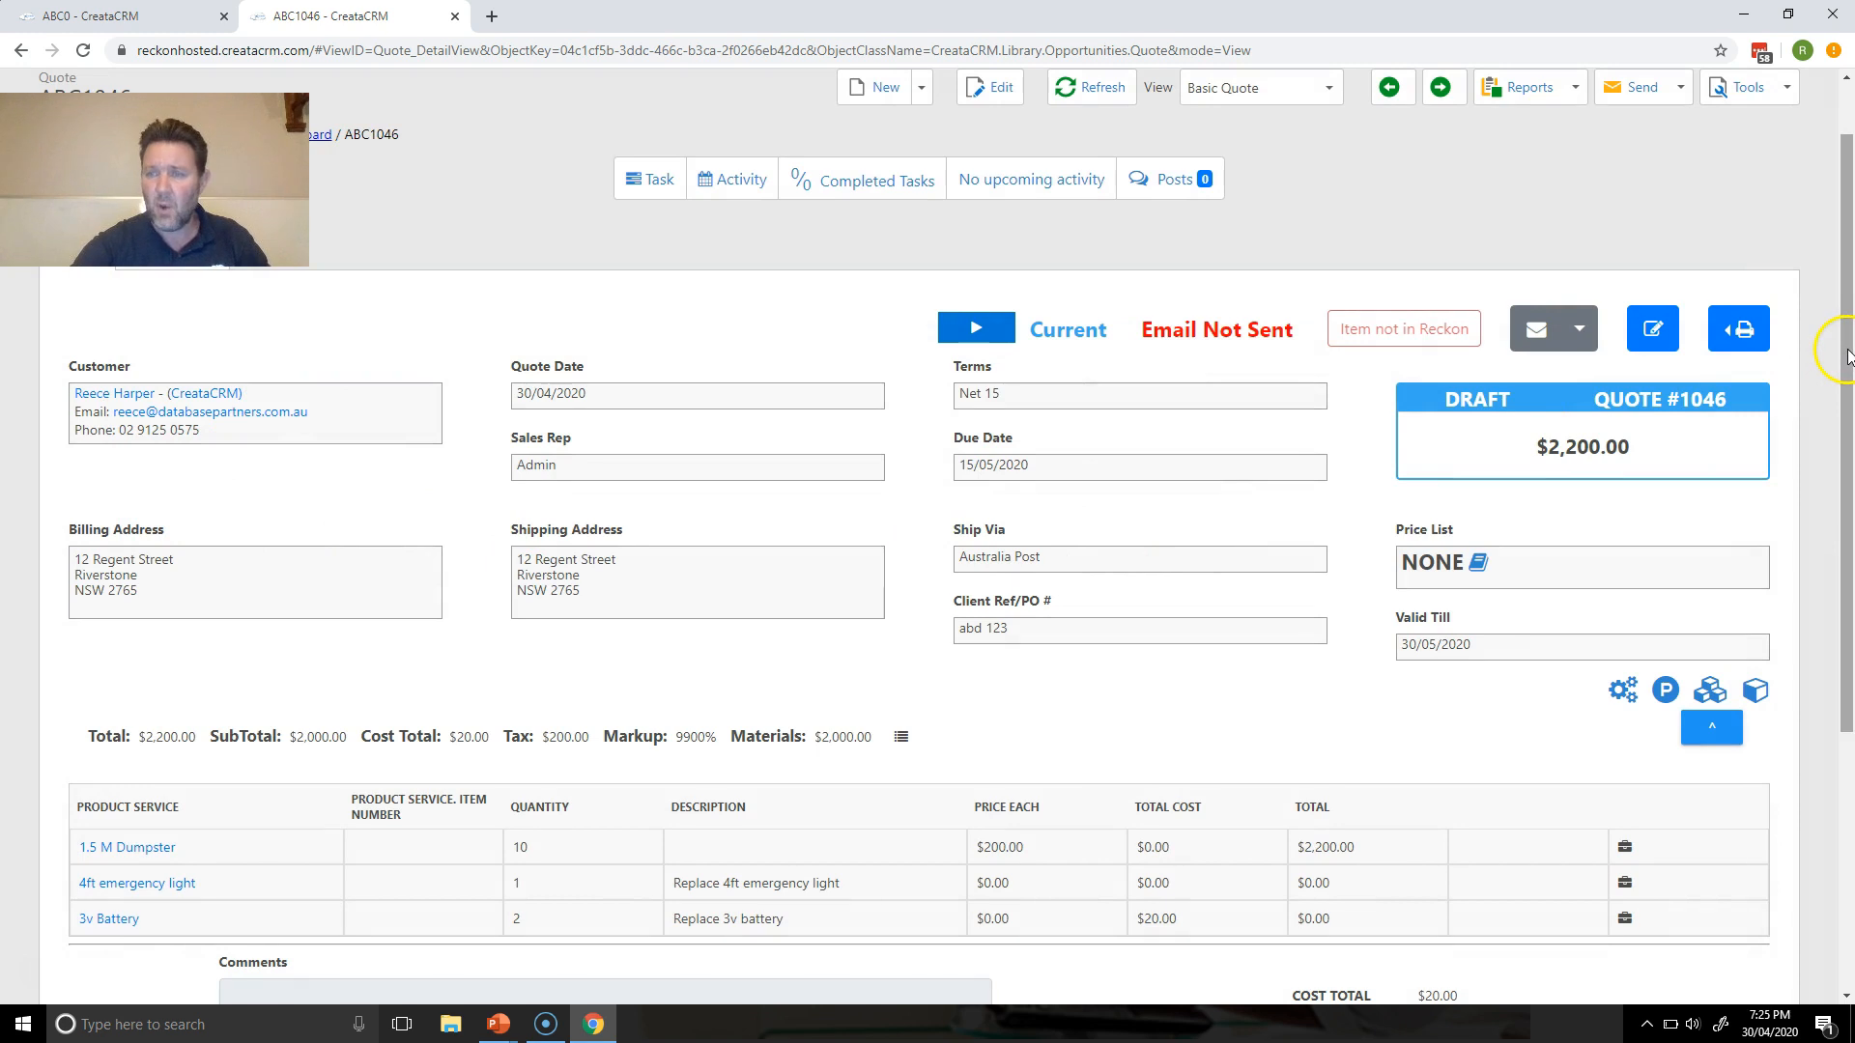
Insert the predefined comment "Happy Easter!" into the quote's comments
left_click_drag(1847, 358, 1835, 488)
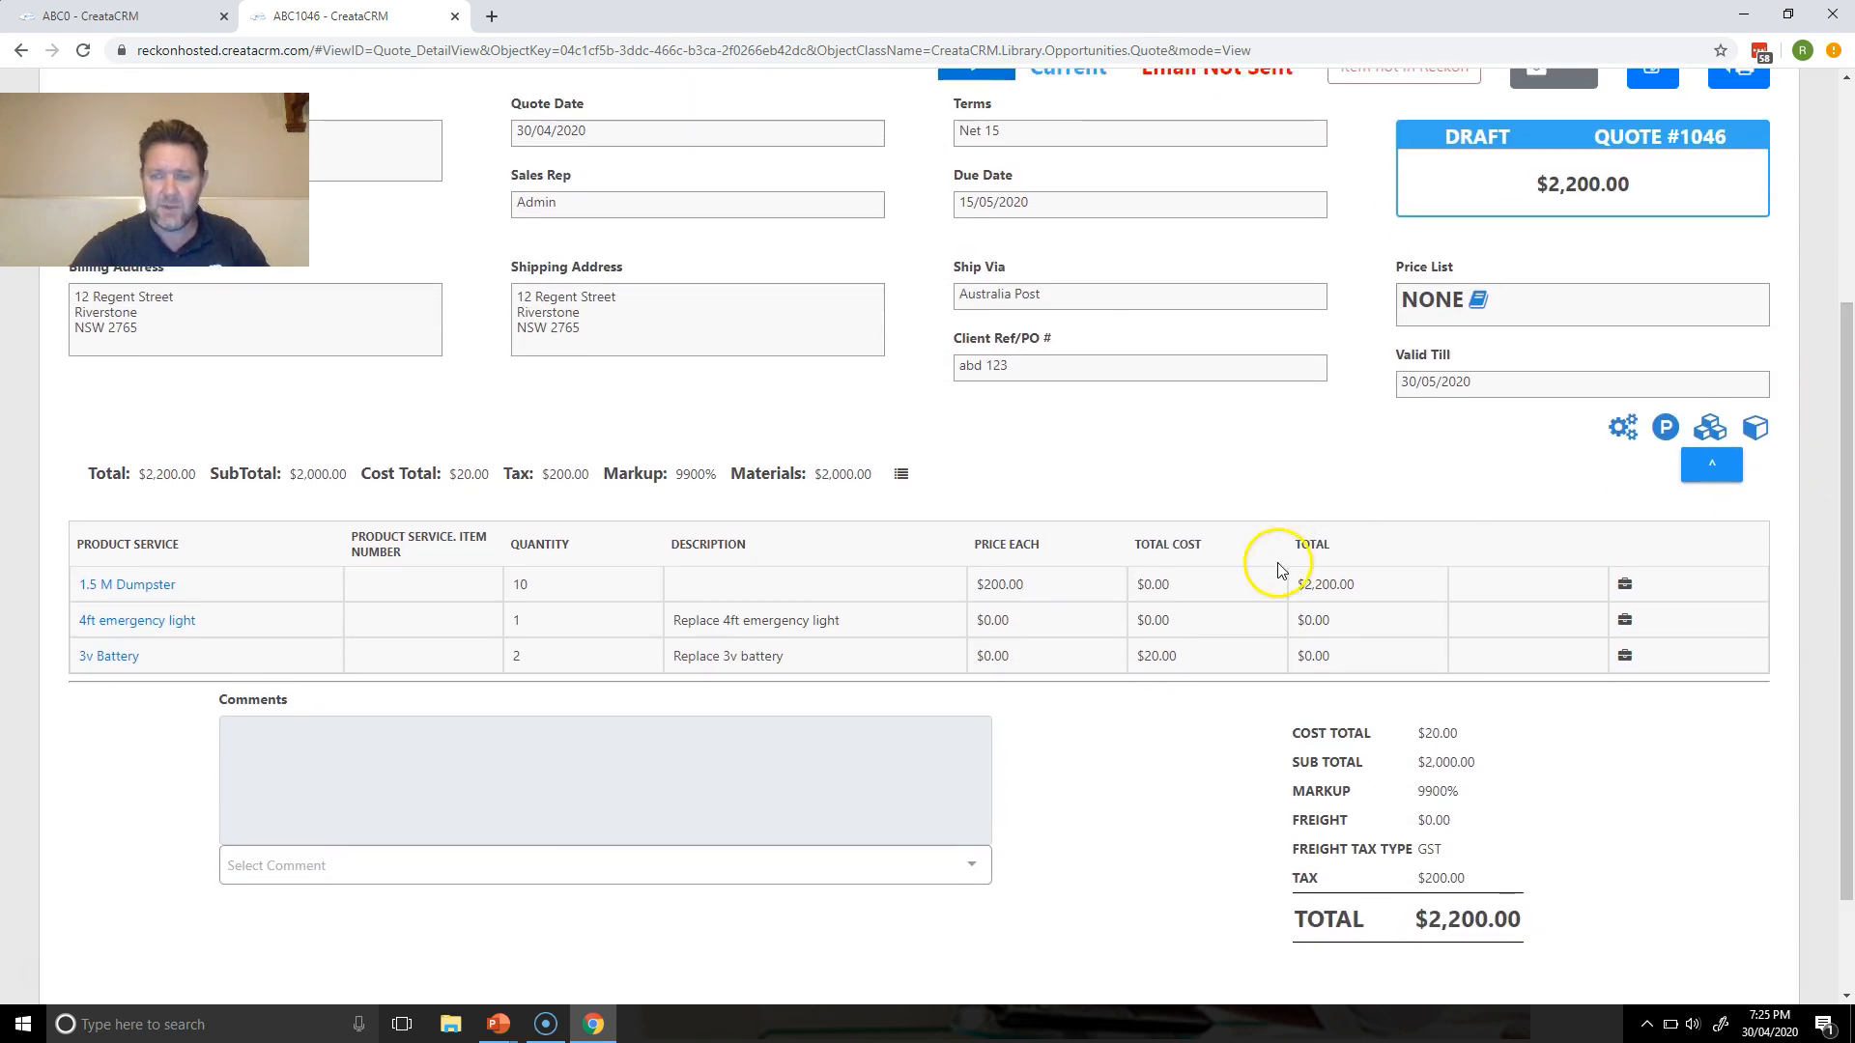
left_click(784, 837)
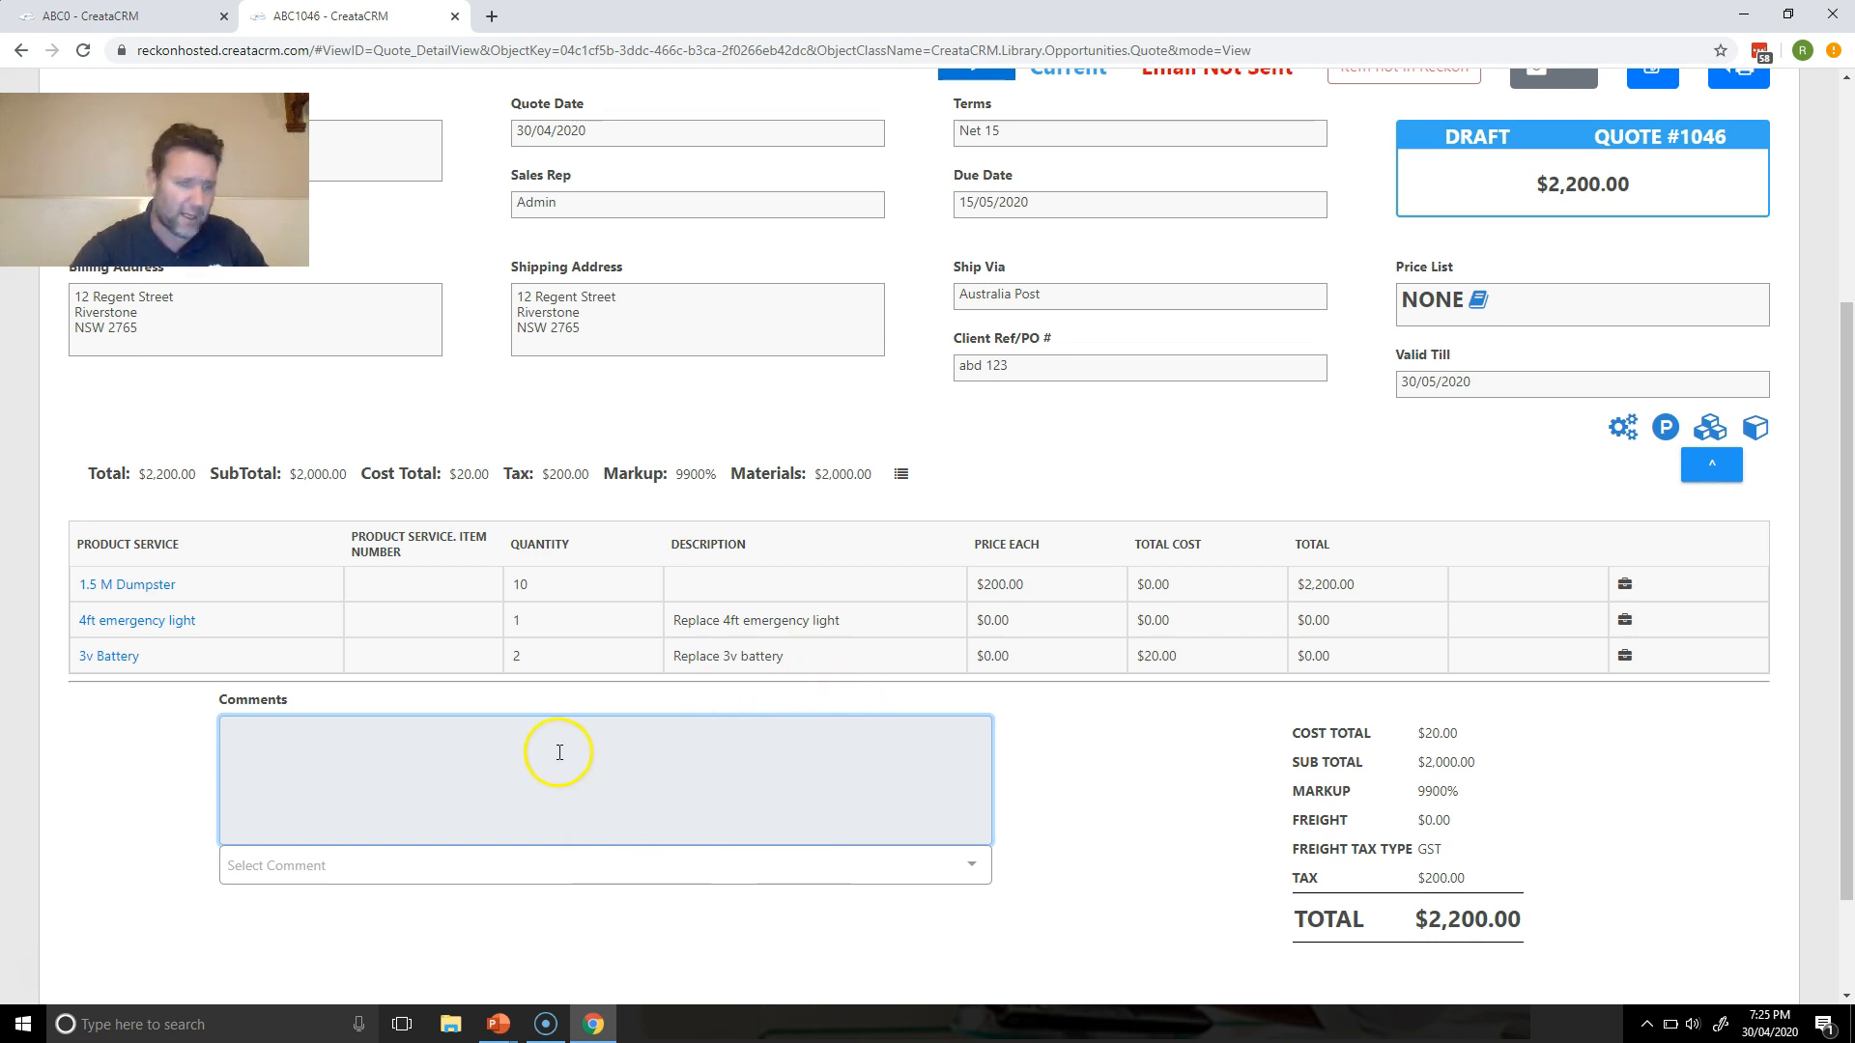
left_click(592, 864)
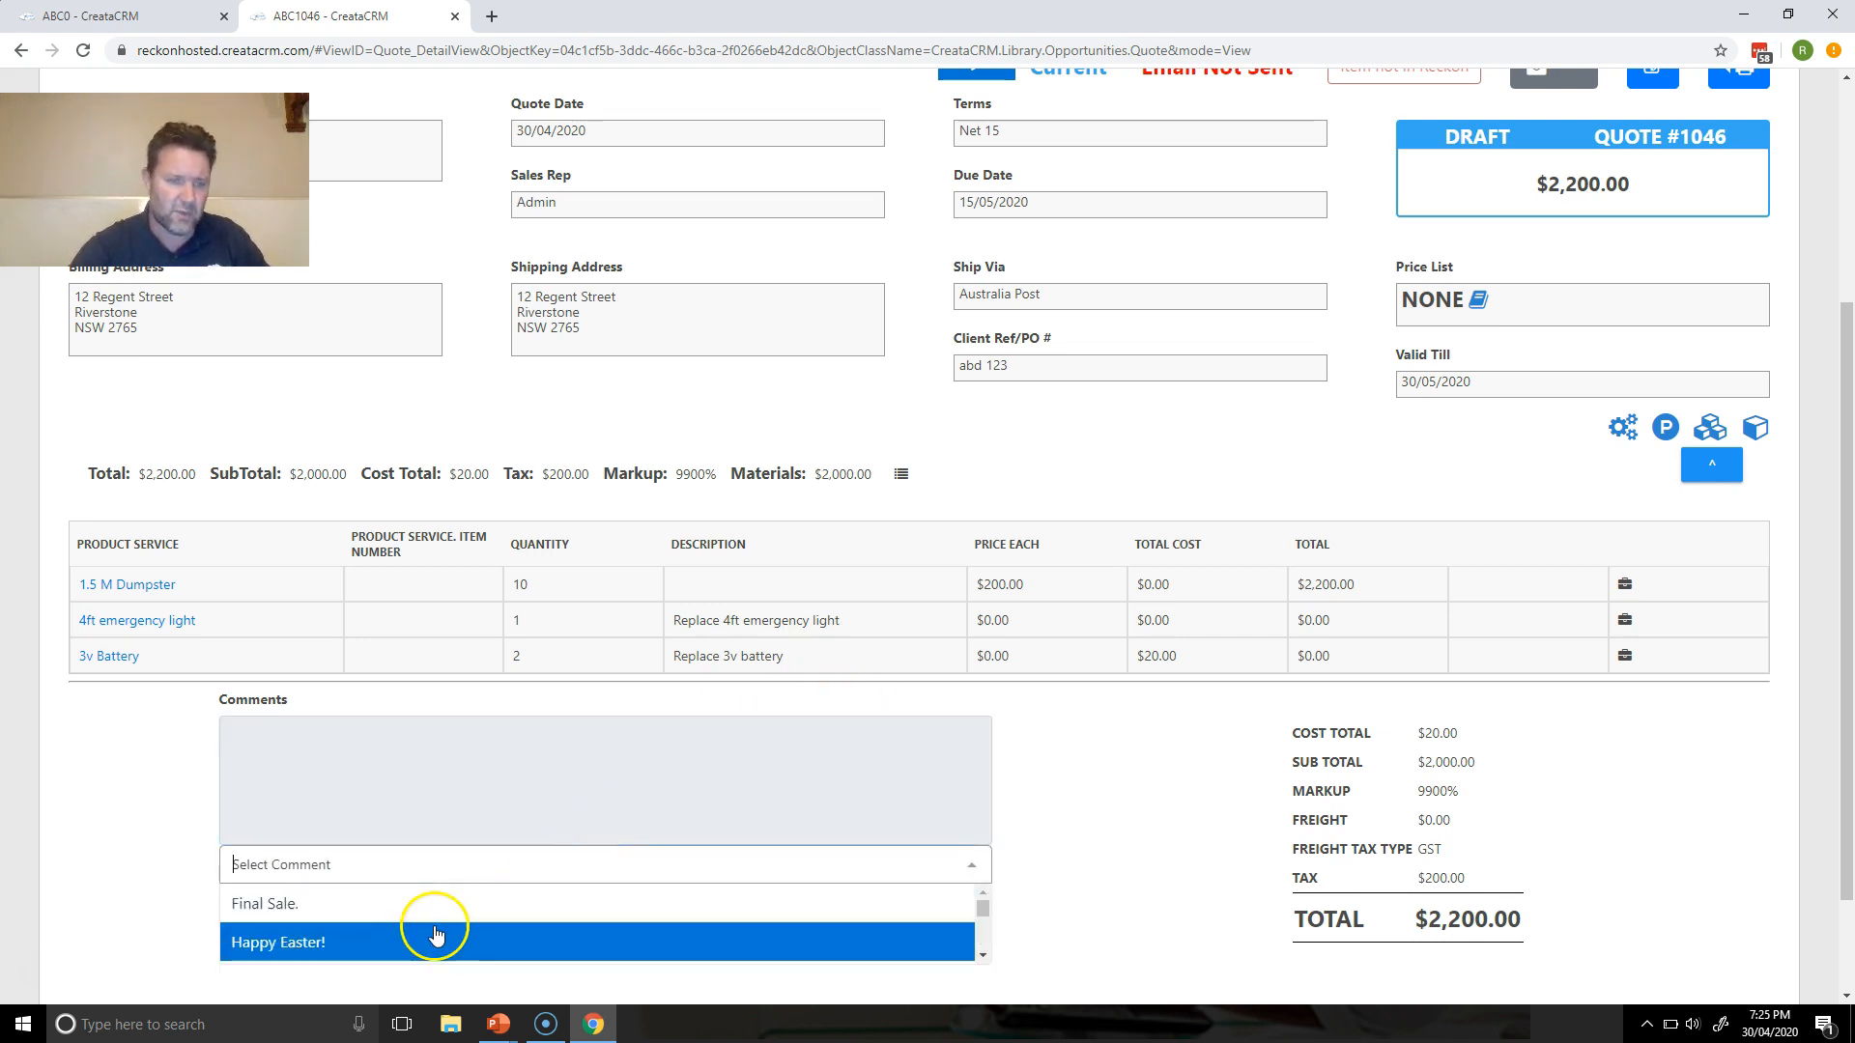
left_click(418, 939)
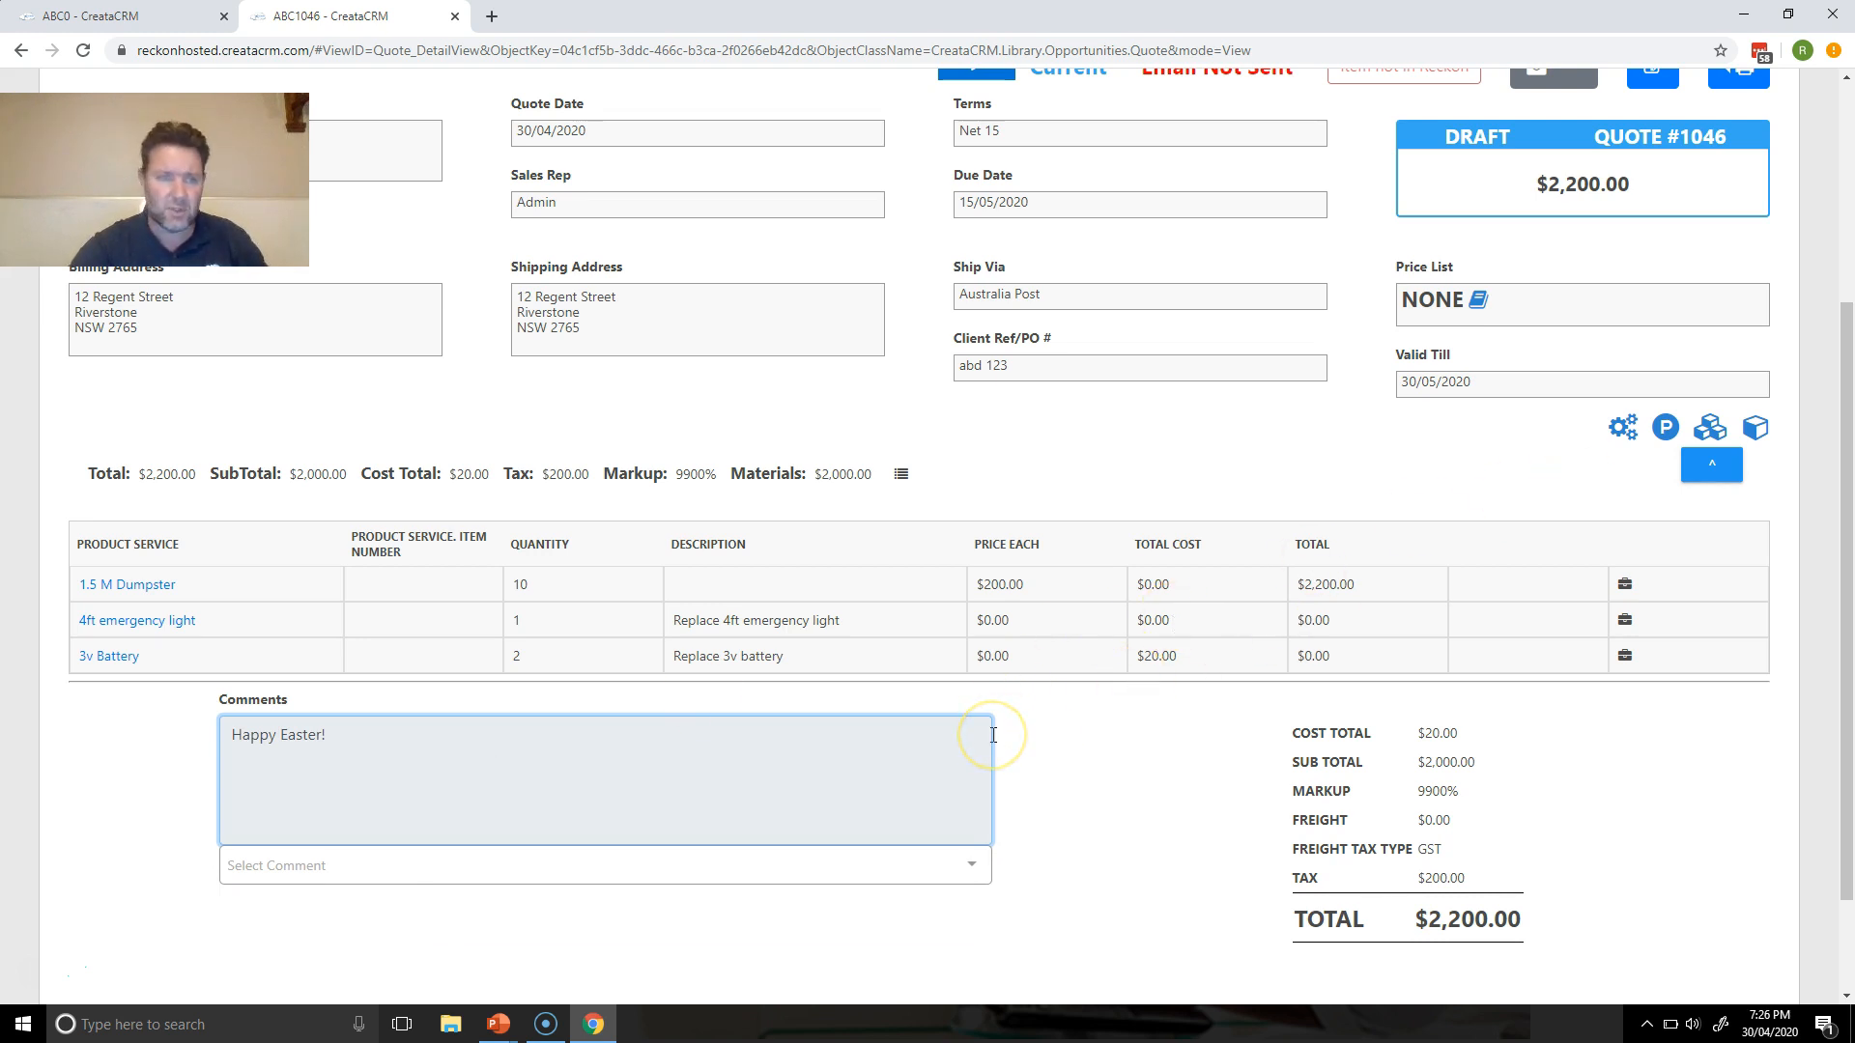
Examine the explanation of the quote's "Item not in Reckon" status
left_click(1847, 442)
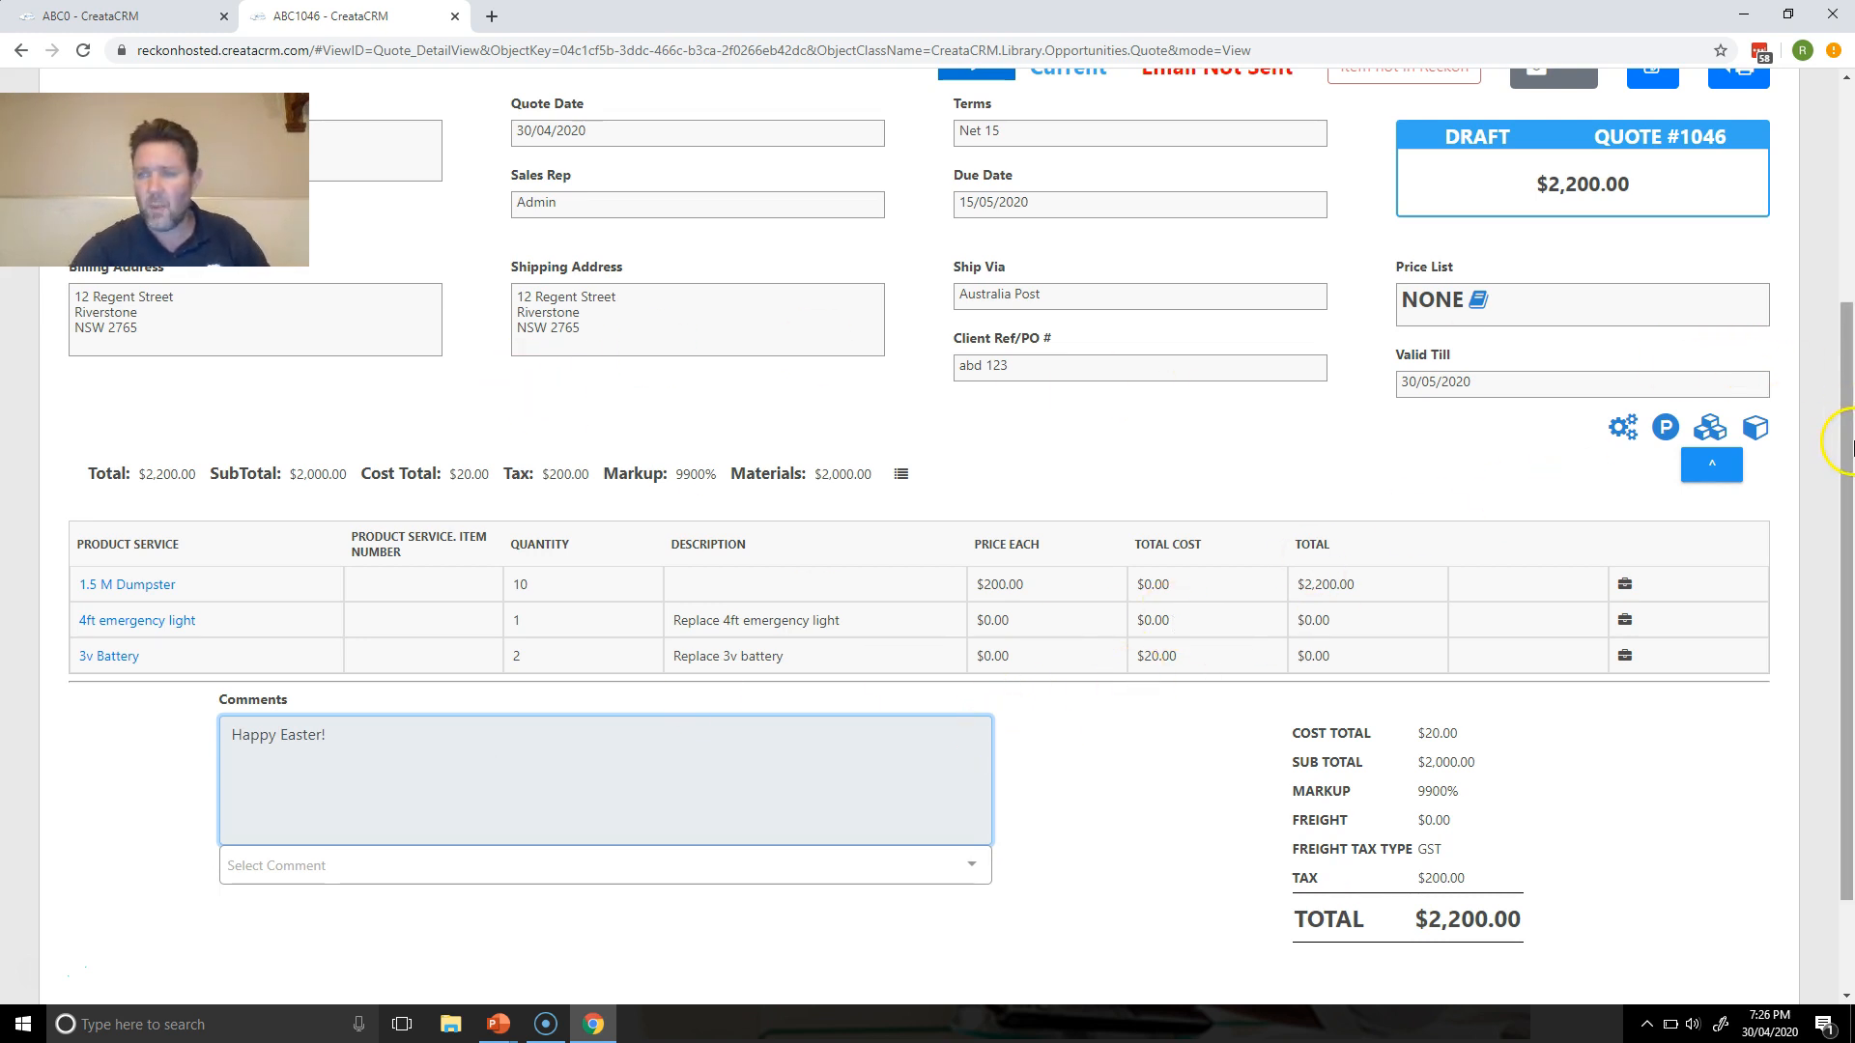
left_click_drag(1845, 468, 1842, 336)
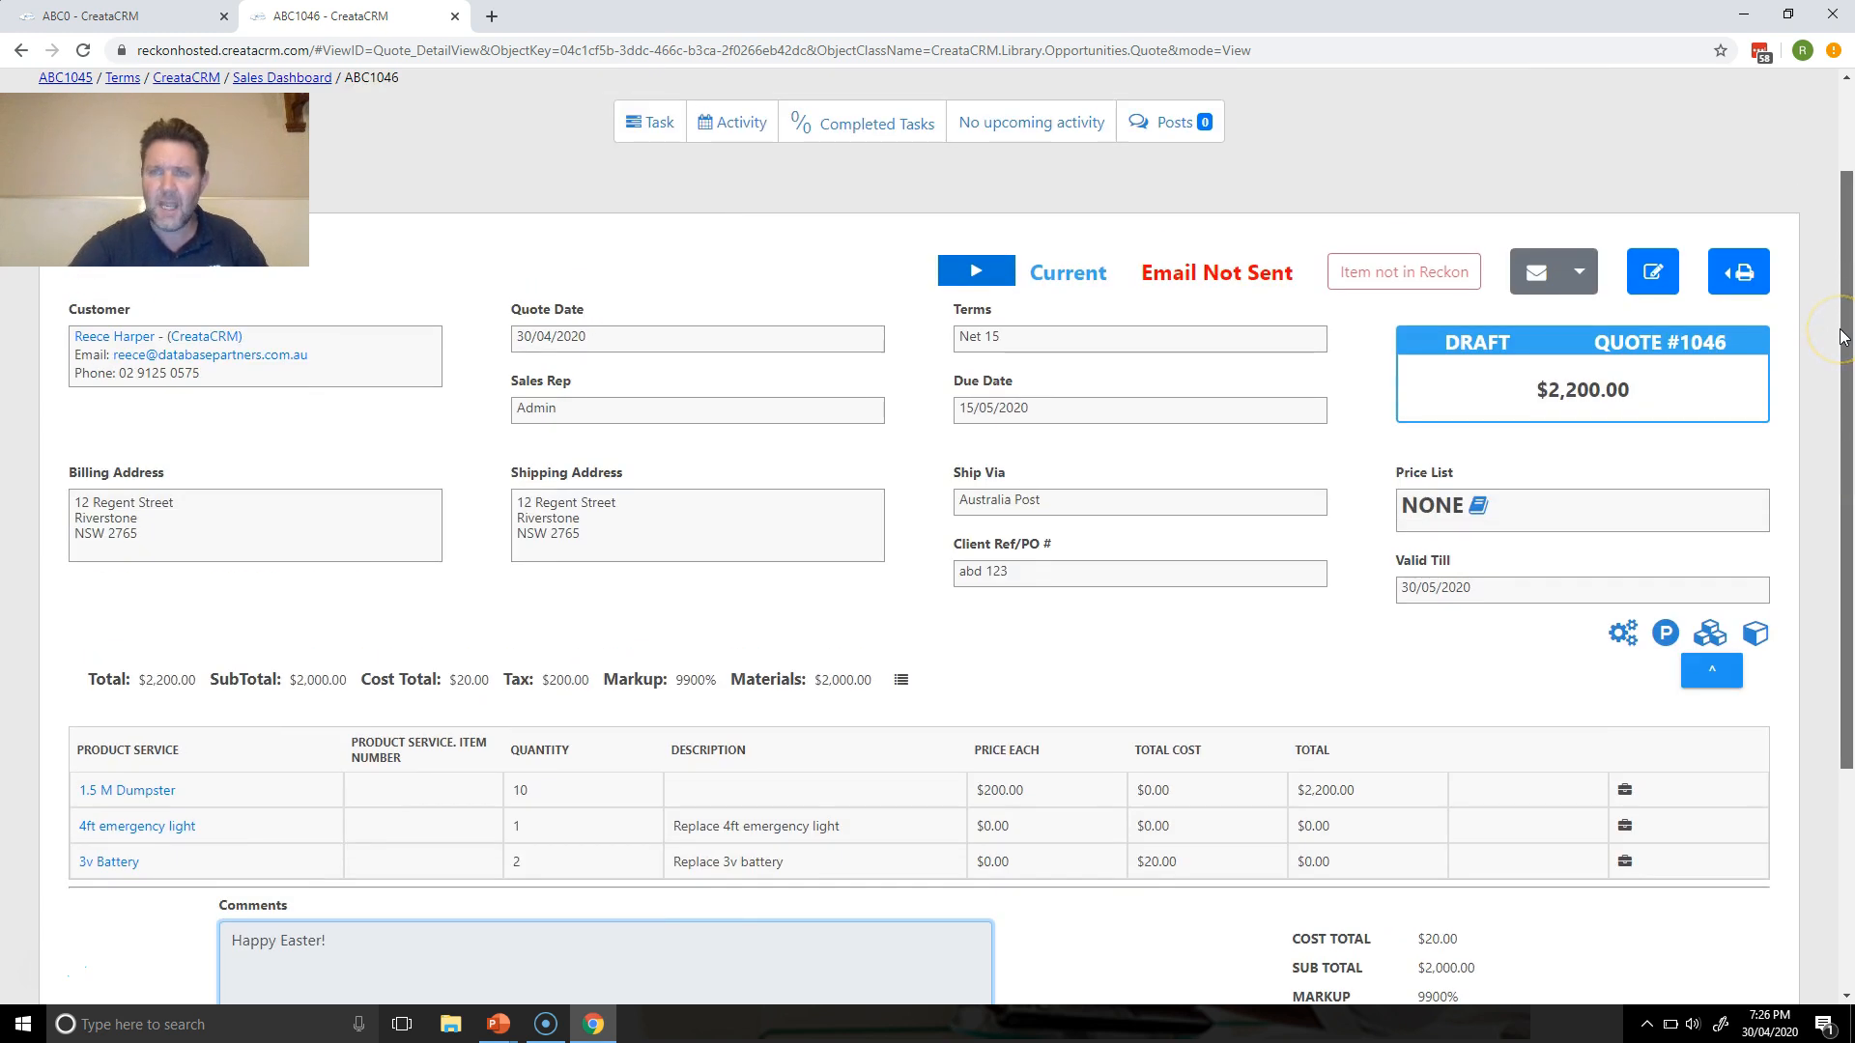
mouse_move(1422, 288)
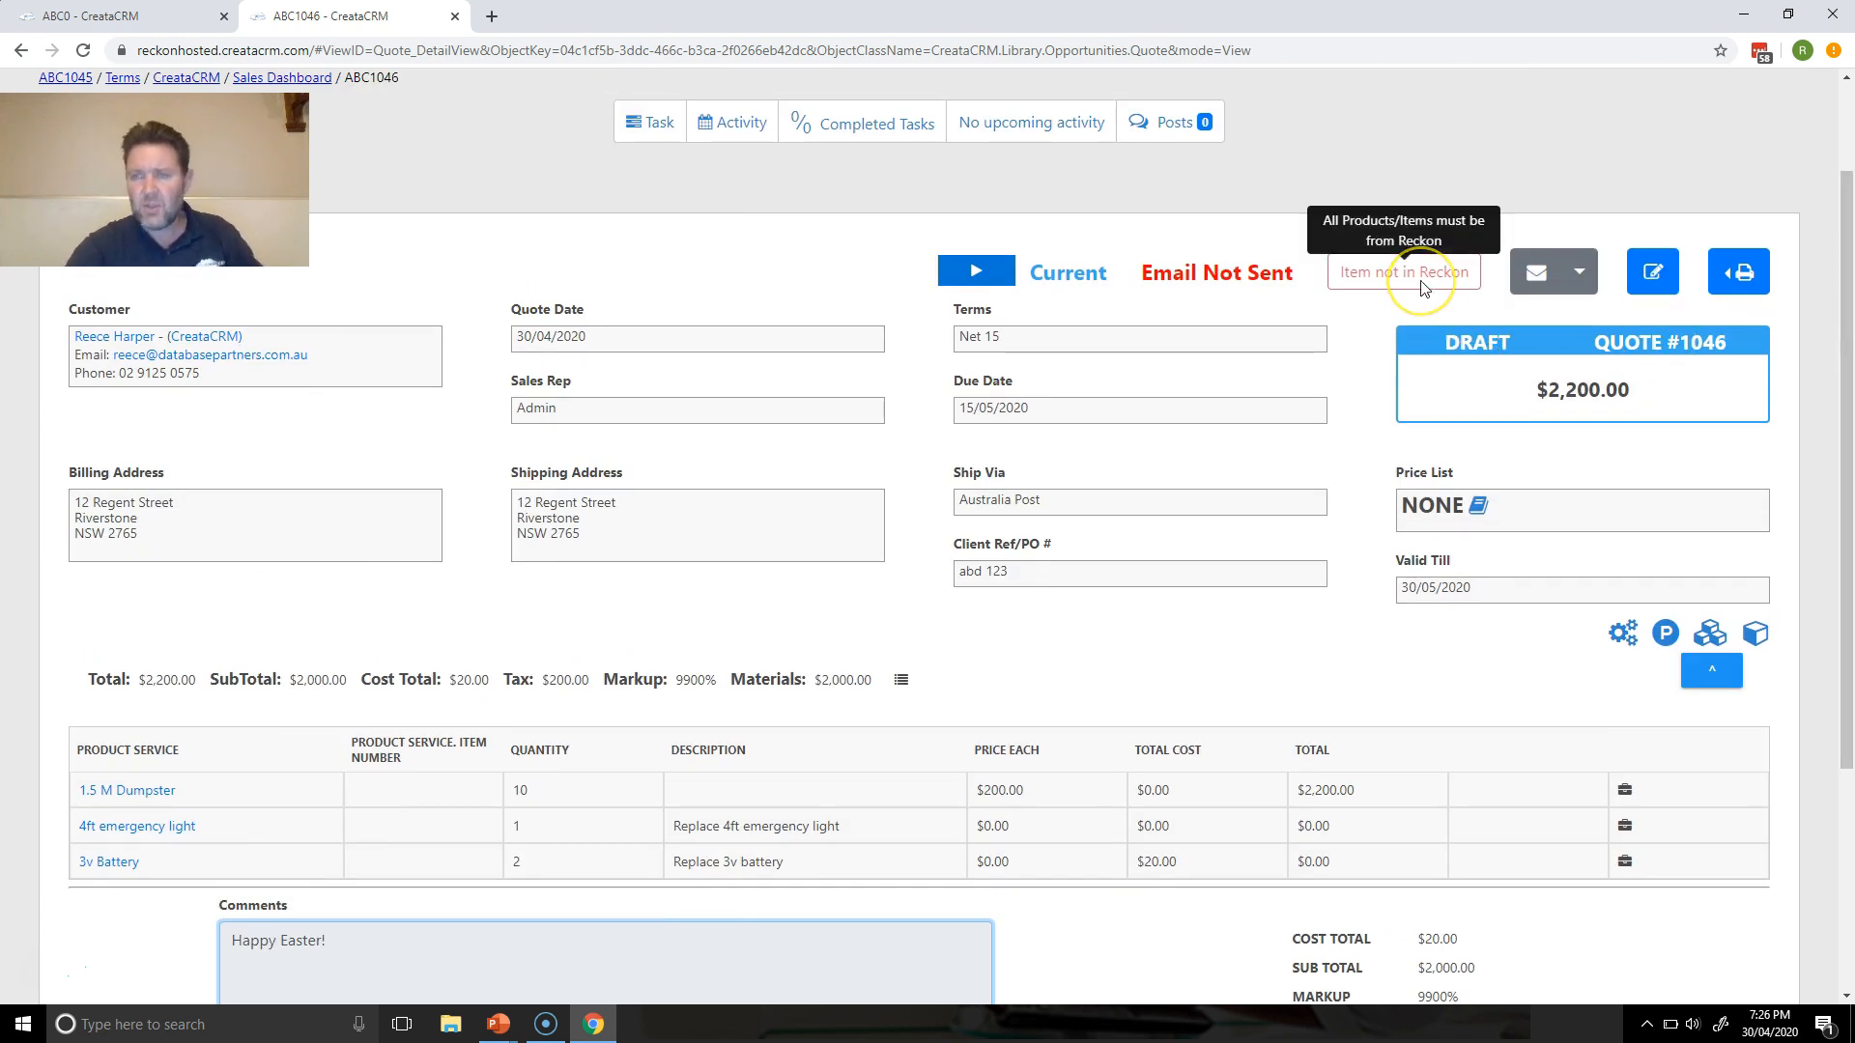
left_click(1415, 288)
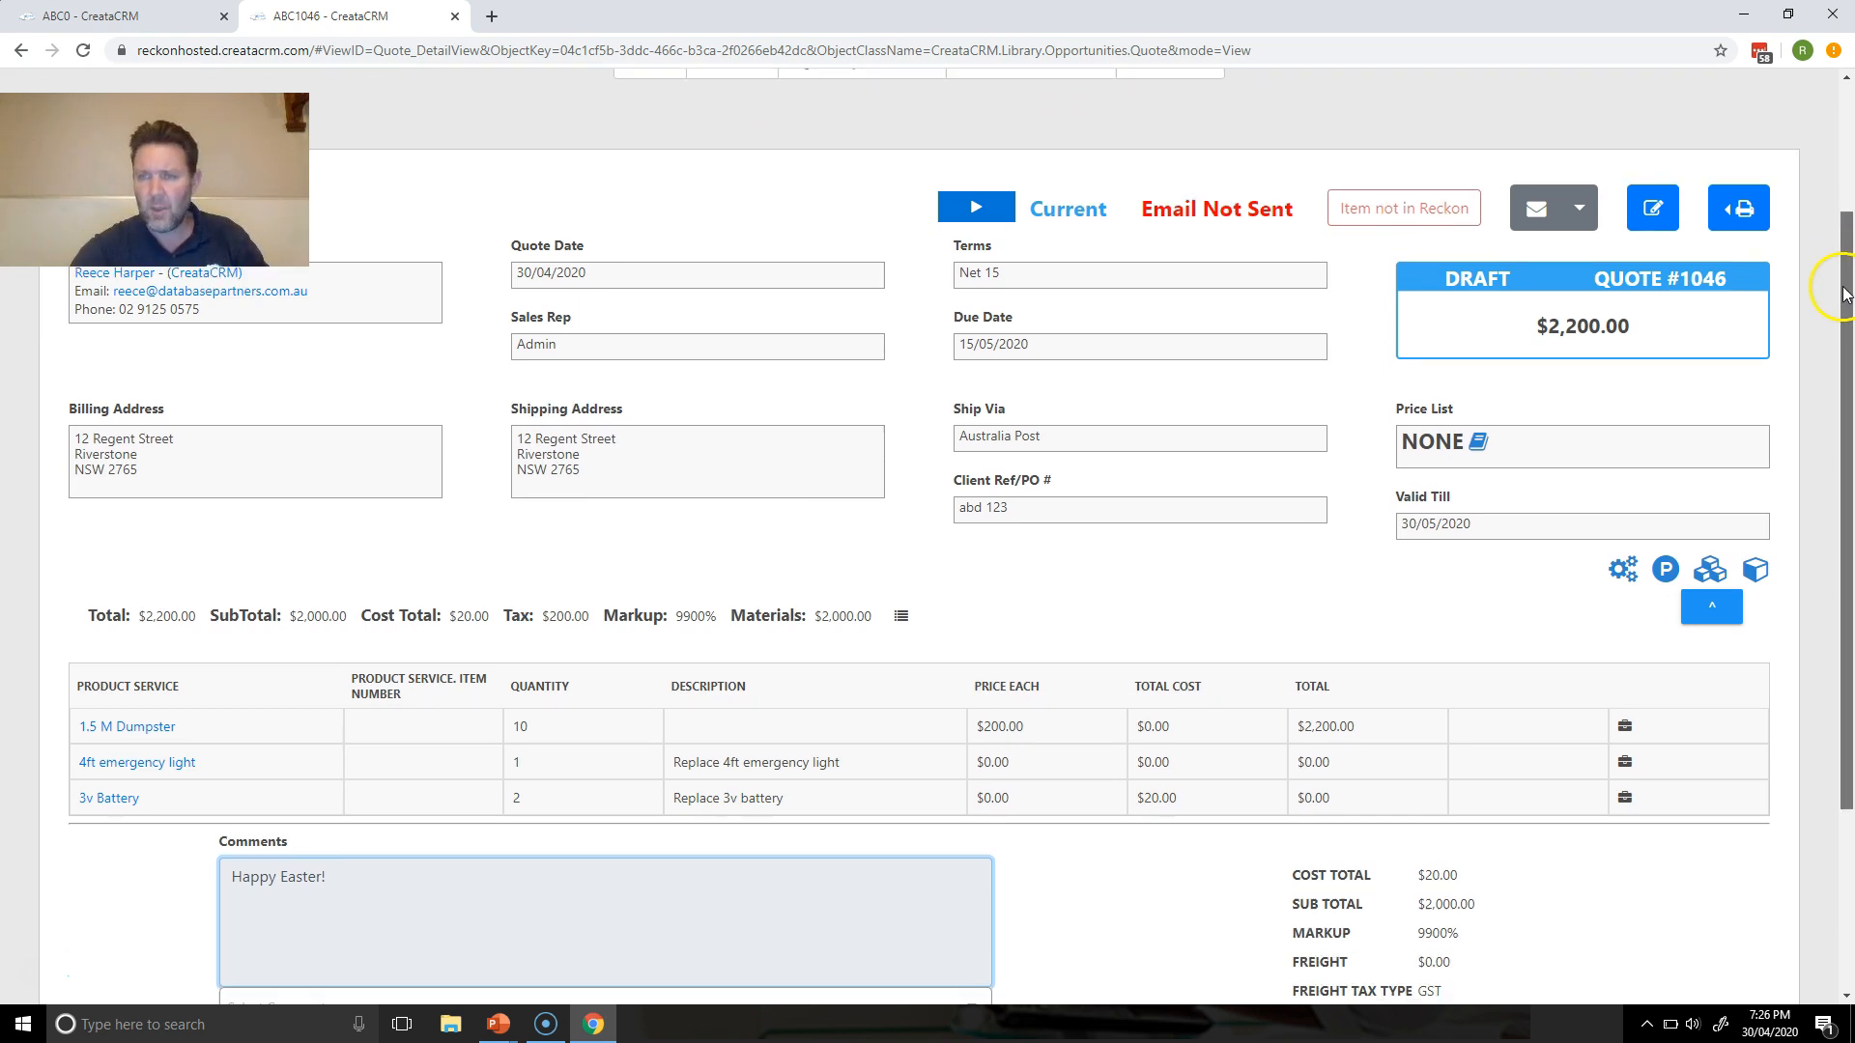
left_click_drag(1841, 242, 1845, 268)
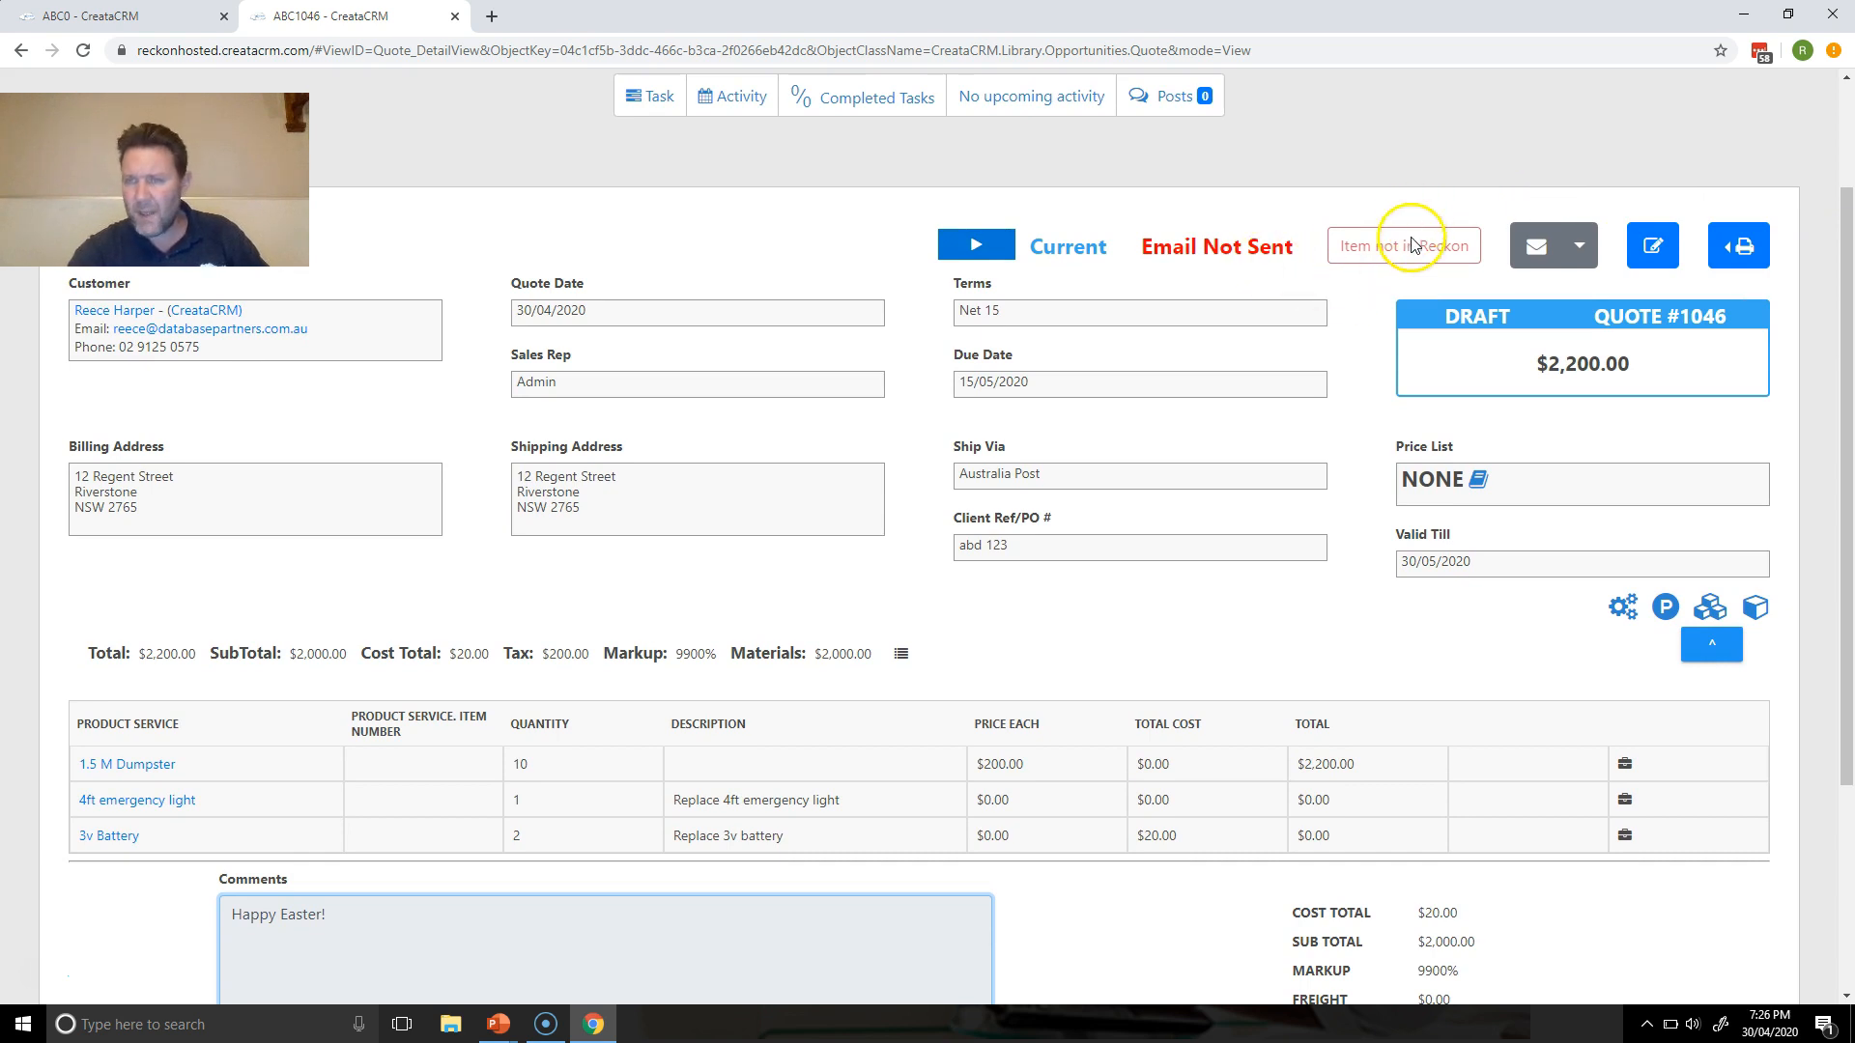
mouse_move(1410, 248)
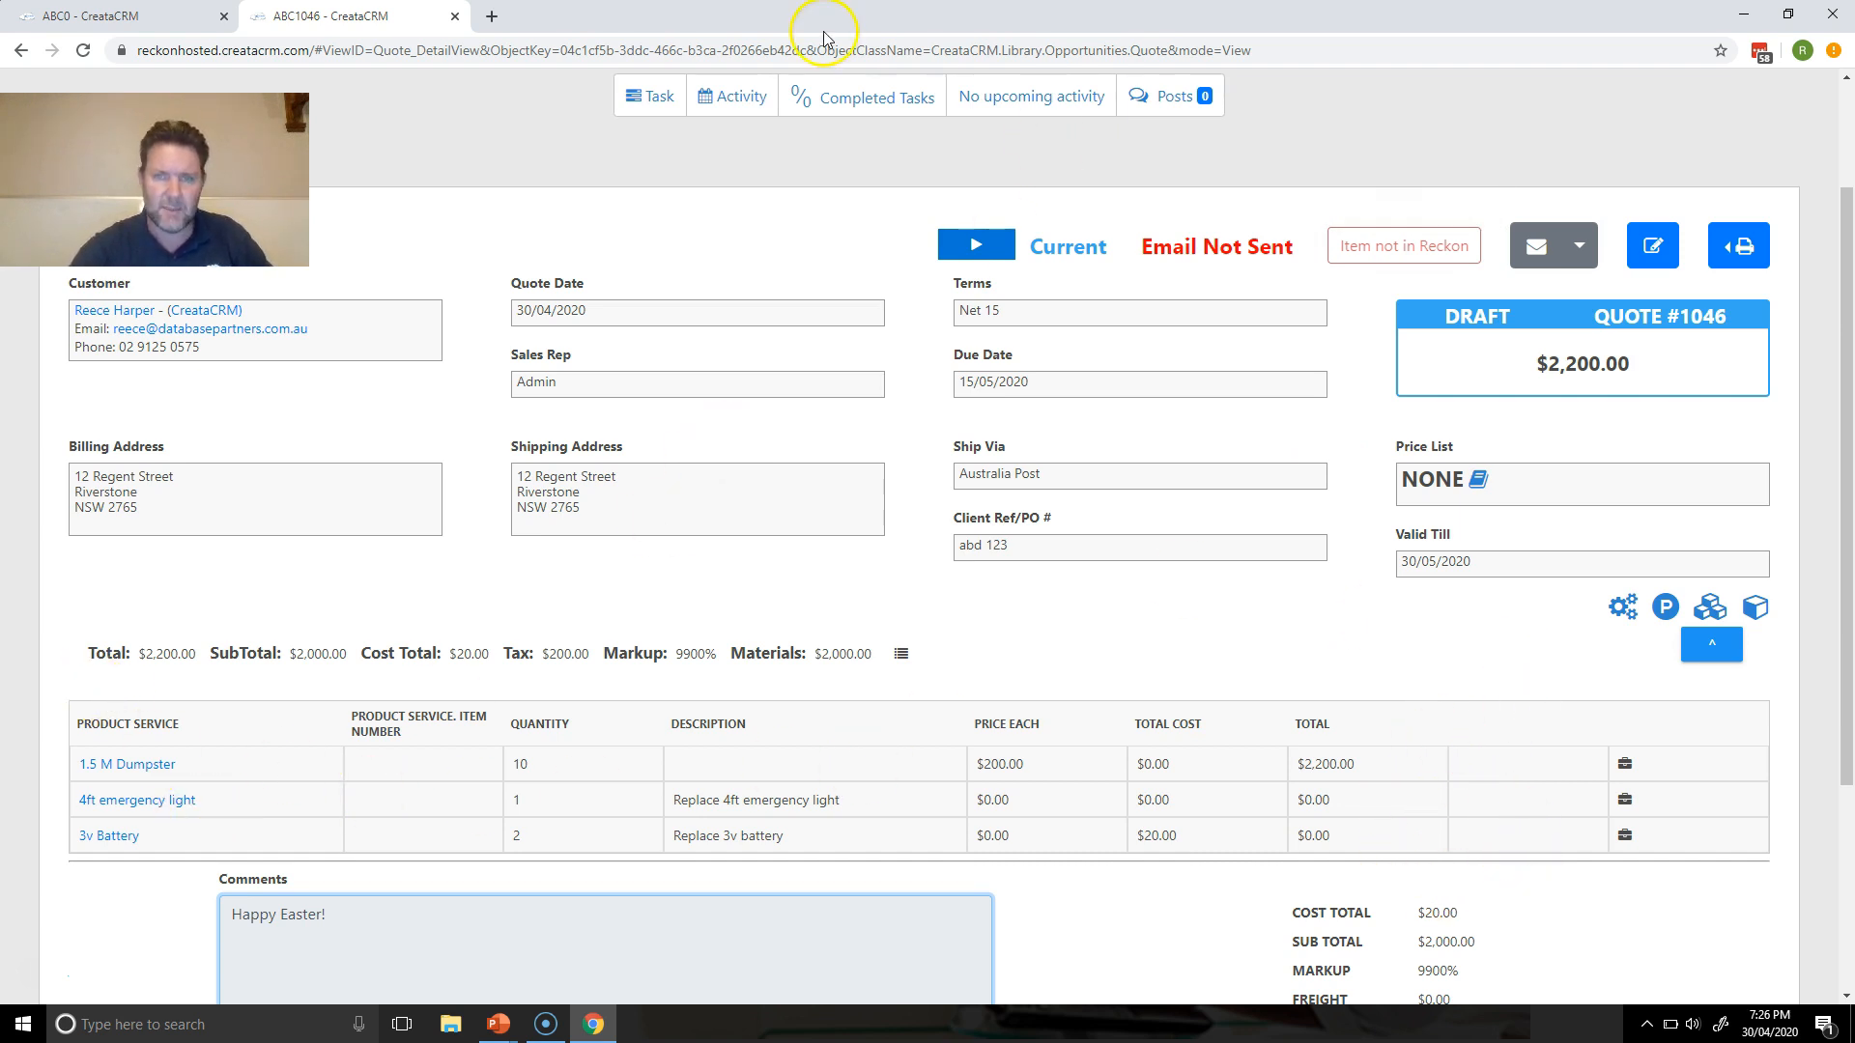
Edit the quote, select Bomber Jacket as the product on its fourth line, and save it back to view mode
left_click(1846, 104)
left_click(961, 169)
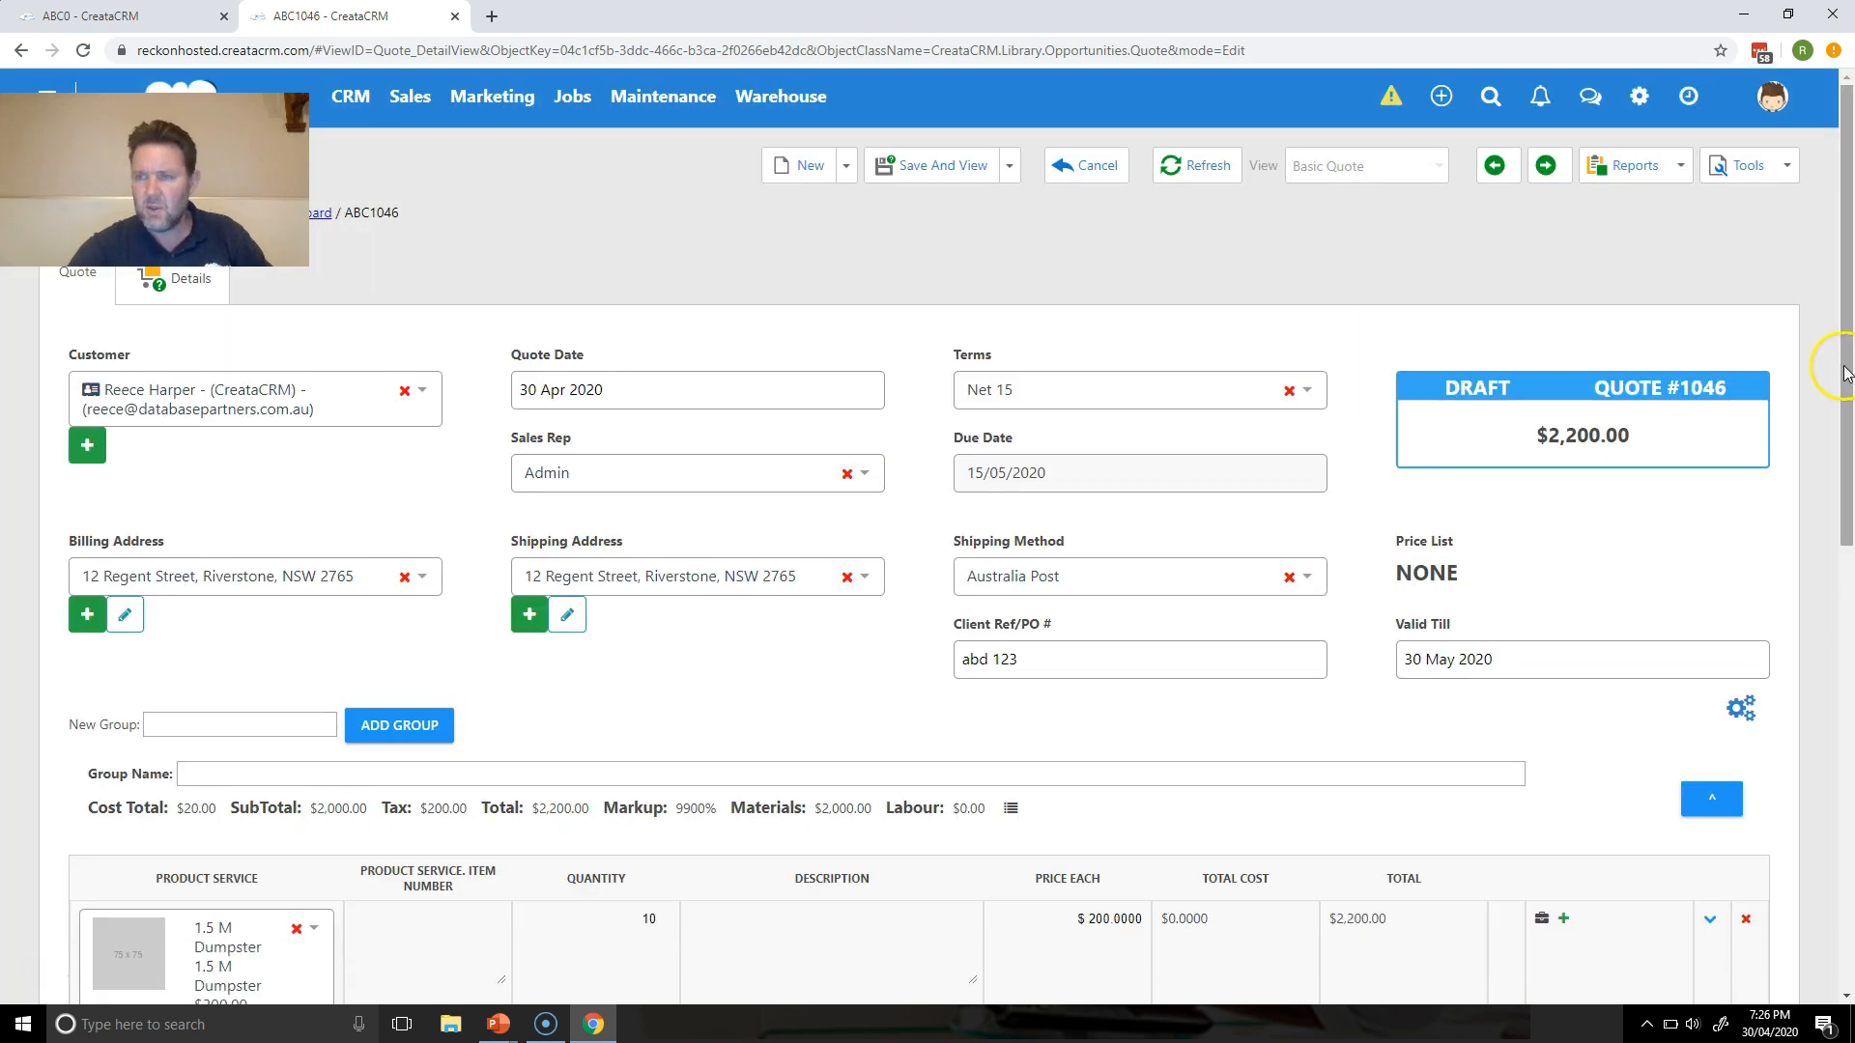
scroll(1089, 600, "down", 2)
scroll(168, 847, "down", 4)
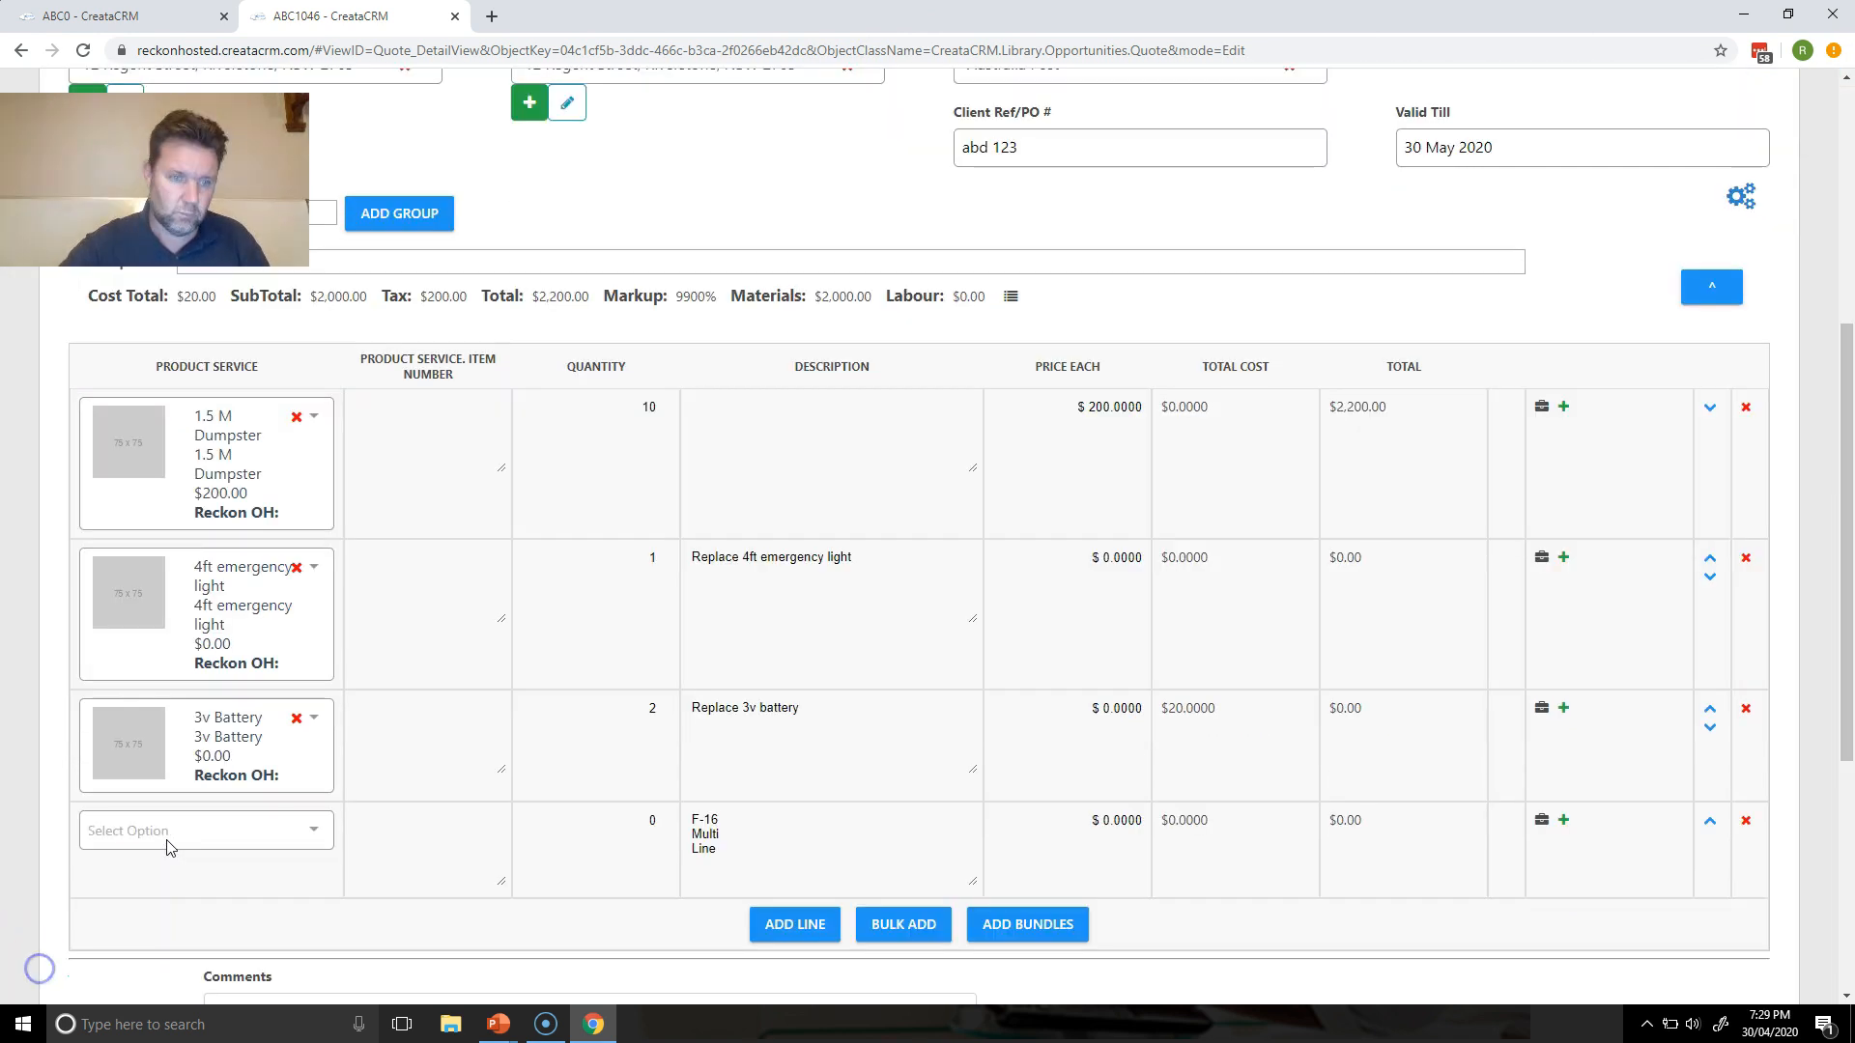
left_click(167, 840)
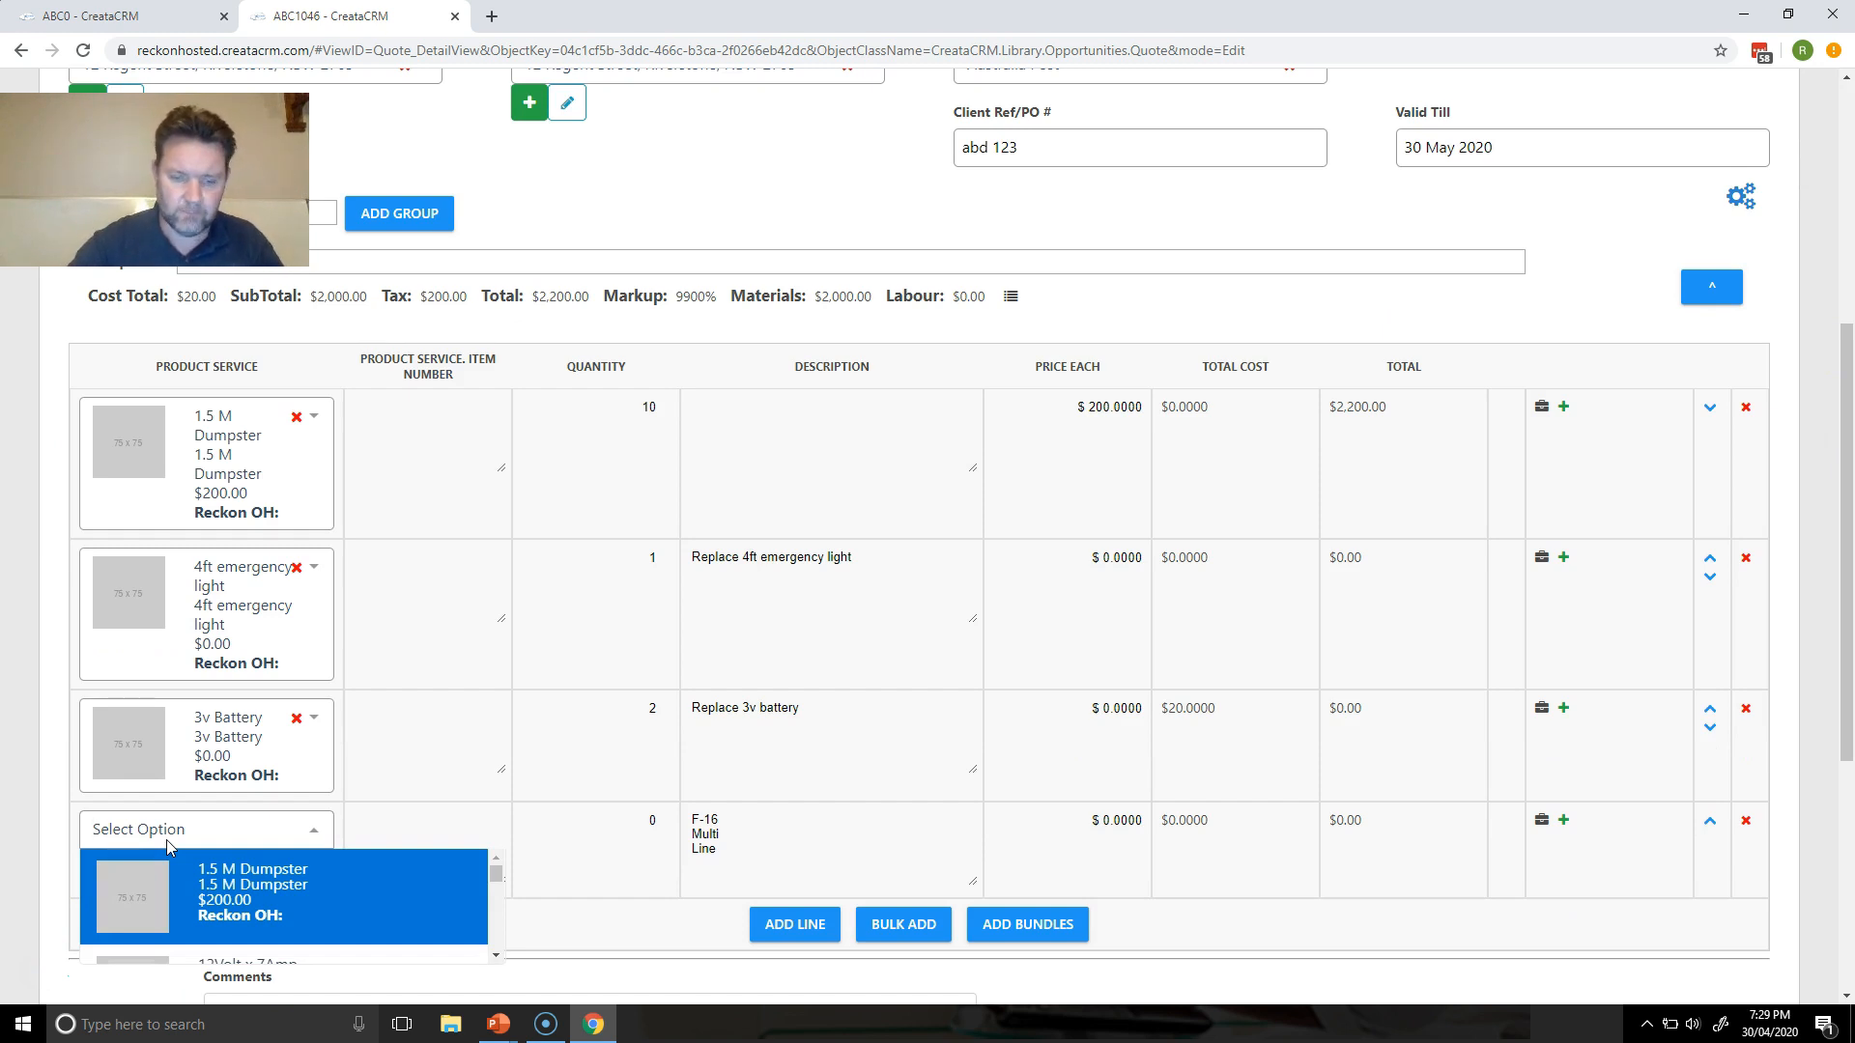
type("bom")
left_click(189, 872)
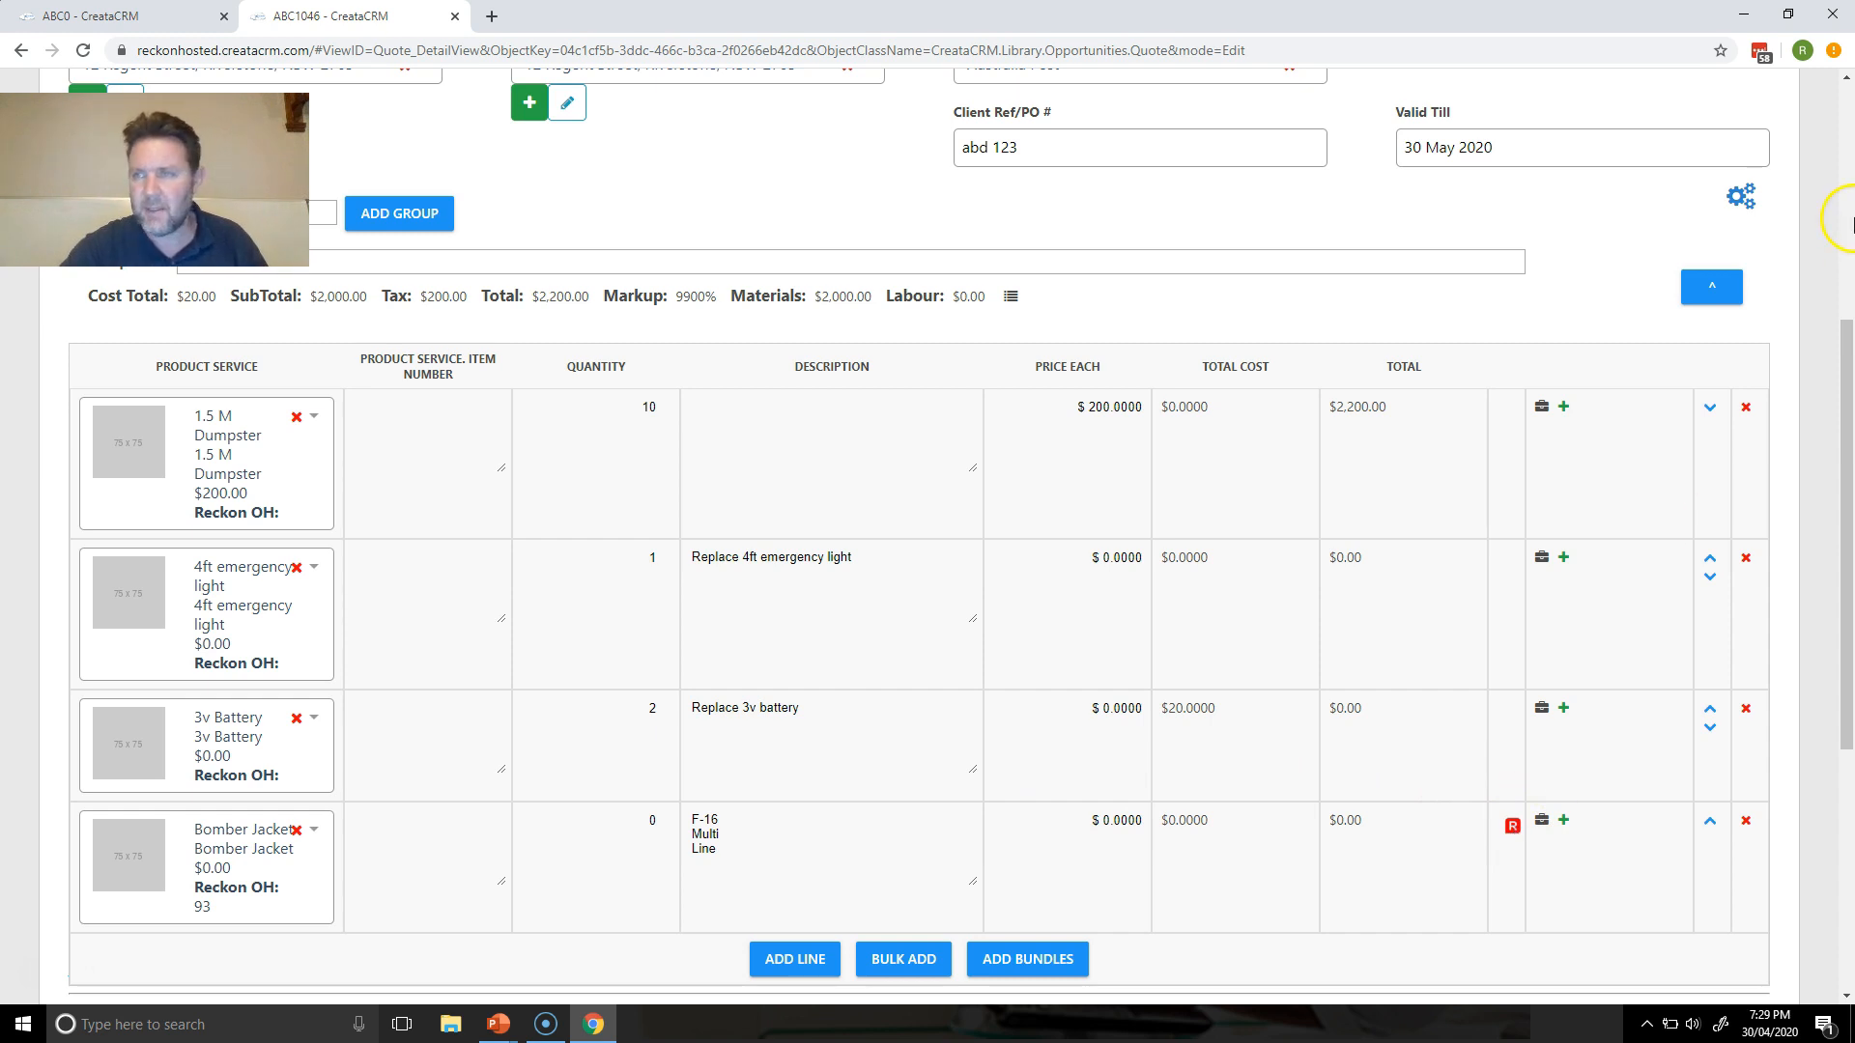
scroll(1850, 222, "up", 5)
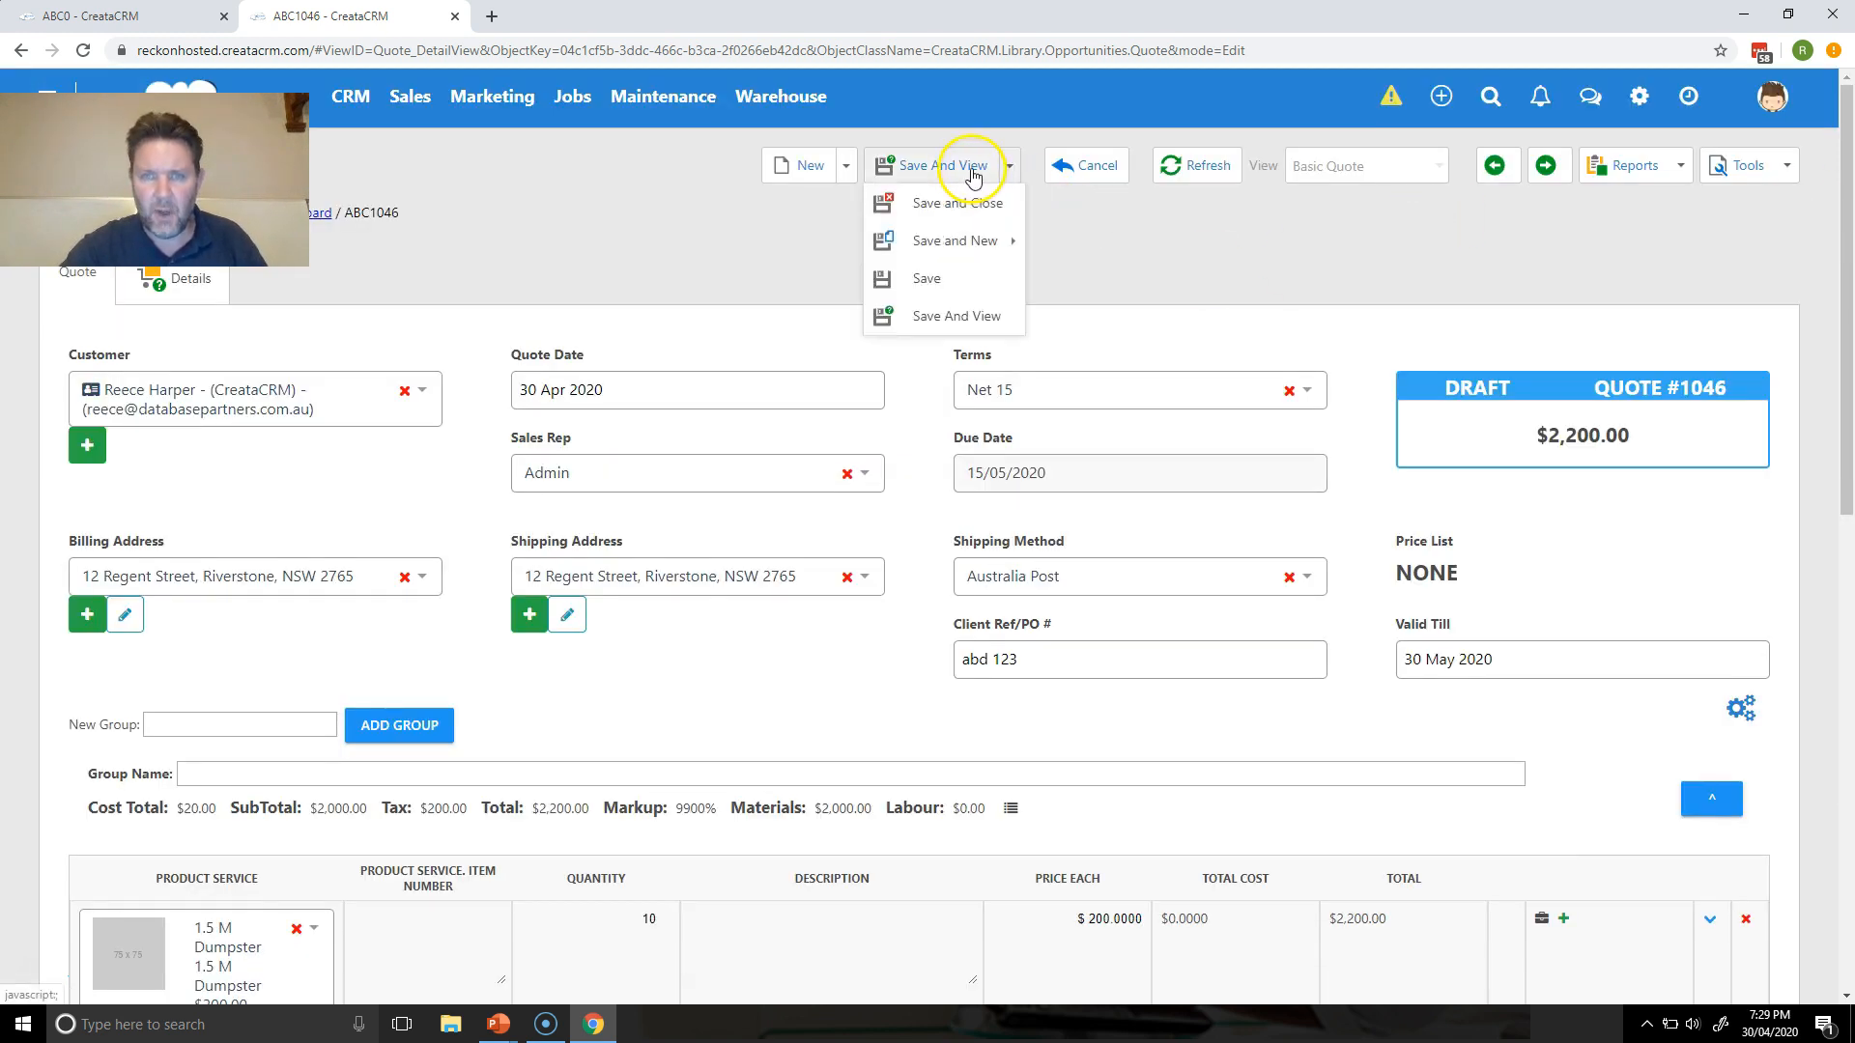
left_click(973, 174)
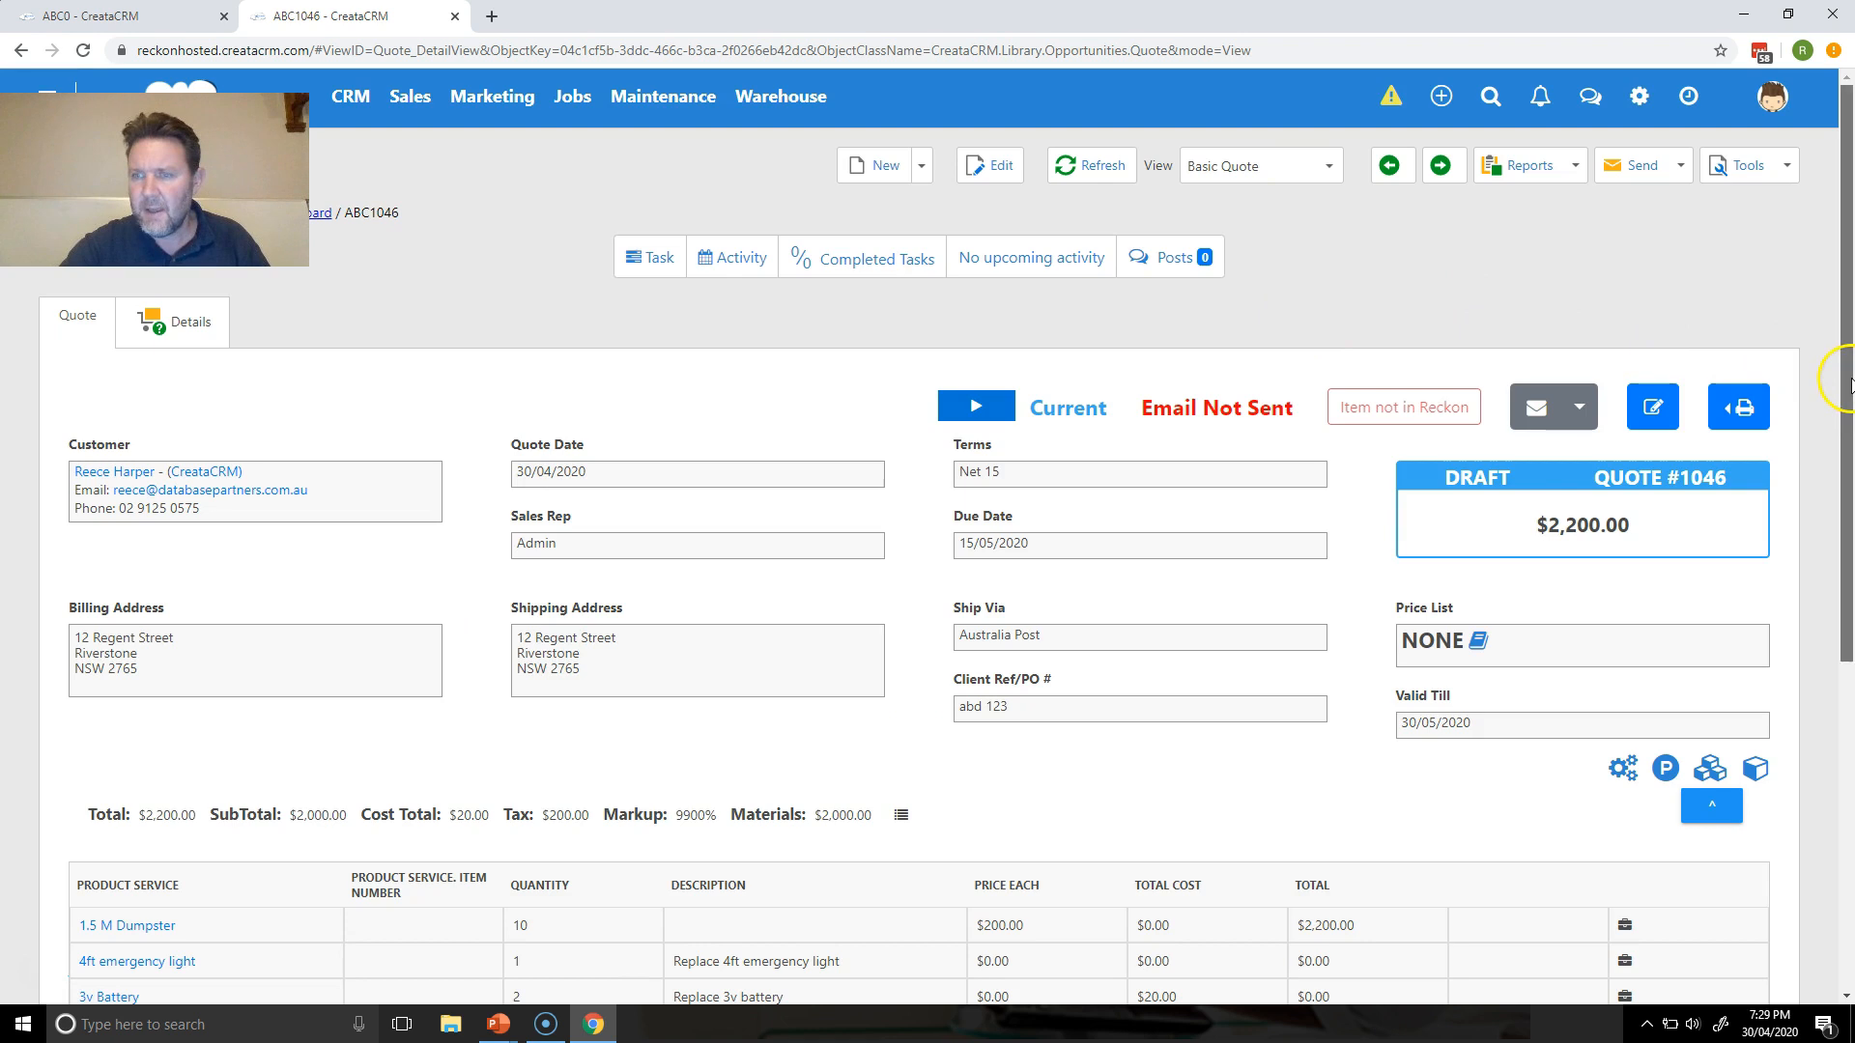
Examine the Reckon item details of the Bomber Jacket line in the saved quote
left_click_drag(1849, 384, 1835, 576)
mouse_move(1534, 710)
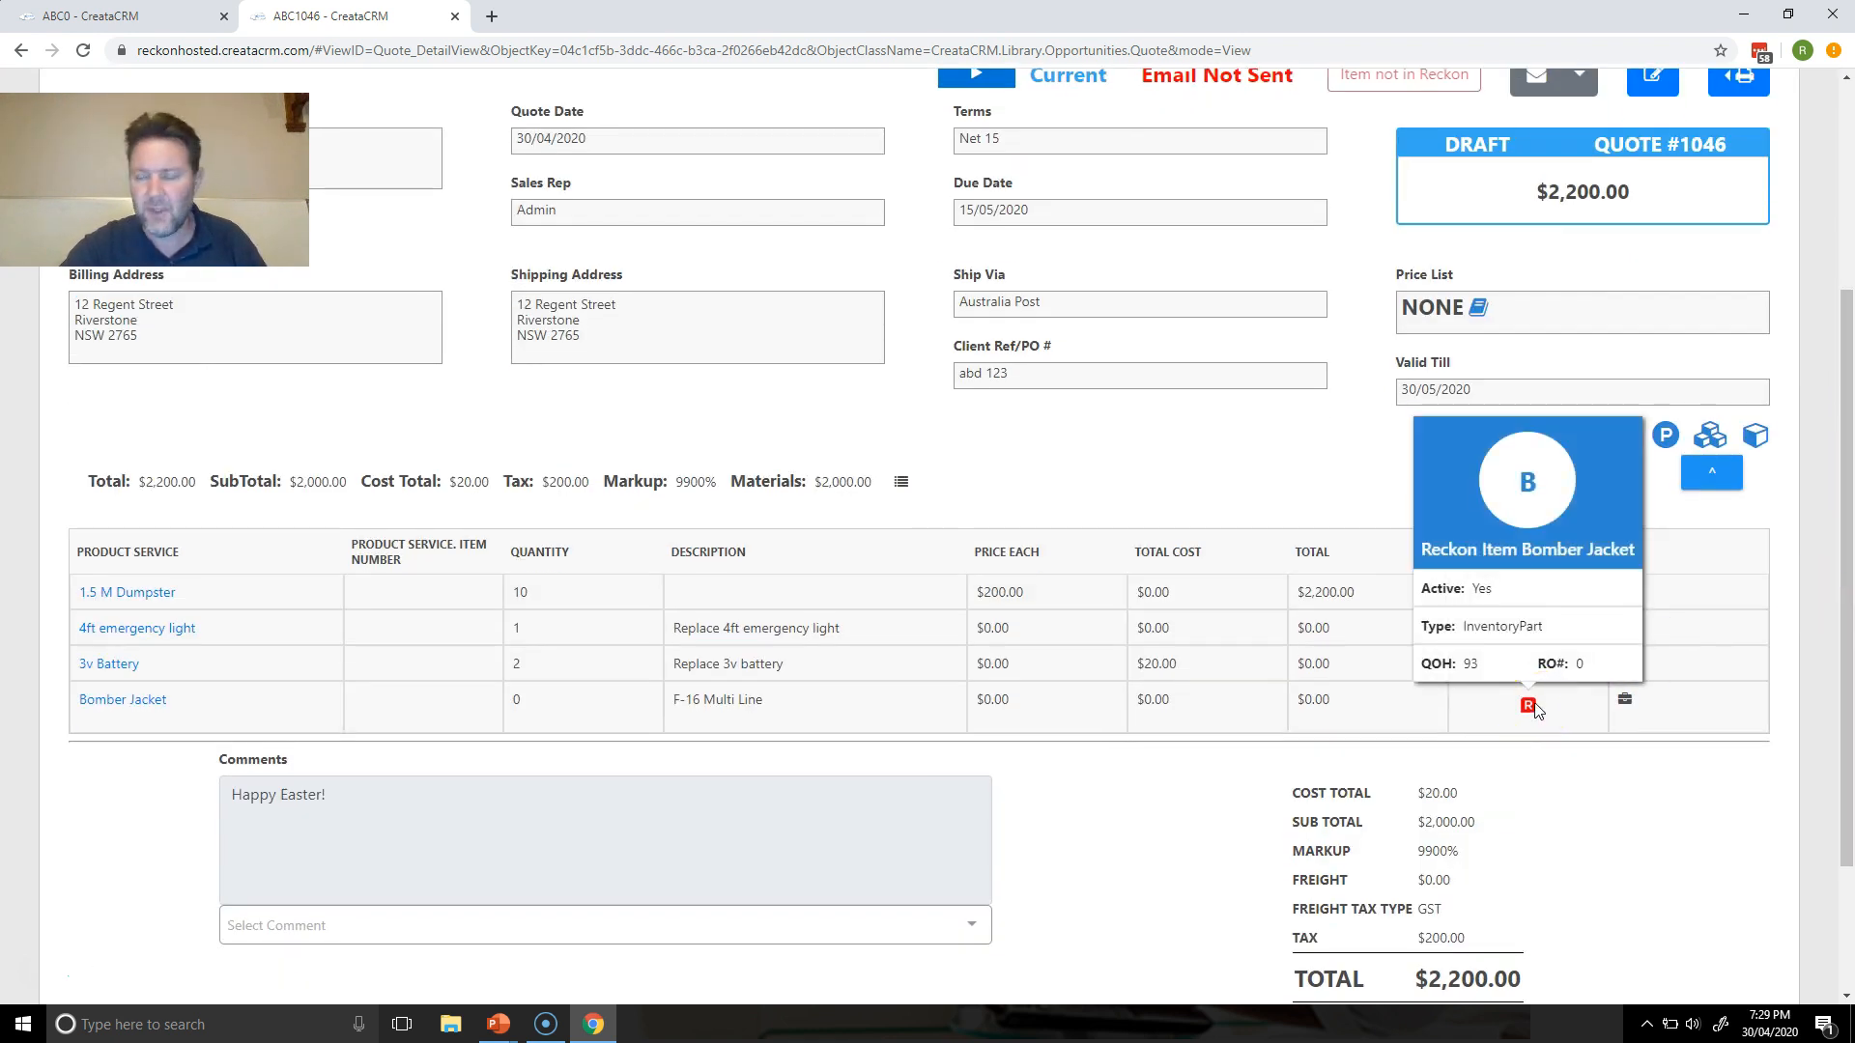
left_click(1536, 712)
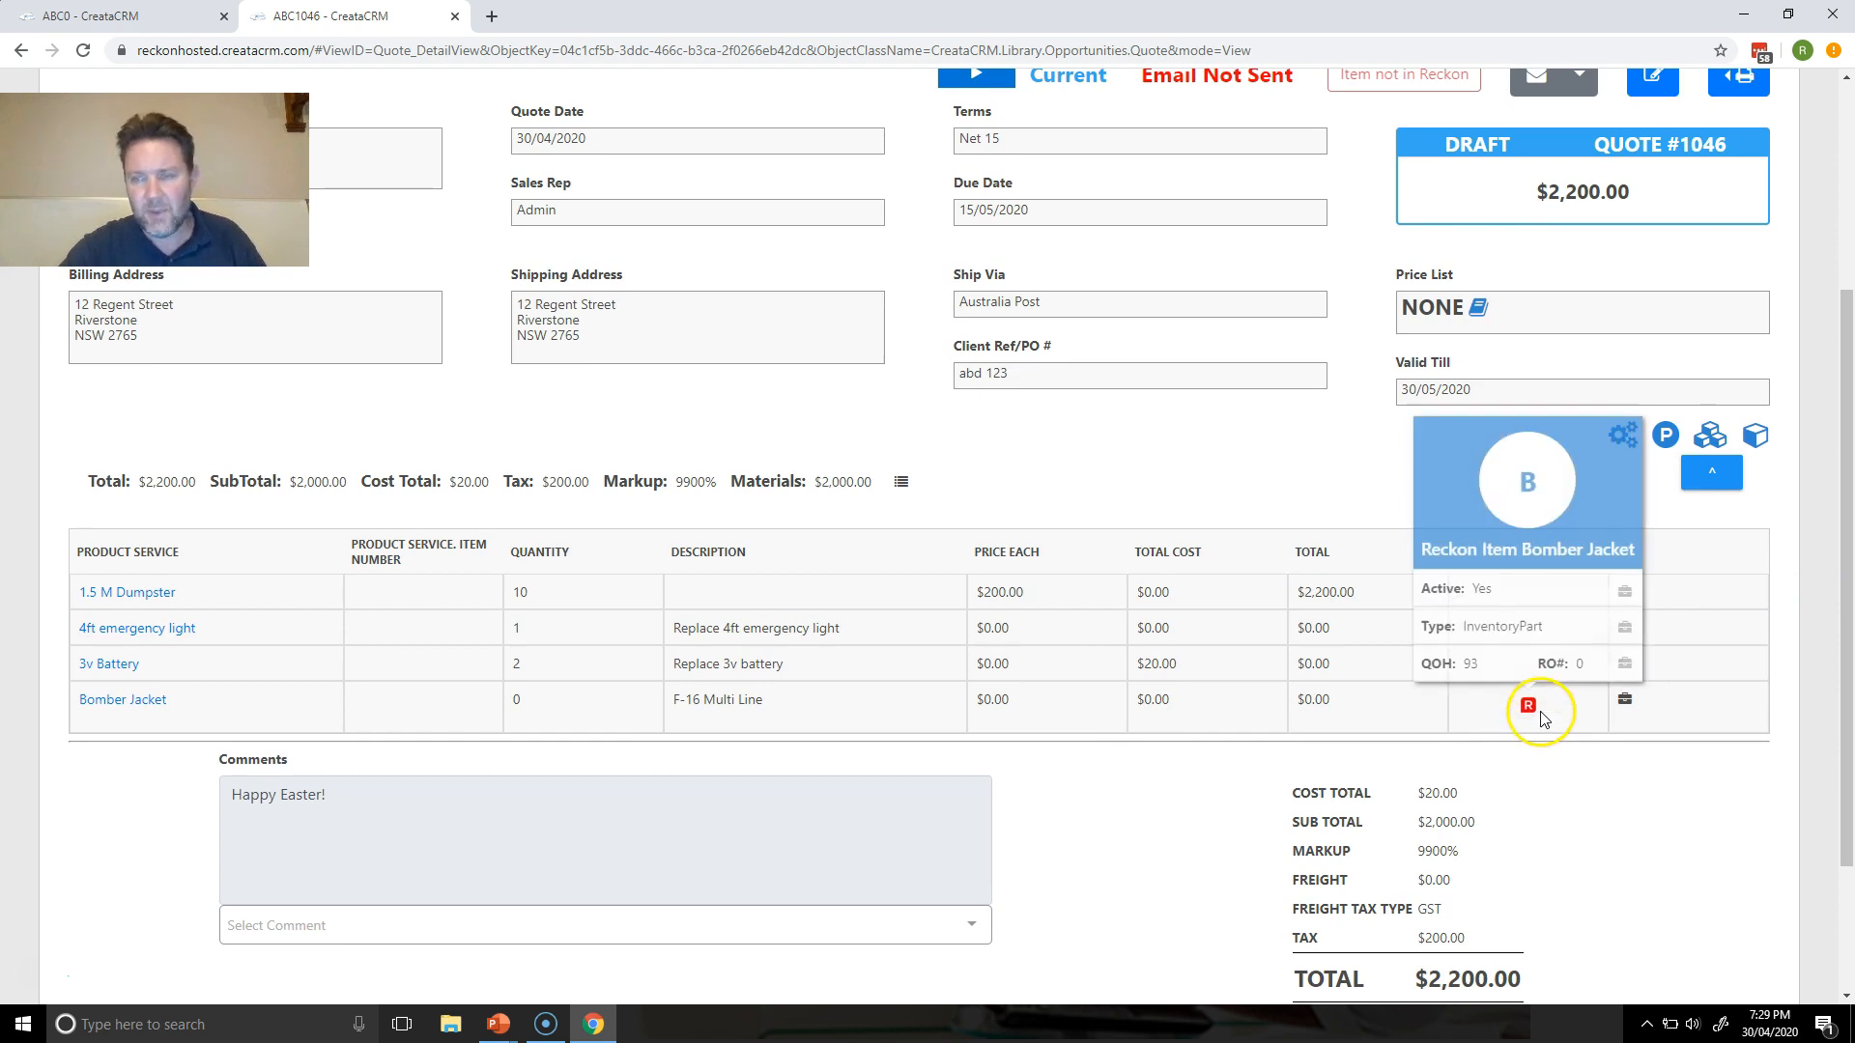
left_click(1534, 712)
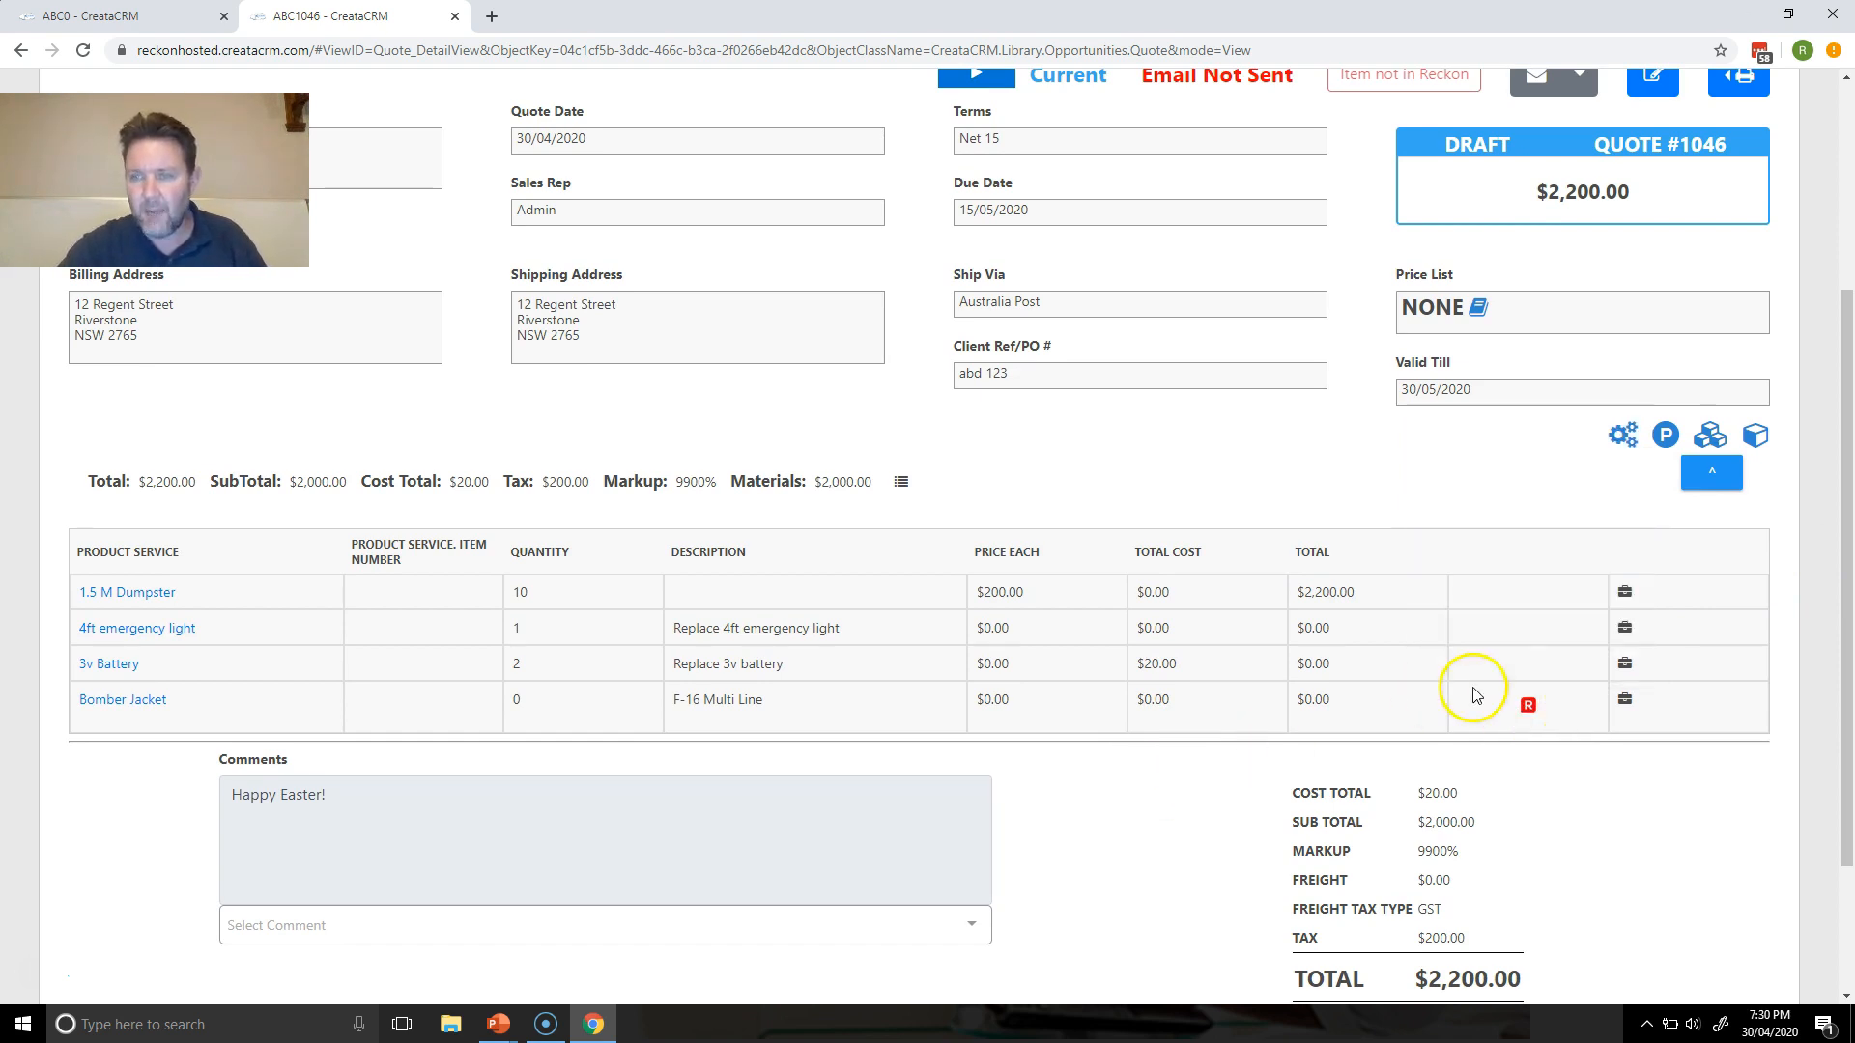
left_click(1528, 706)
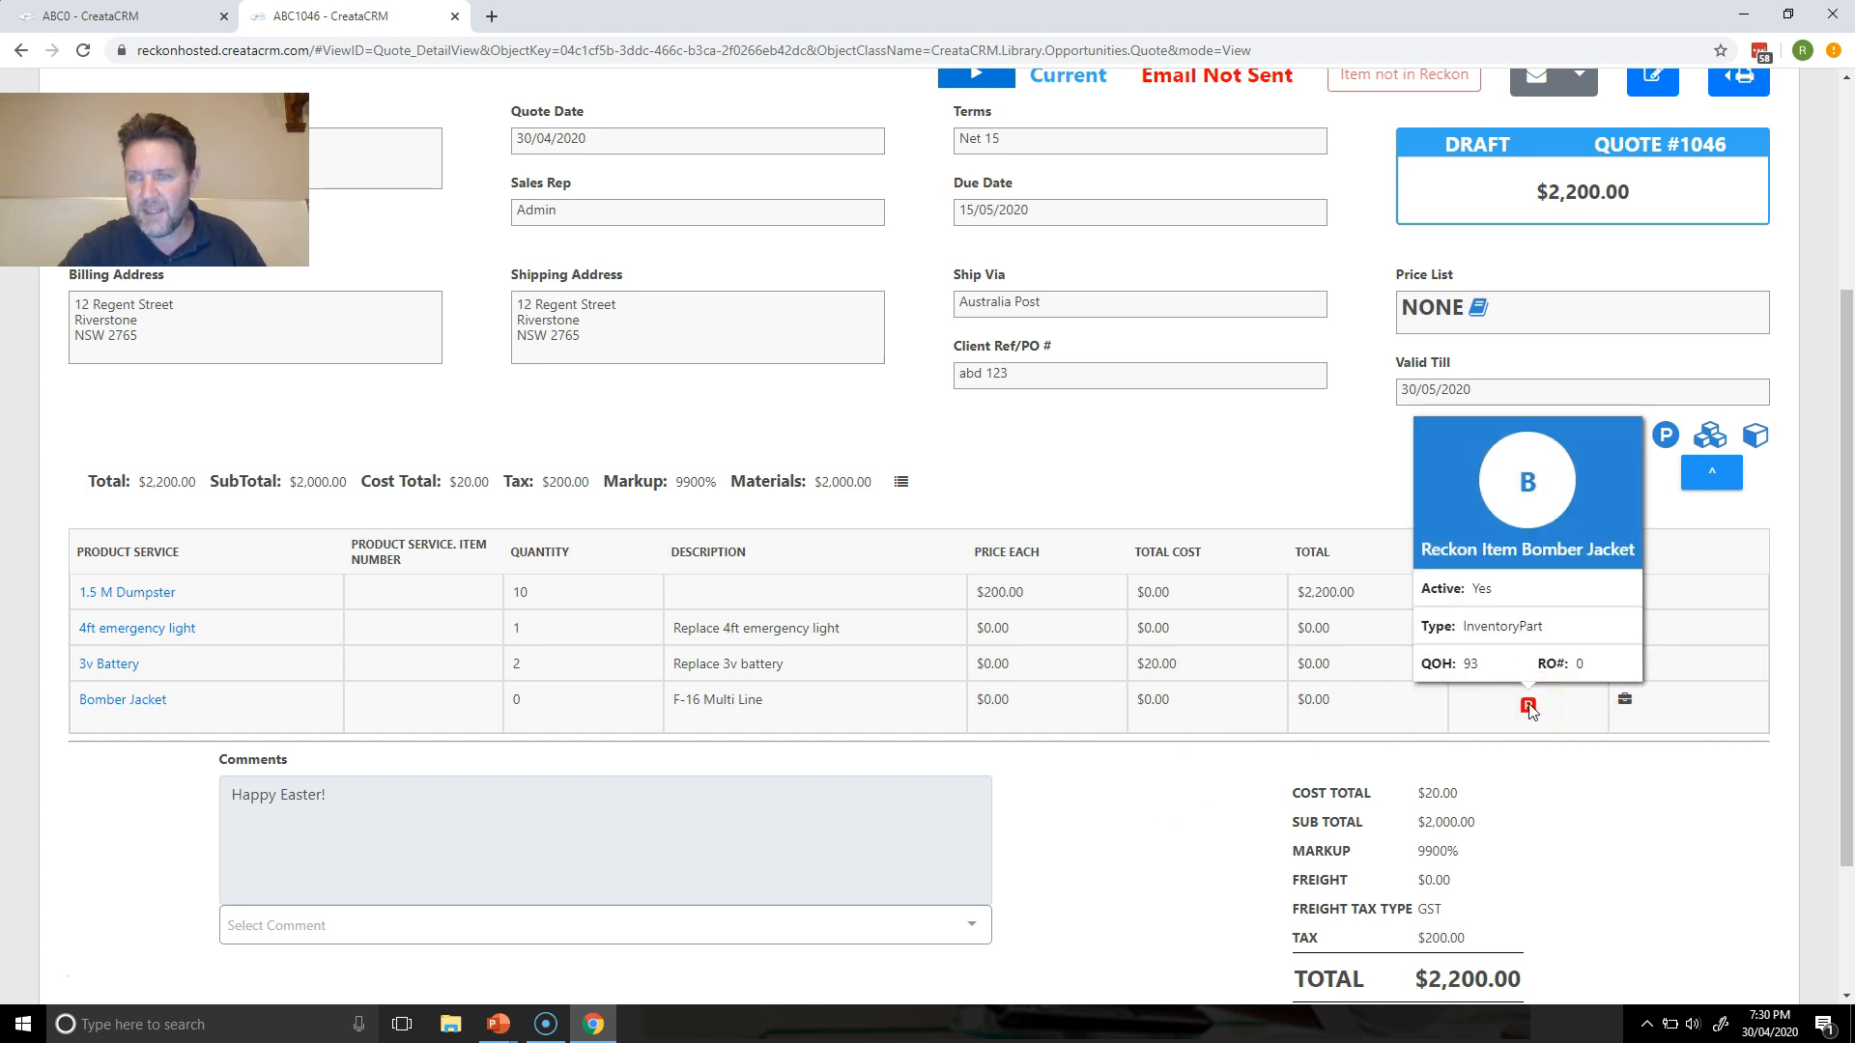
left_click(1528, 710)
left_click(1529, 712)
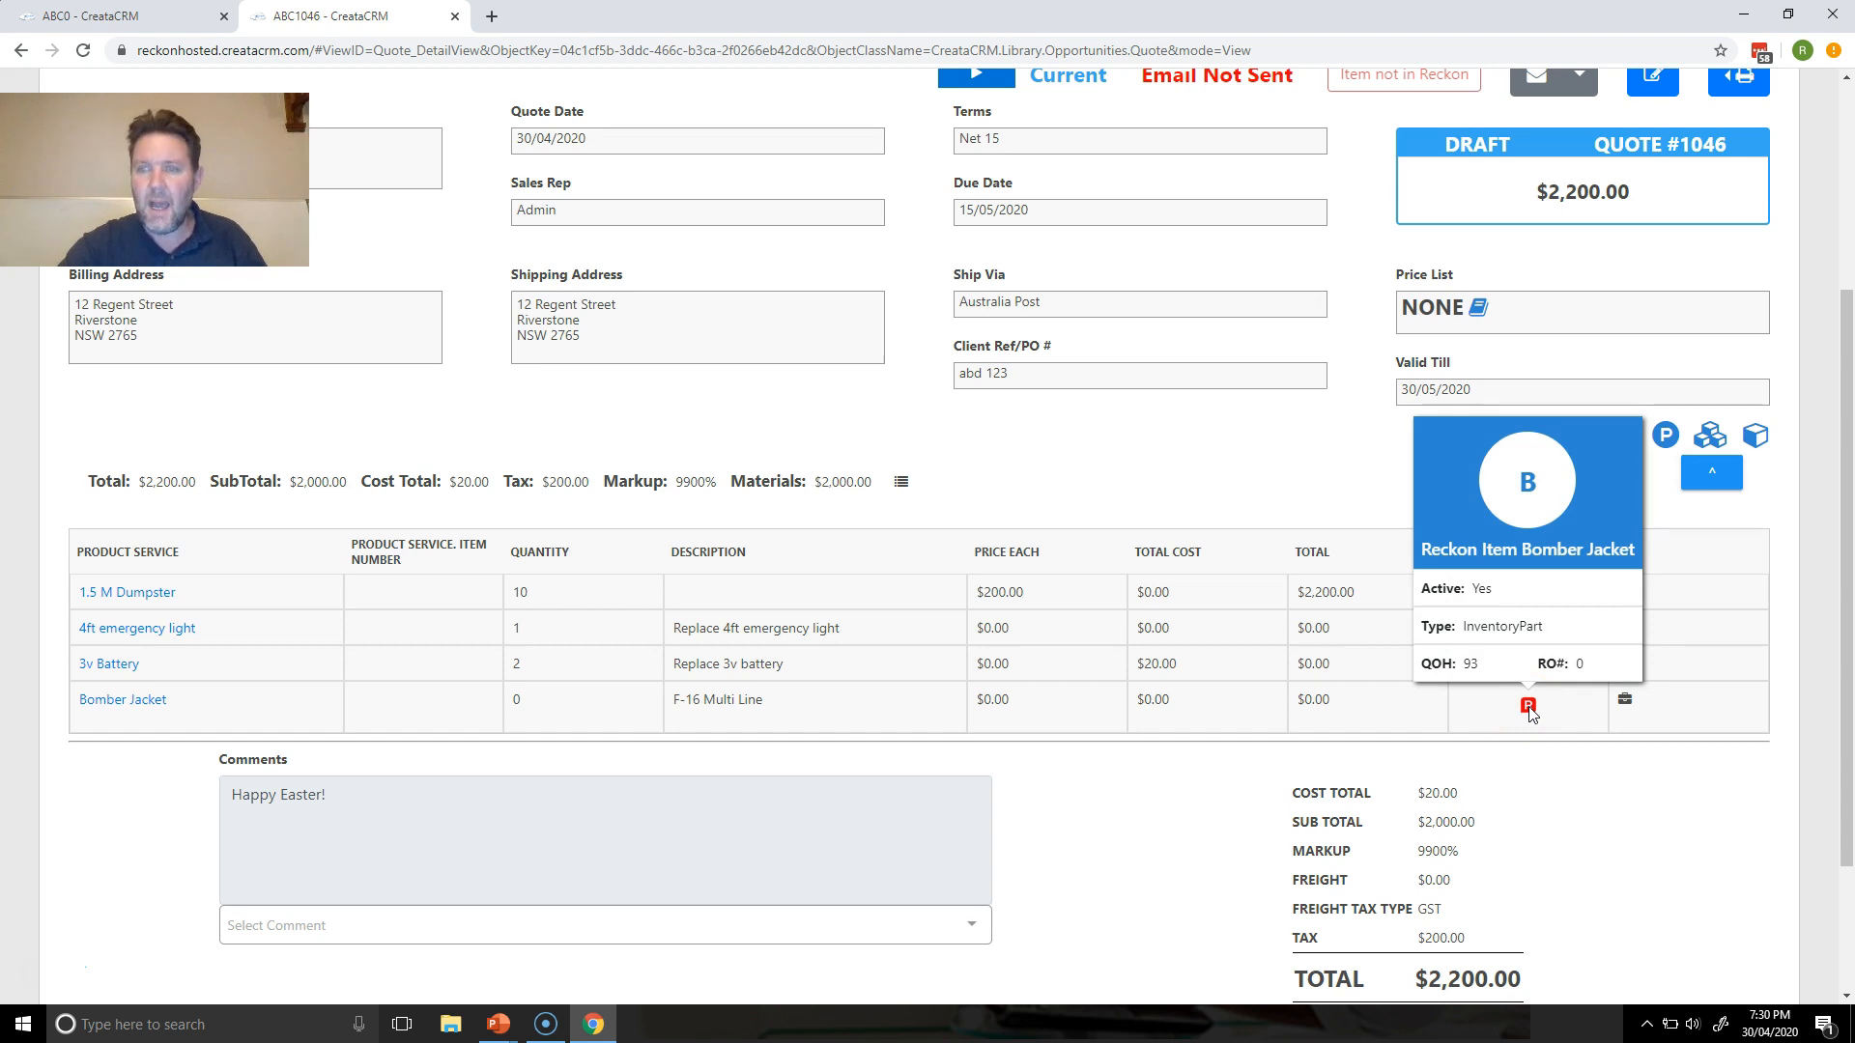
left_click(1530, 711)
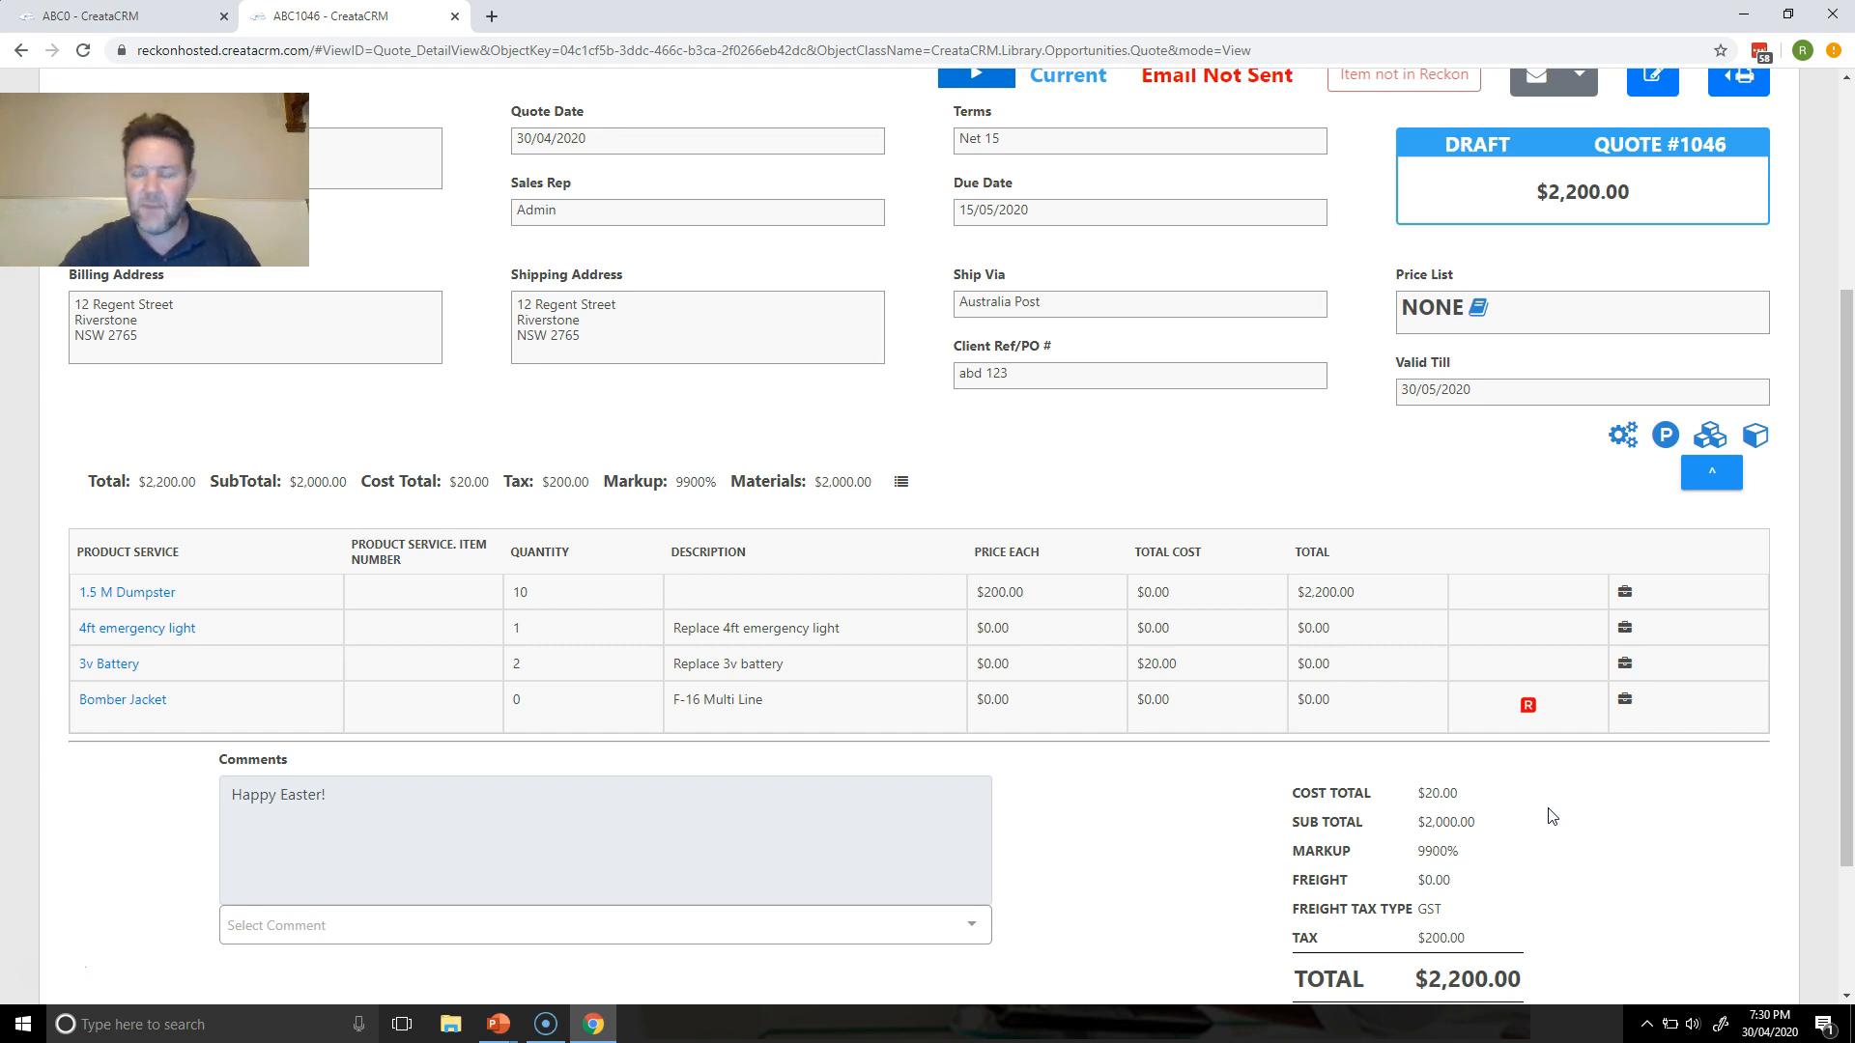
left_click(1529, 708)
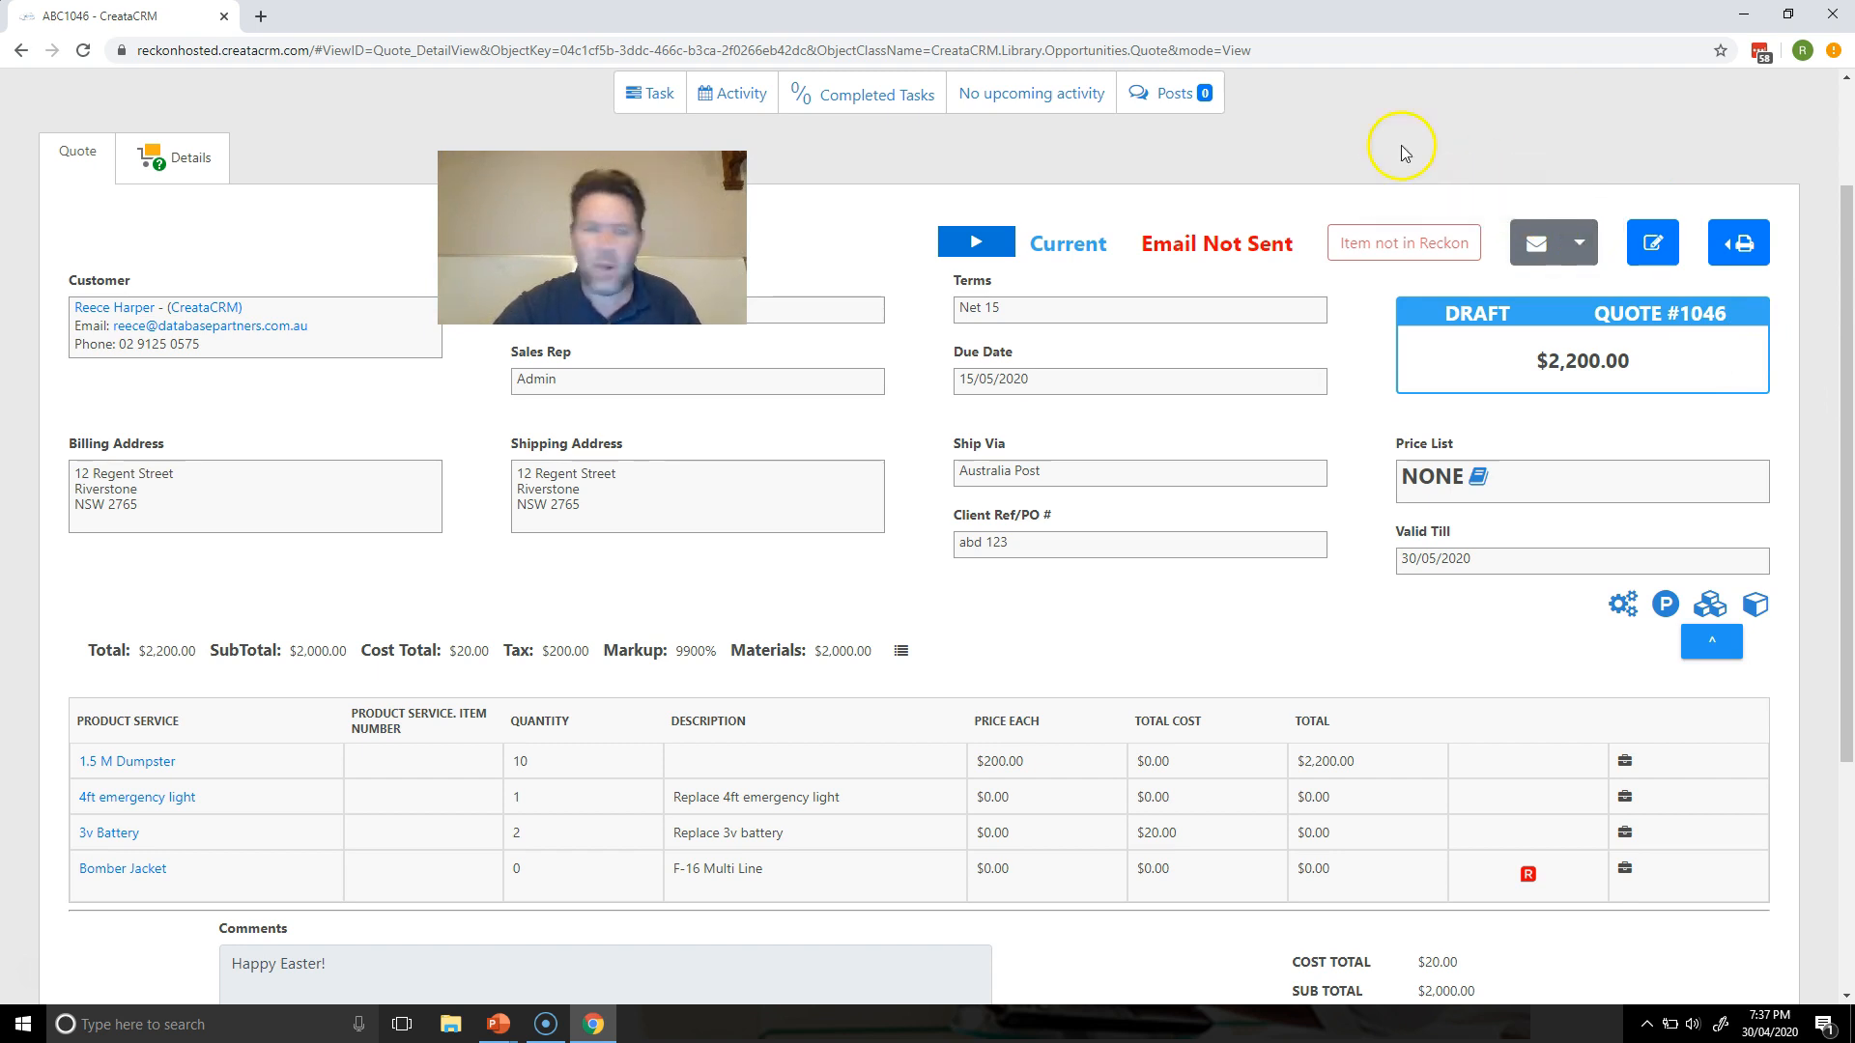
Examine the summary cards of the quote's customer contact and company
mouse_move(118, 317)
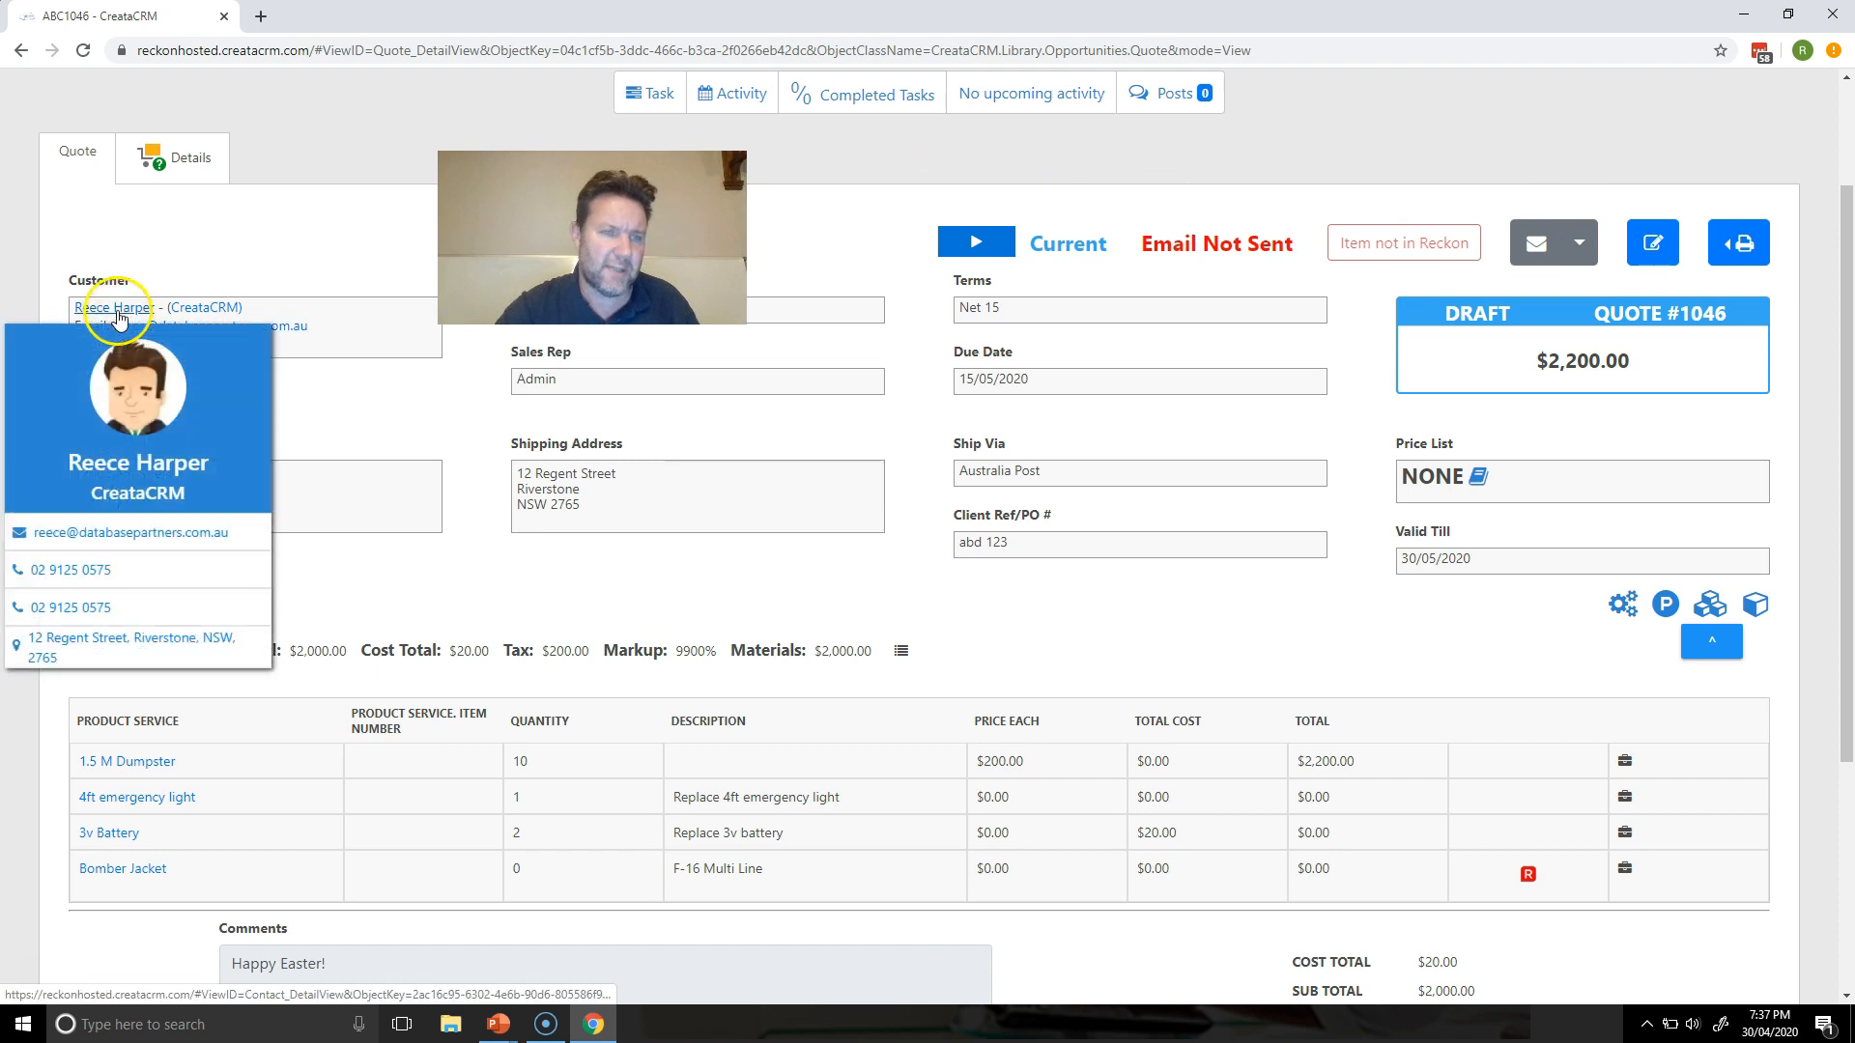
mouse_move(184, 314)
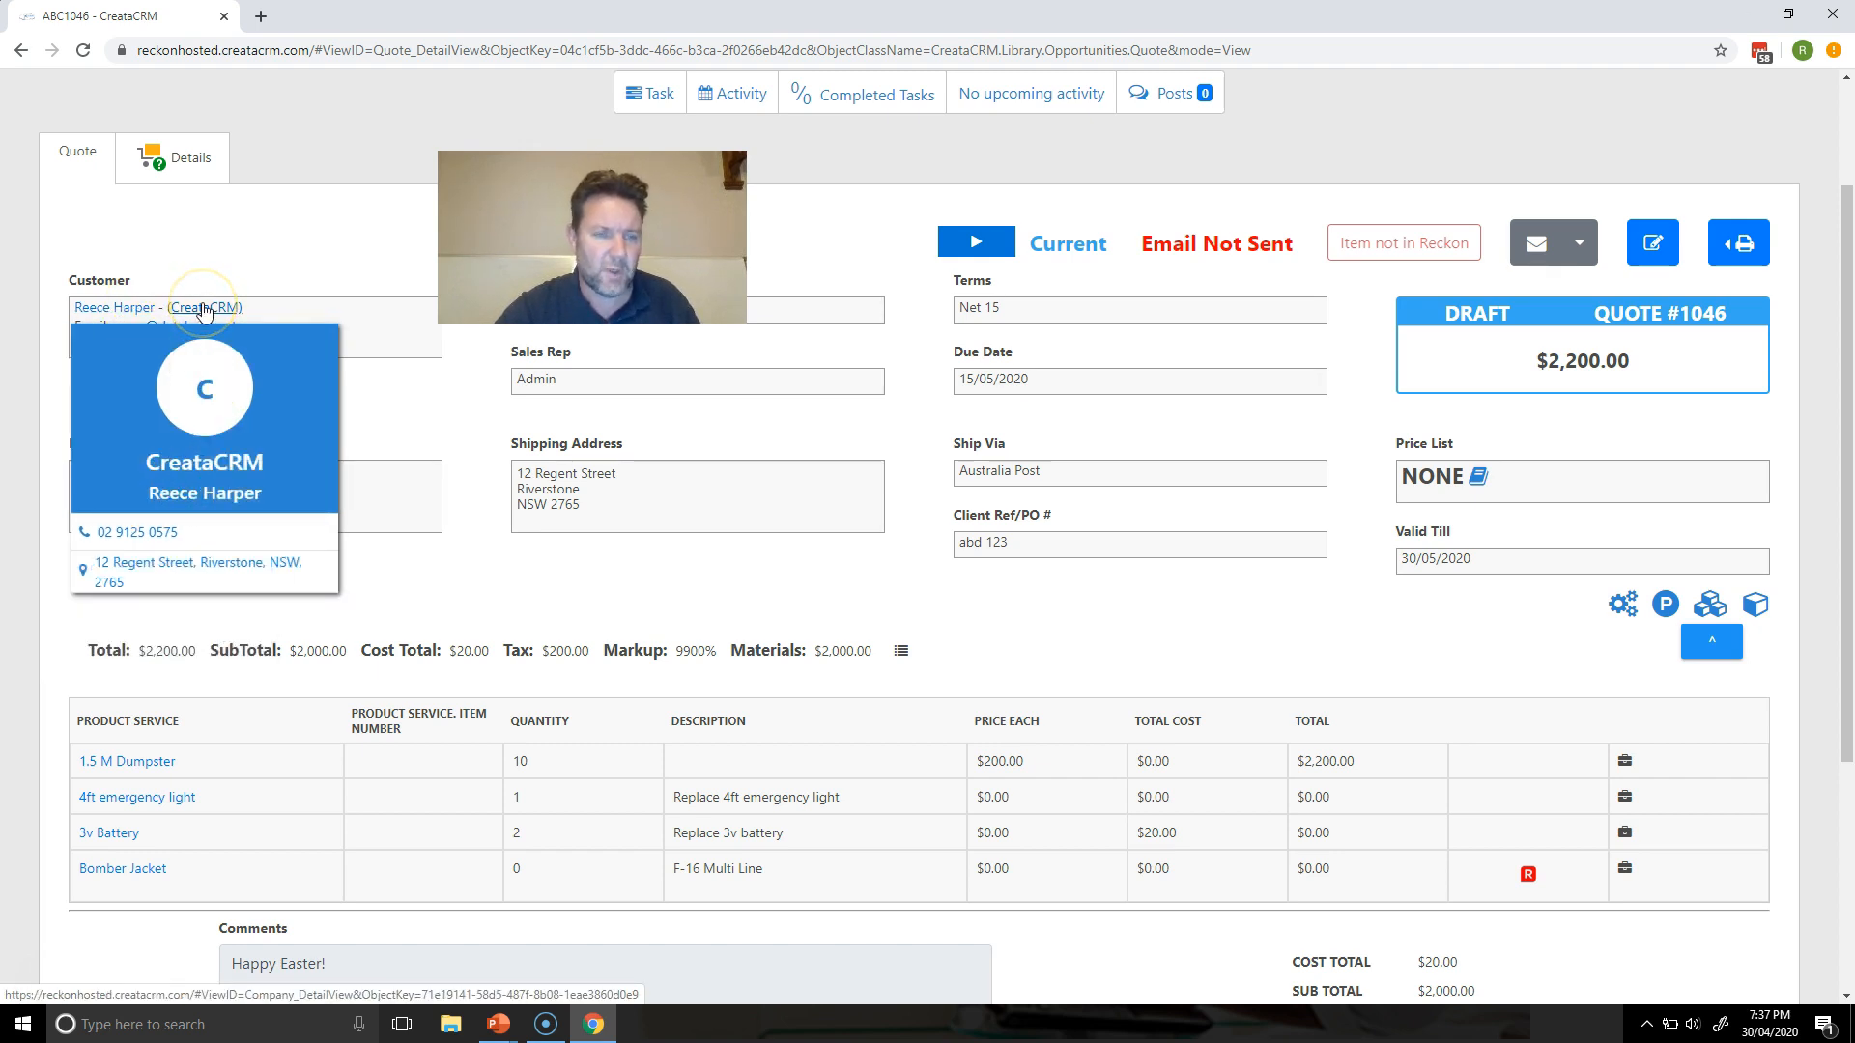
left_click(104, 309)
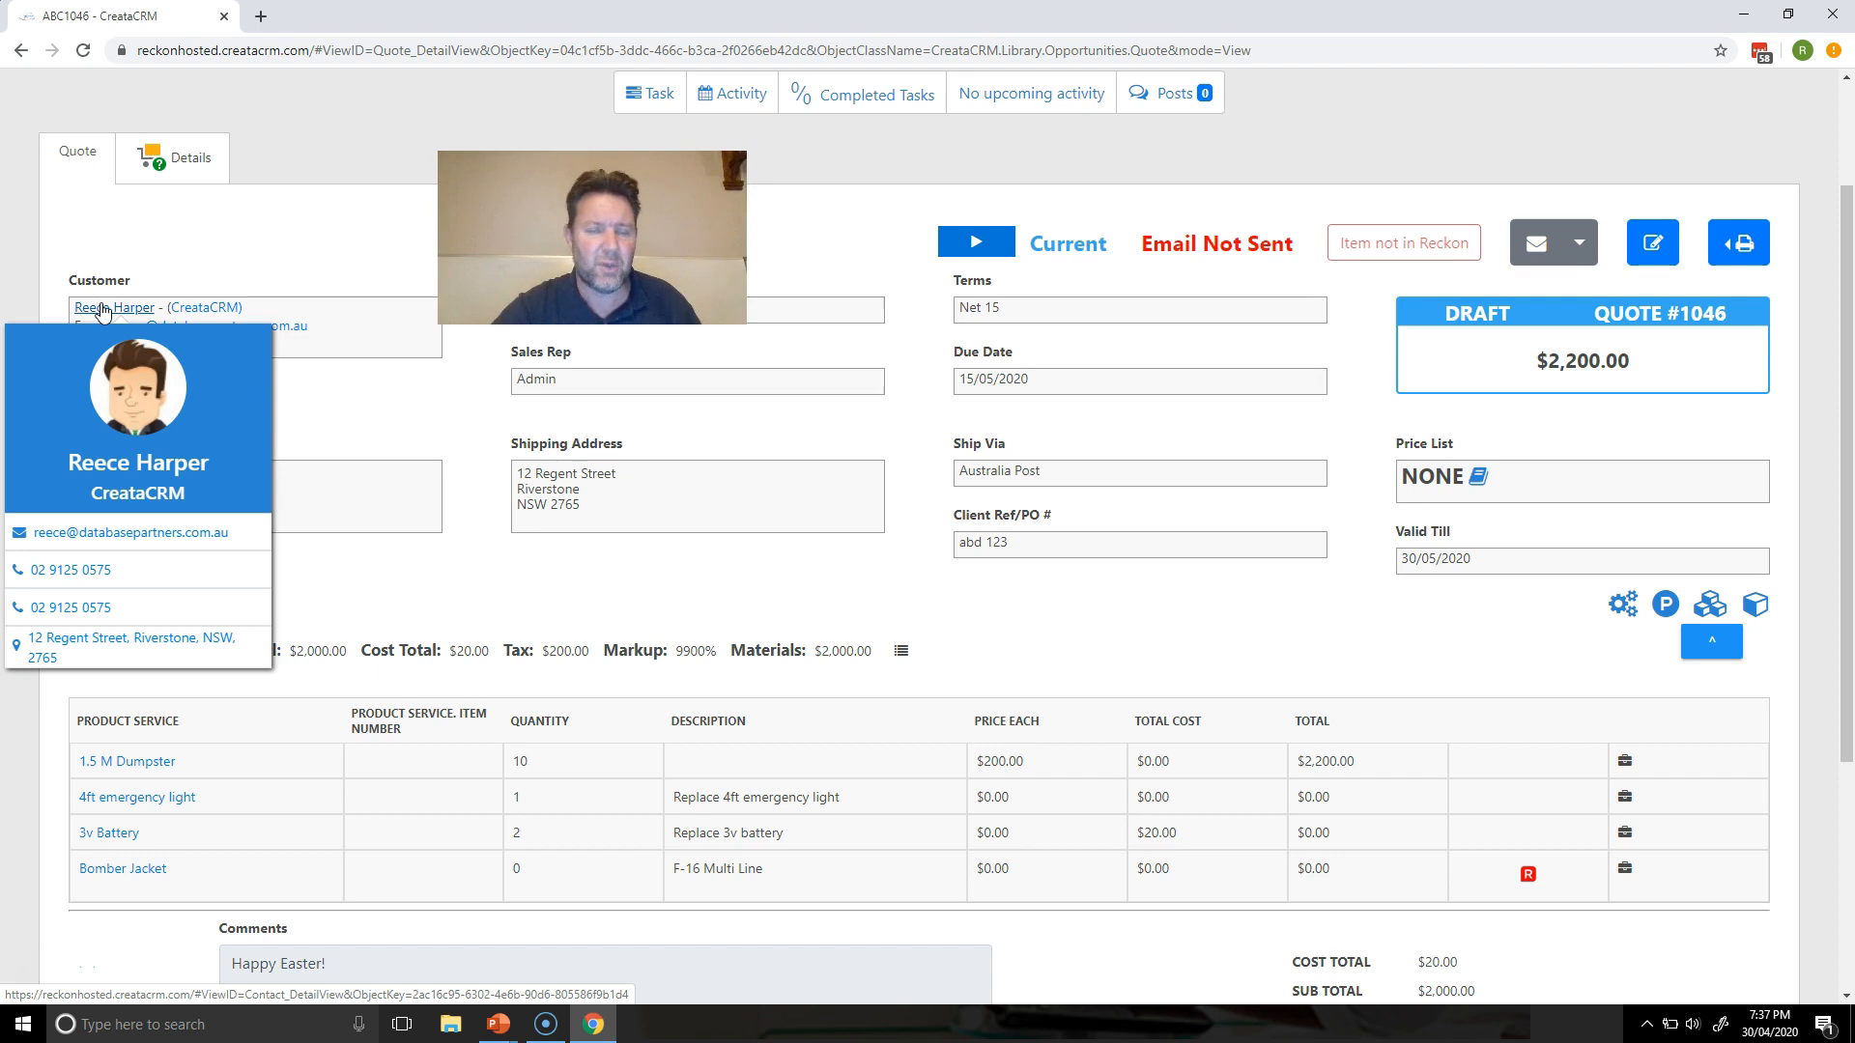
Start an email for the quote from the Basic Quote Main Example template and examine its body in full-screen view
left_click(1582, 258)
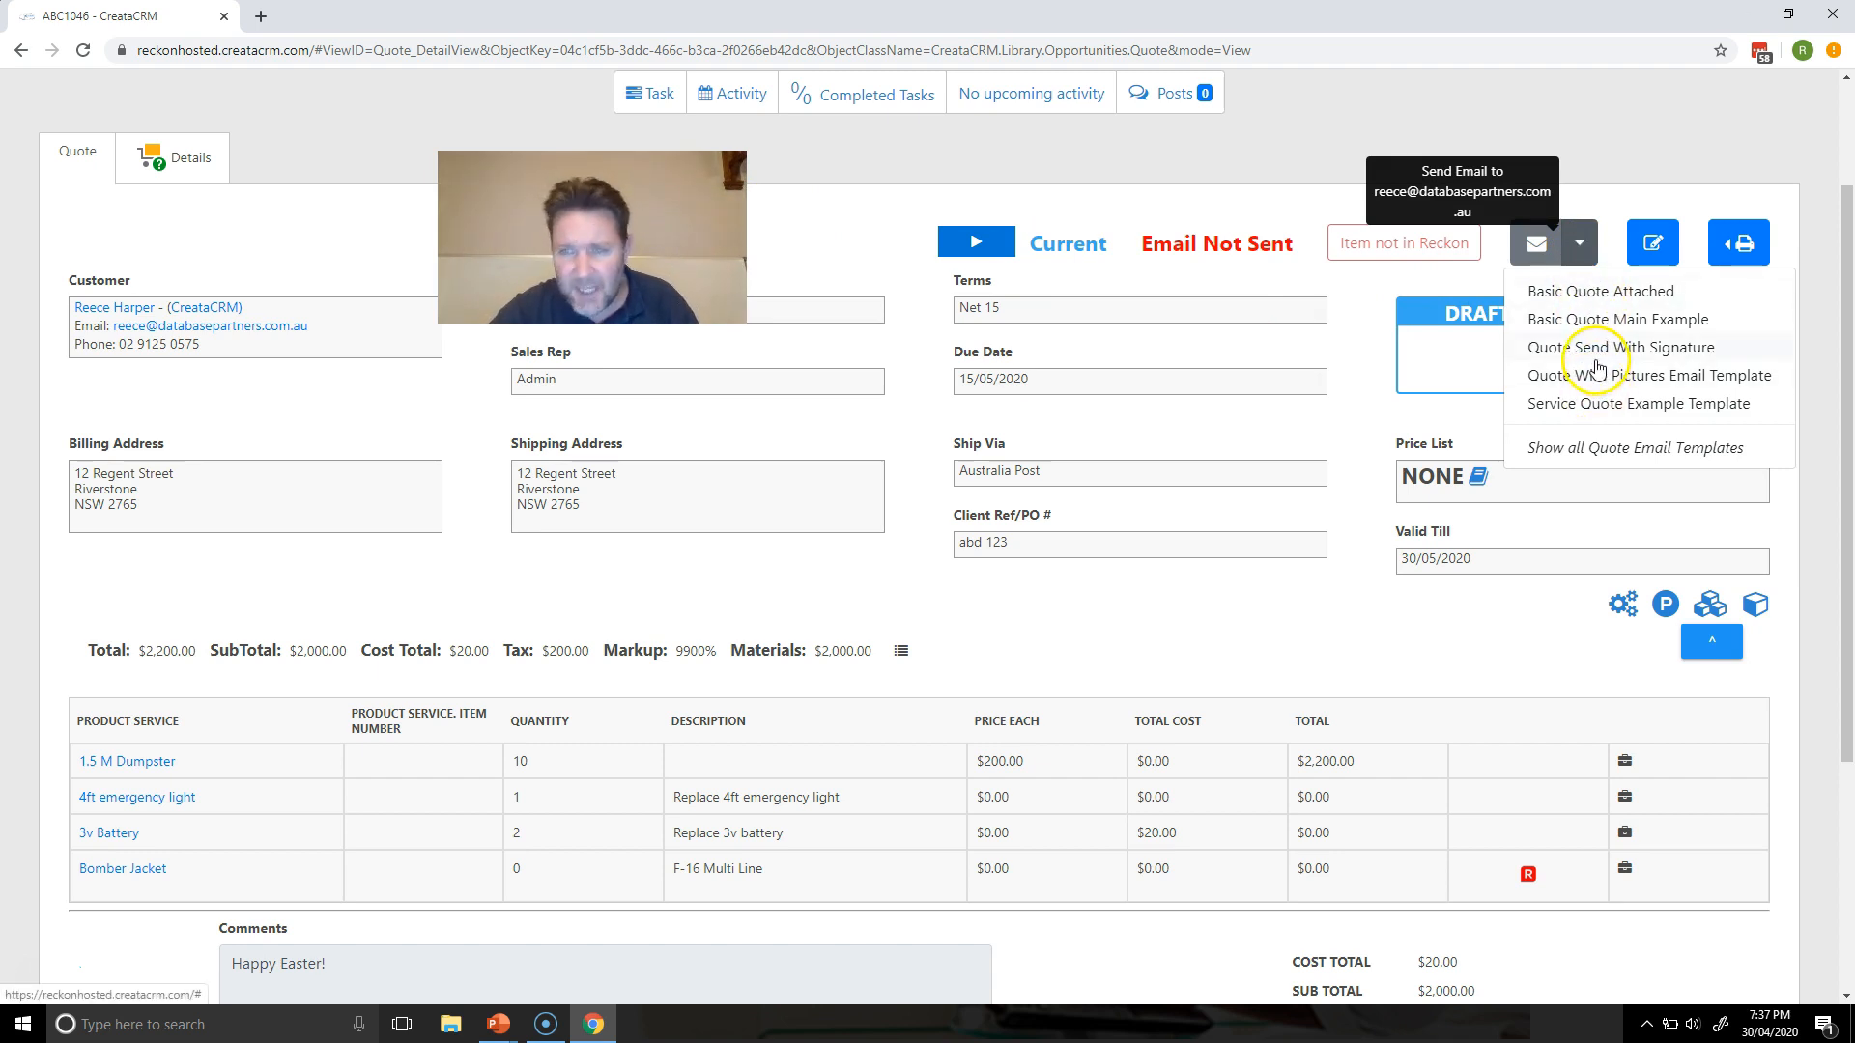
left_click(1651, 329)
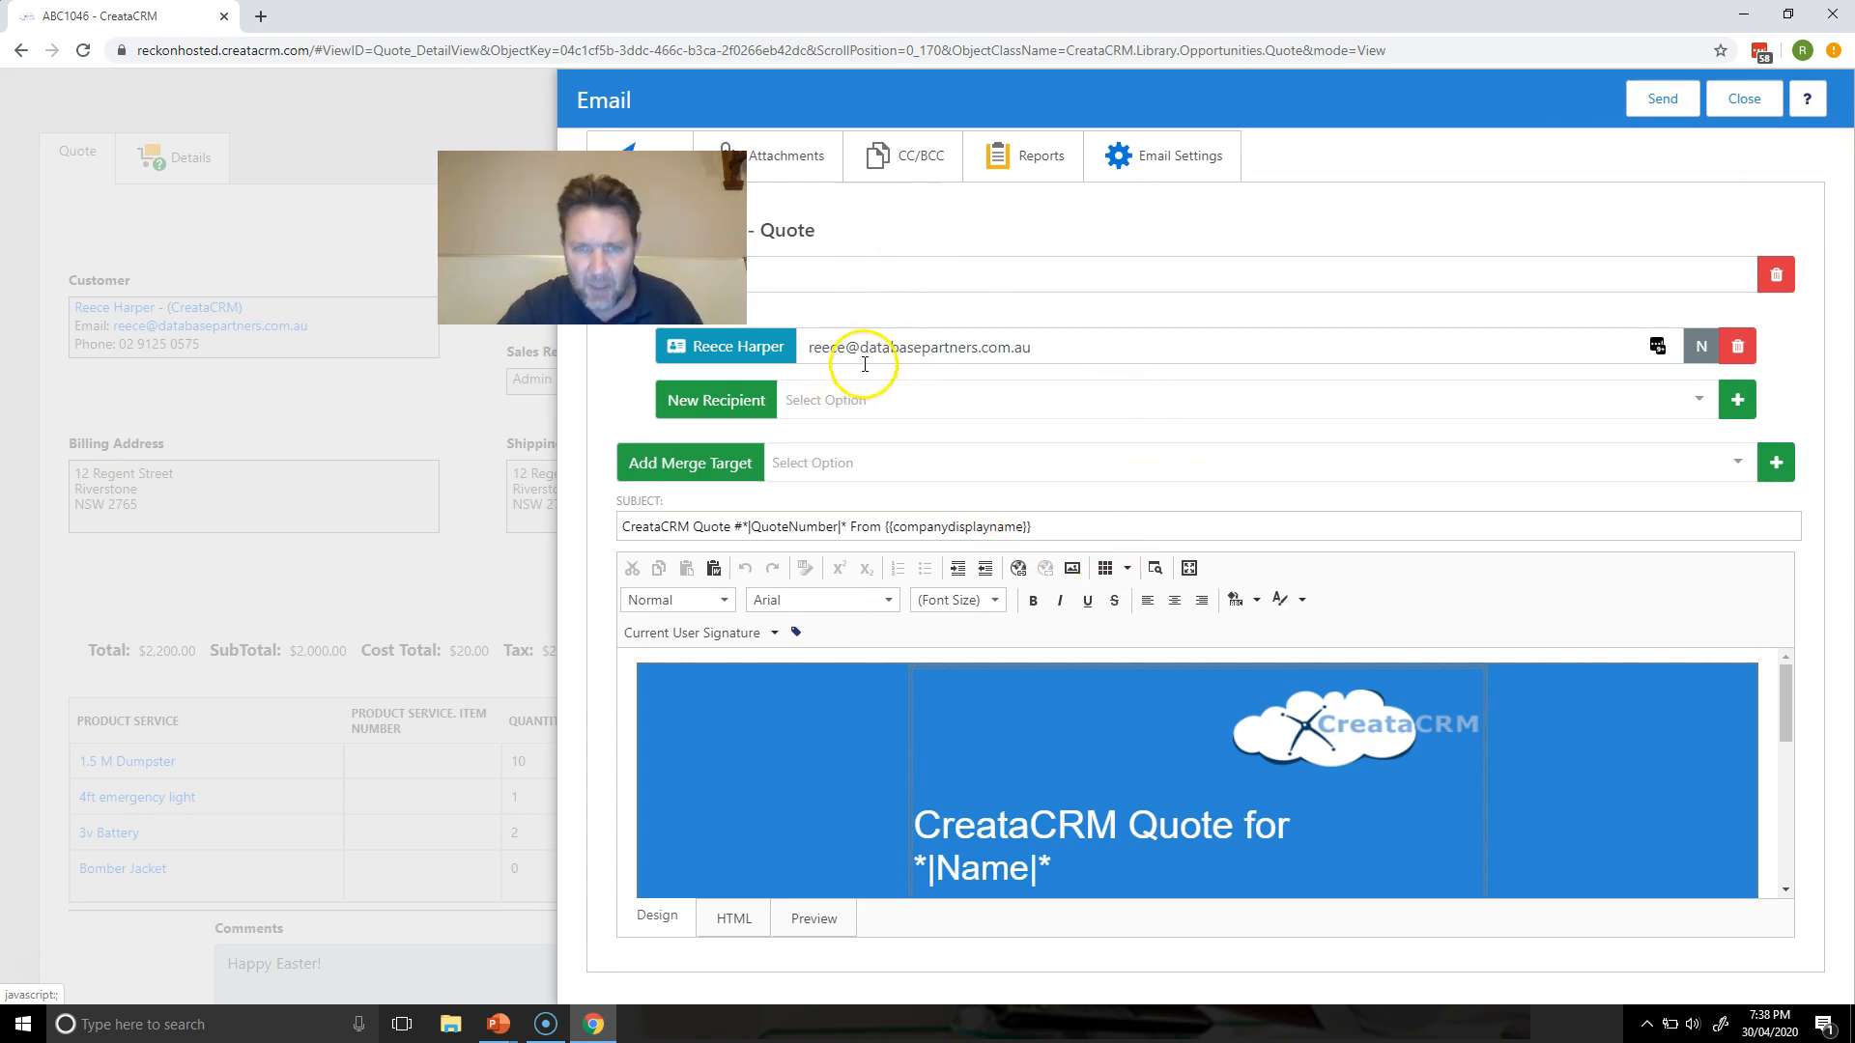
left_click(1190, 568)
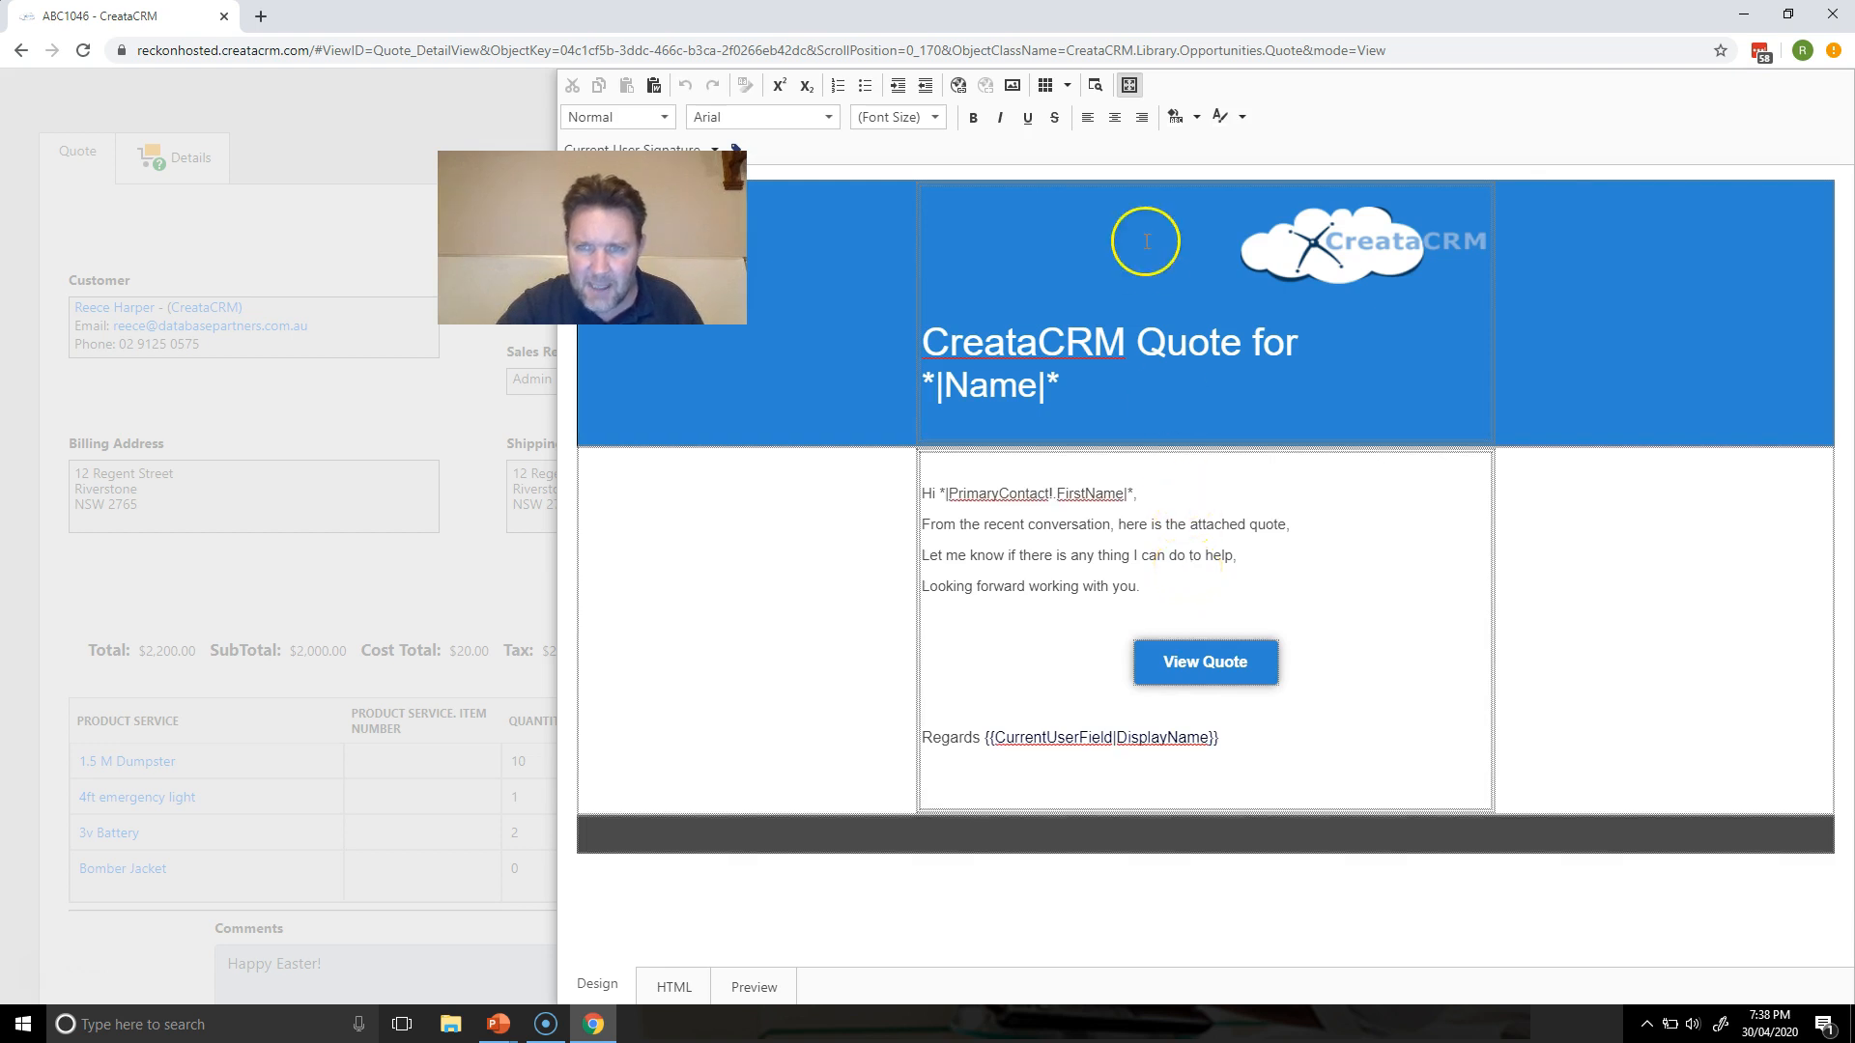
left_click(1130, 87)
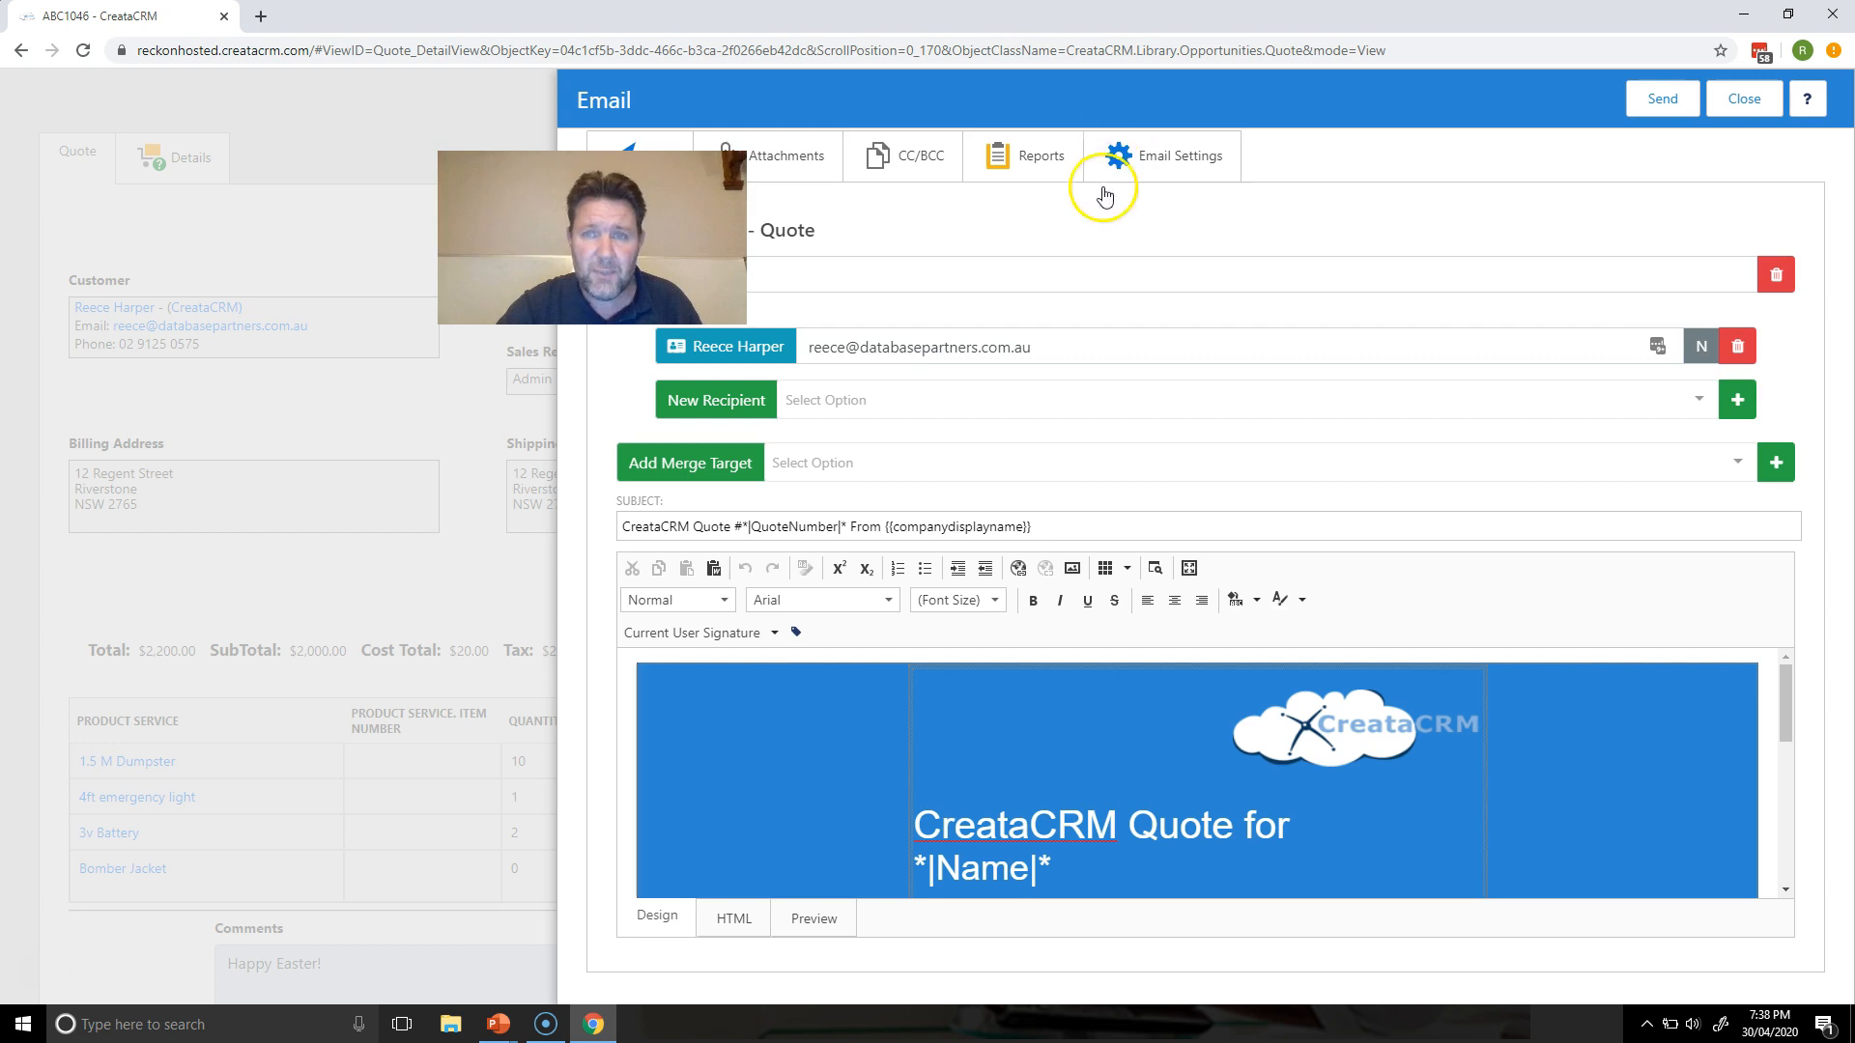
Review the email's attached report and PDF attachments, and close the email without sending it
left_click(1051, 174)
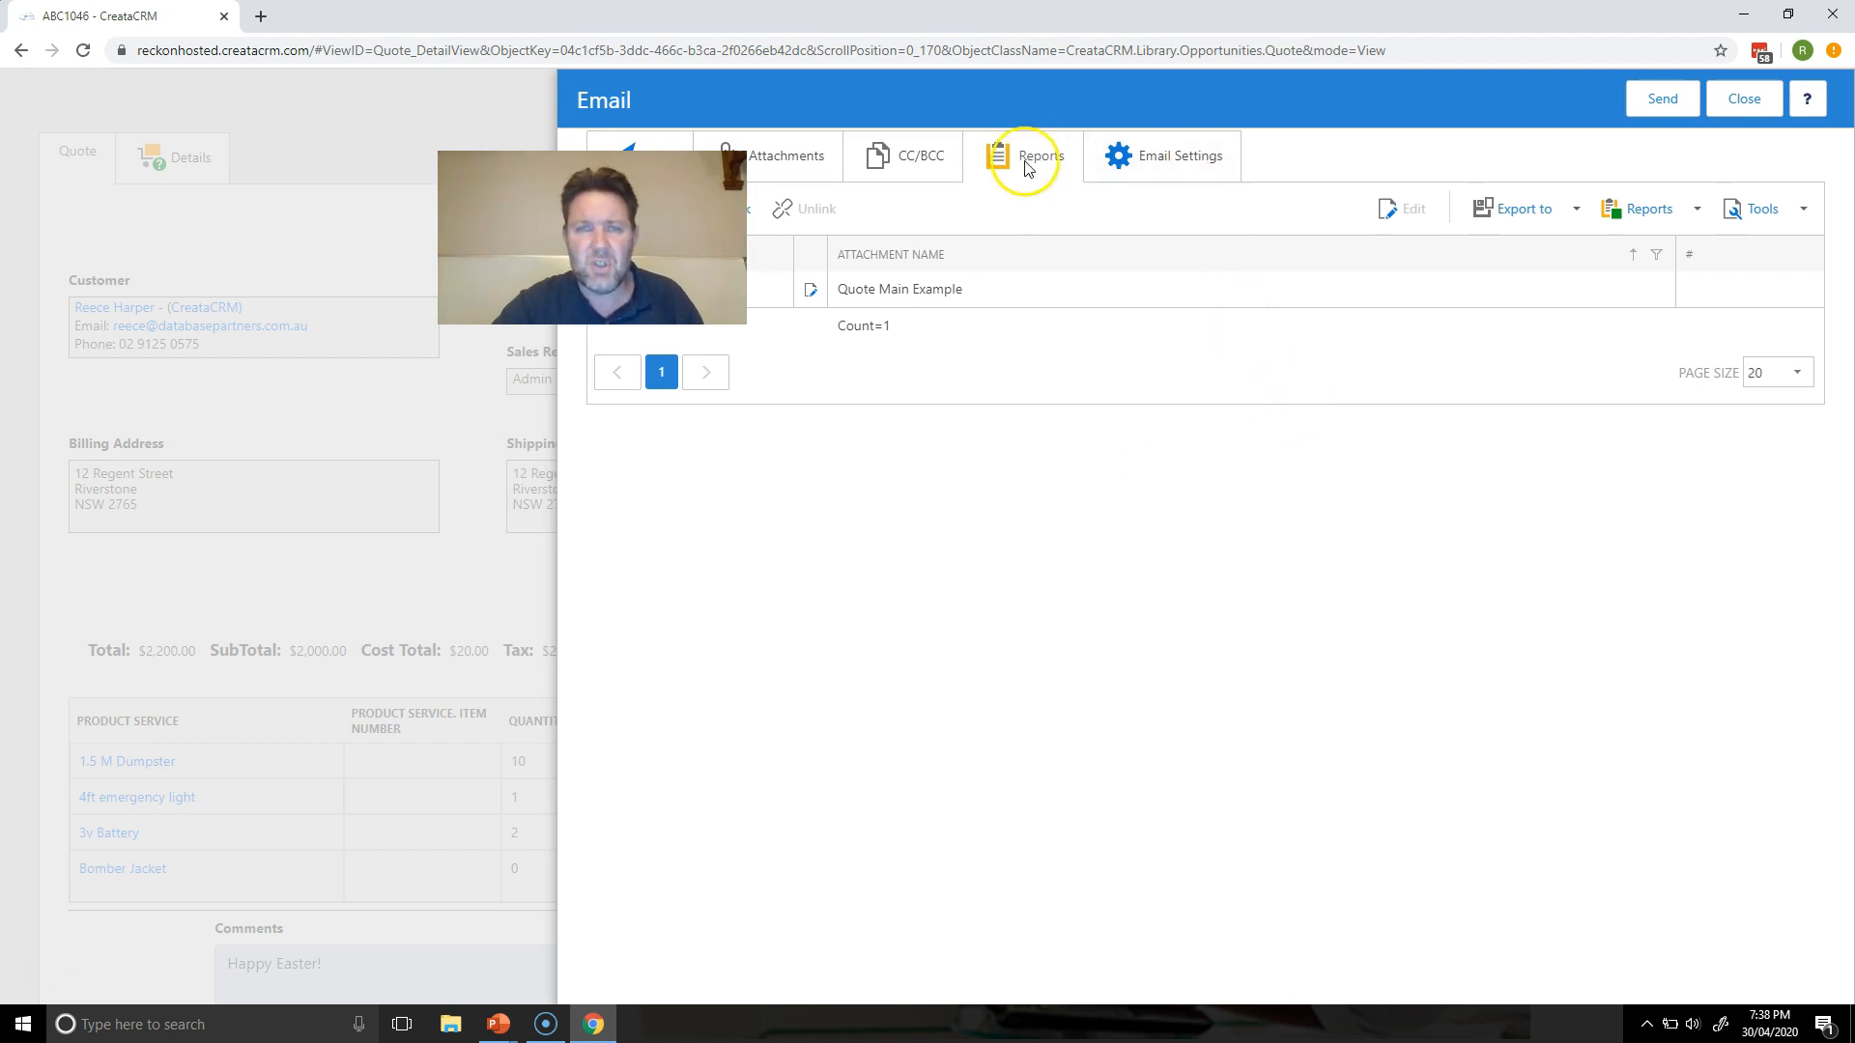
left_click(809, 155)
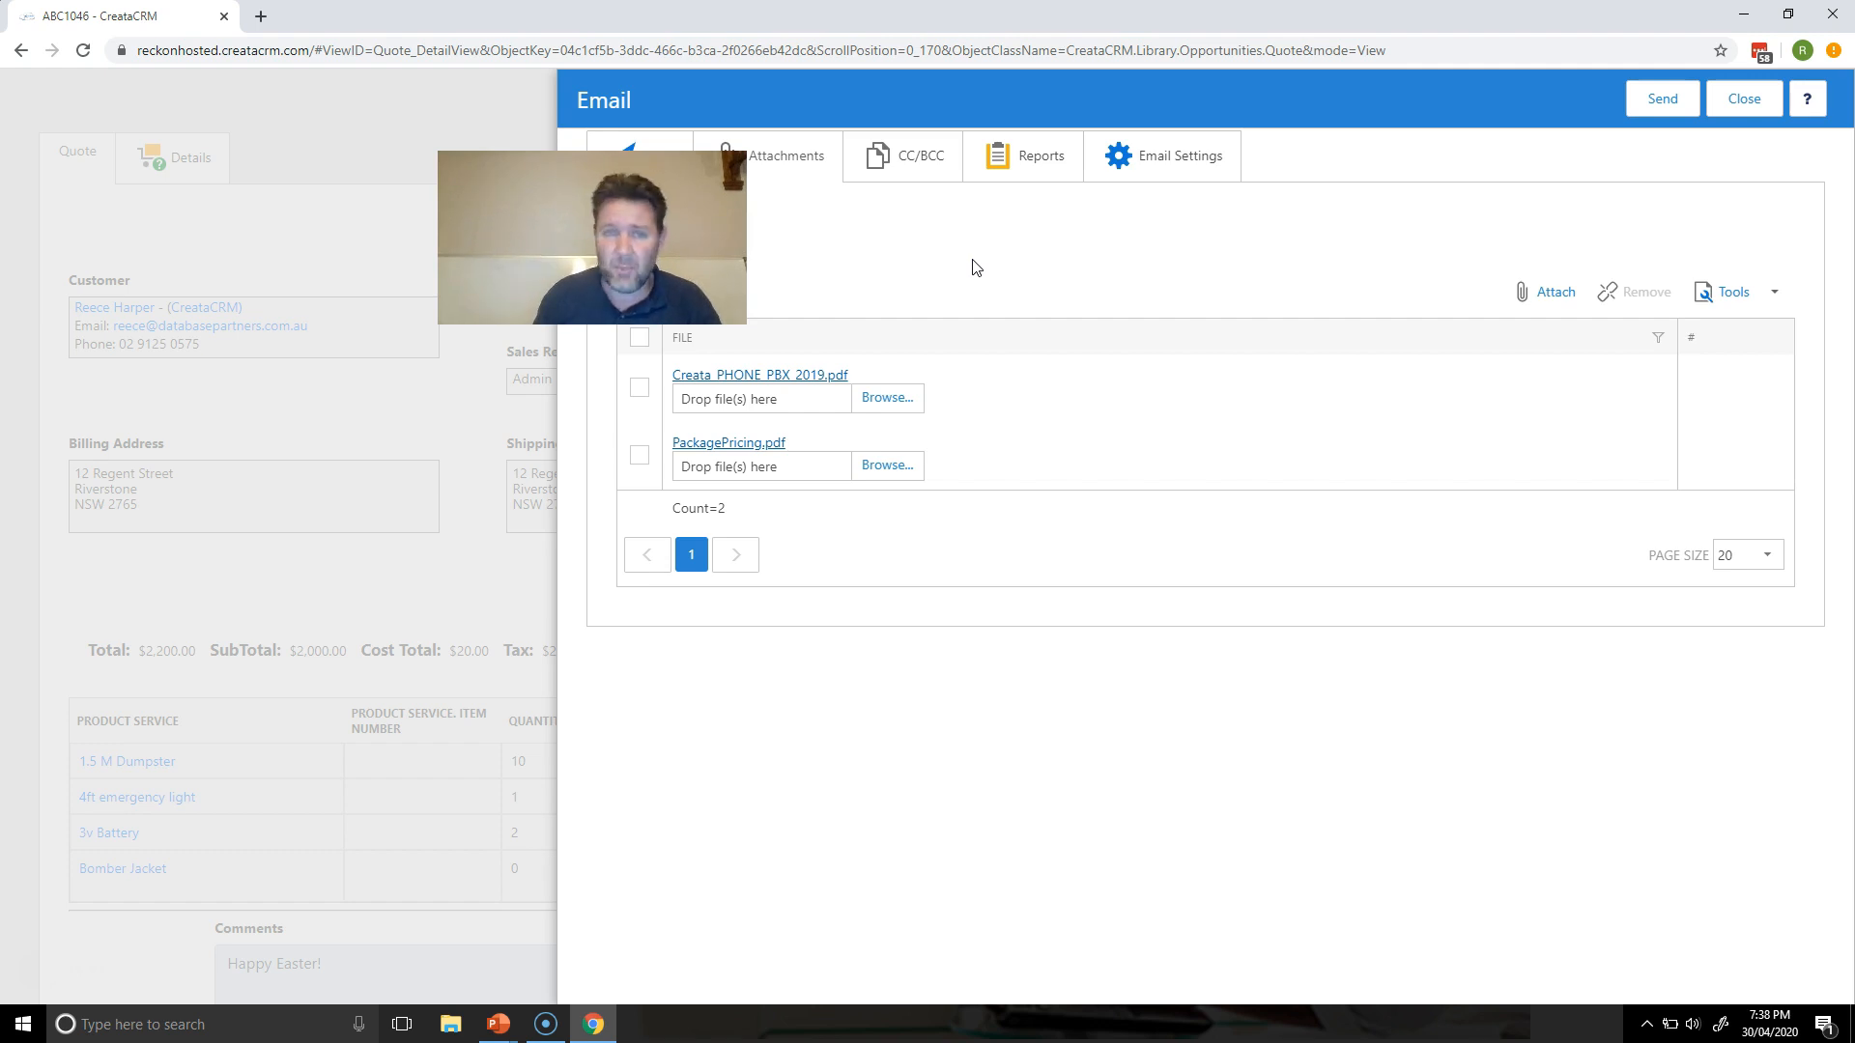
left_click(715, 145)
left_click(645, 145)
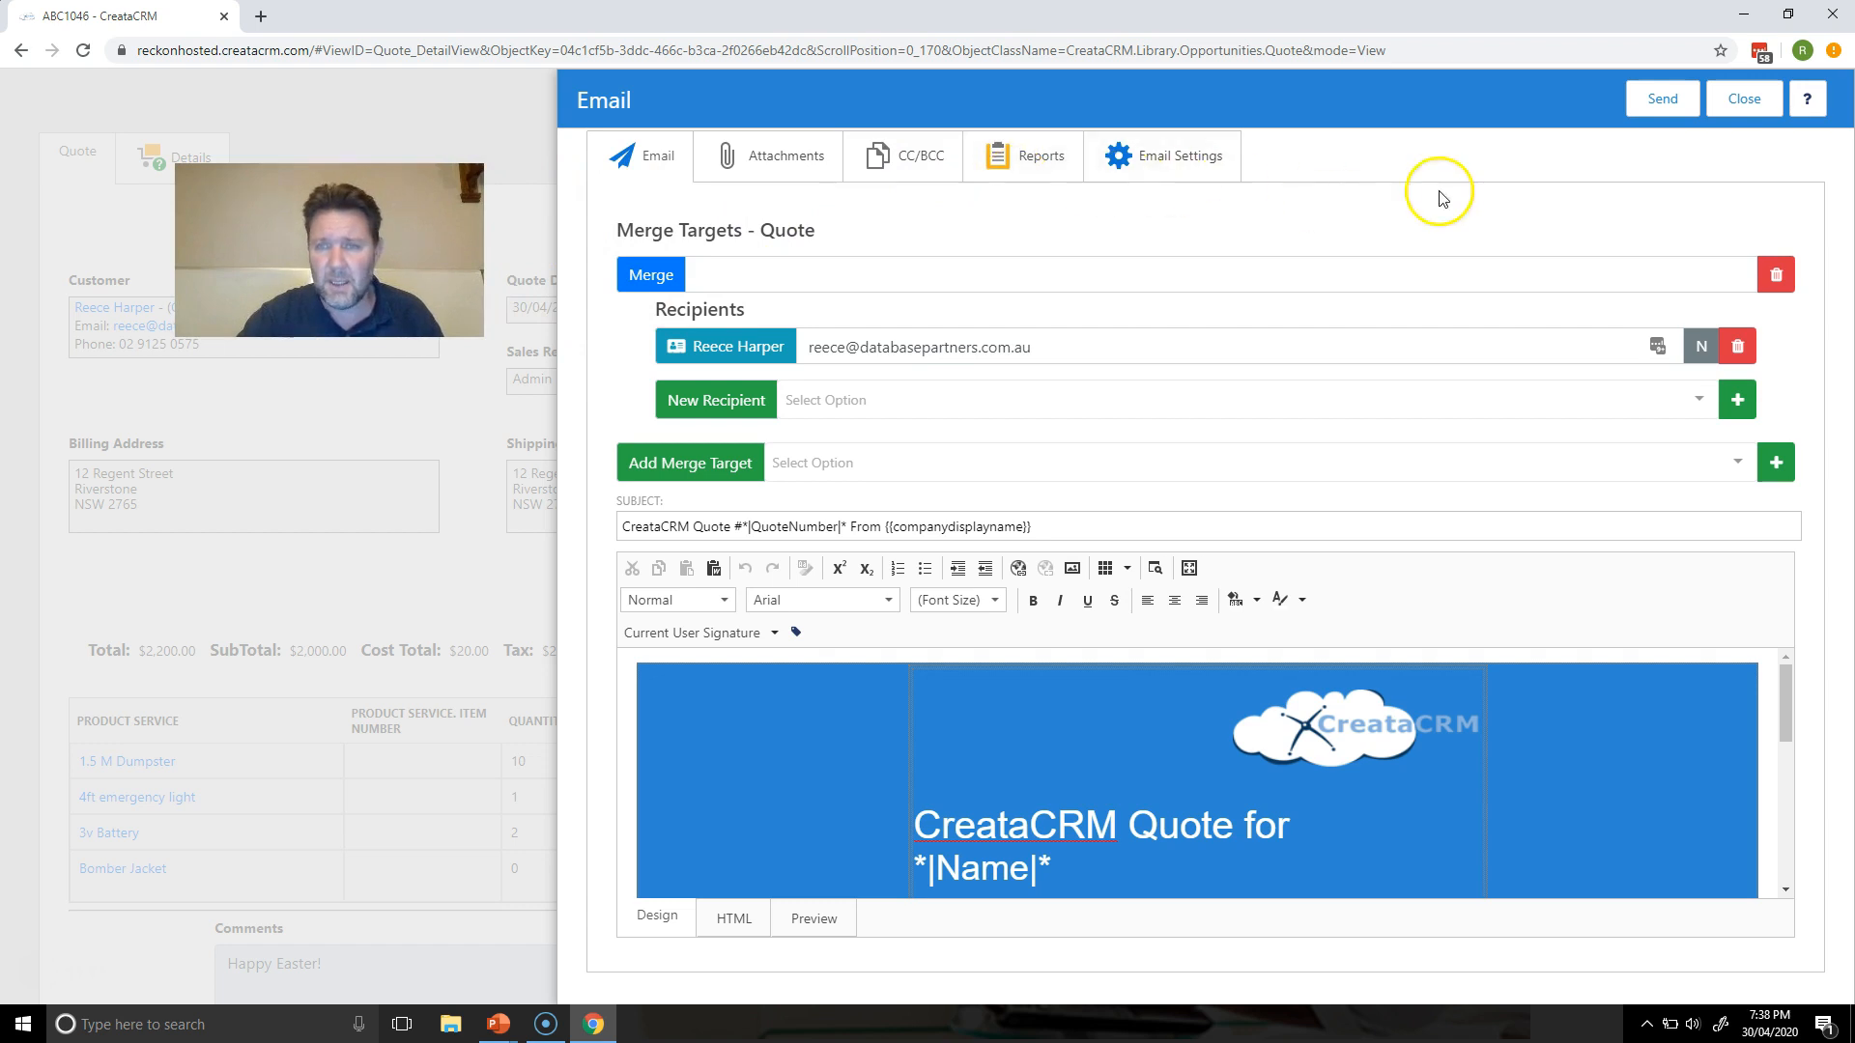
left_click(1743, 98)
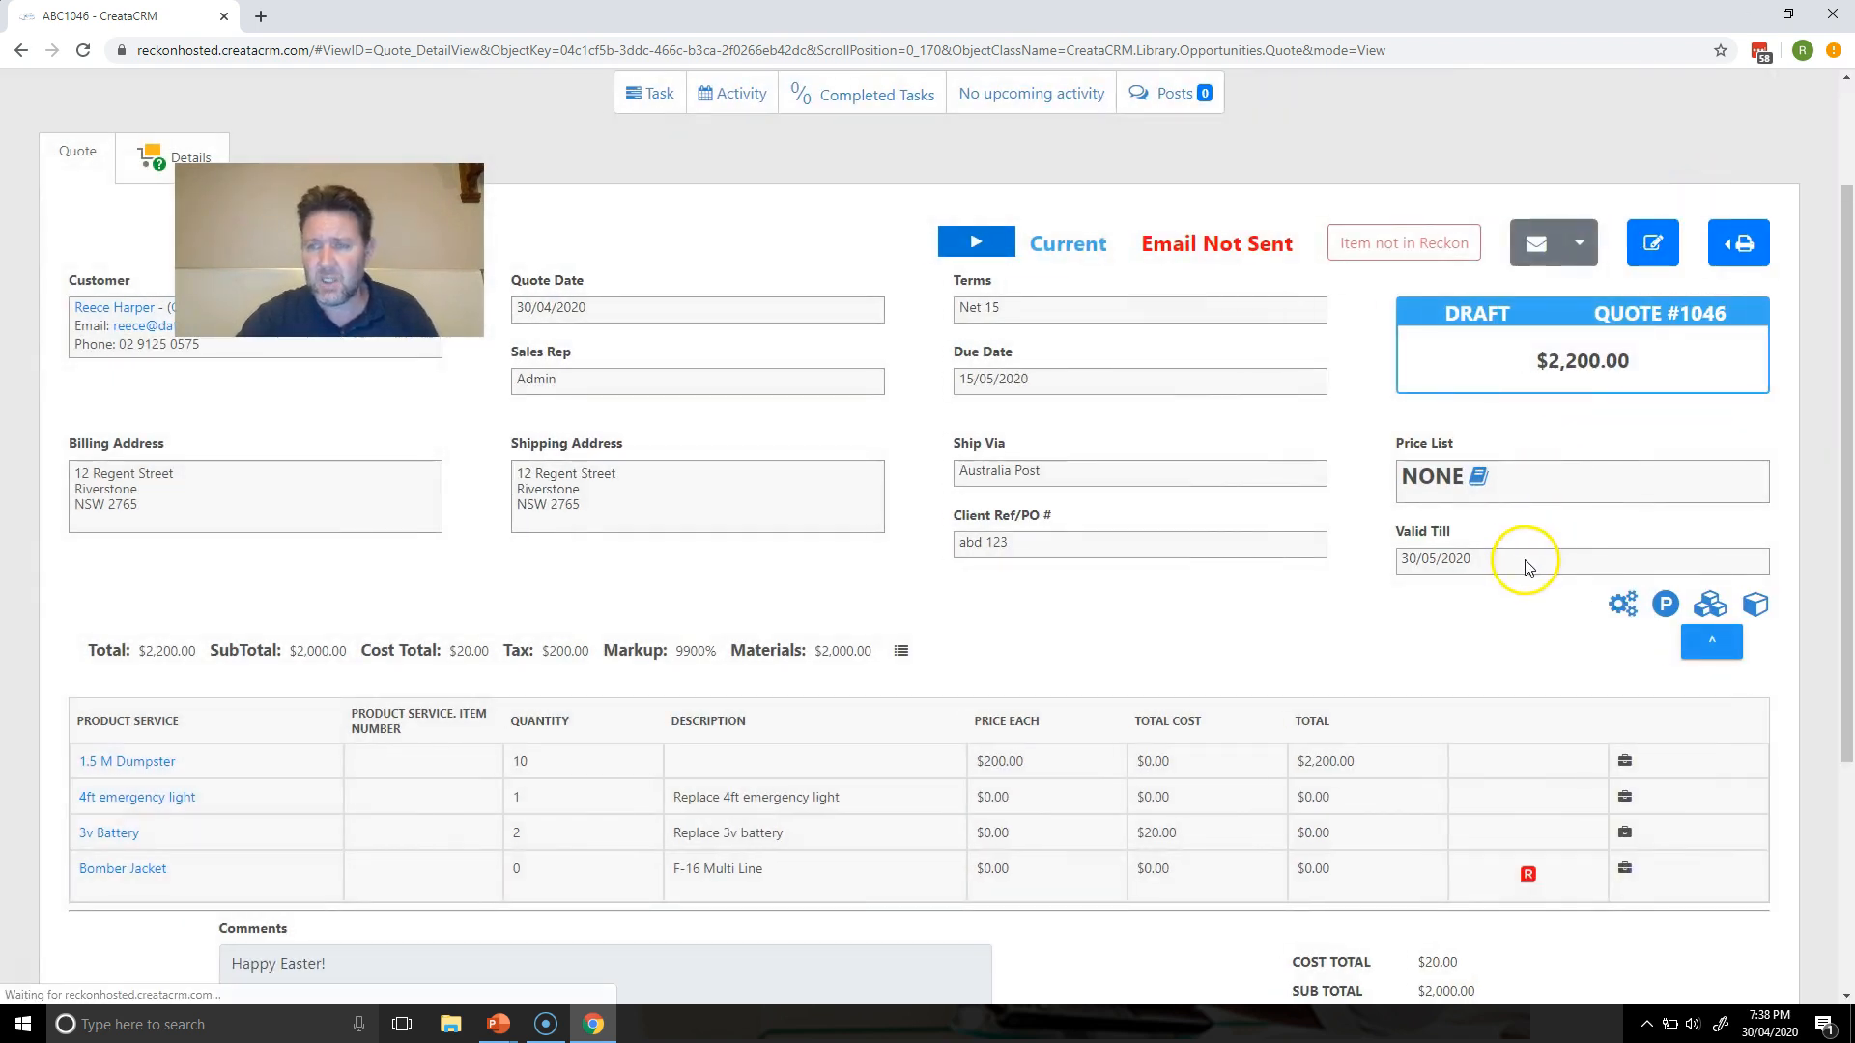
Show all quote email templates and open Basic Quote Main Example from the list
left_click(1584, 248)
left_click(1589, 450)
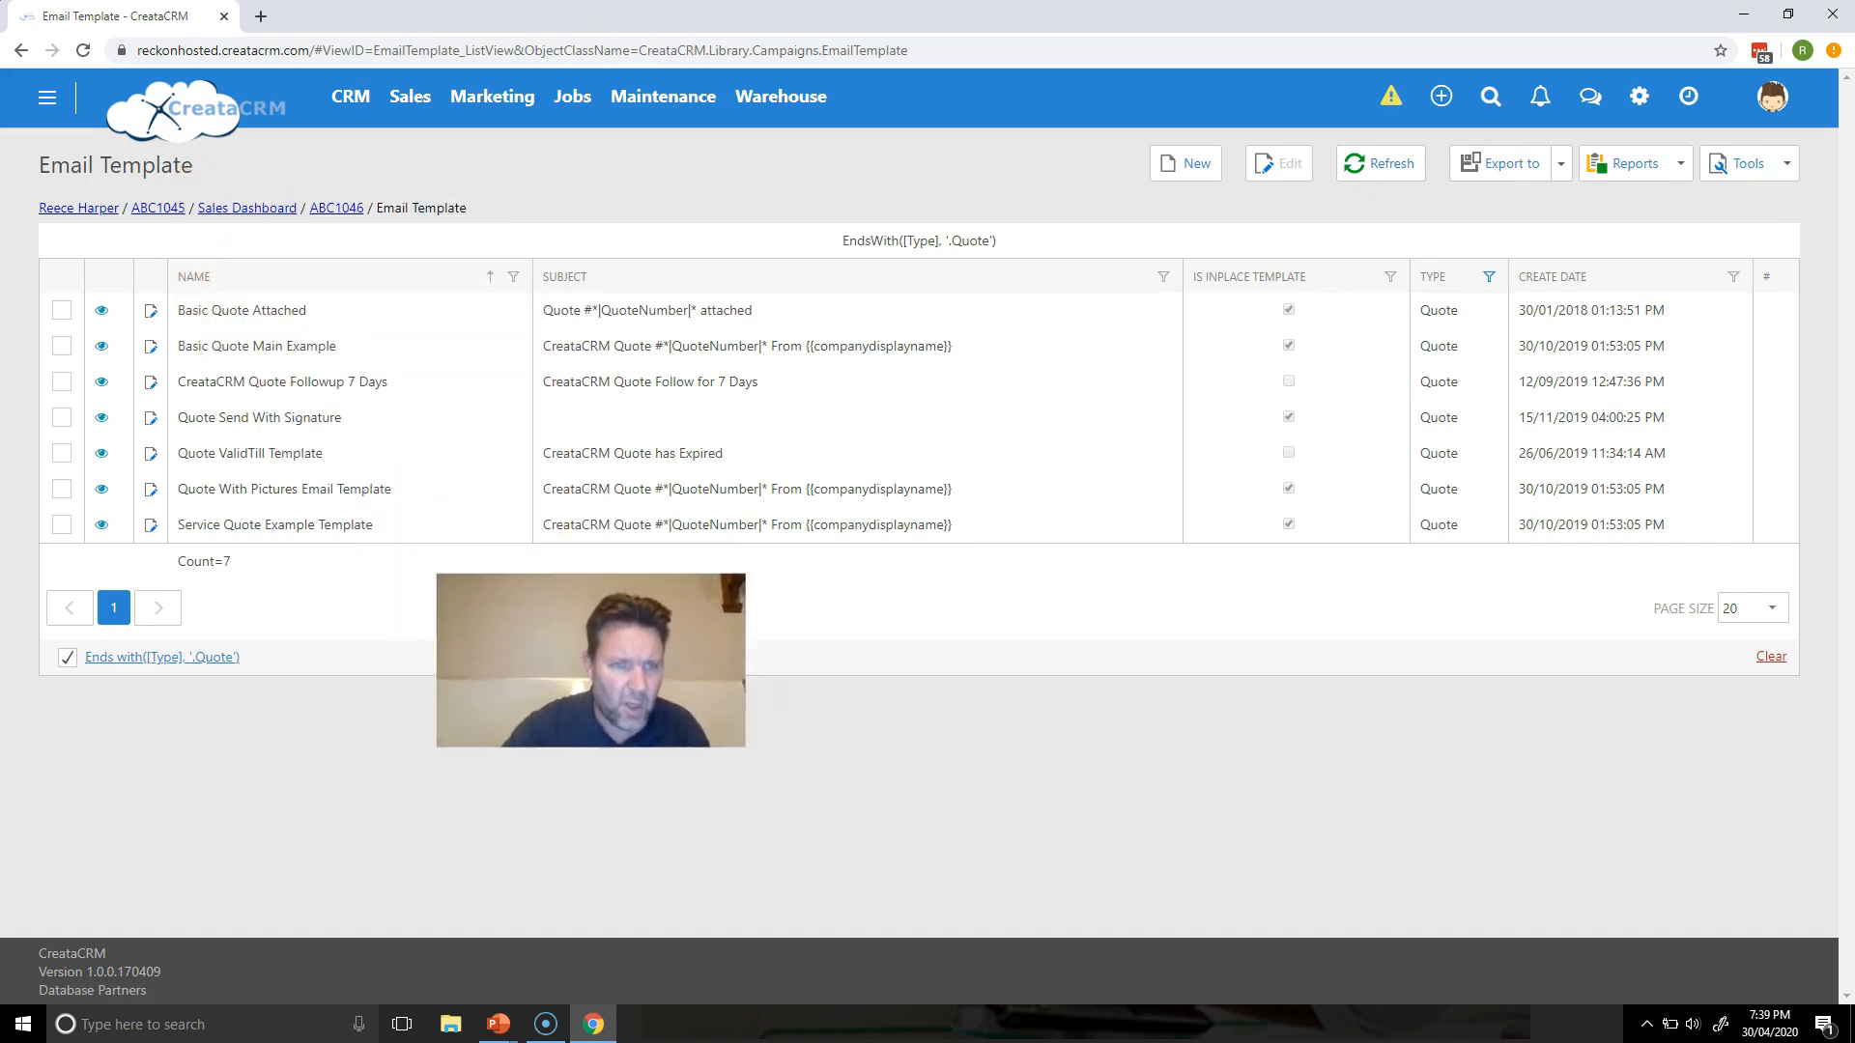
left_click(283, 353)
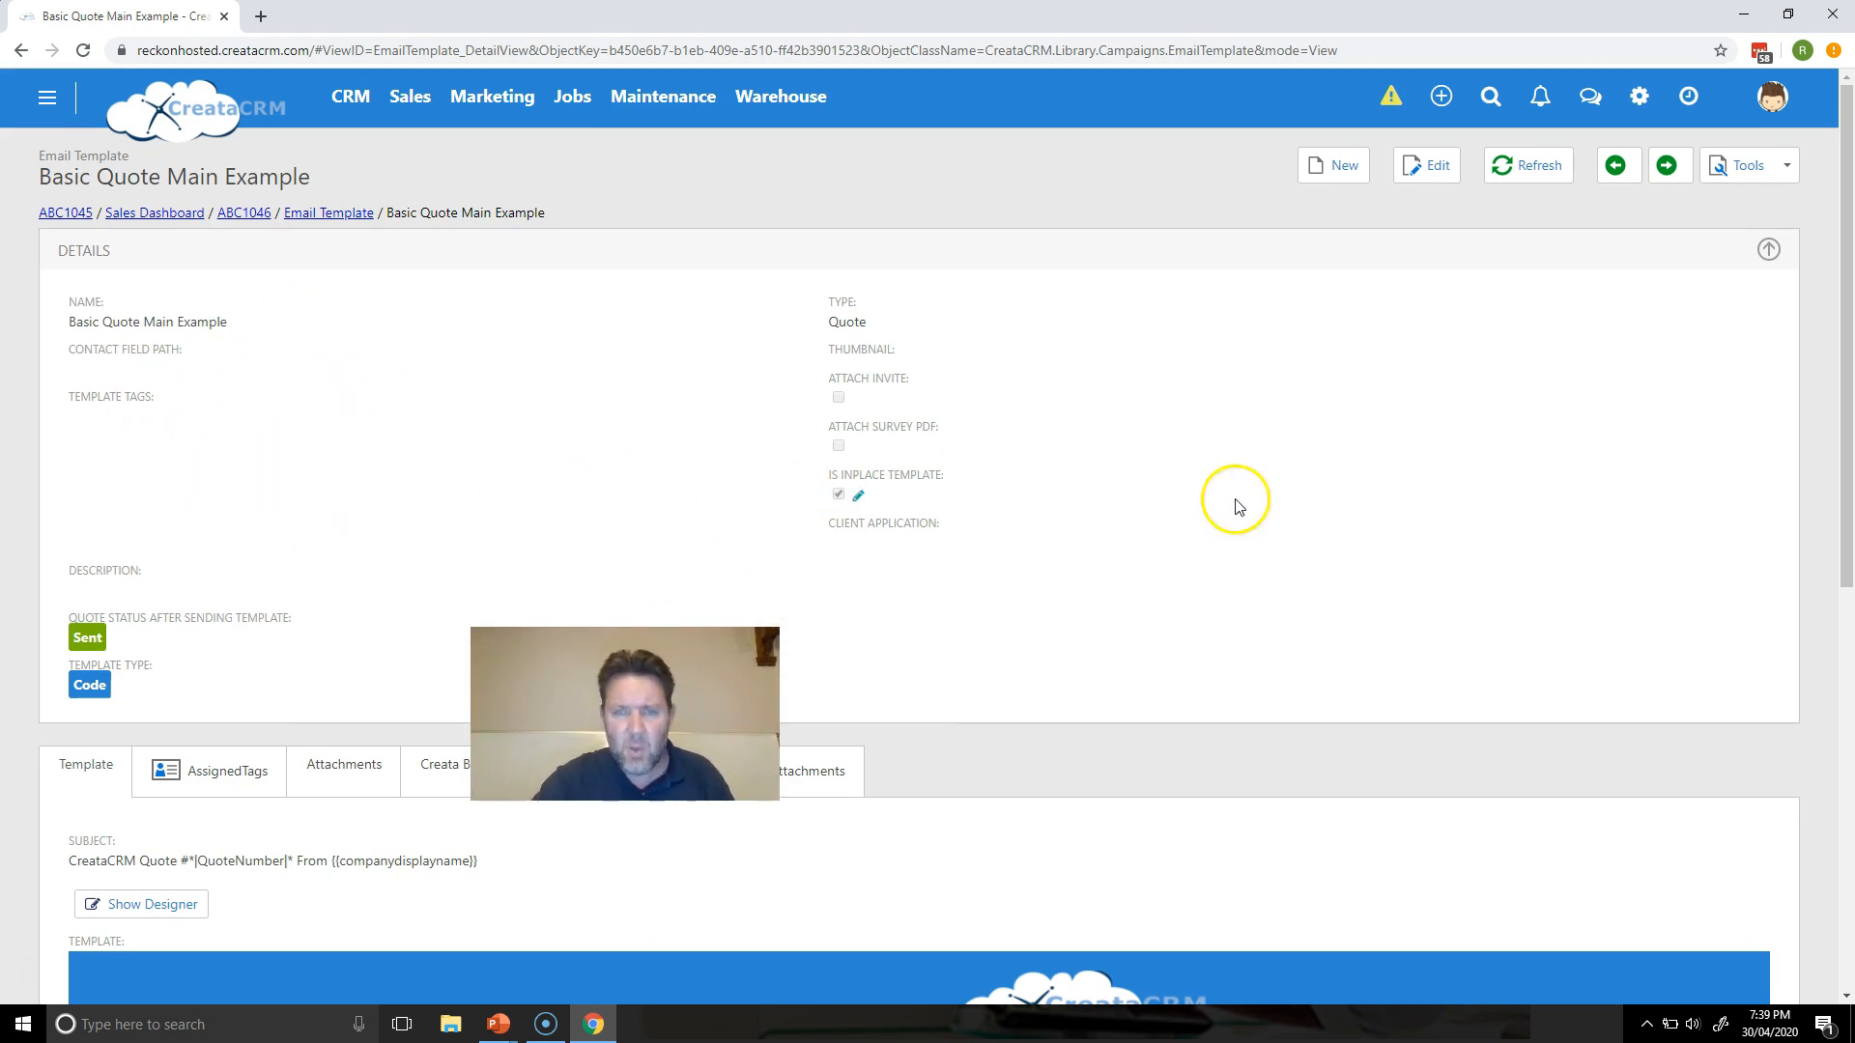
Examine the Basic Quote Main Example template's body, report attachments and file attachments
left_click_drag(1847, 379, 1838, 600)
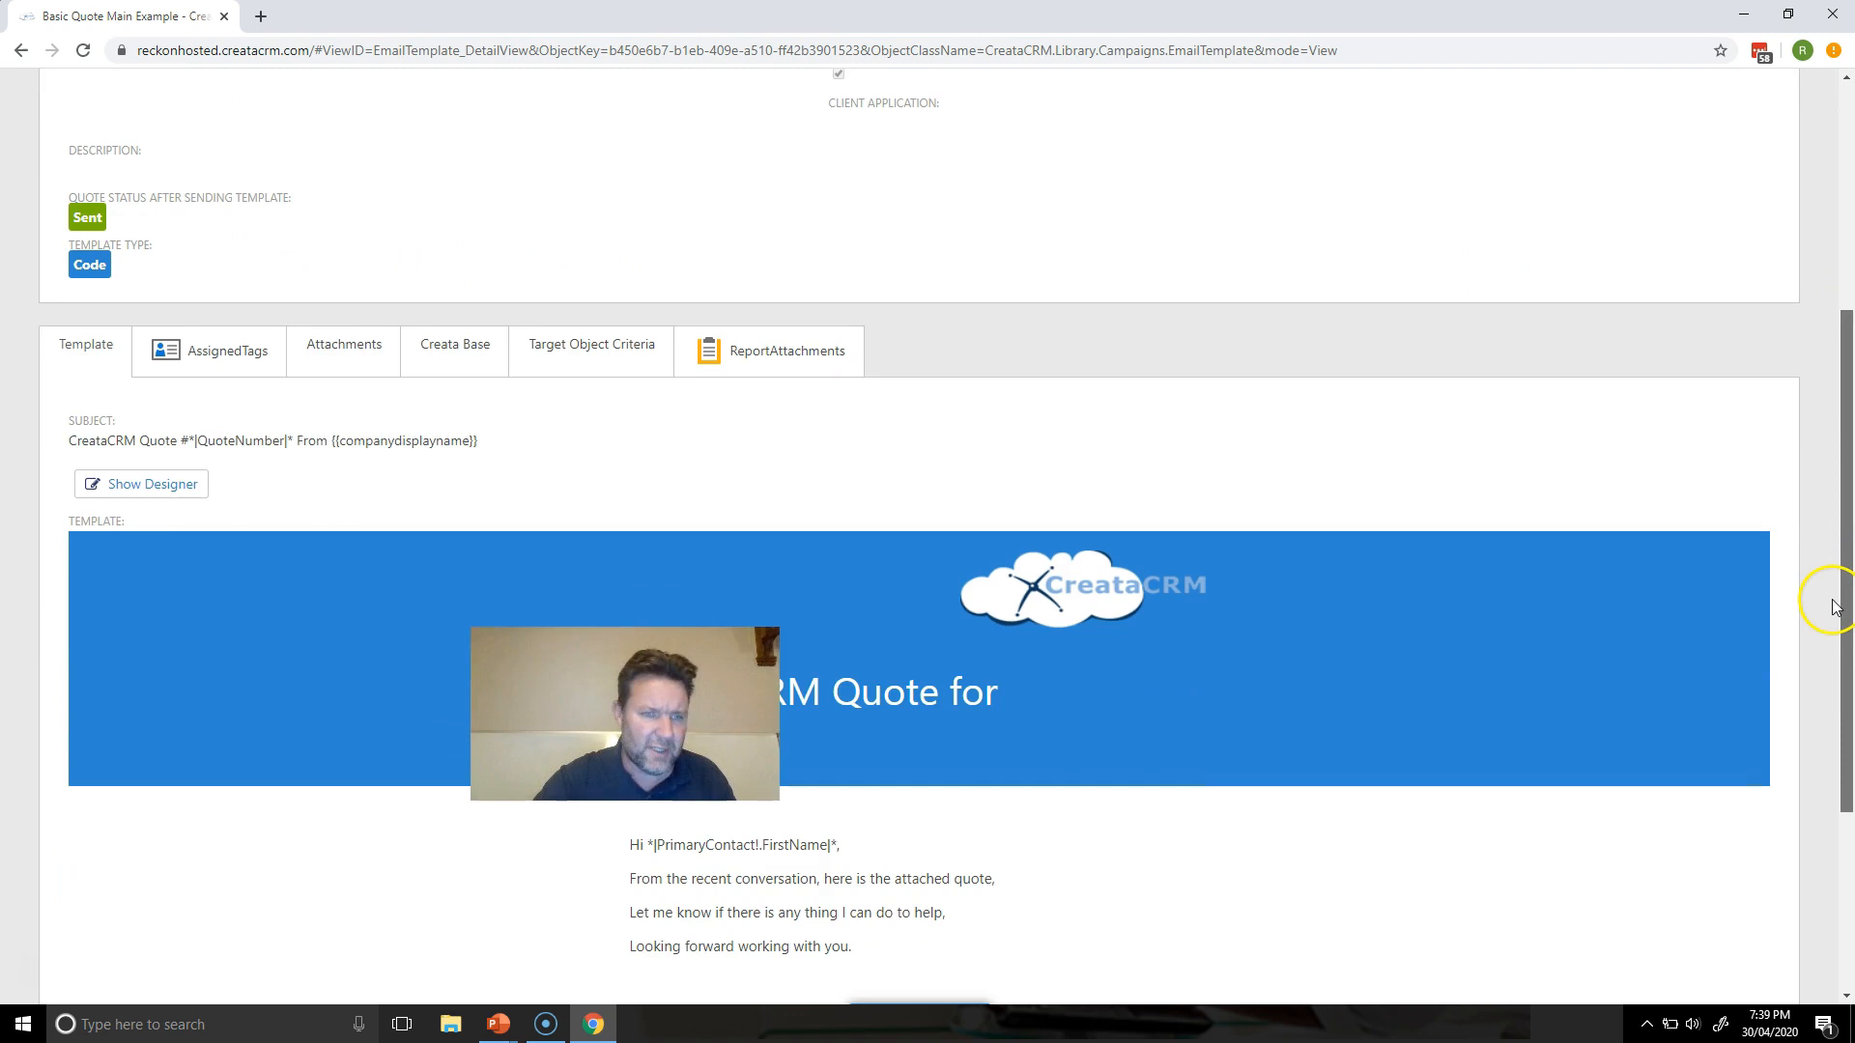
left_click(811, 358)
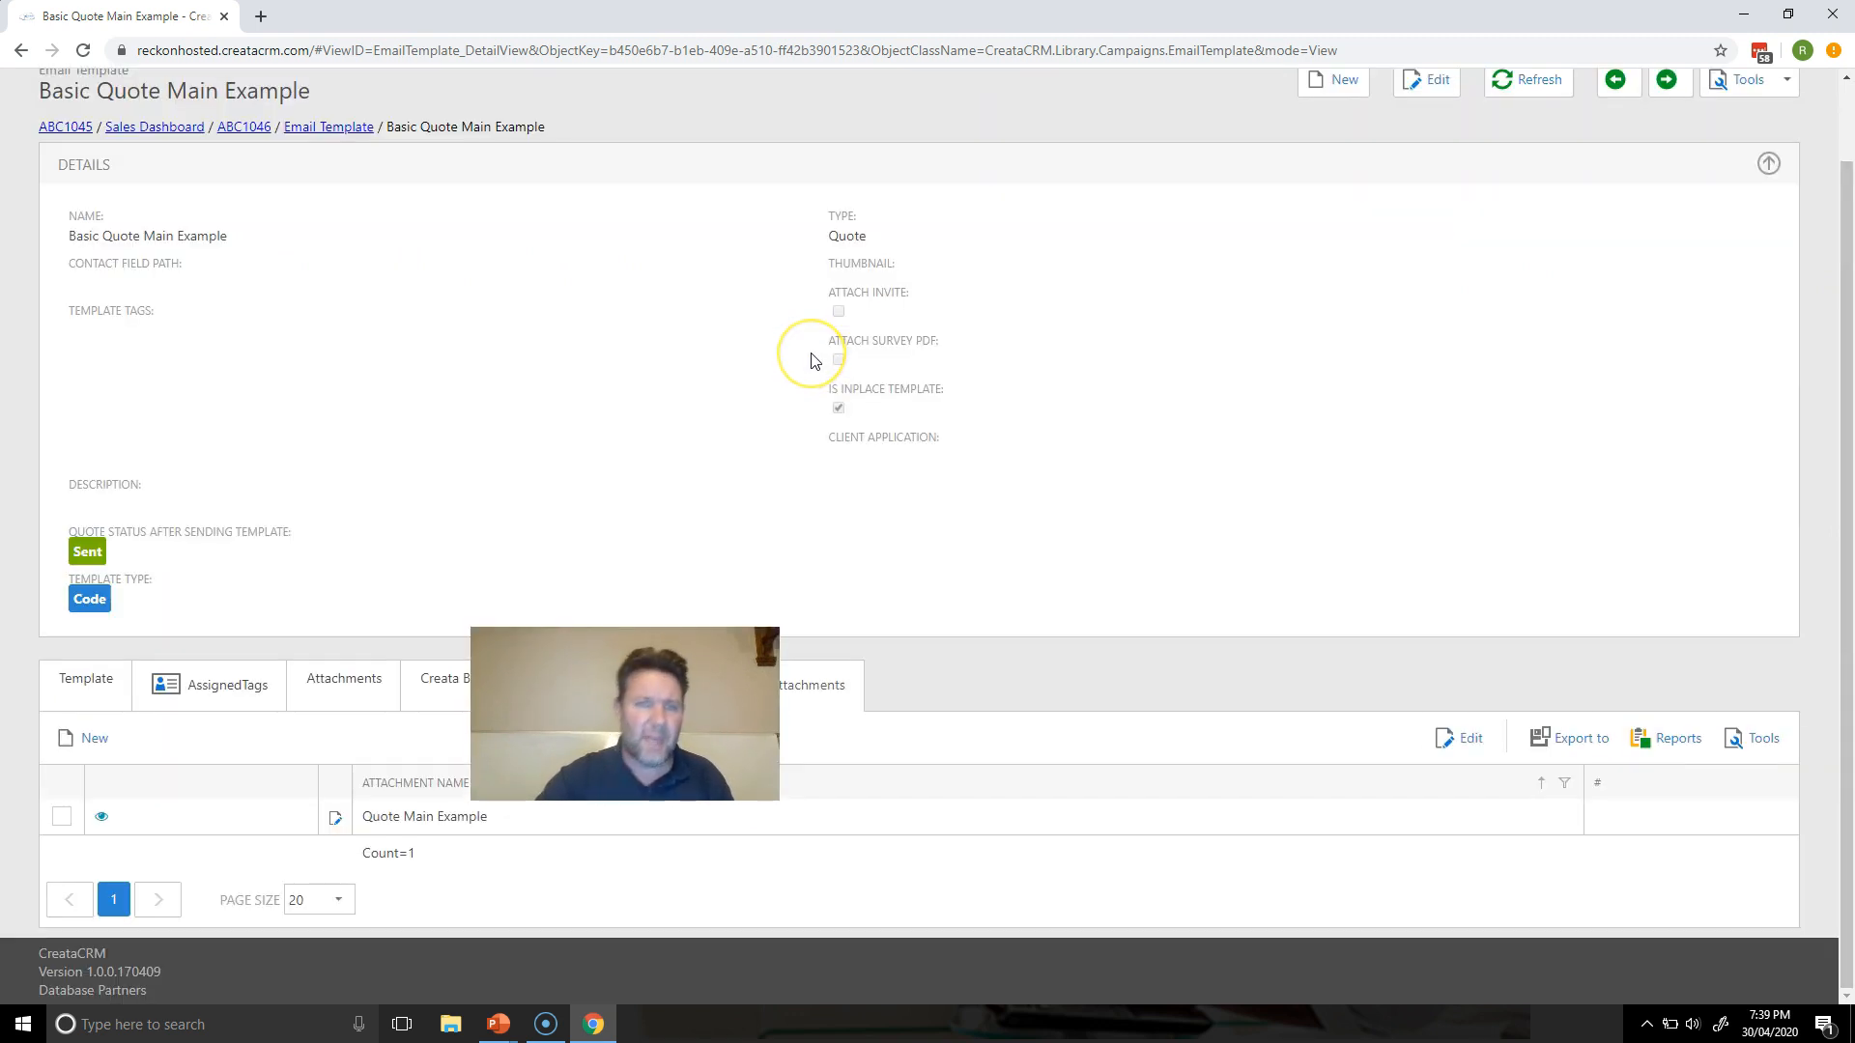
left_click(376, 701)
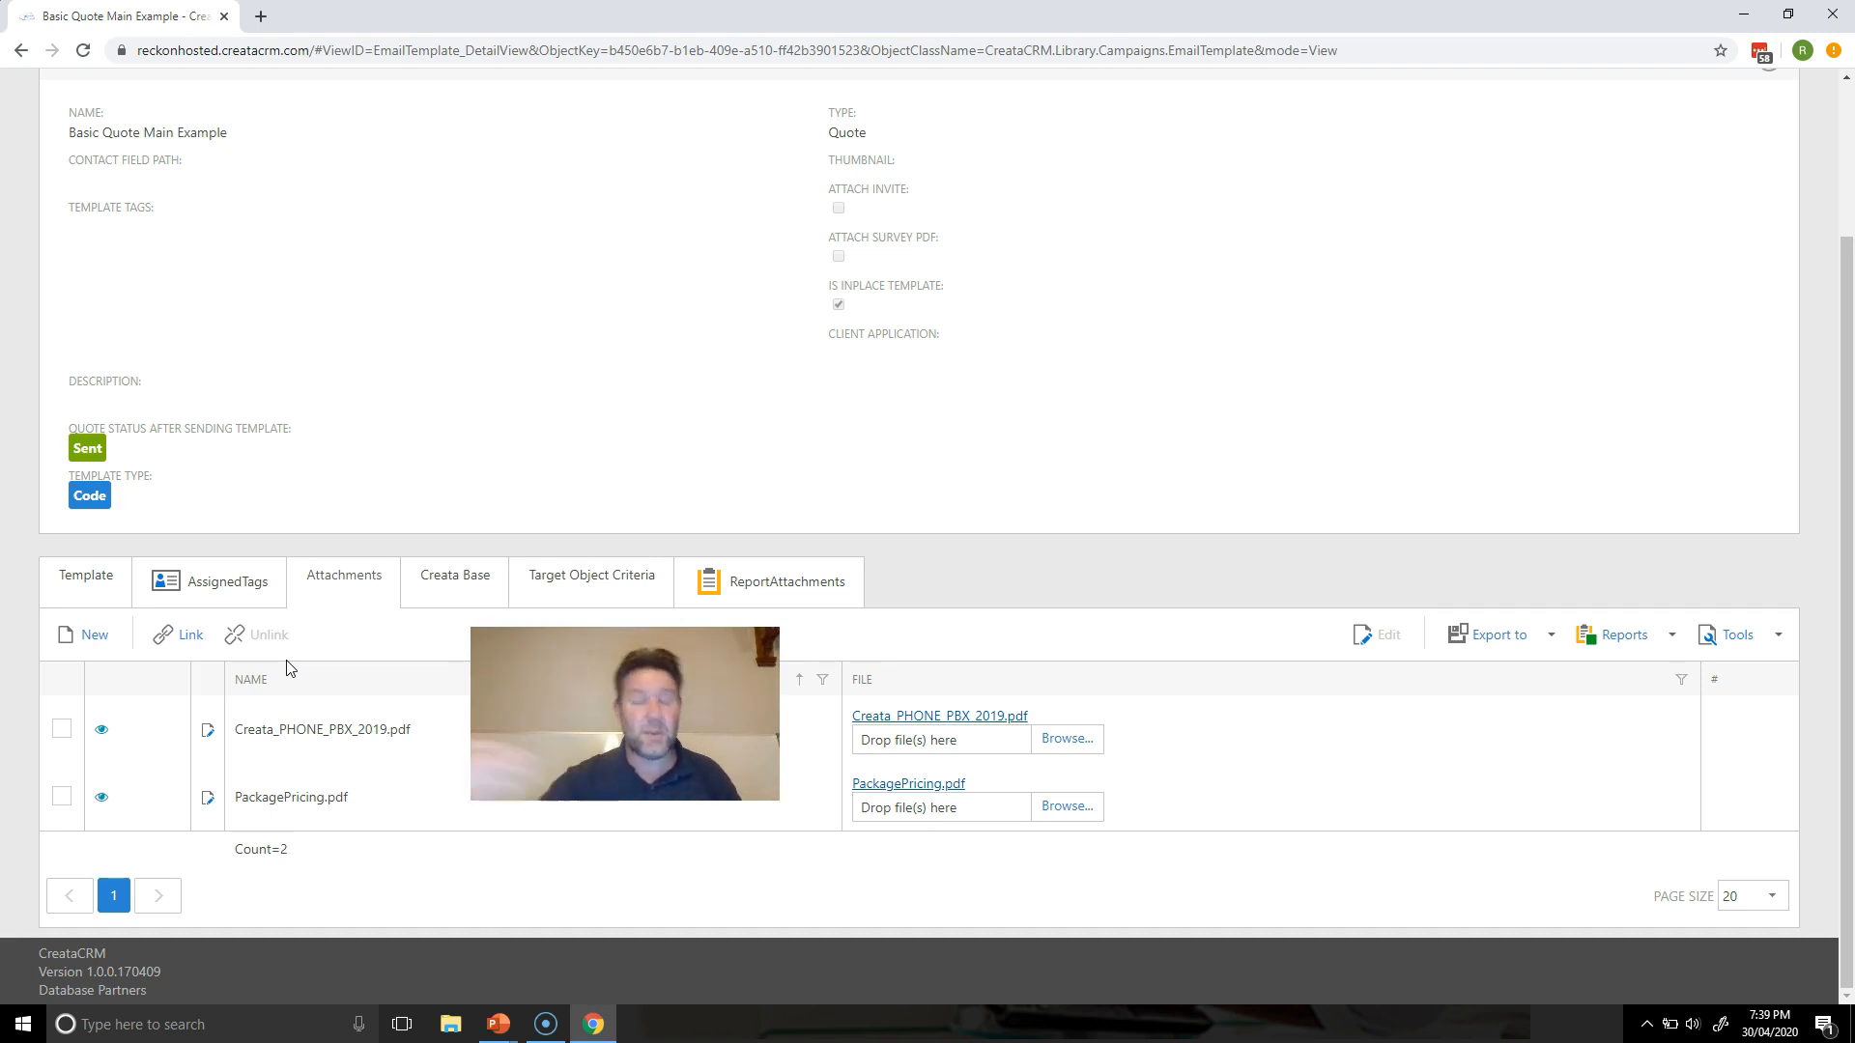
left_click(80, 576)
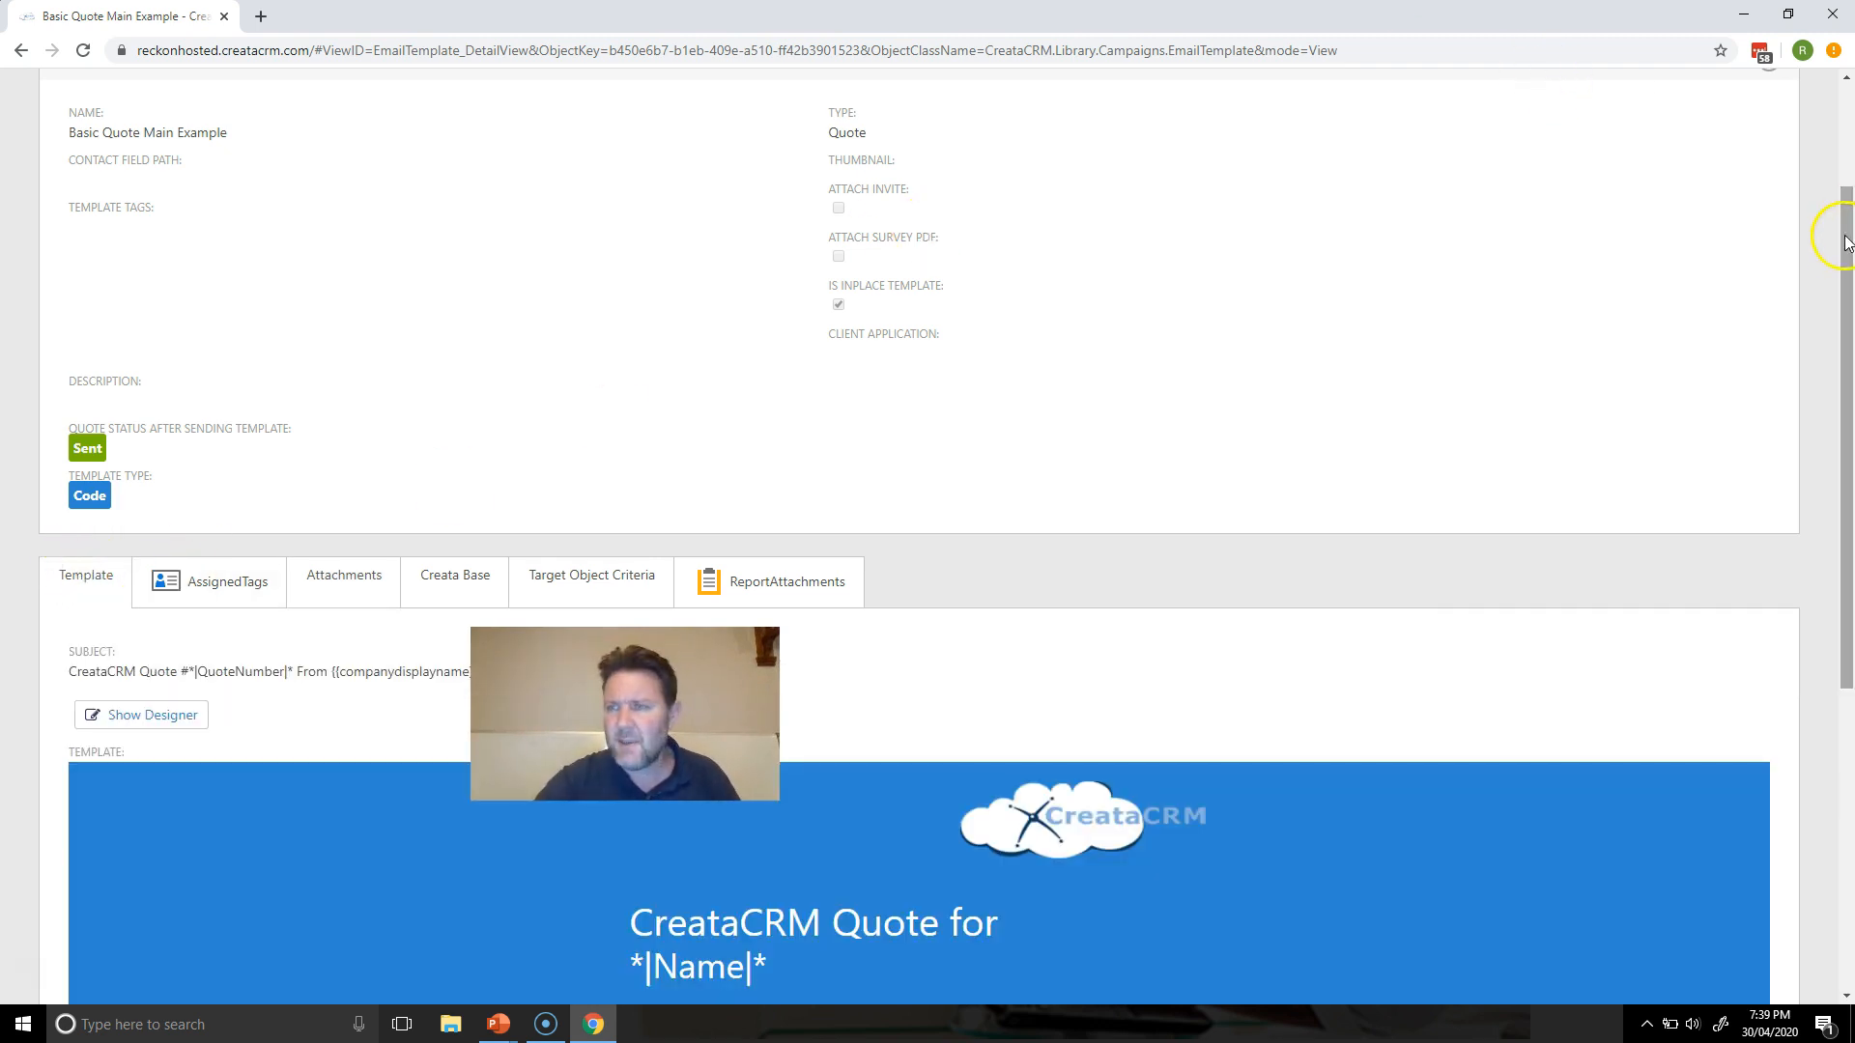
Examine the tools available for the email template, including its test send, test merge and clone options
left_click_drag(1846, 241, 1830, 74)
left_click(1744, 166)
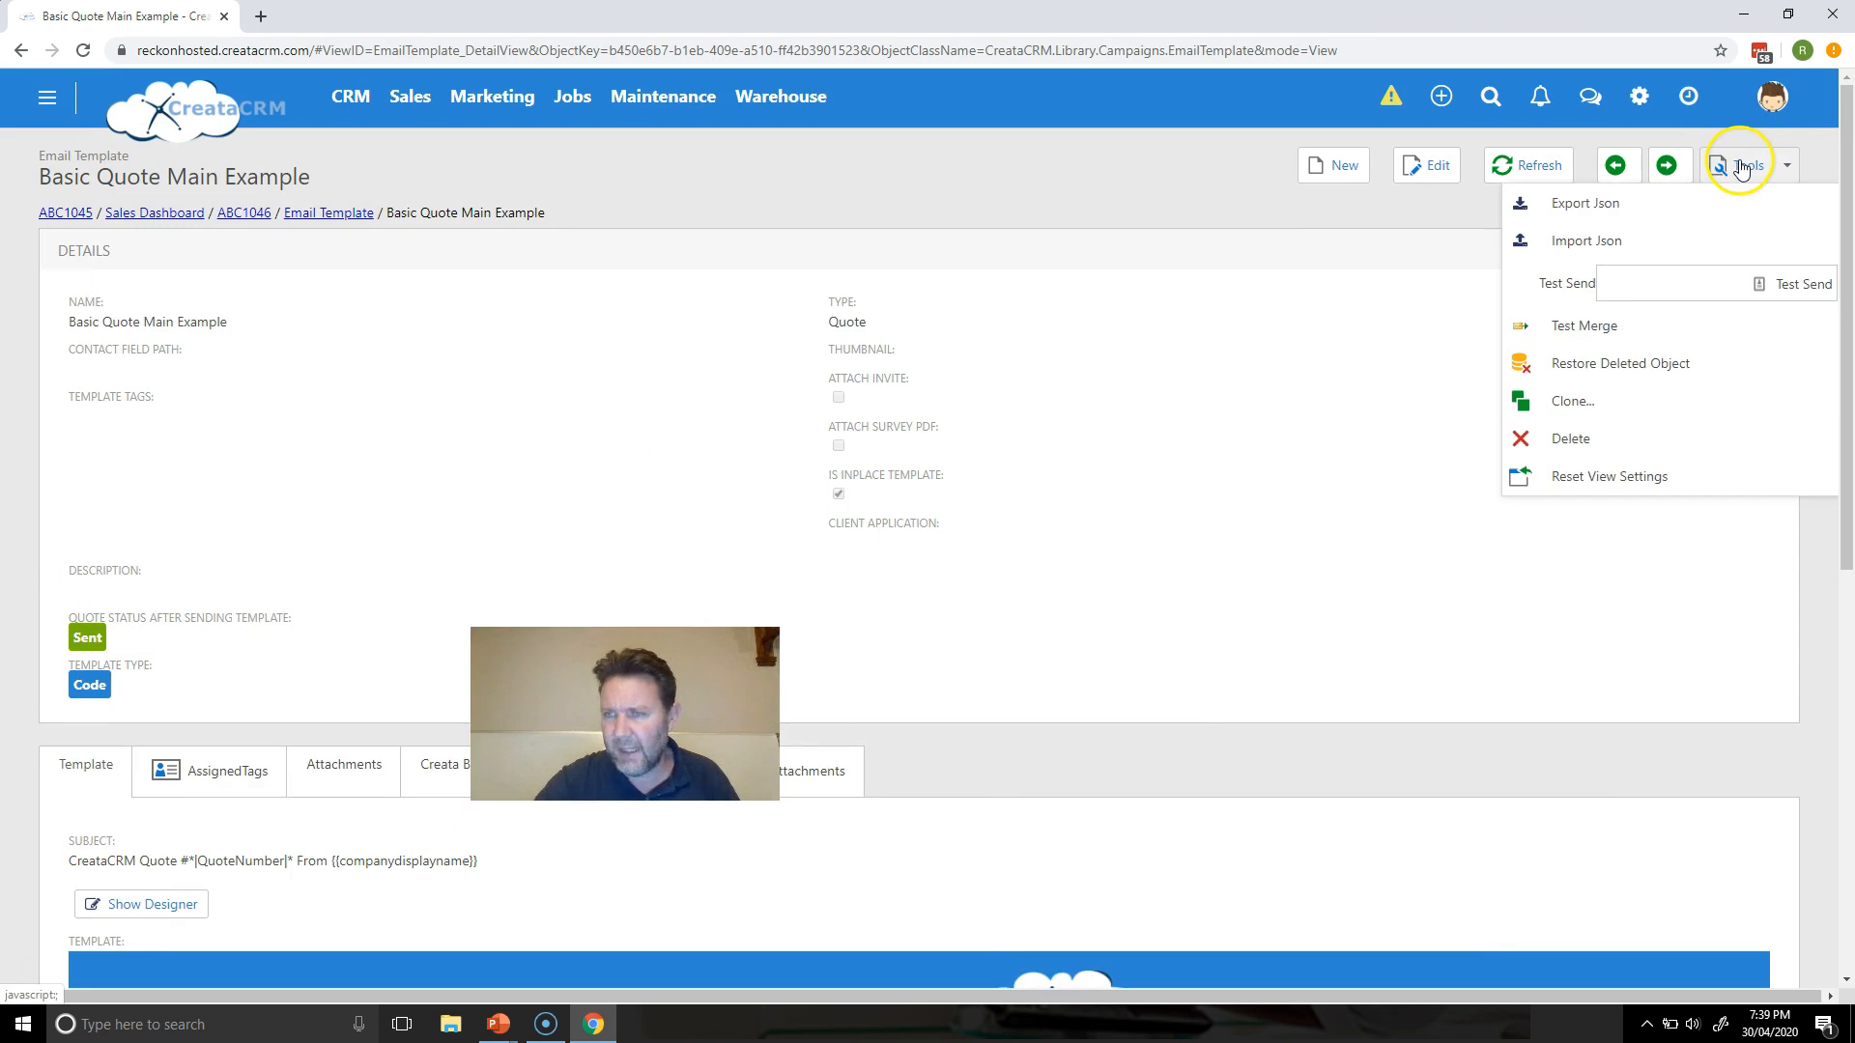
left_click(1354, 335)
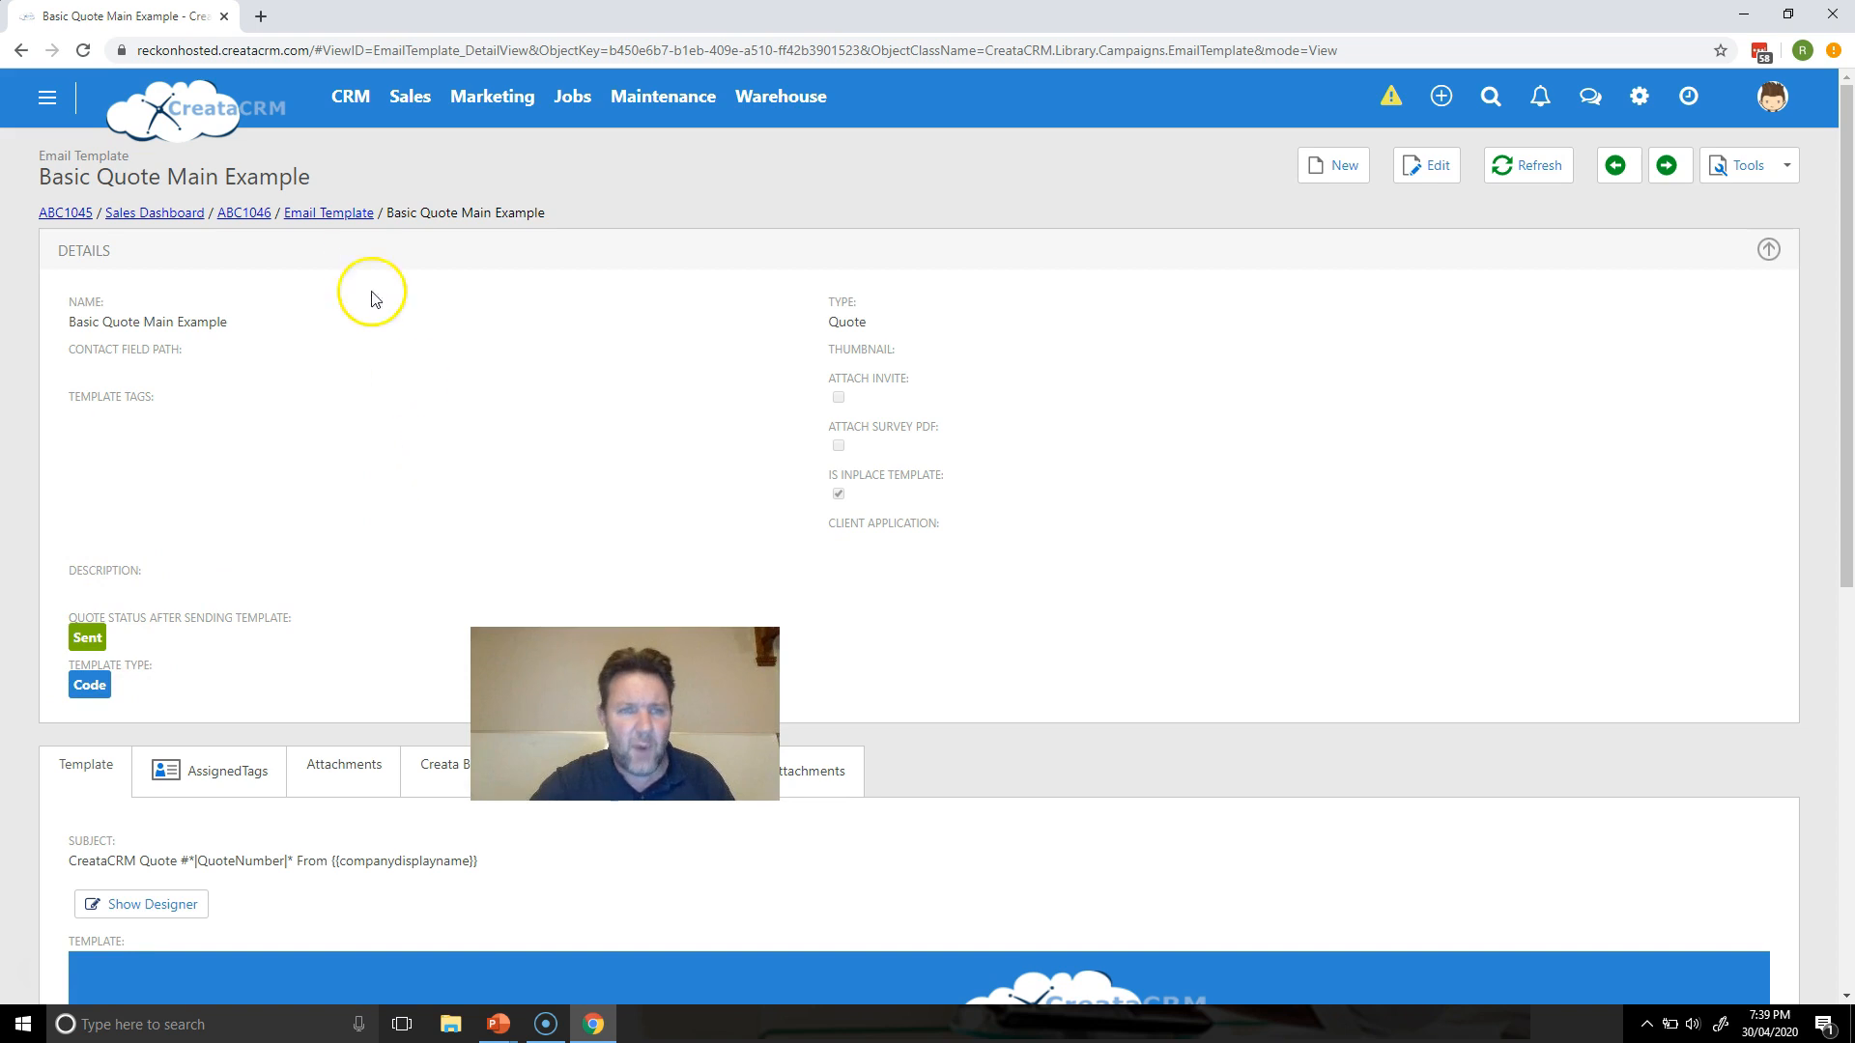
Return to the quote, review its email template choices, and view its status history without changing the status
left_click(262, 214)
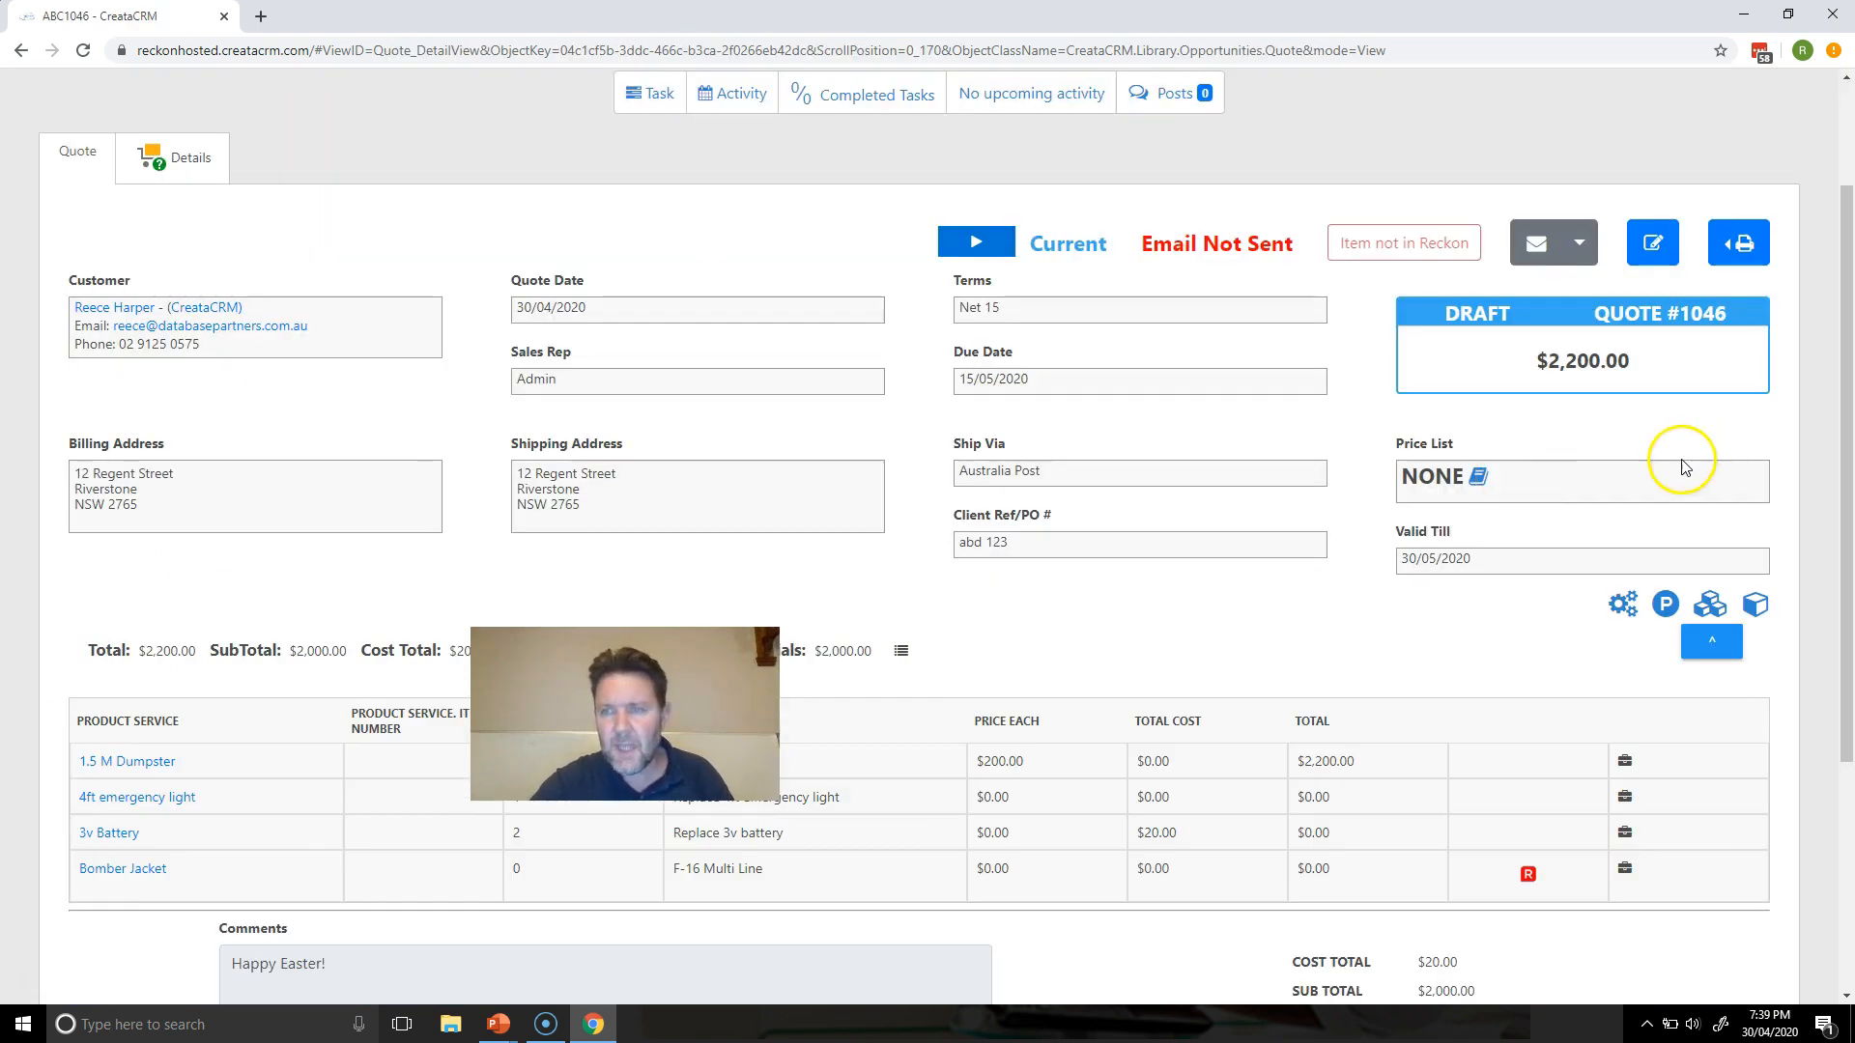
left_click(1579, 243)
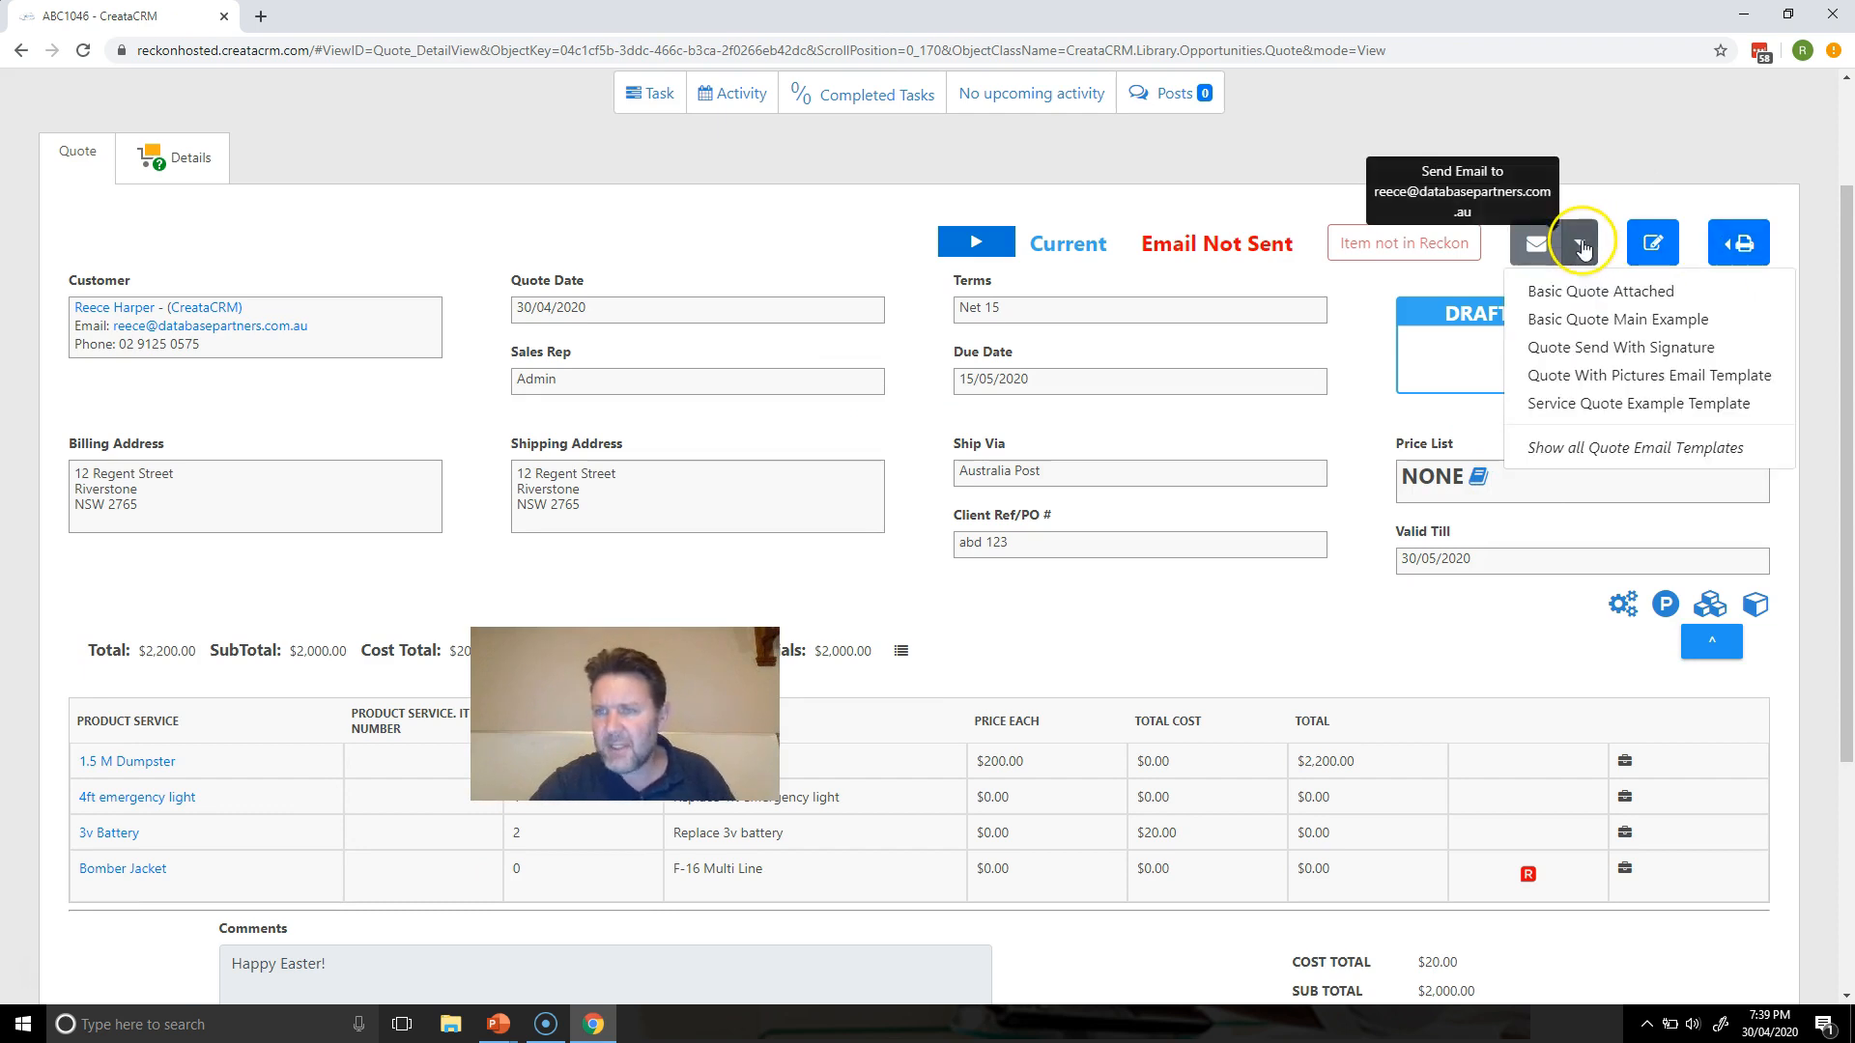
left_click(1353, 378)
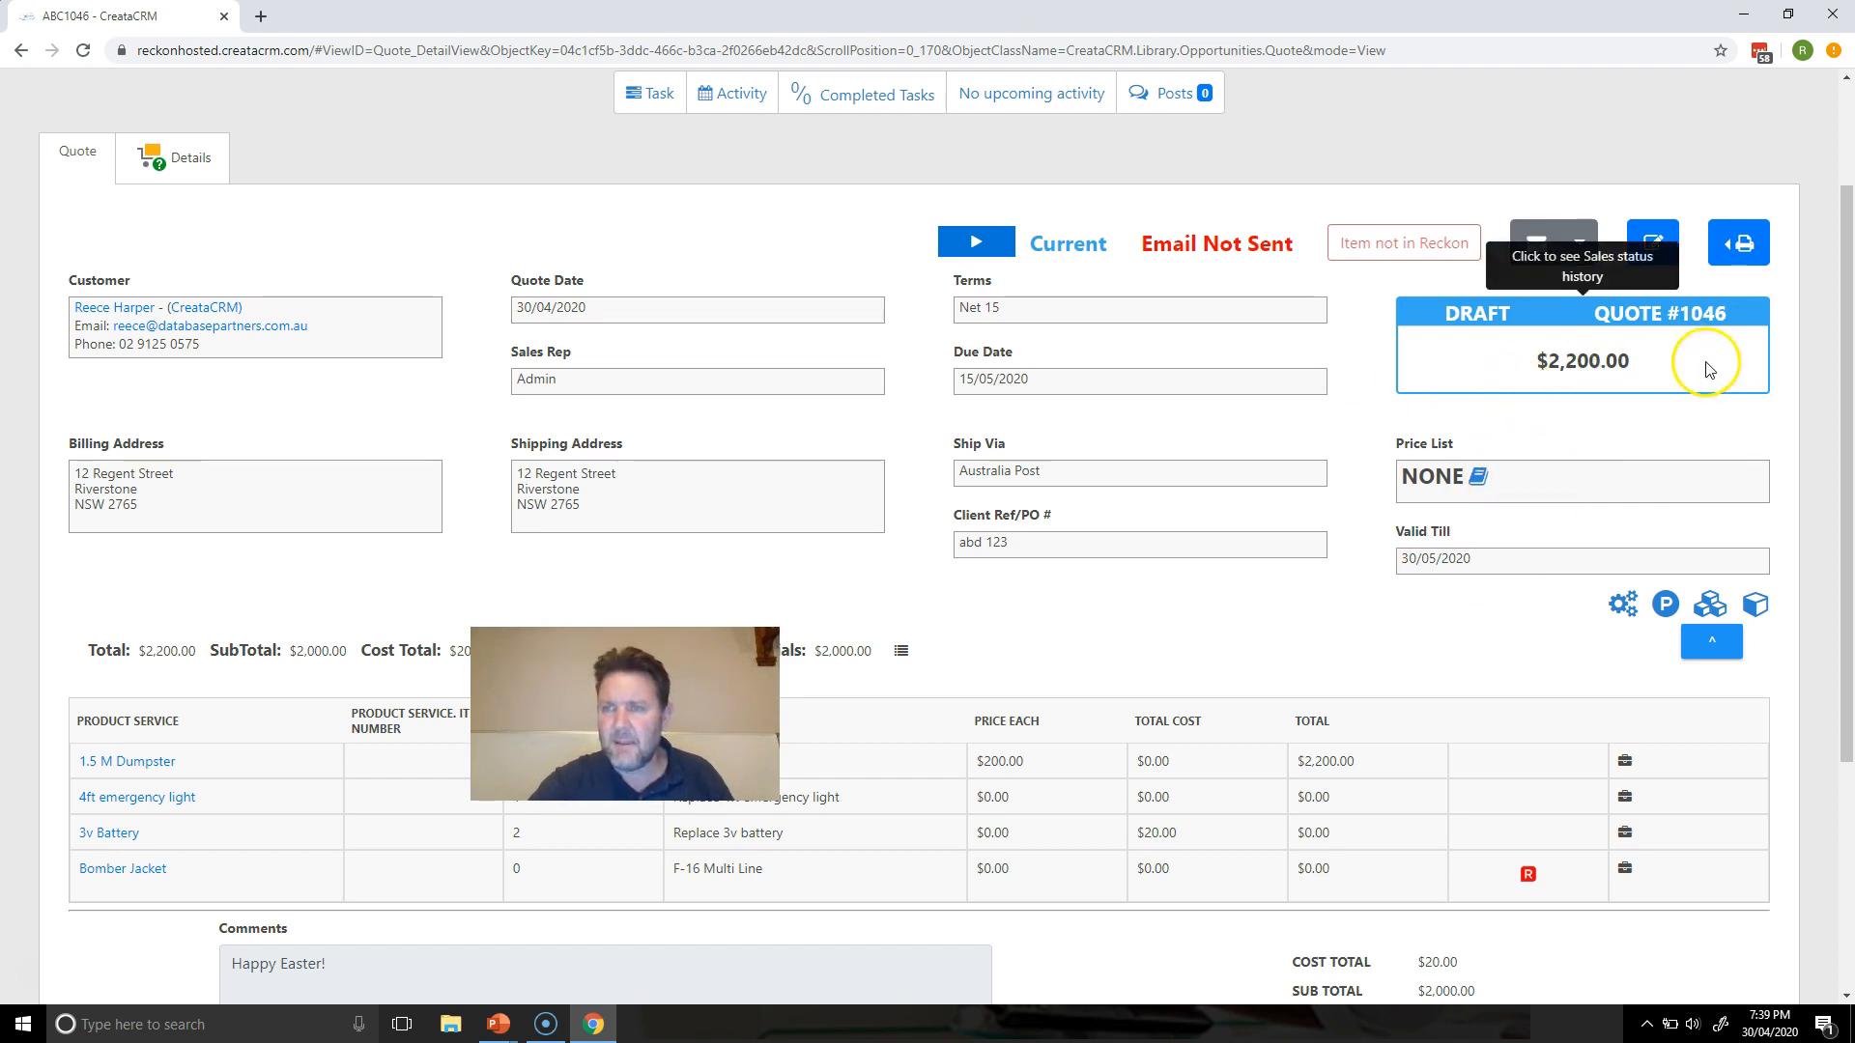
left_click(1579, 349)
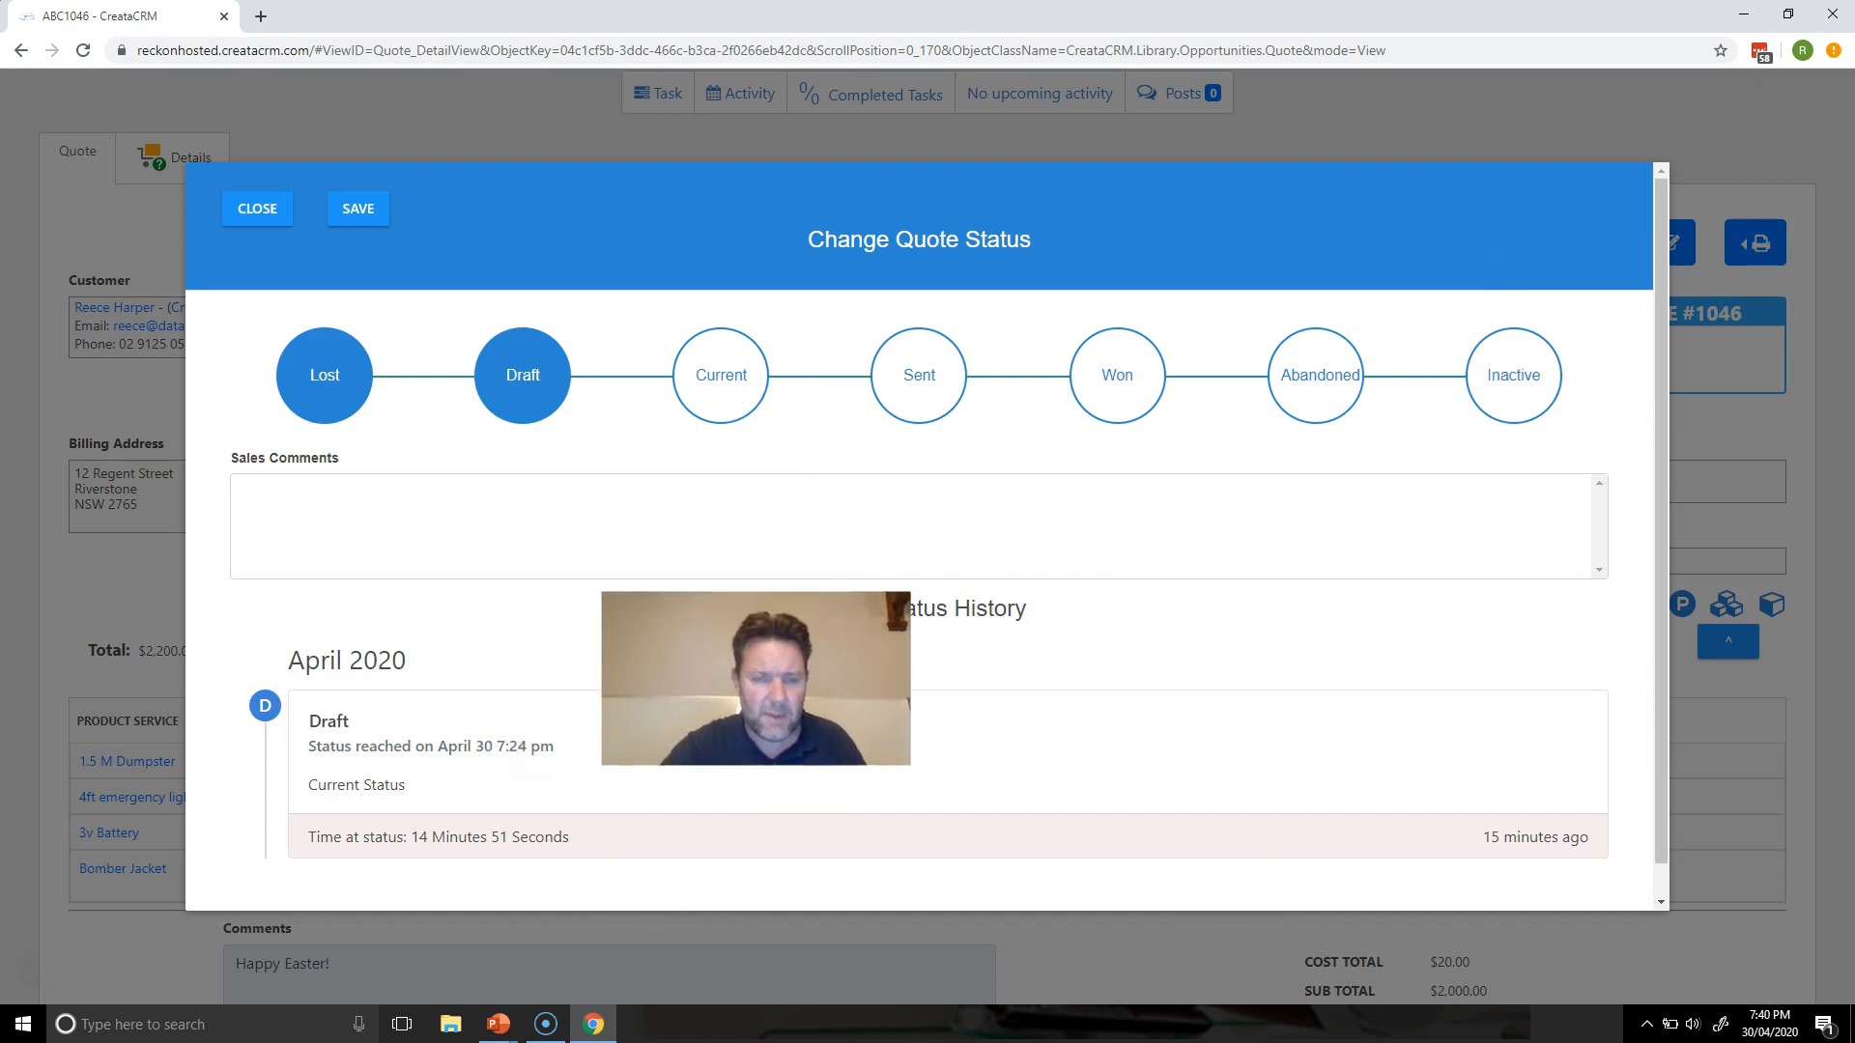
left_click(257, 208)
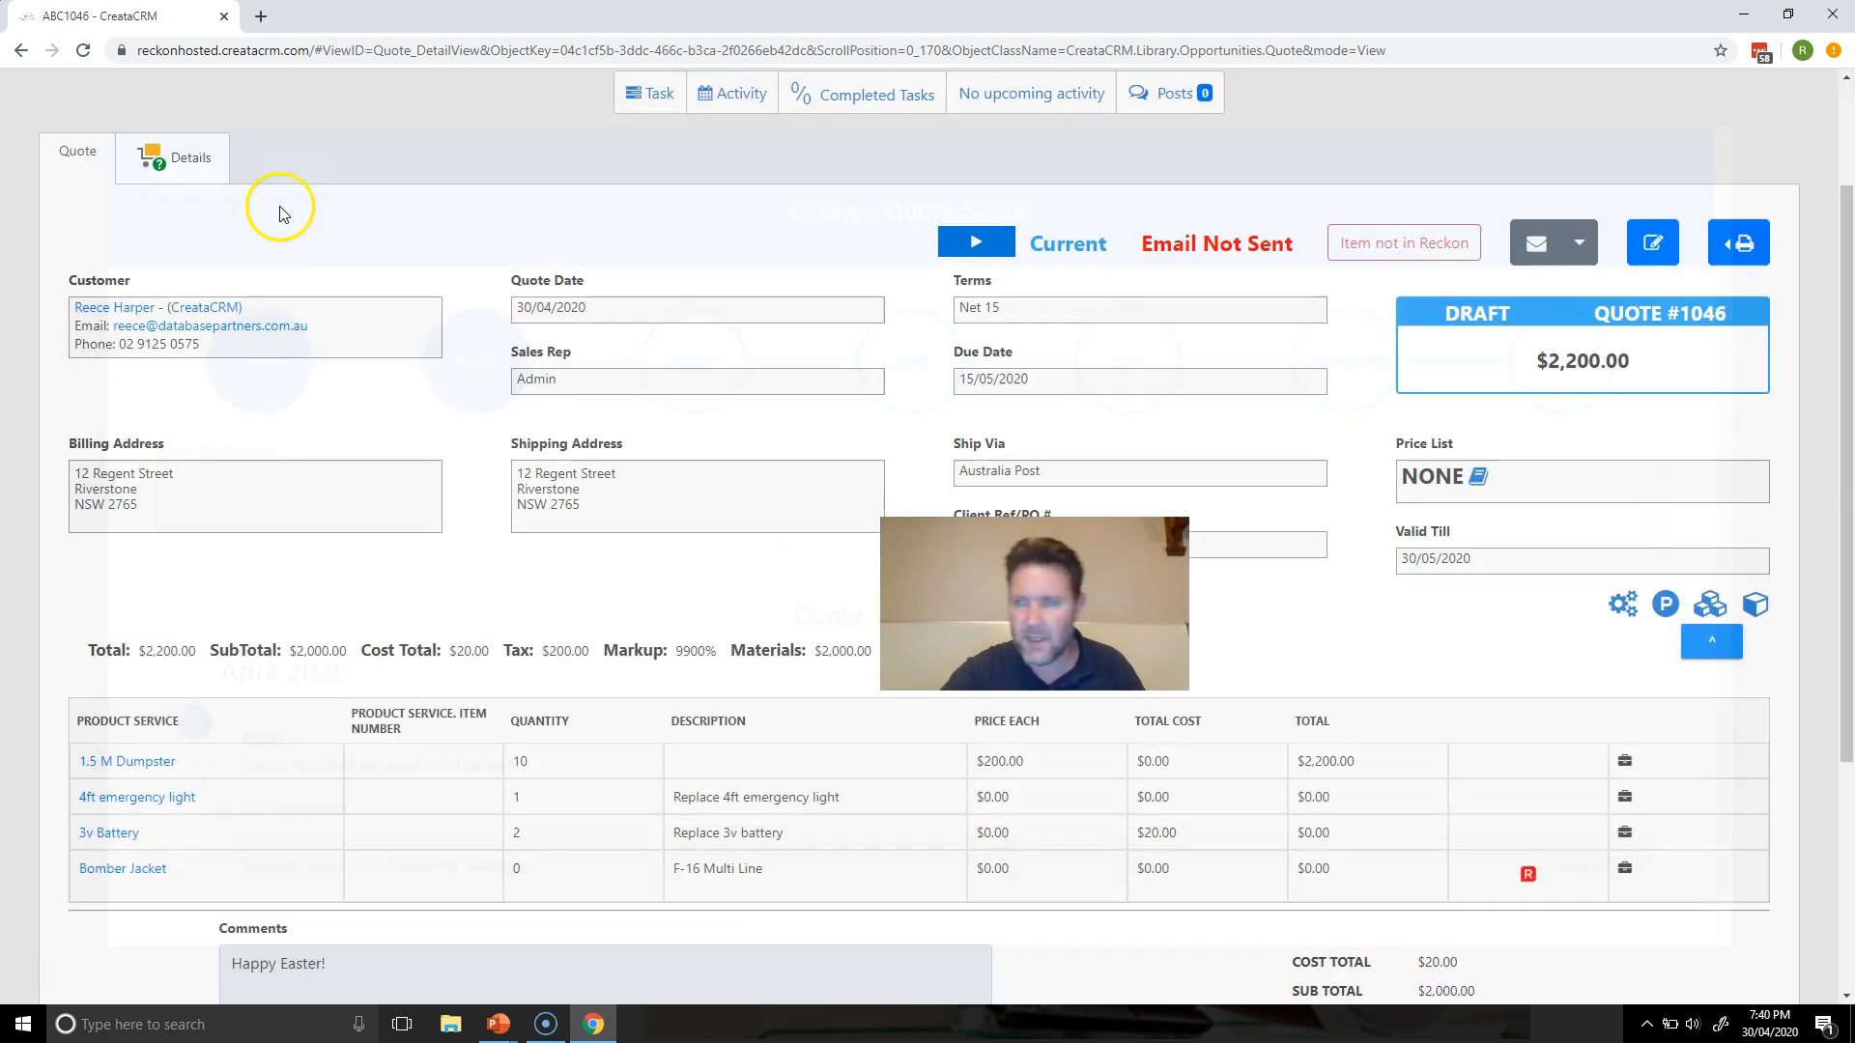
Change the quote's status to Current and save it
left_click(1489, 337)
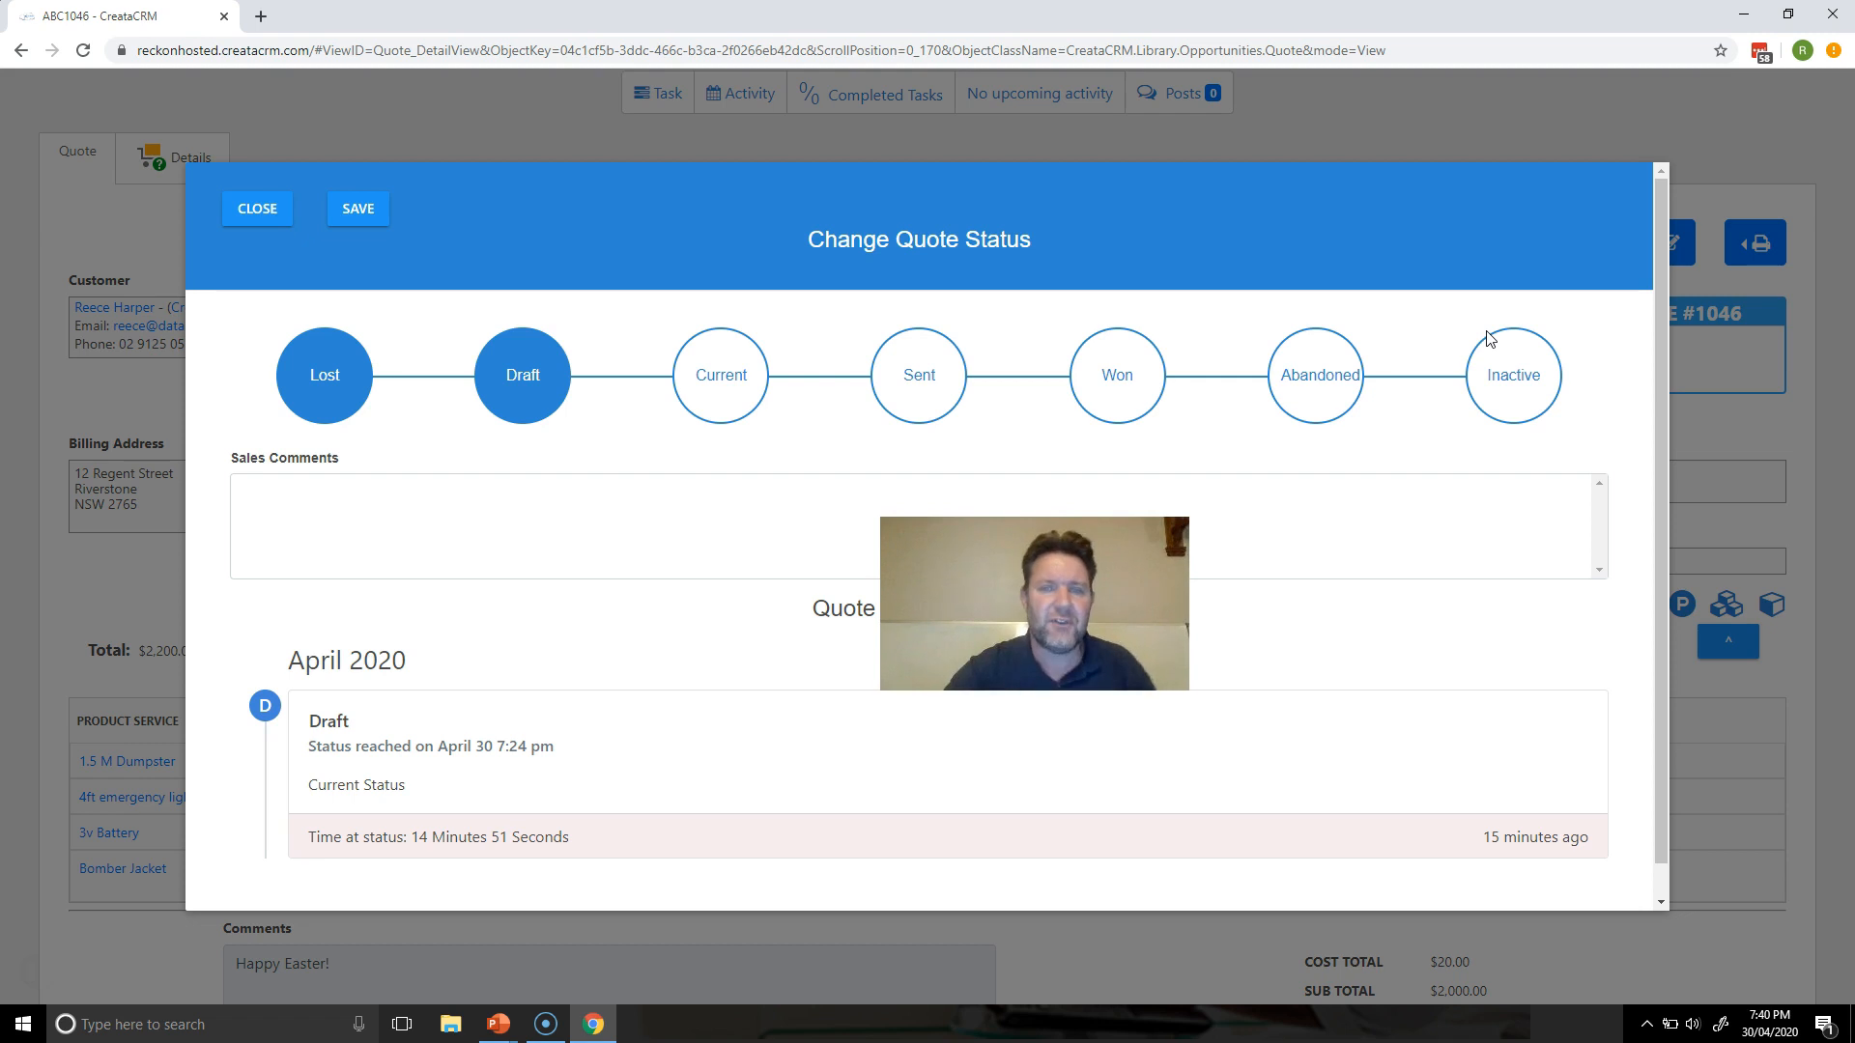
left_click_drag(1662, 301, 1663, 331)
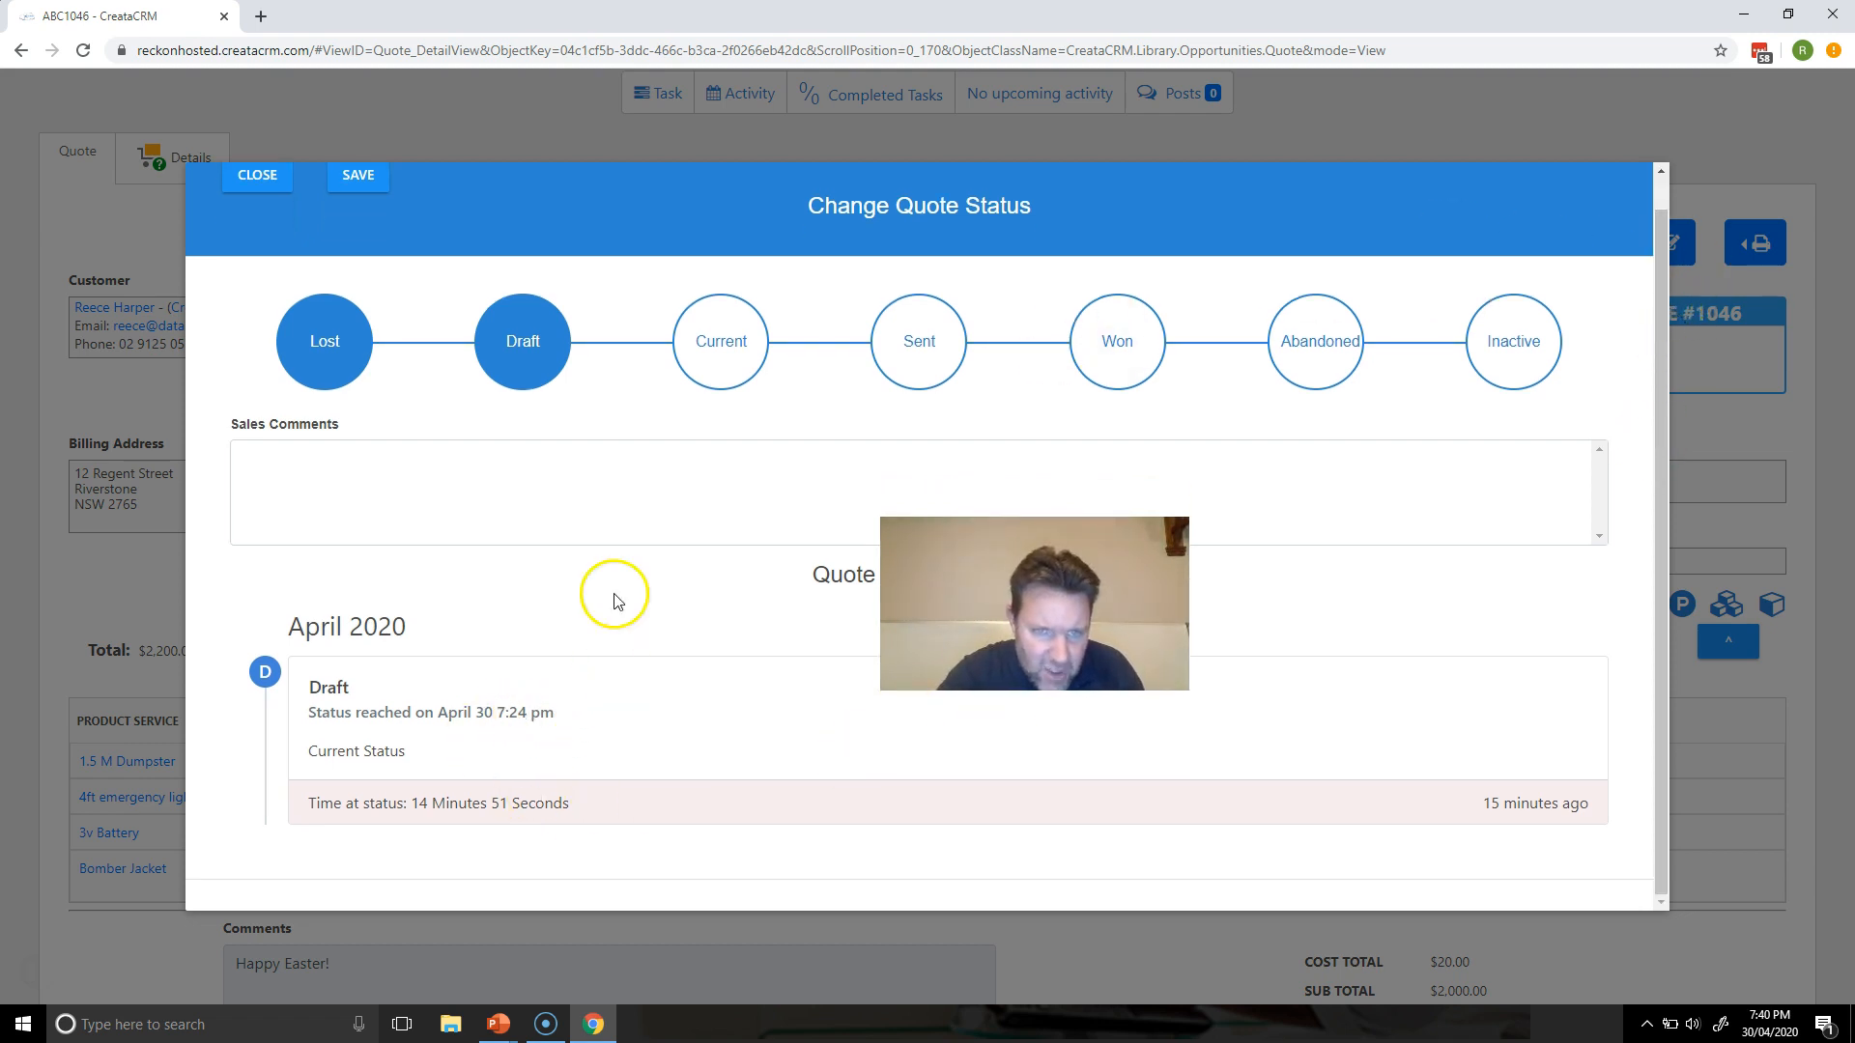
left_click(699, 365)
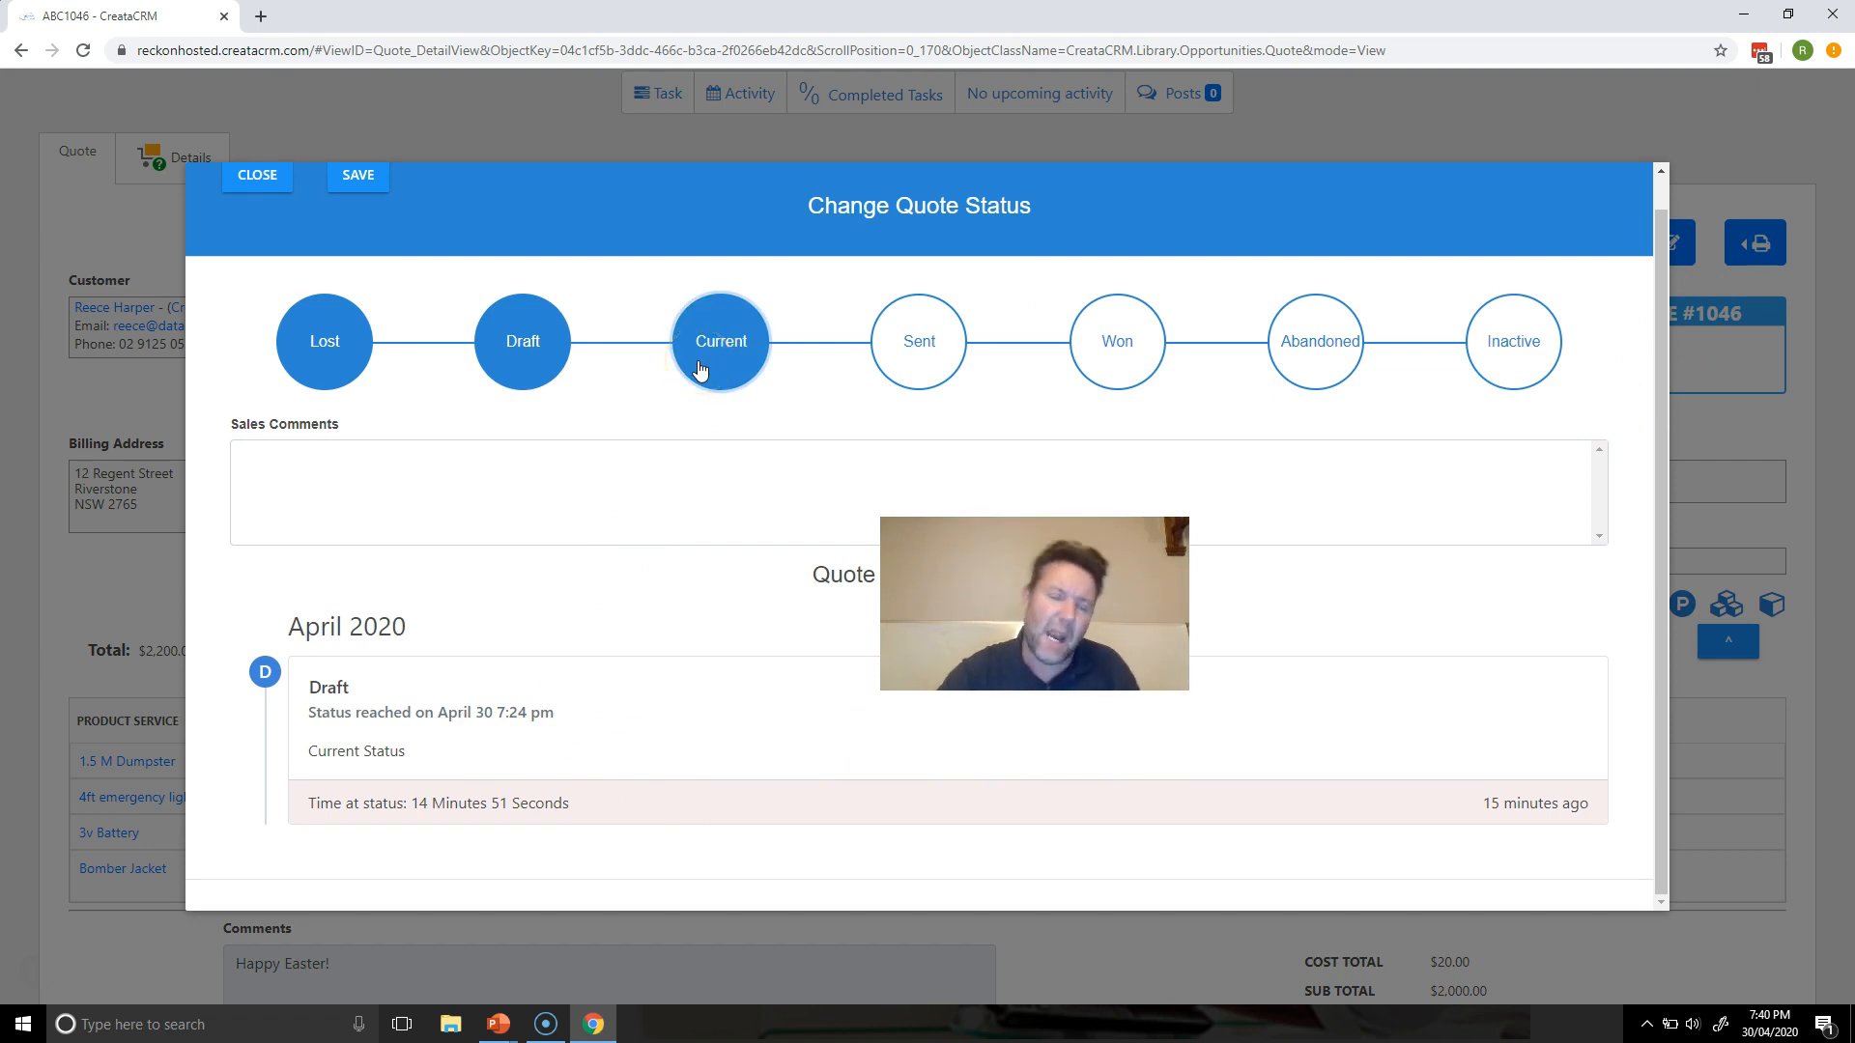
left_click(377, 196)
Review the time spent at each stage in the Quote Status History, leaving the selected status as it is
left_click(1497, 314)
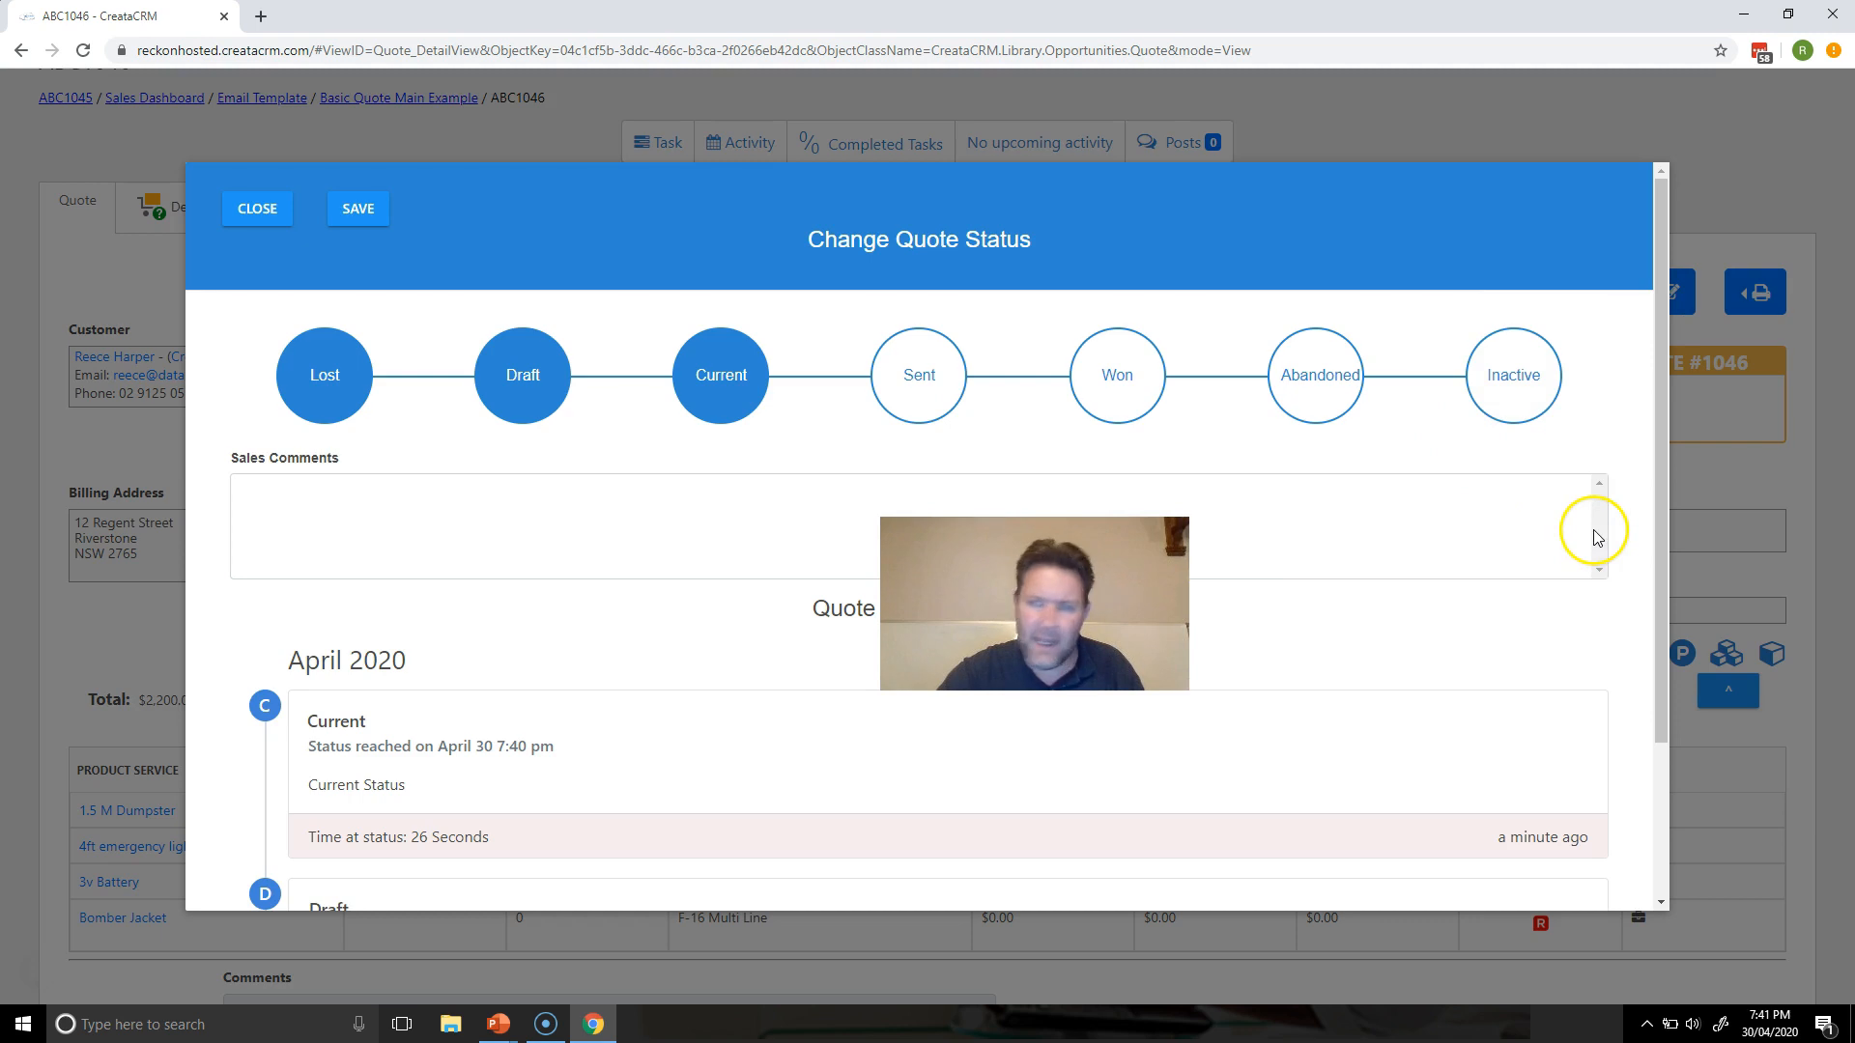
left_click_drag(1668, 494, 1668, 606)
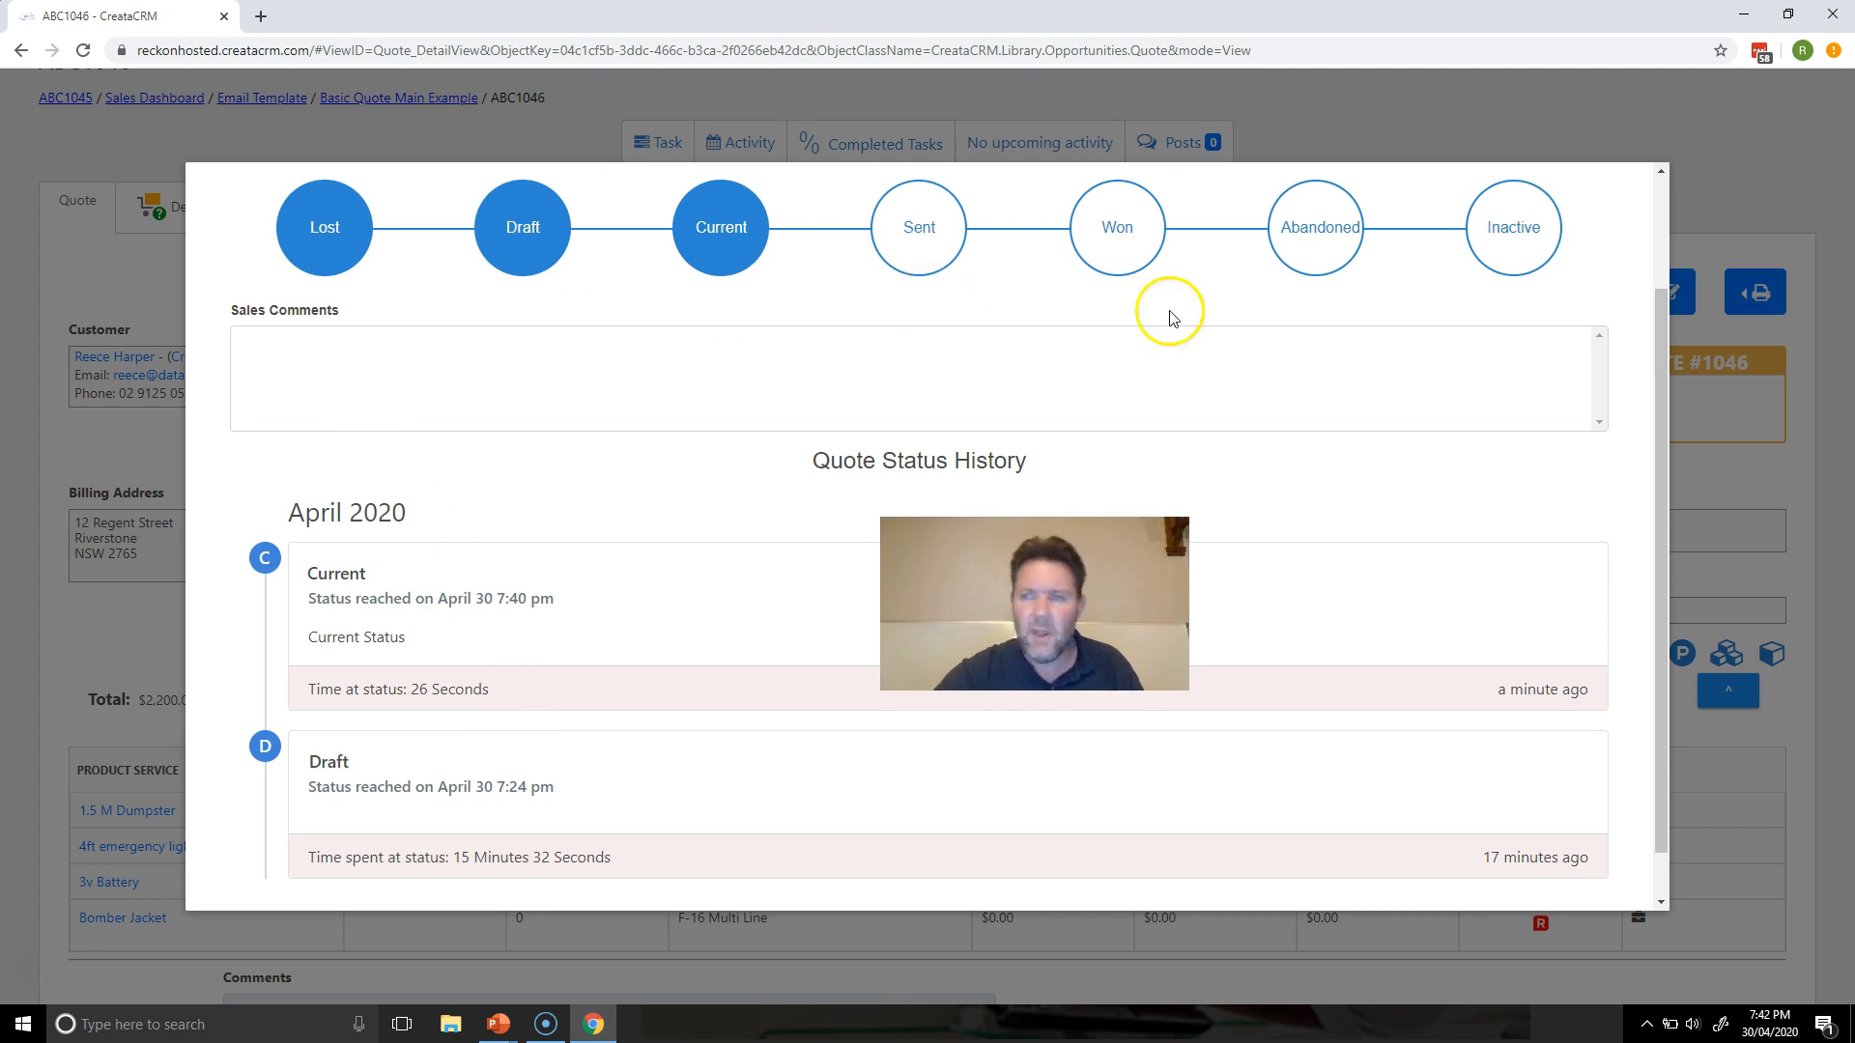
left_click(1660, 221)
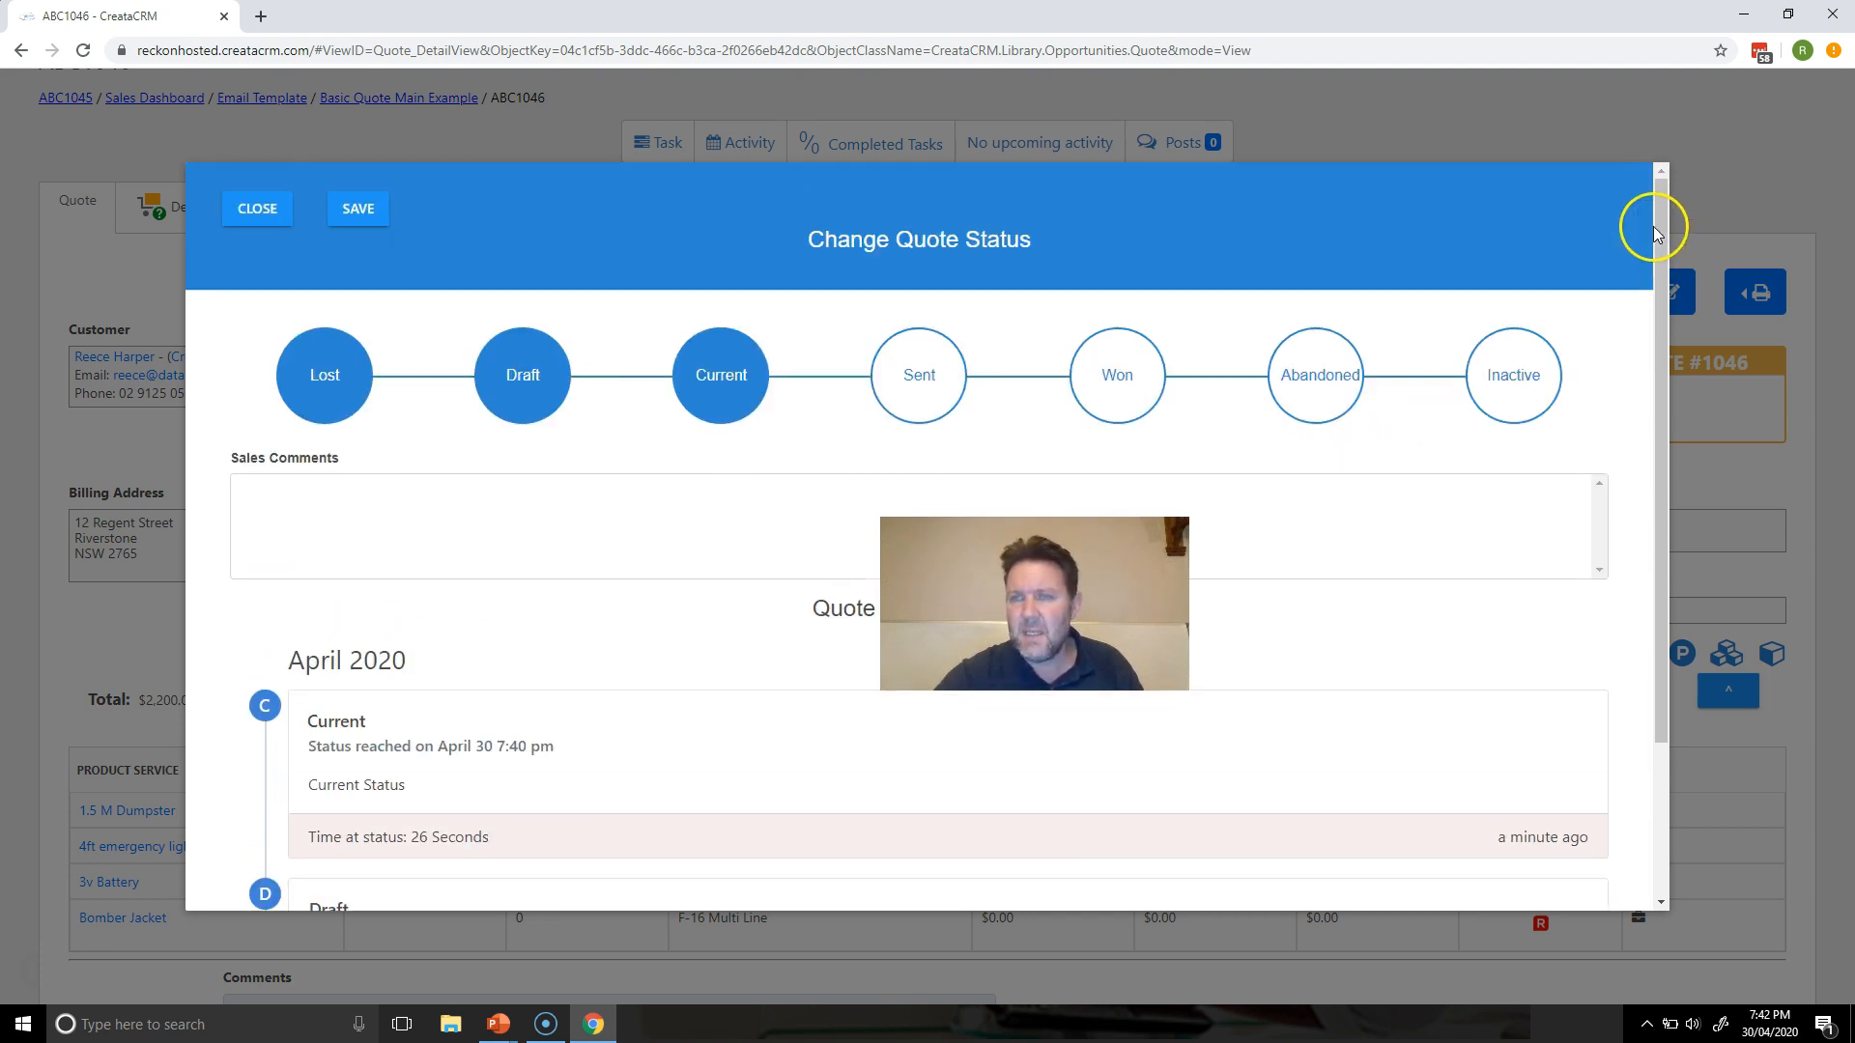
left_click(359, 209)
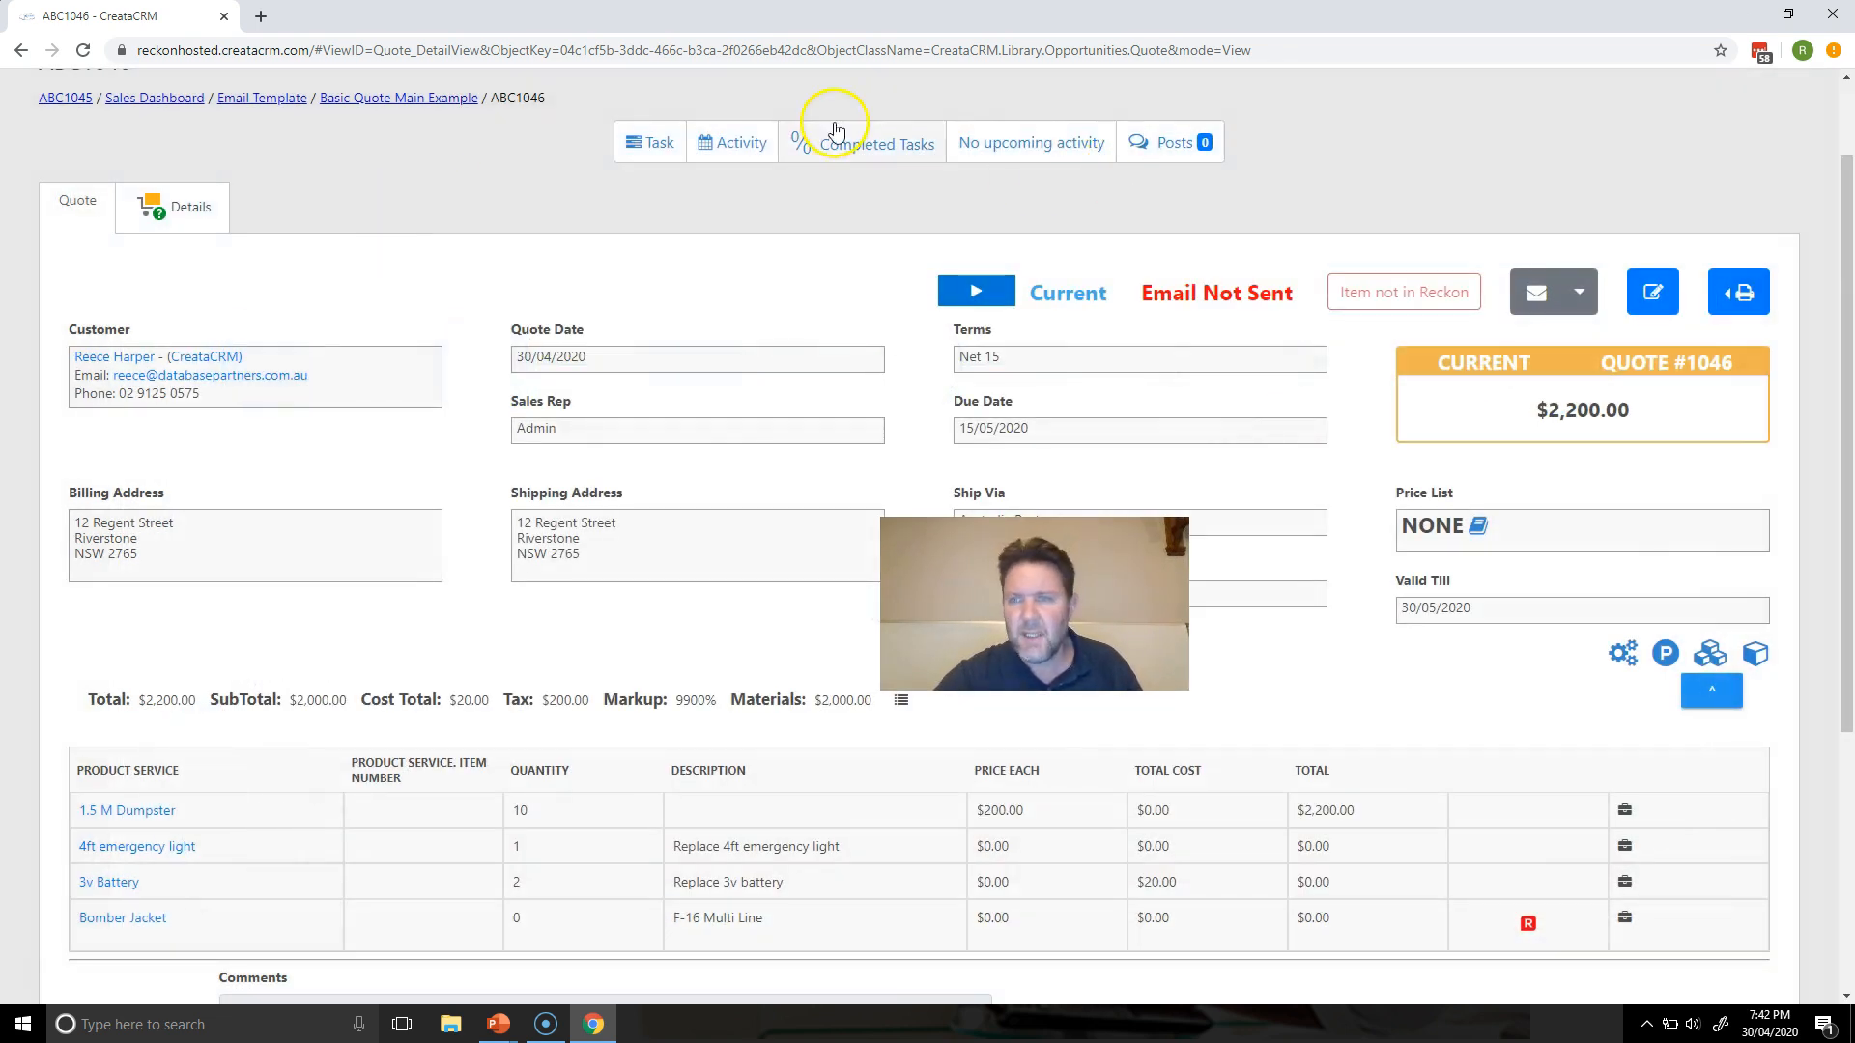
Look through the quote's available print reports and email templates without choosing one
left_click(1729, 288)
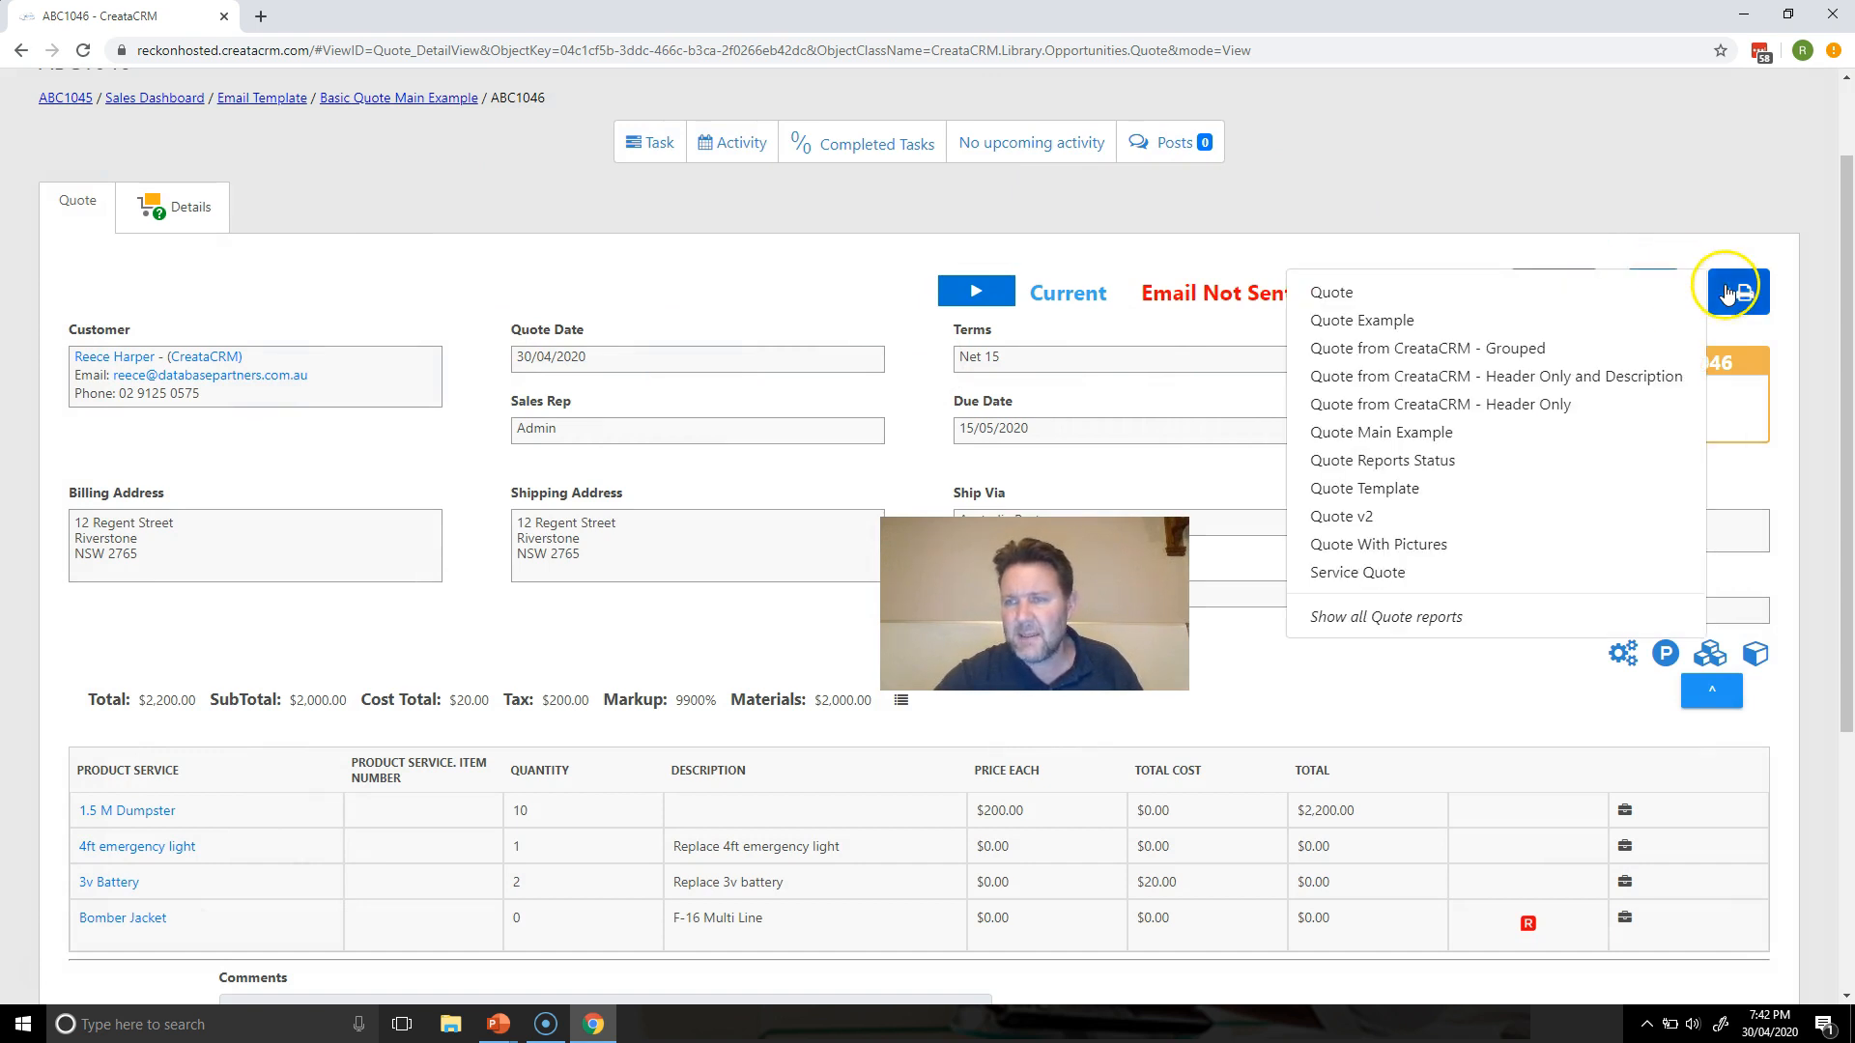
left_click(1649, 209)
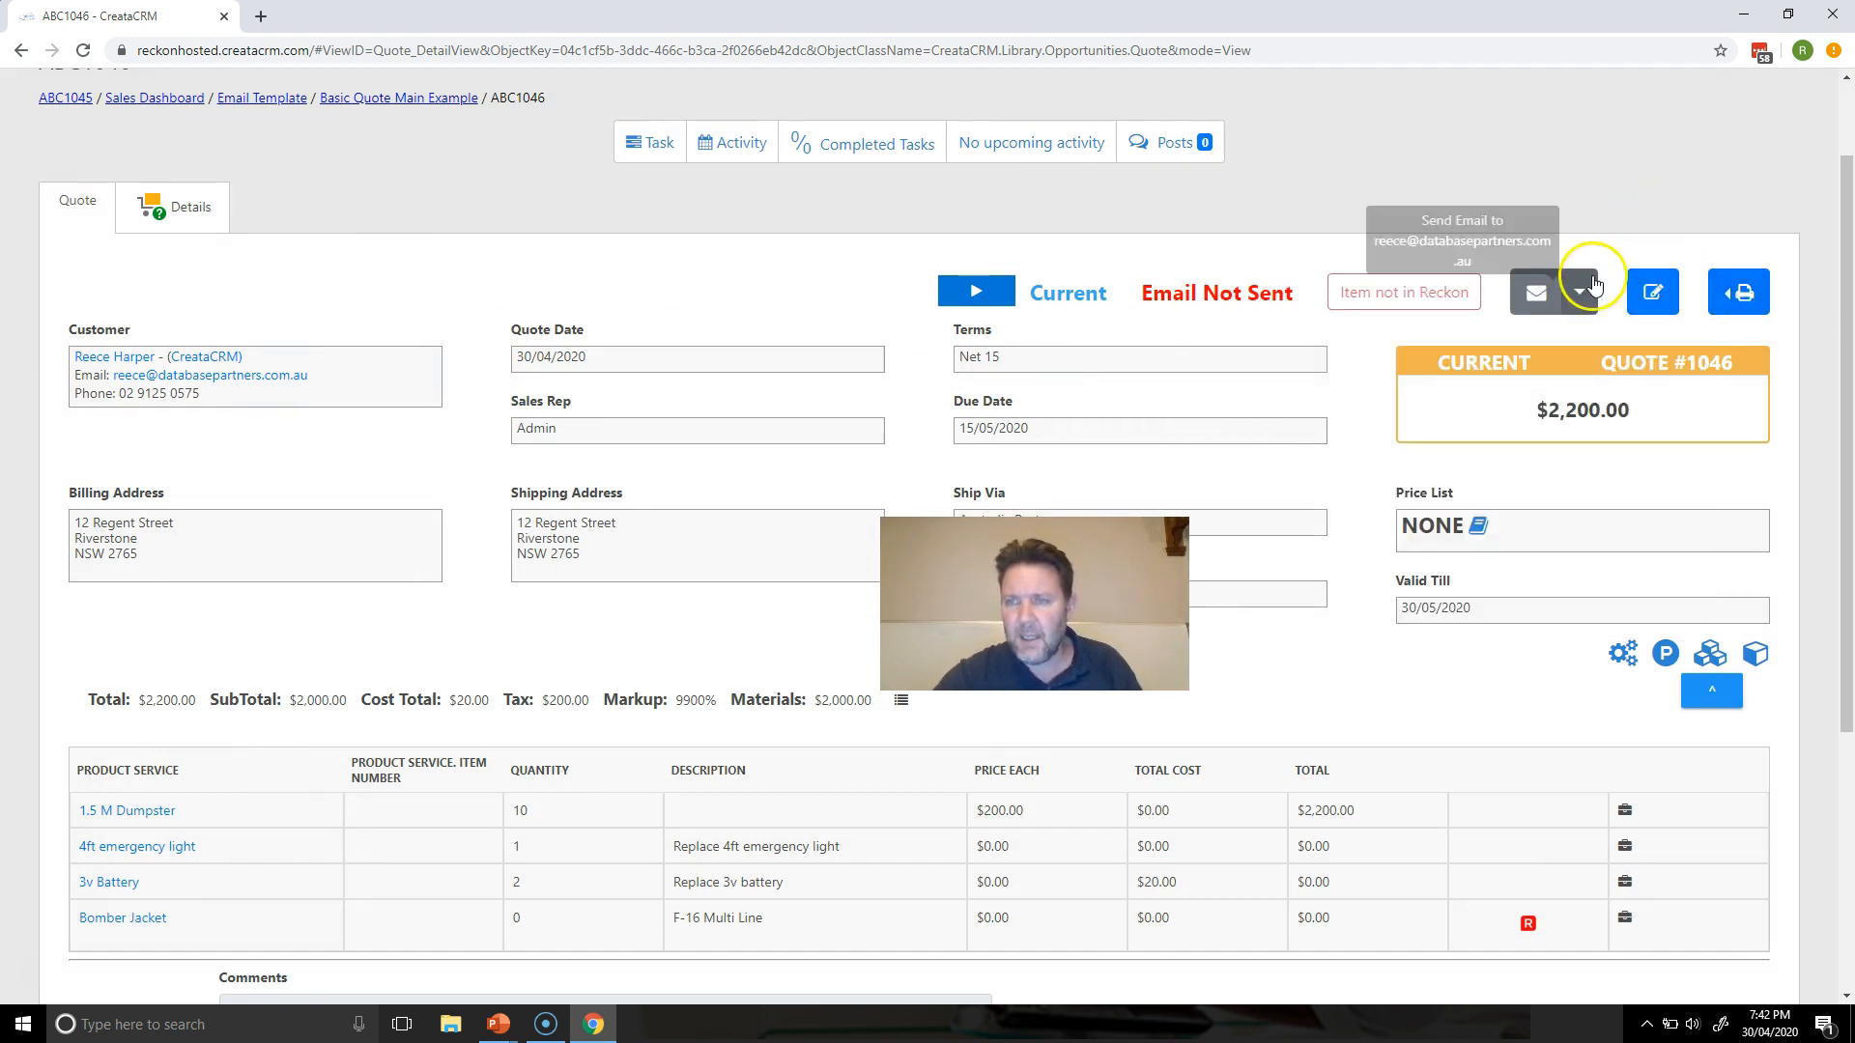
left_click(1581, 290)
left_click(1585, 157)
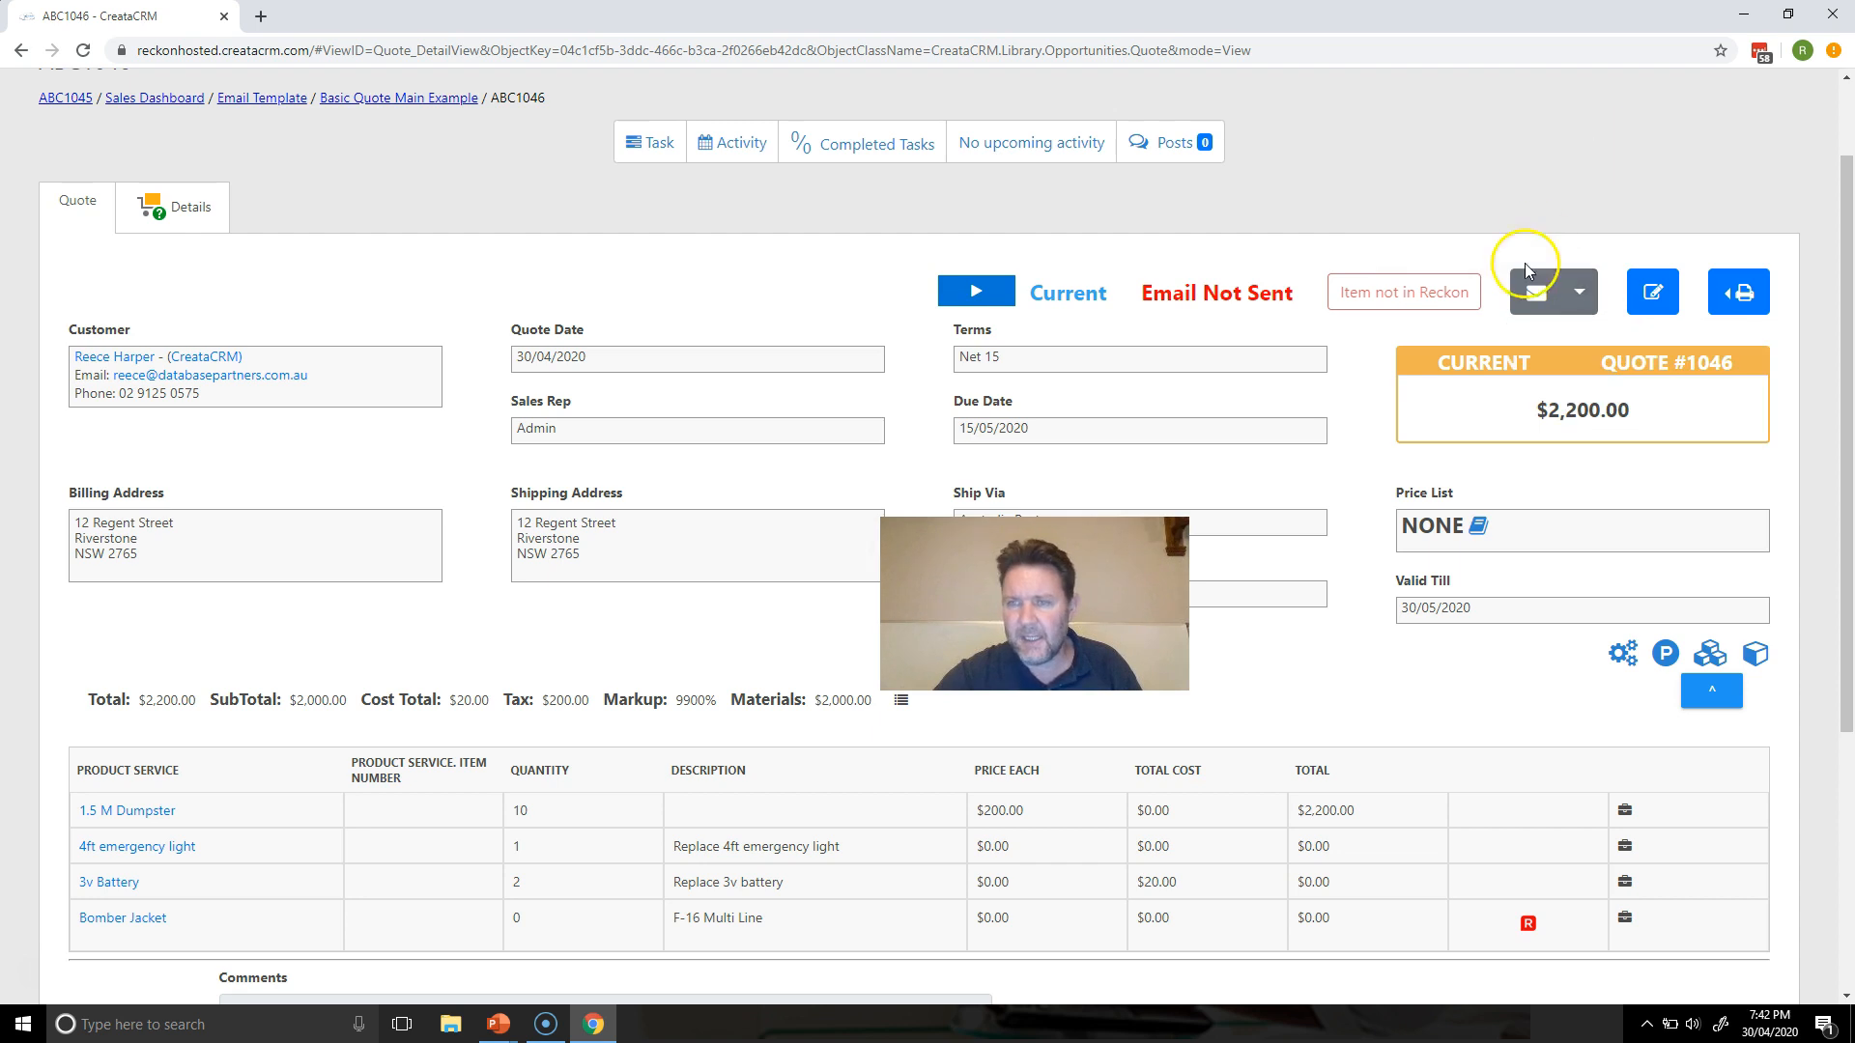
Change the quote's status to Sent and save it
left_click(1506, 370)
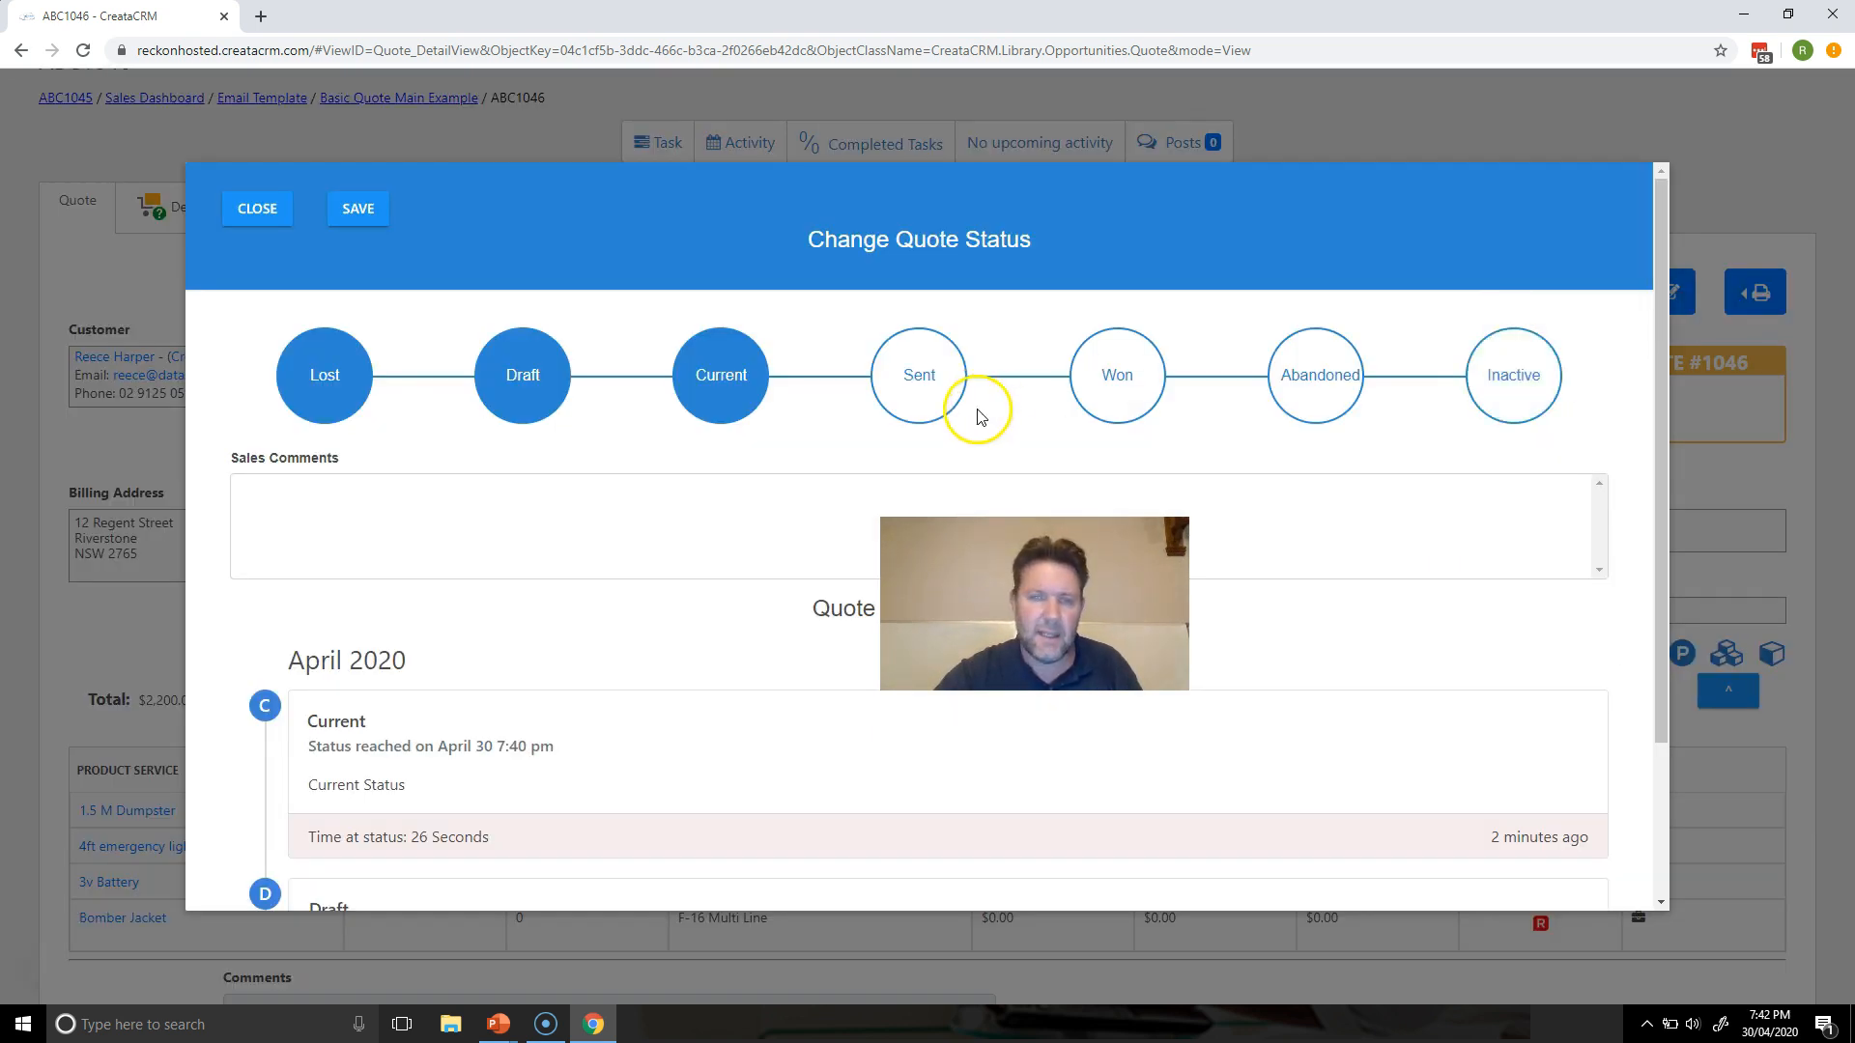
left_click(946, 396)
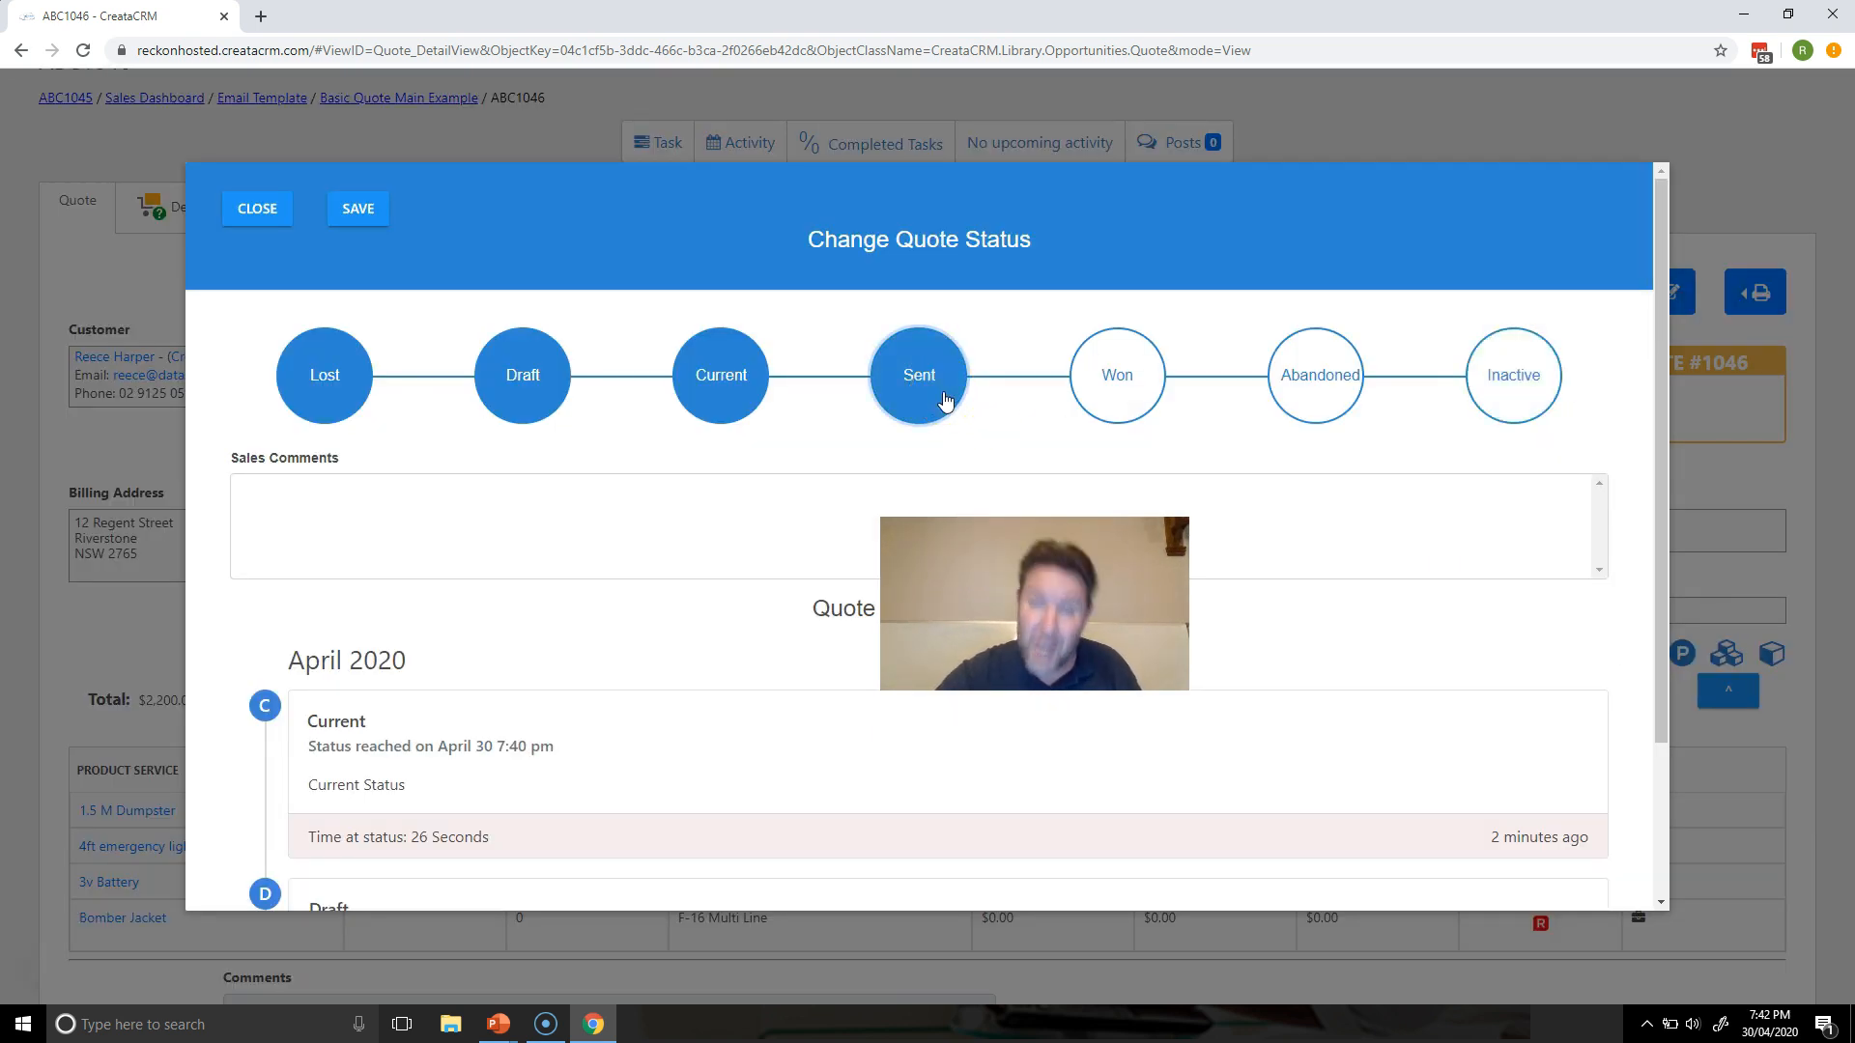
left_click(357, 211)
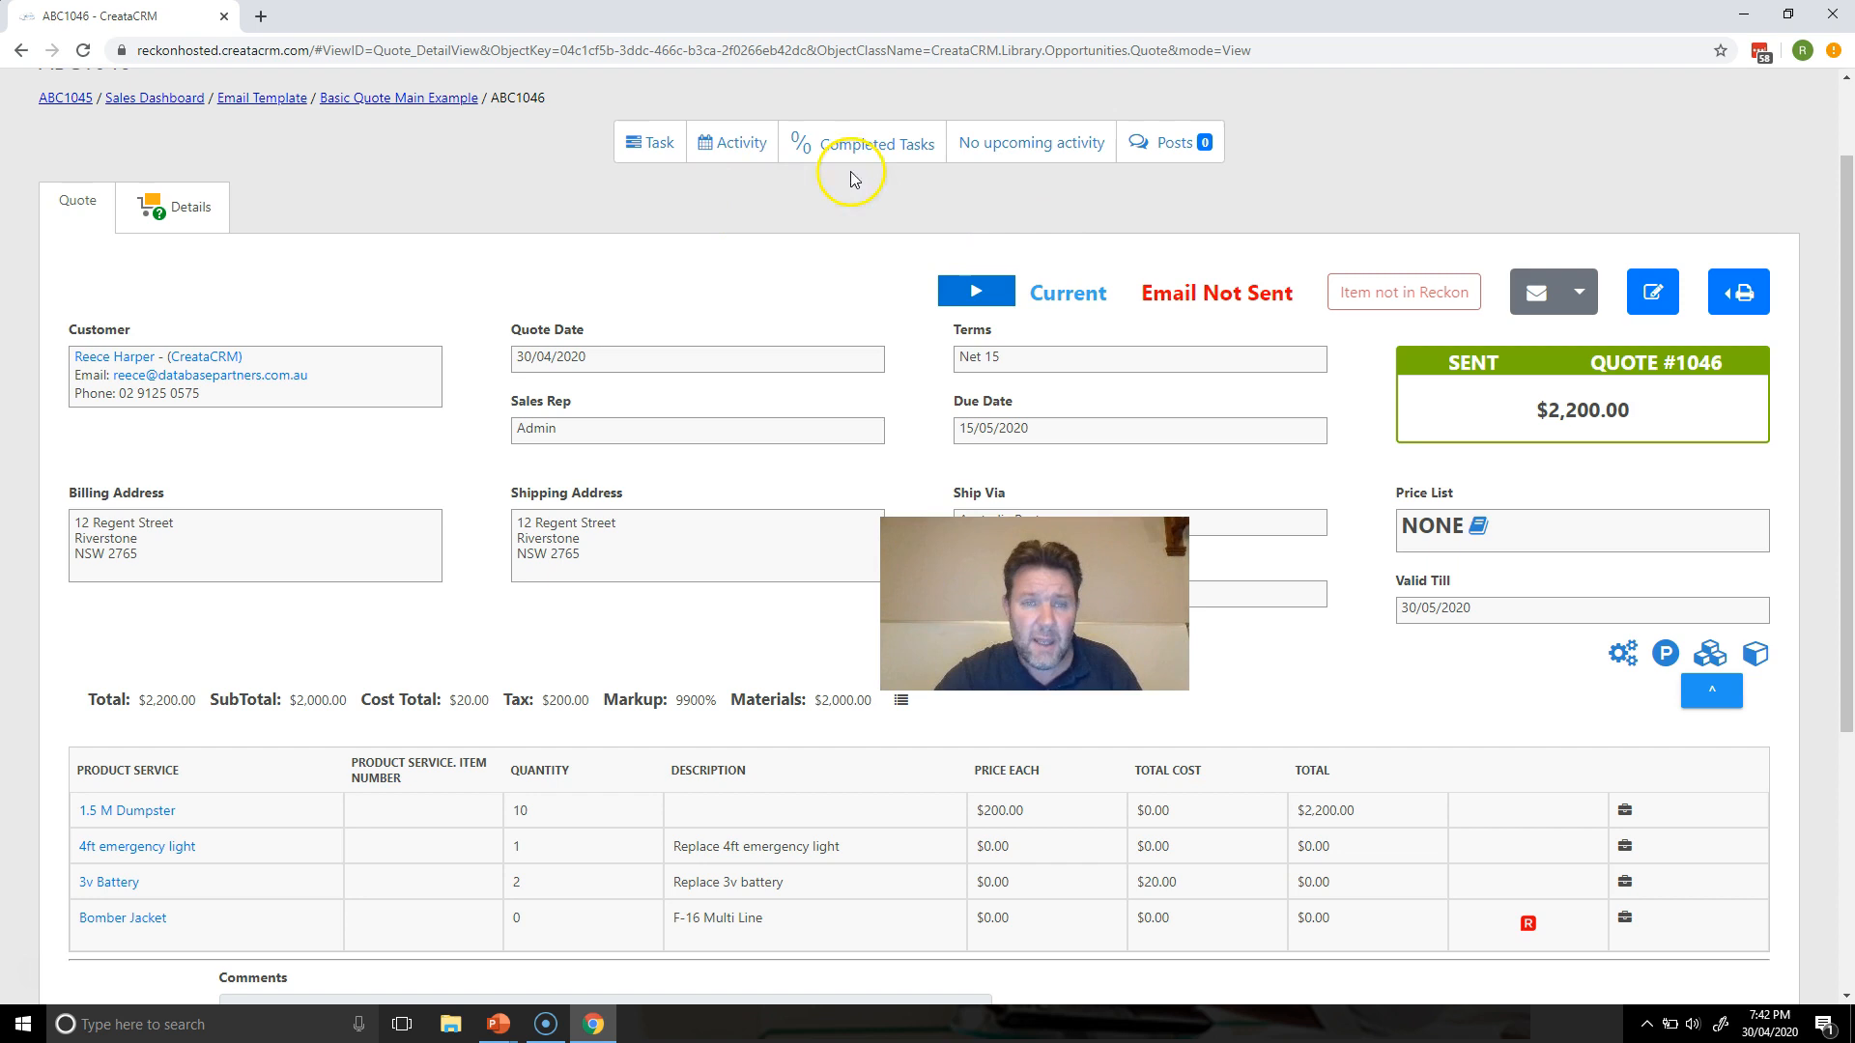
Start a task on the quote with the subject "dsadsadsad" and the notes "xsxsasaAdsa"
left_click(661, 148)
left_click(562, 194)
type("dsadsadsad")
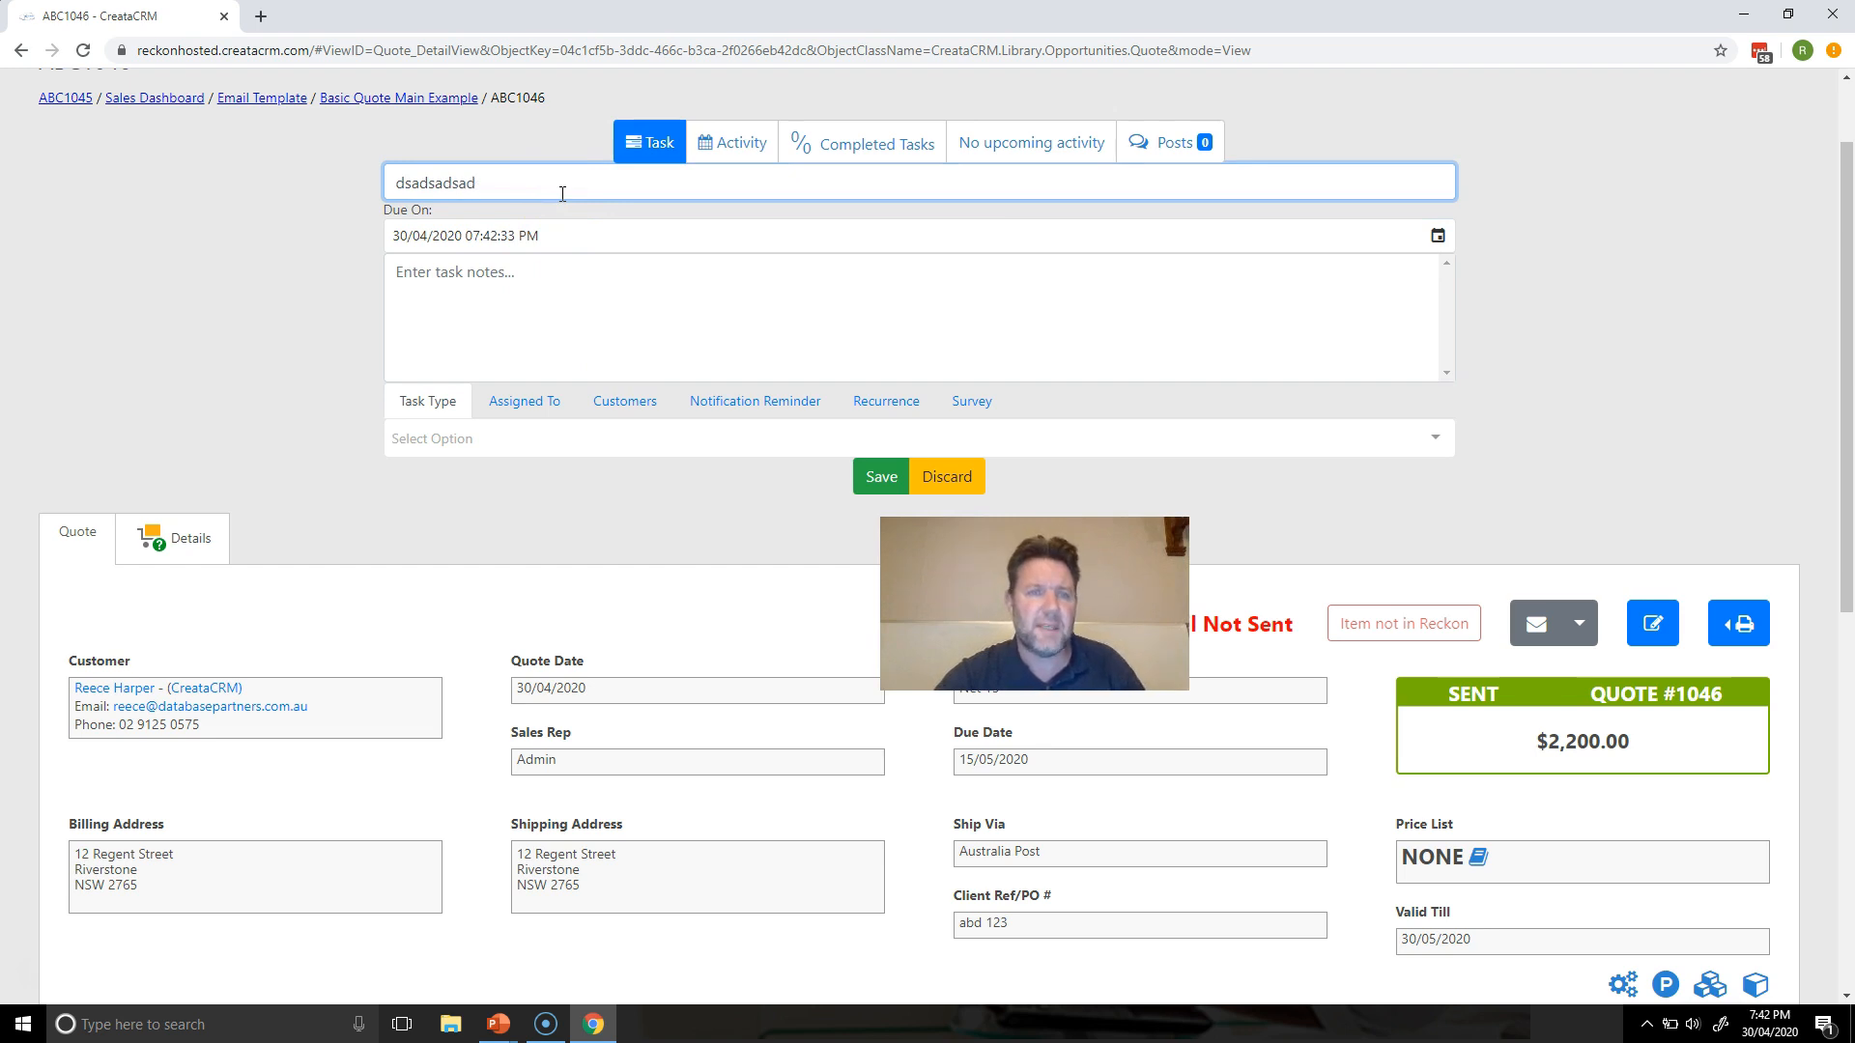
left_click(500, 309)
type("xsxsasaAdsa")
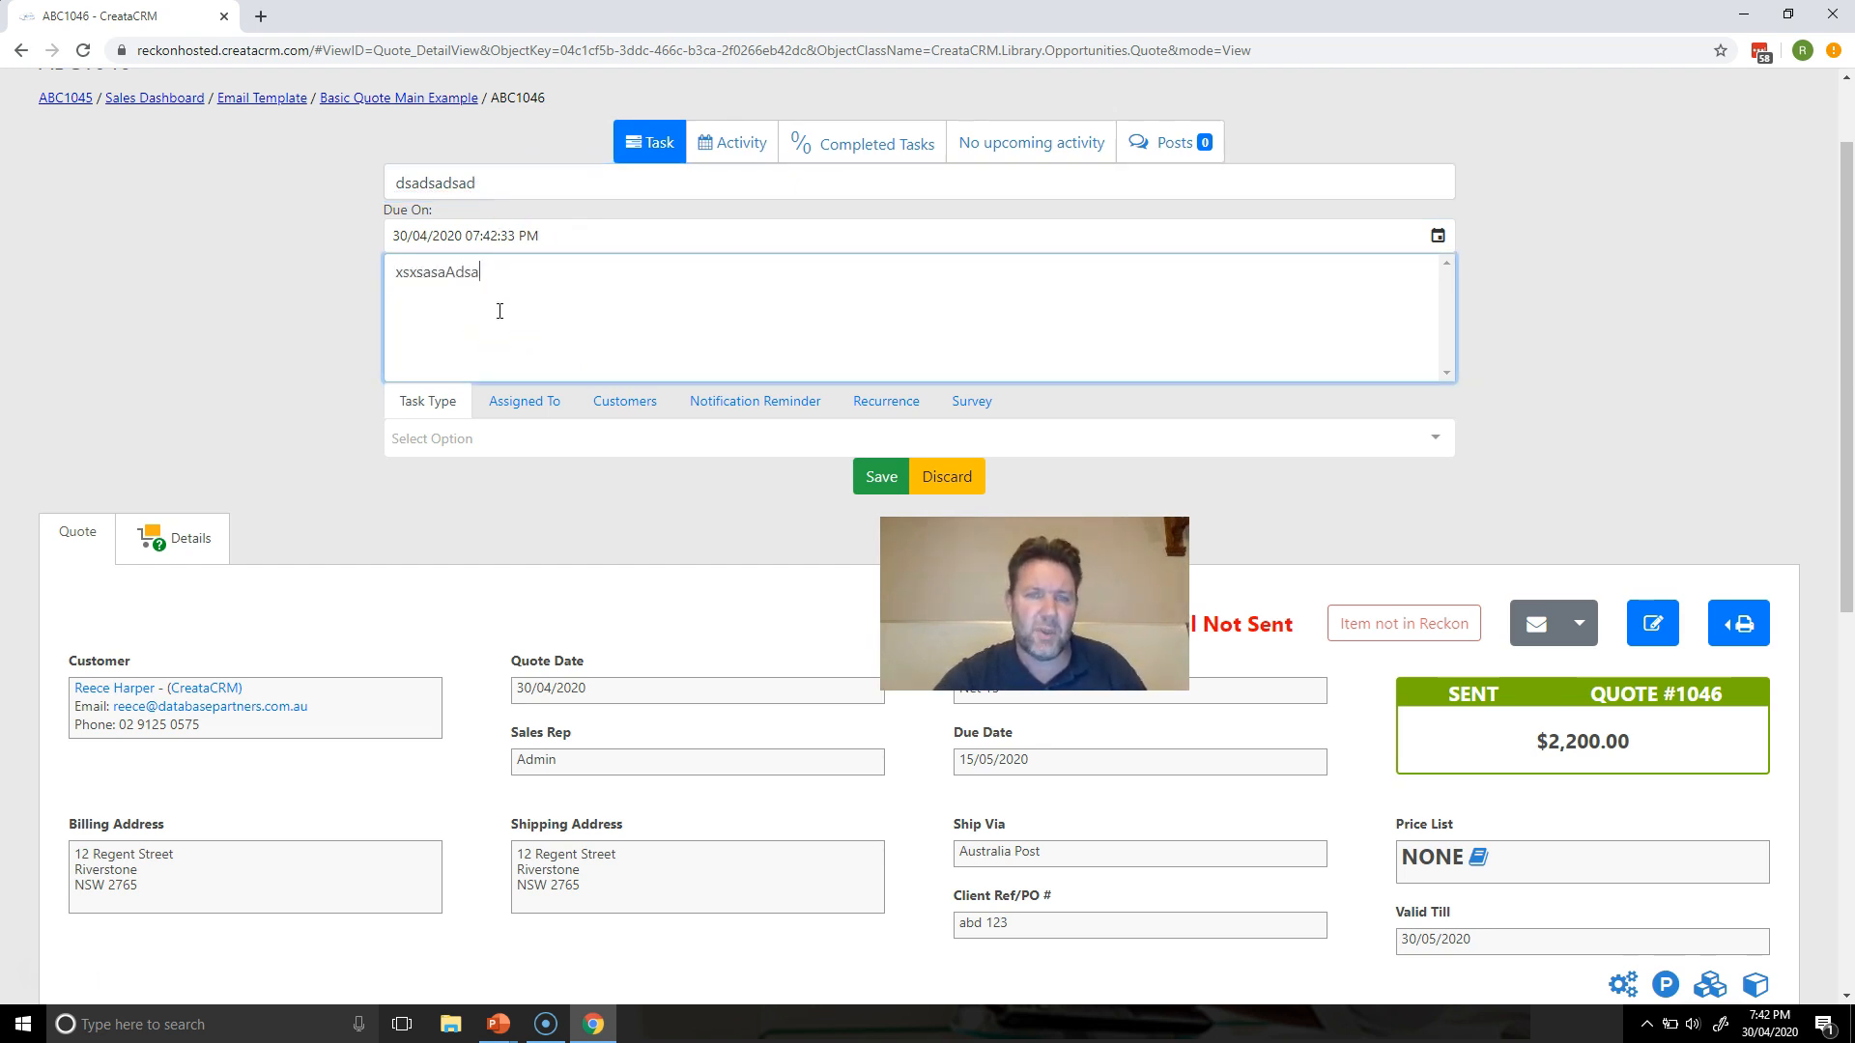
Enable the task's notification reminder, set its due date to 05/05/2020, and save the task
left_click(715, 400)
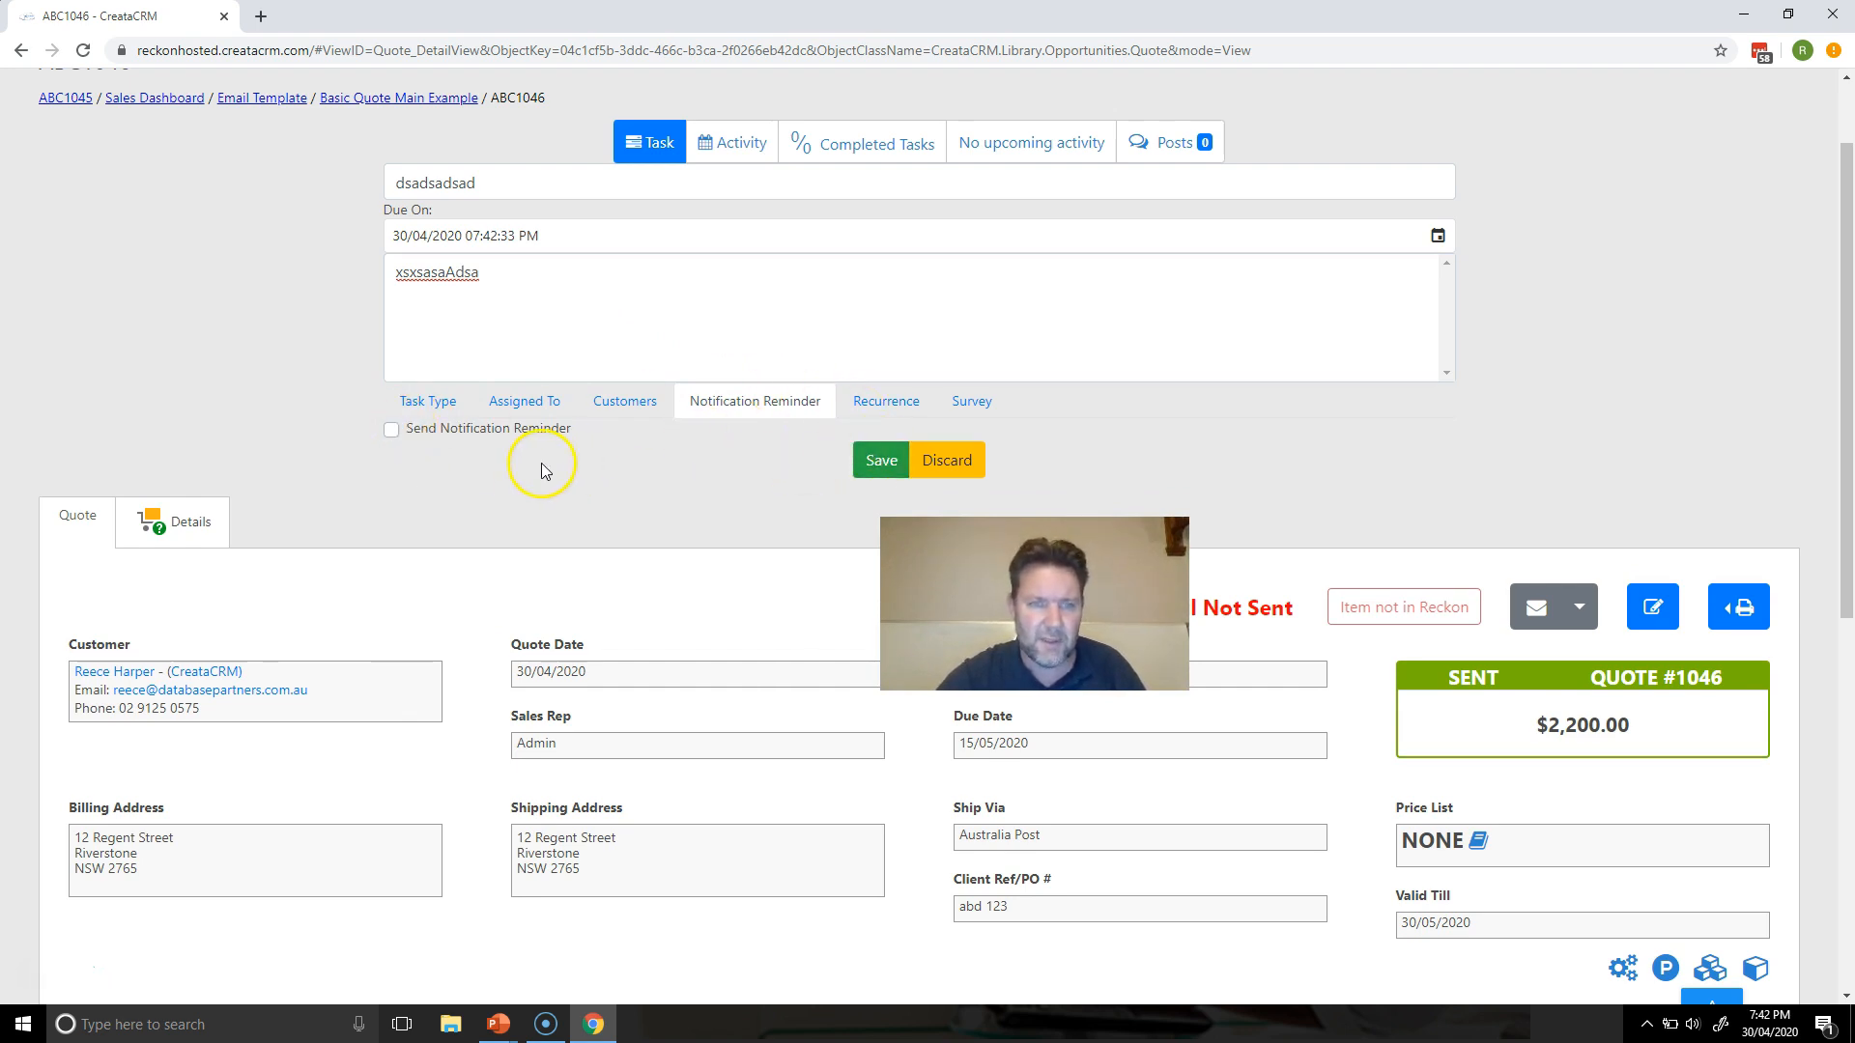
left_click(396, 430)
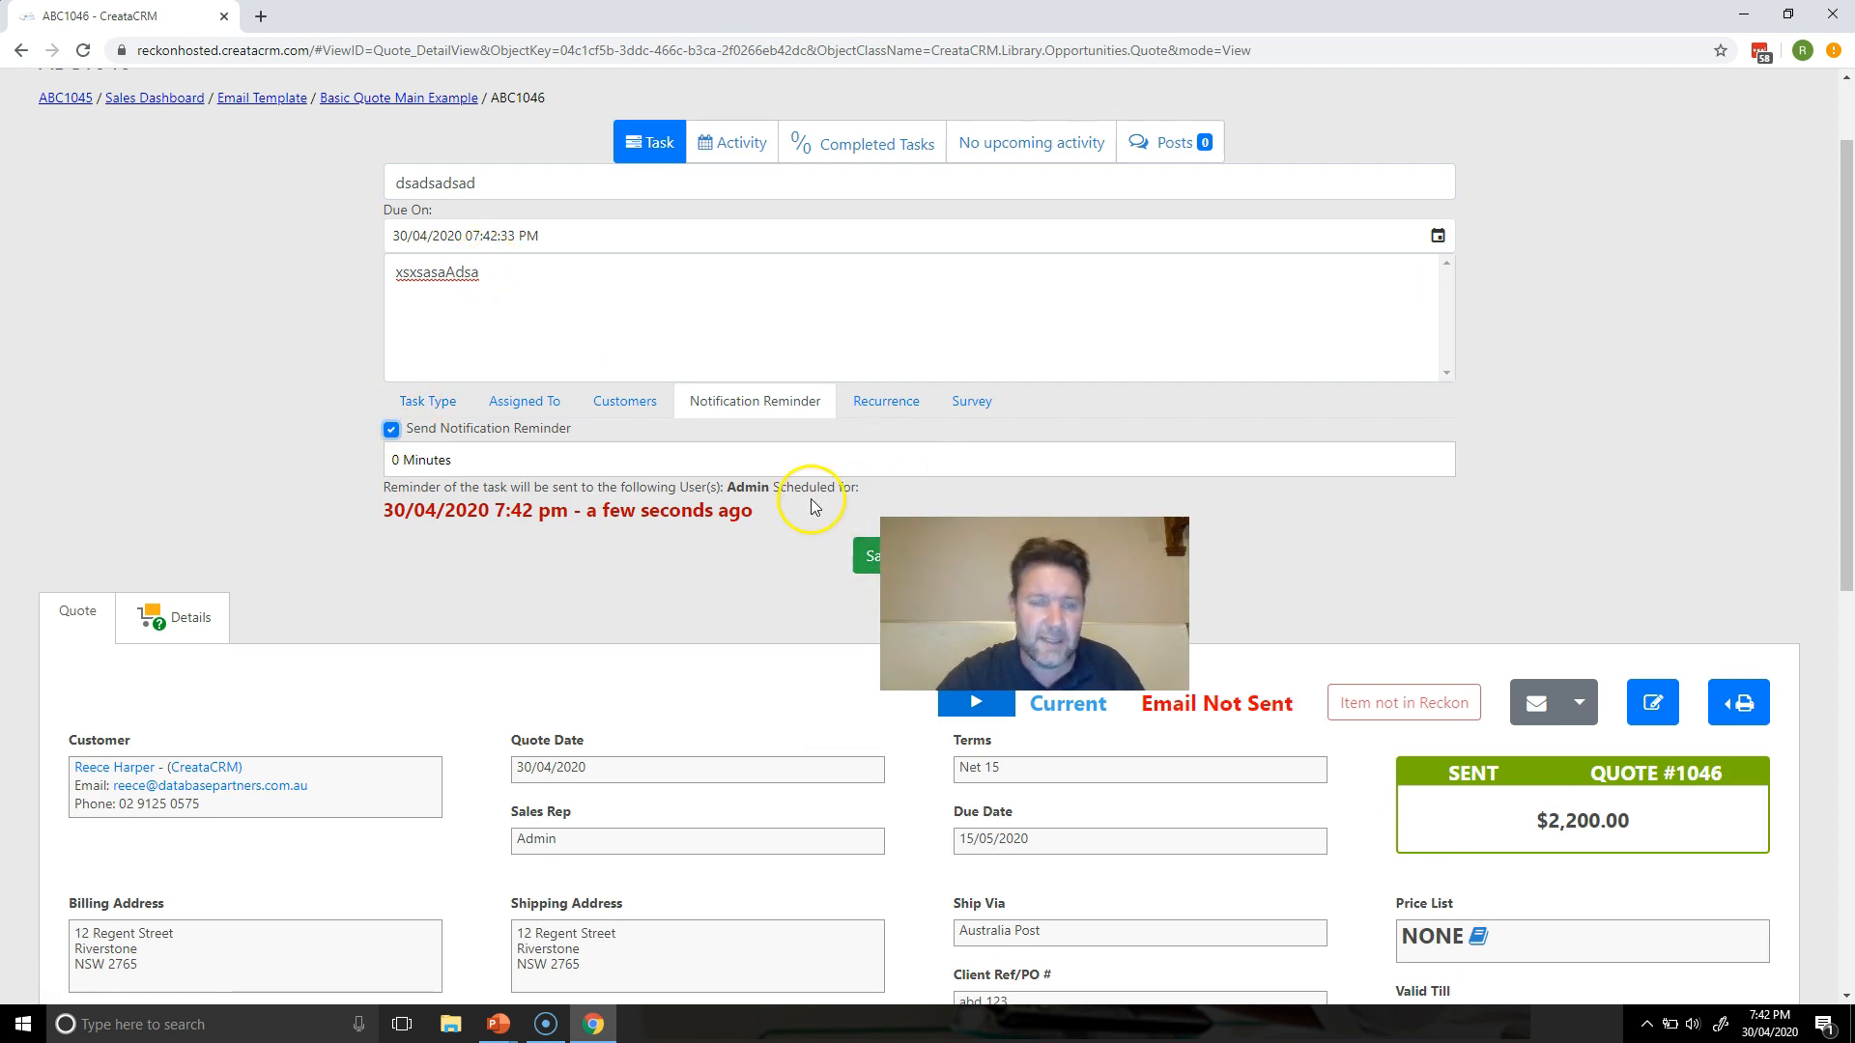
left_click(1439, 237)
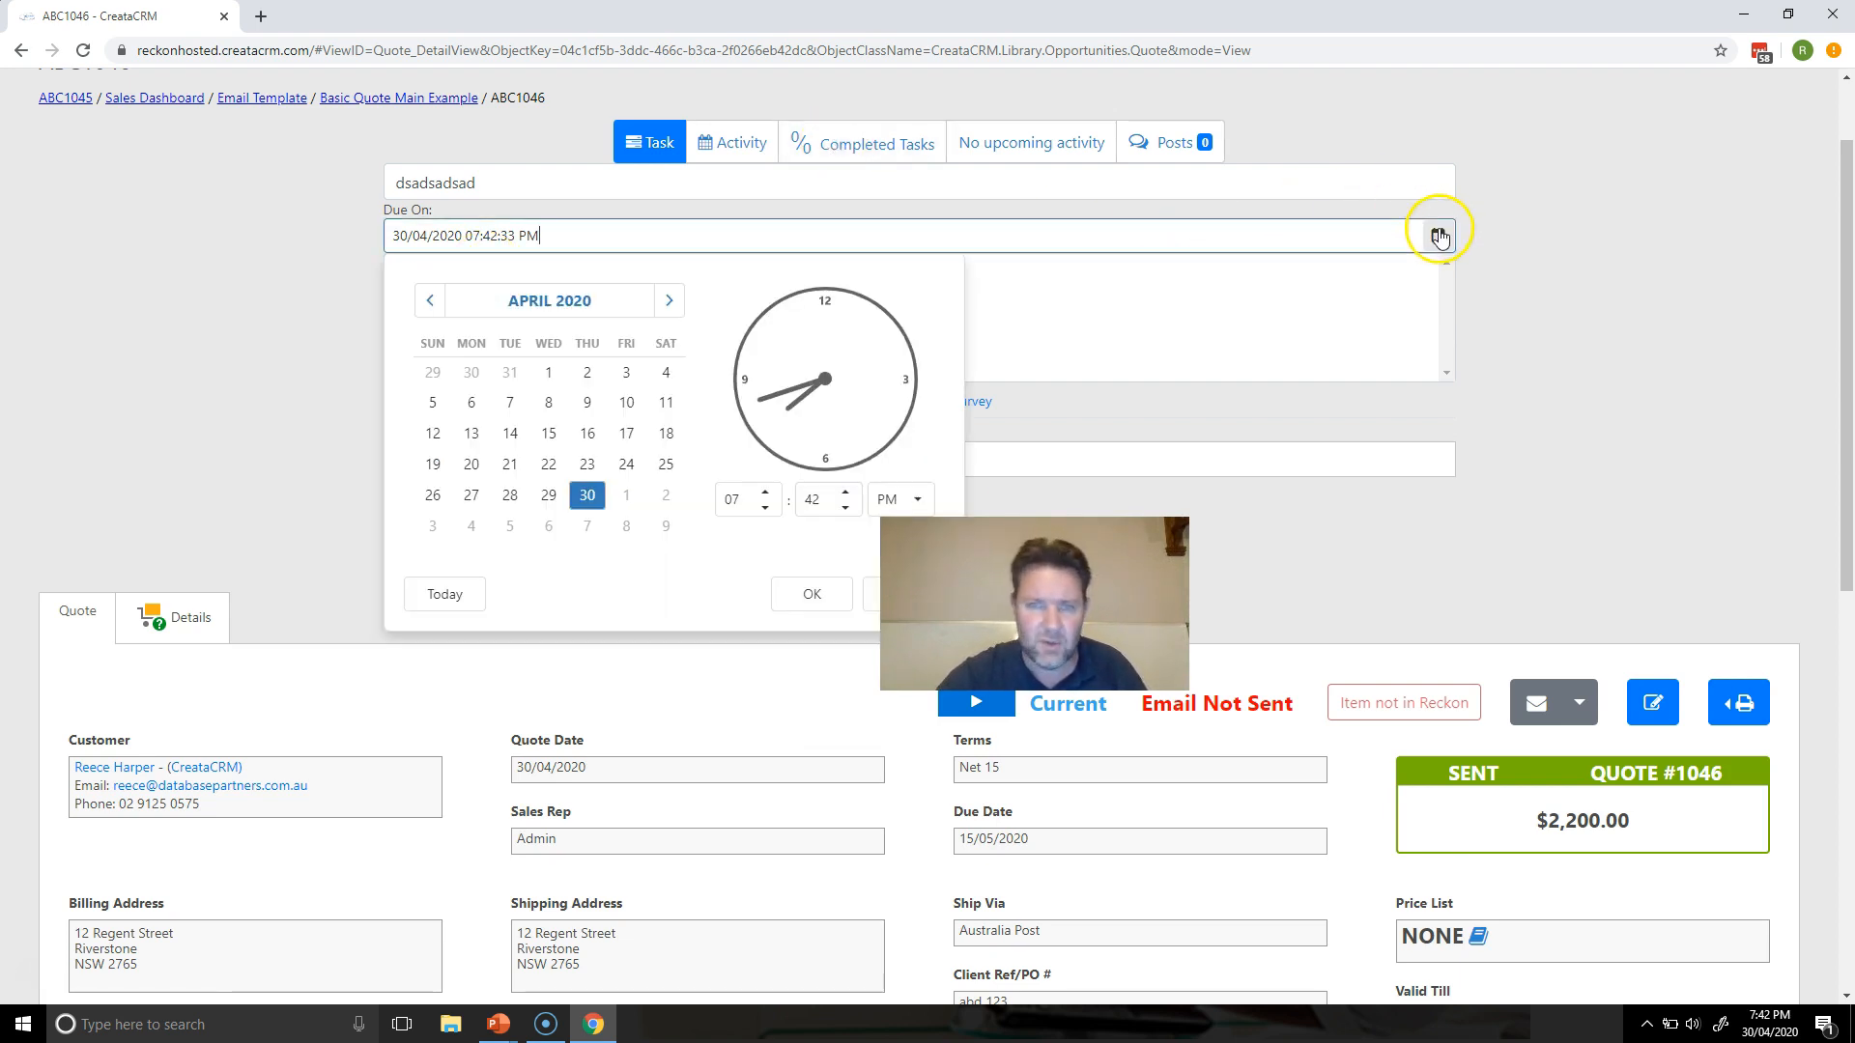
left_click(518, 529)
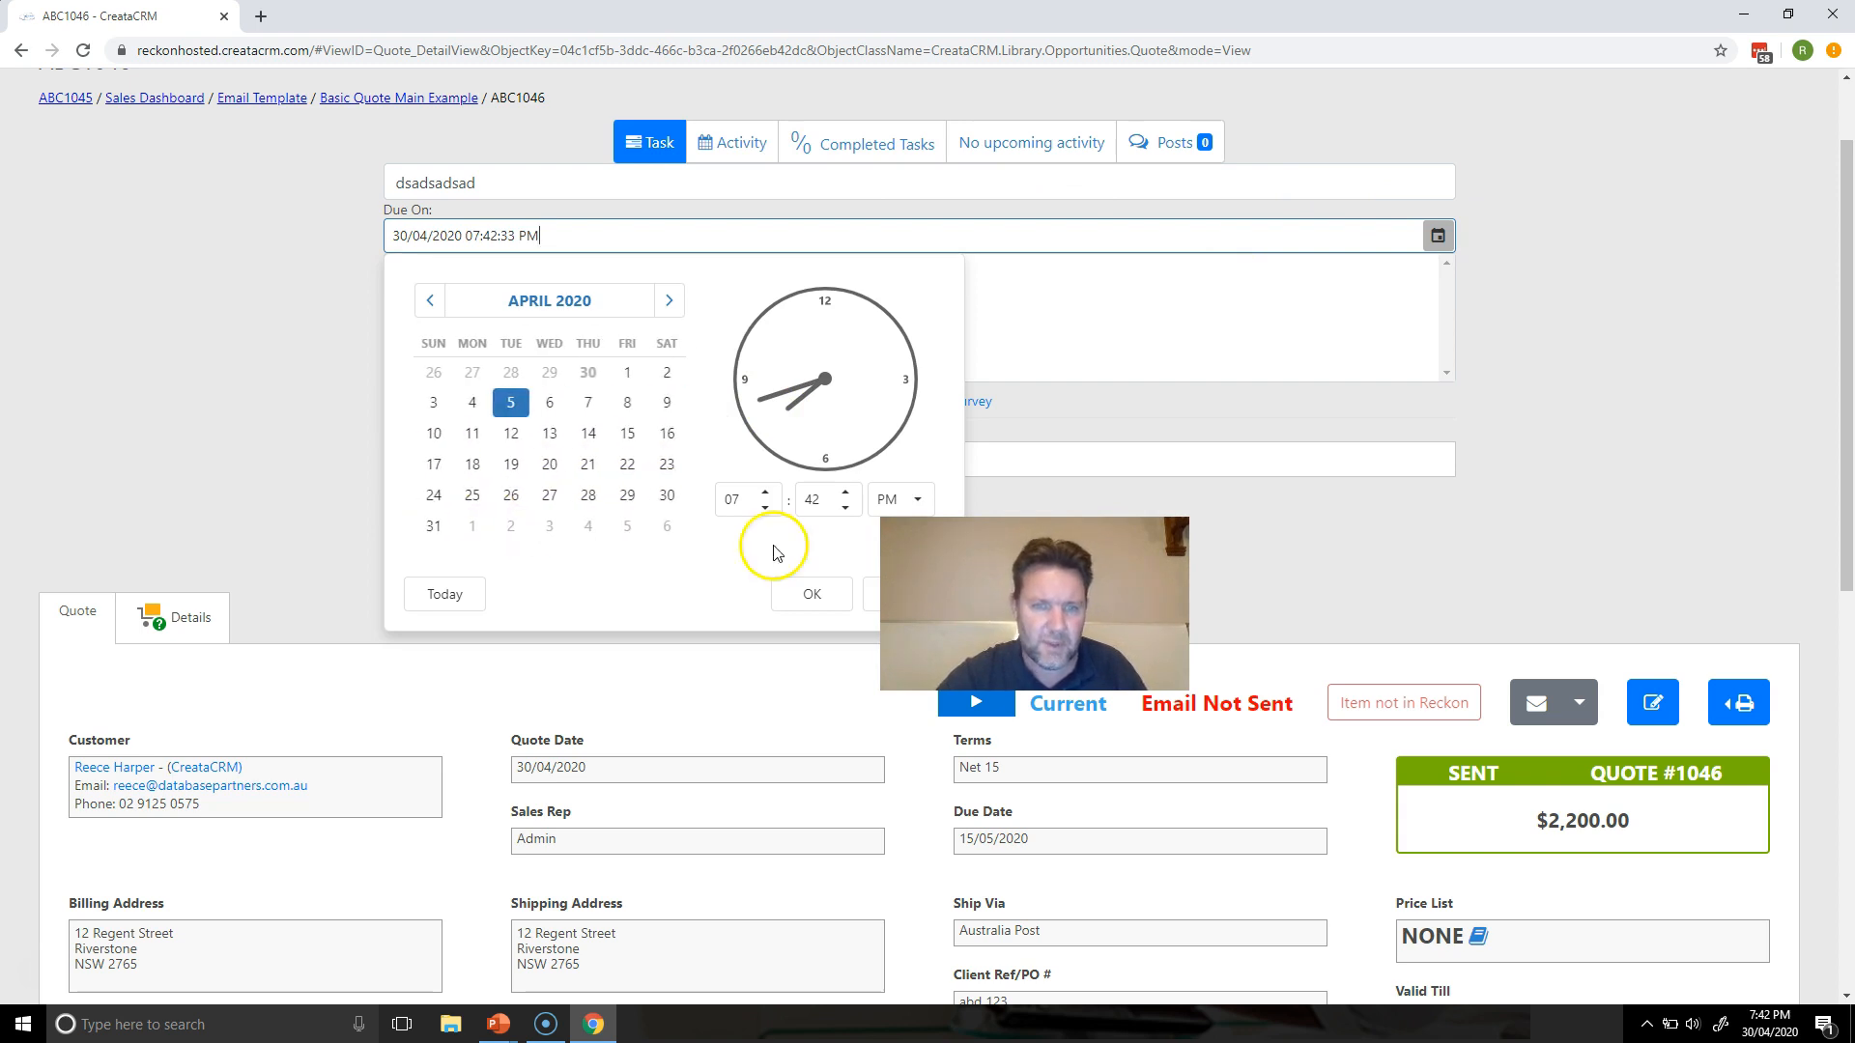
left_click(813, 593)
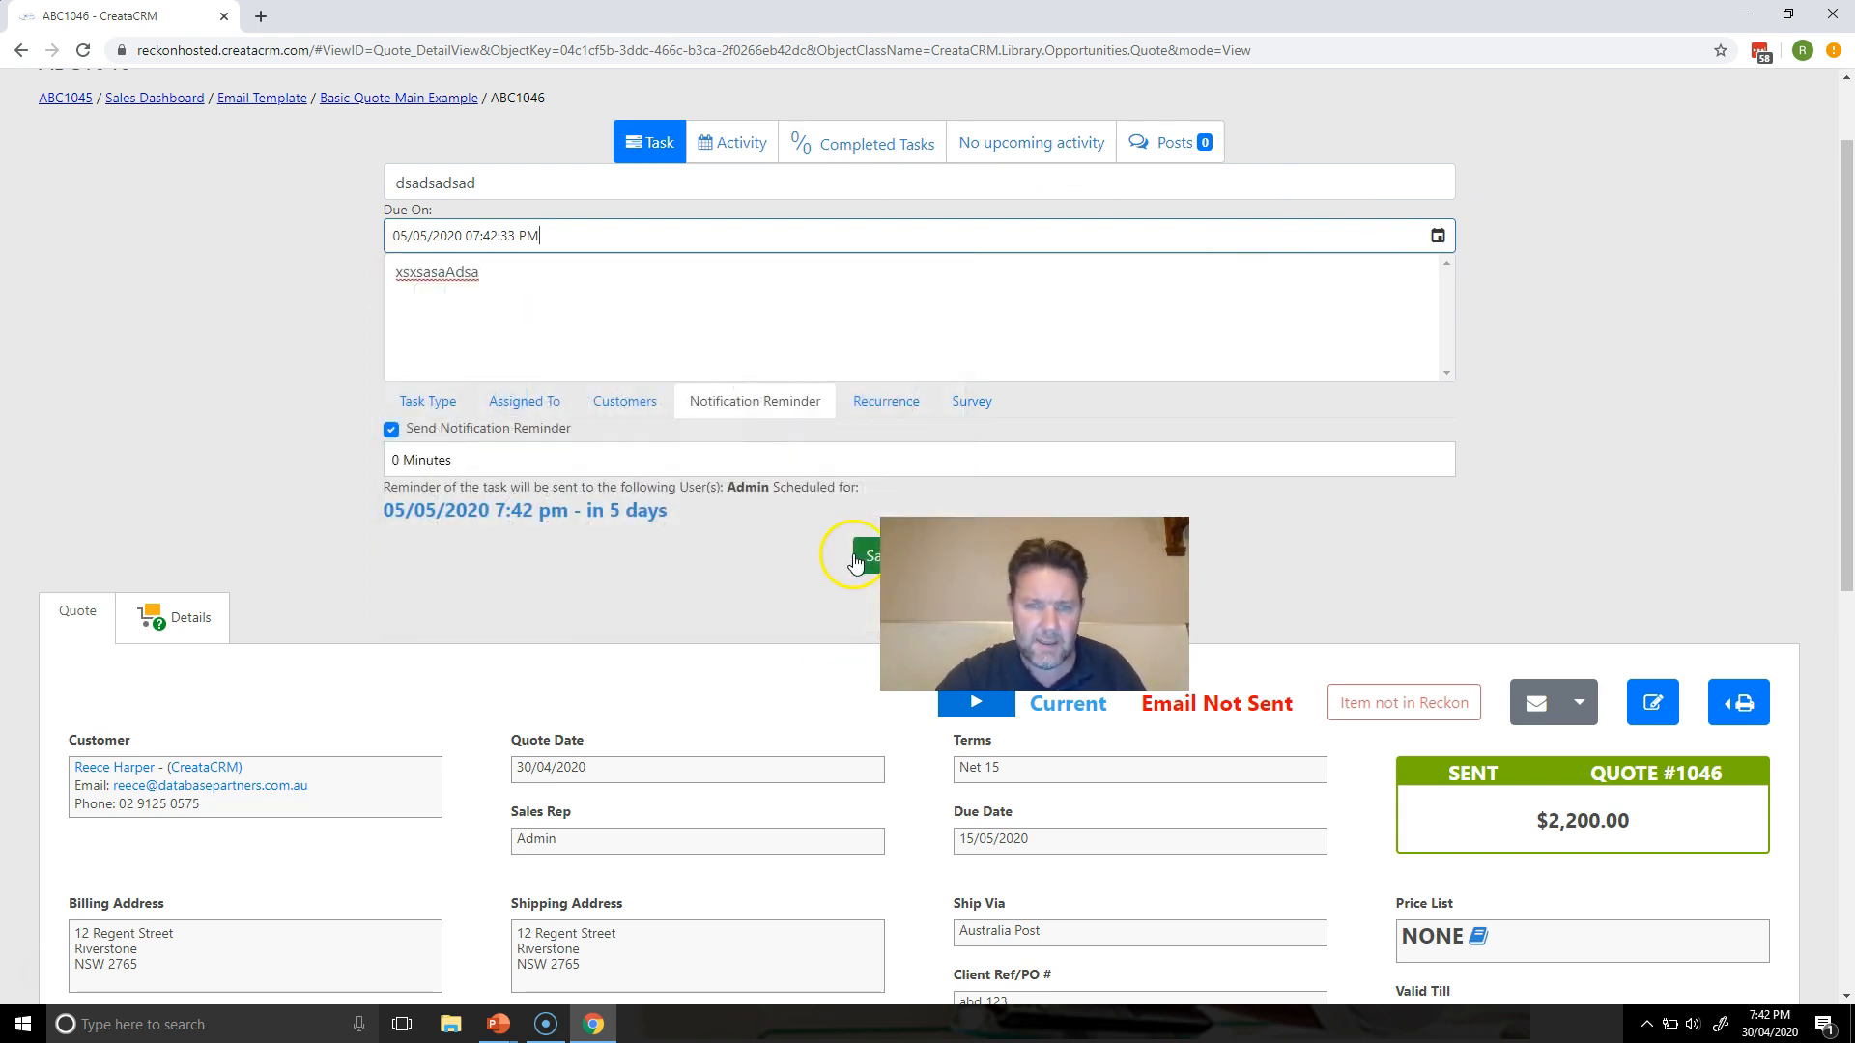
left_click(859, 557)
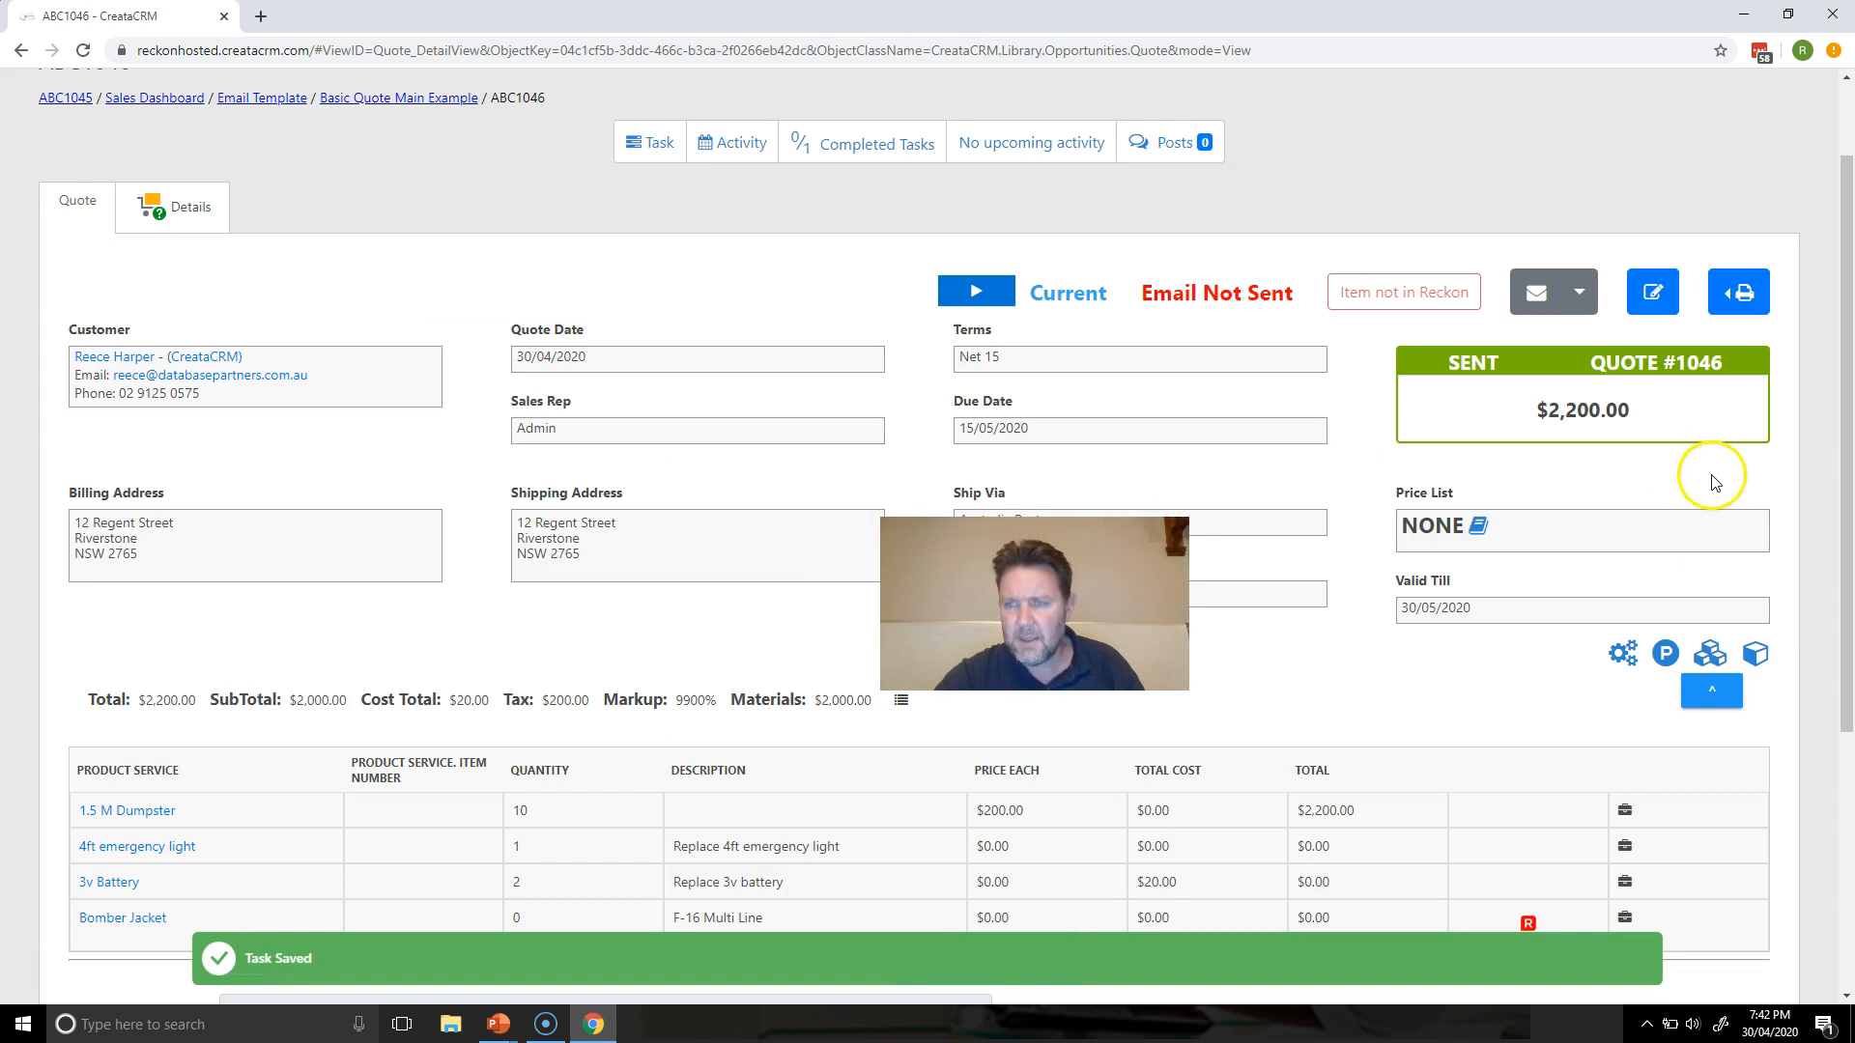
Review the quote's report list, sign-off page option and email templates such as Quote Send With Signature
left_click_drag(1847, 497, 1817, 380)
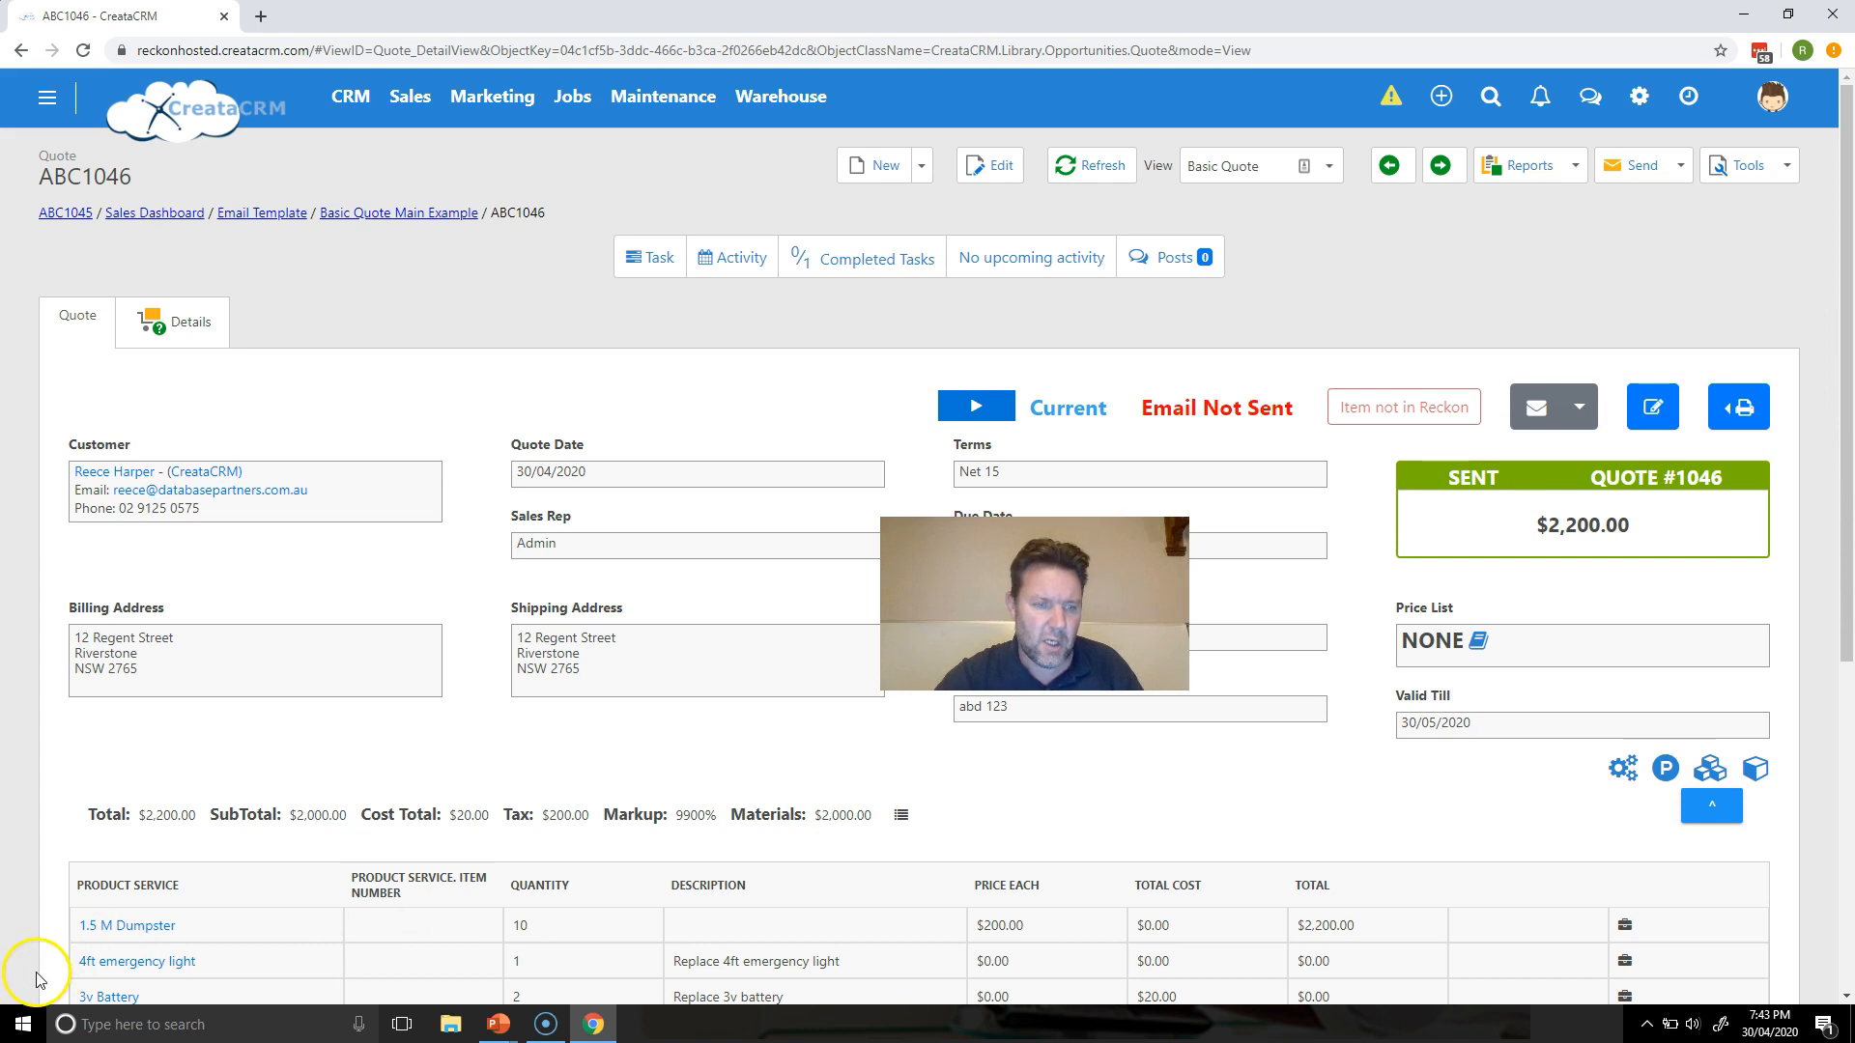
left_click(1725, 418)
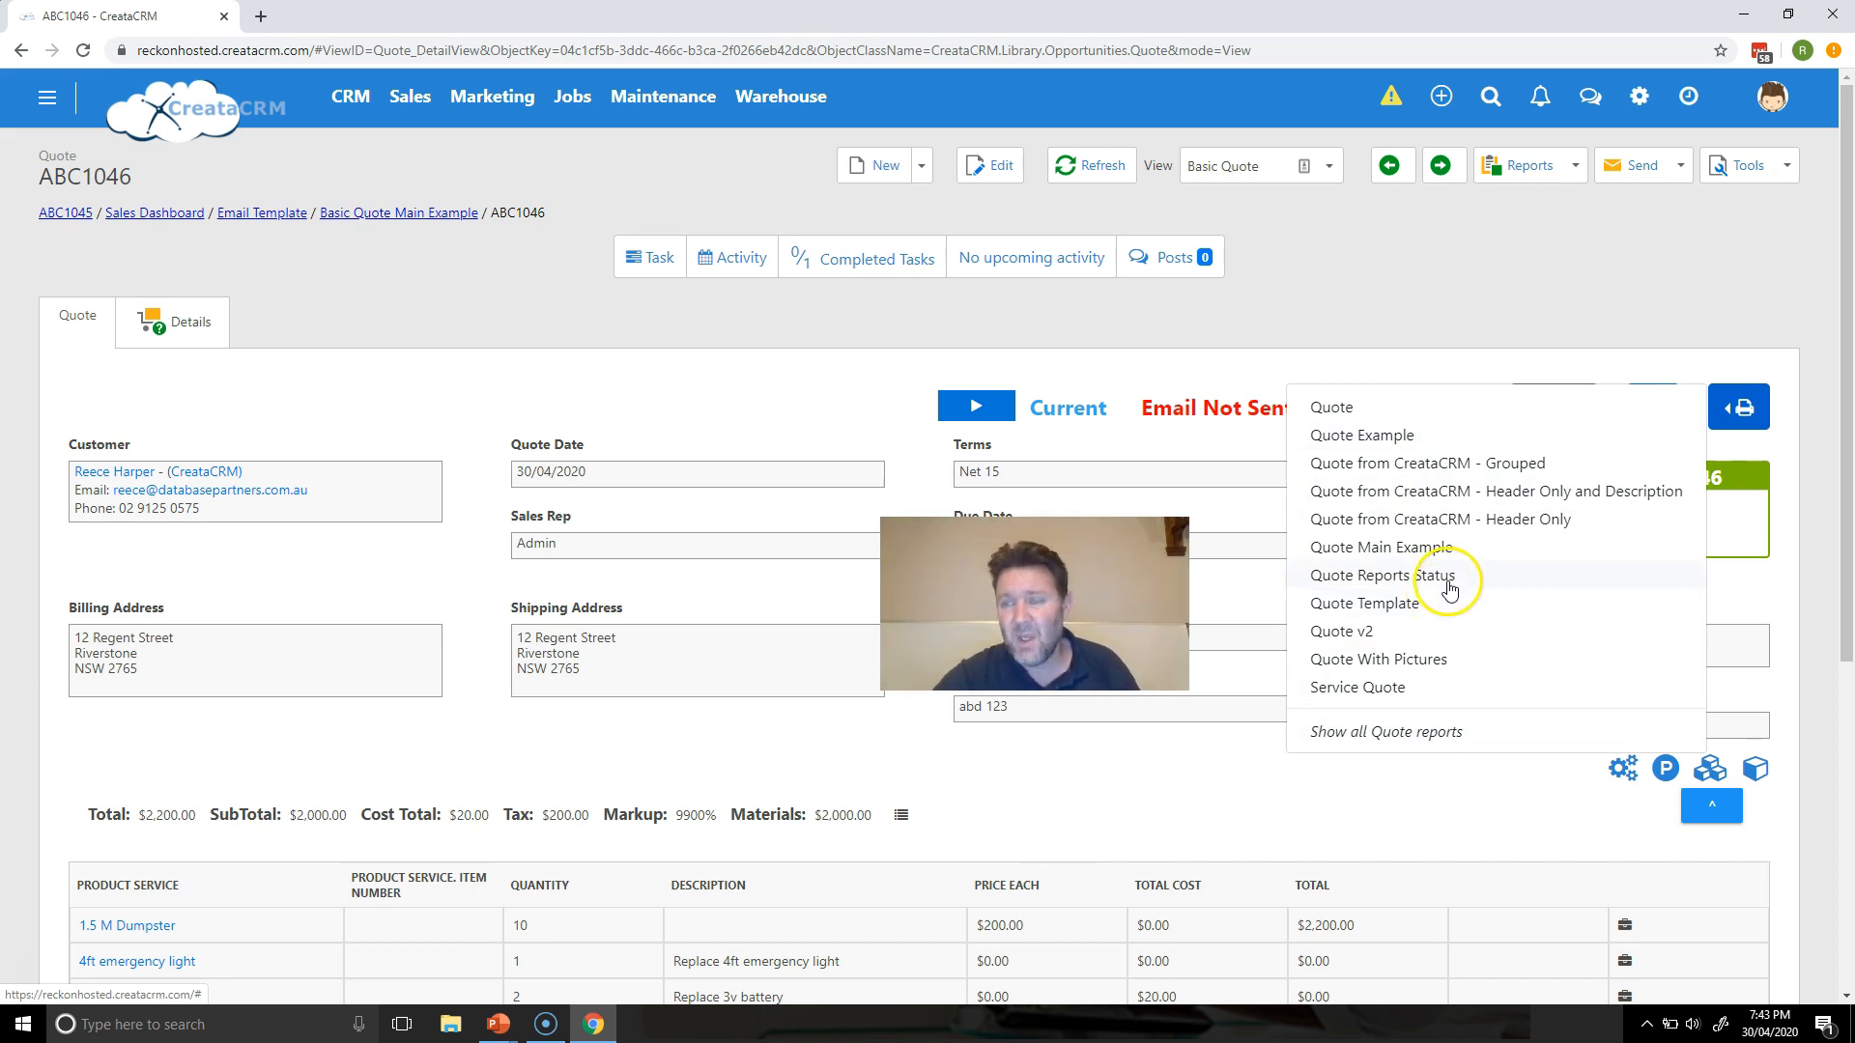
left_click(1441, 298)
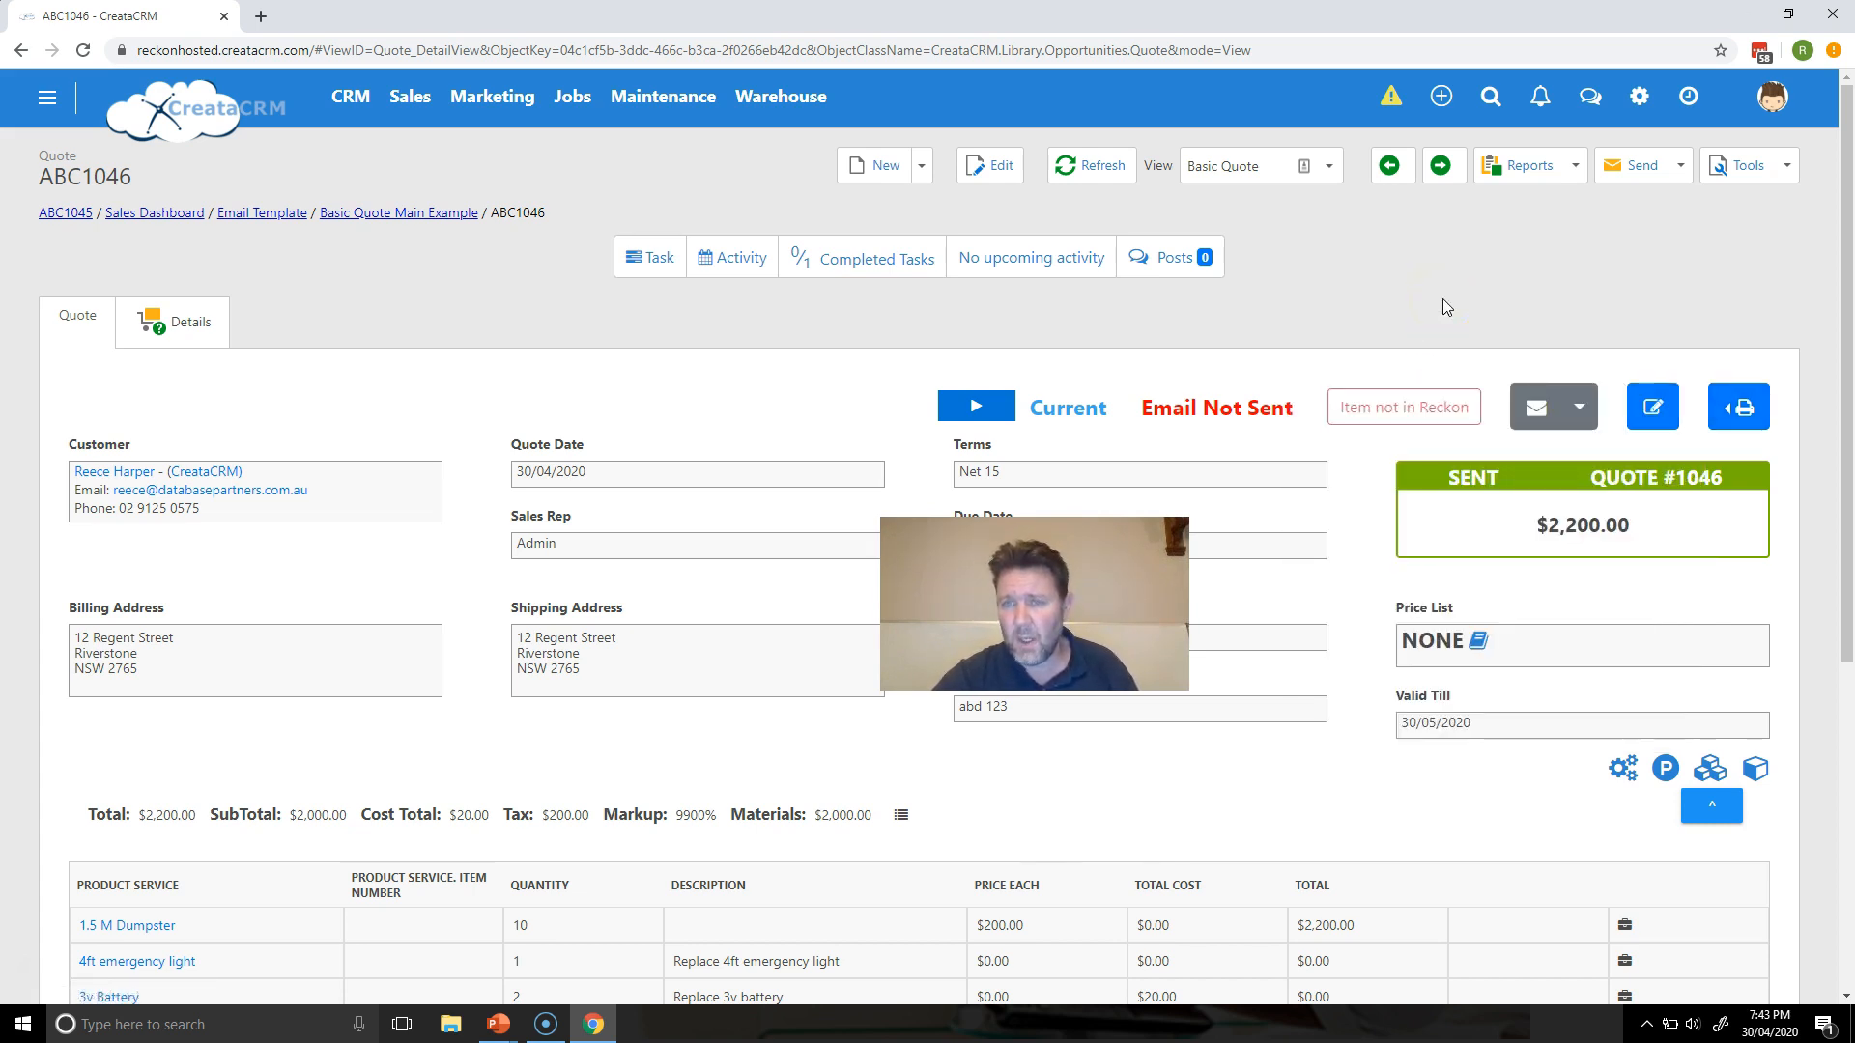
left_click(1736, 414)
left_click(1652, 406)
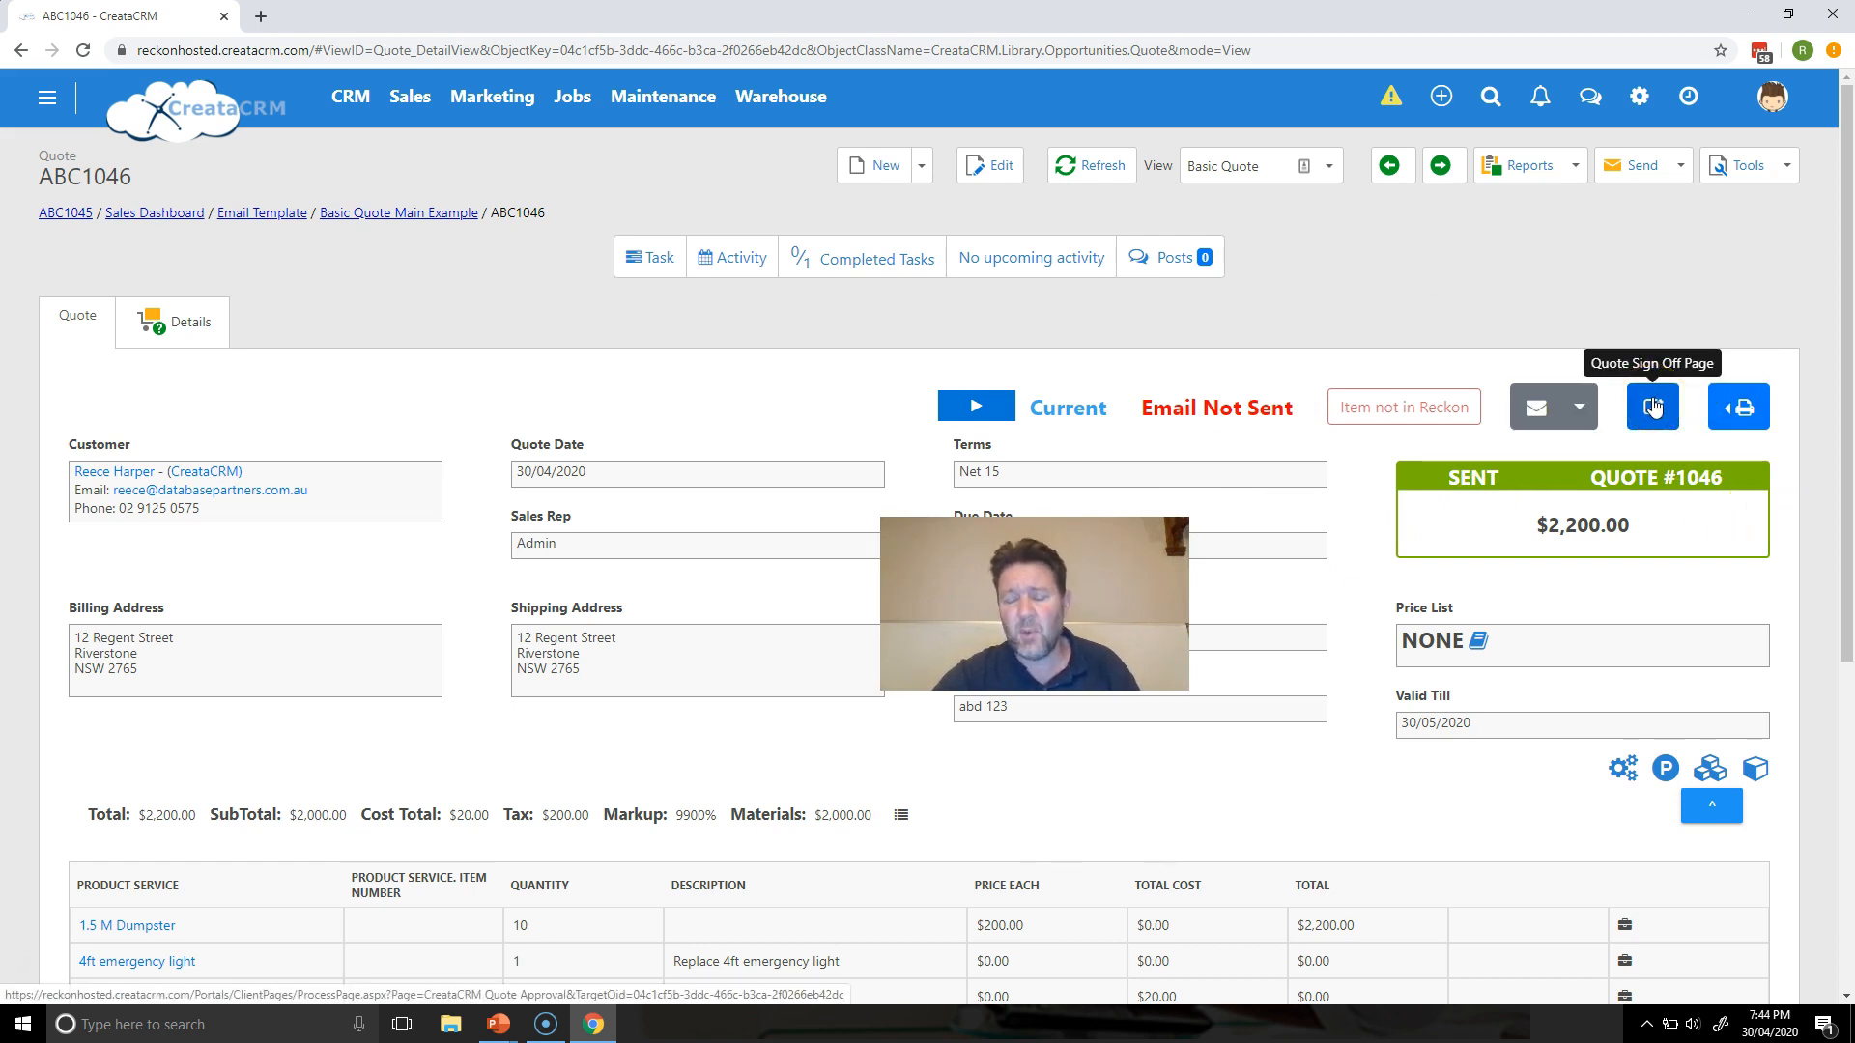
left_click(1584, 410)
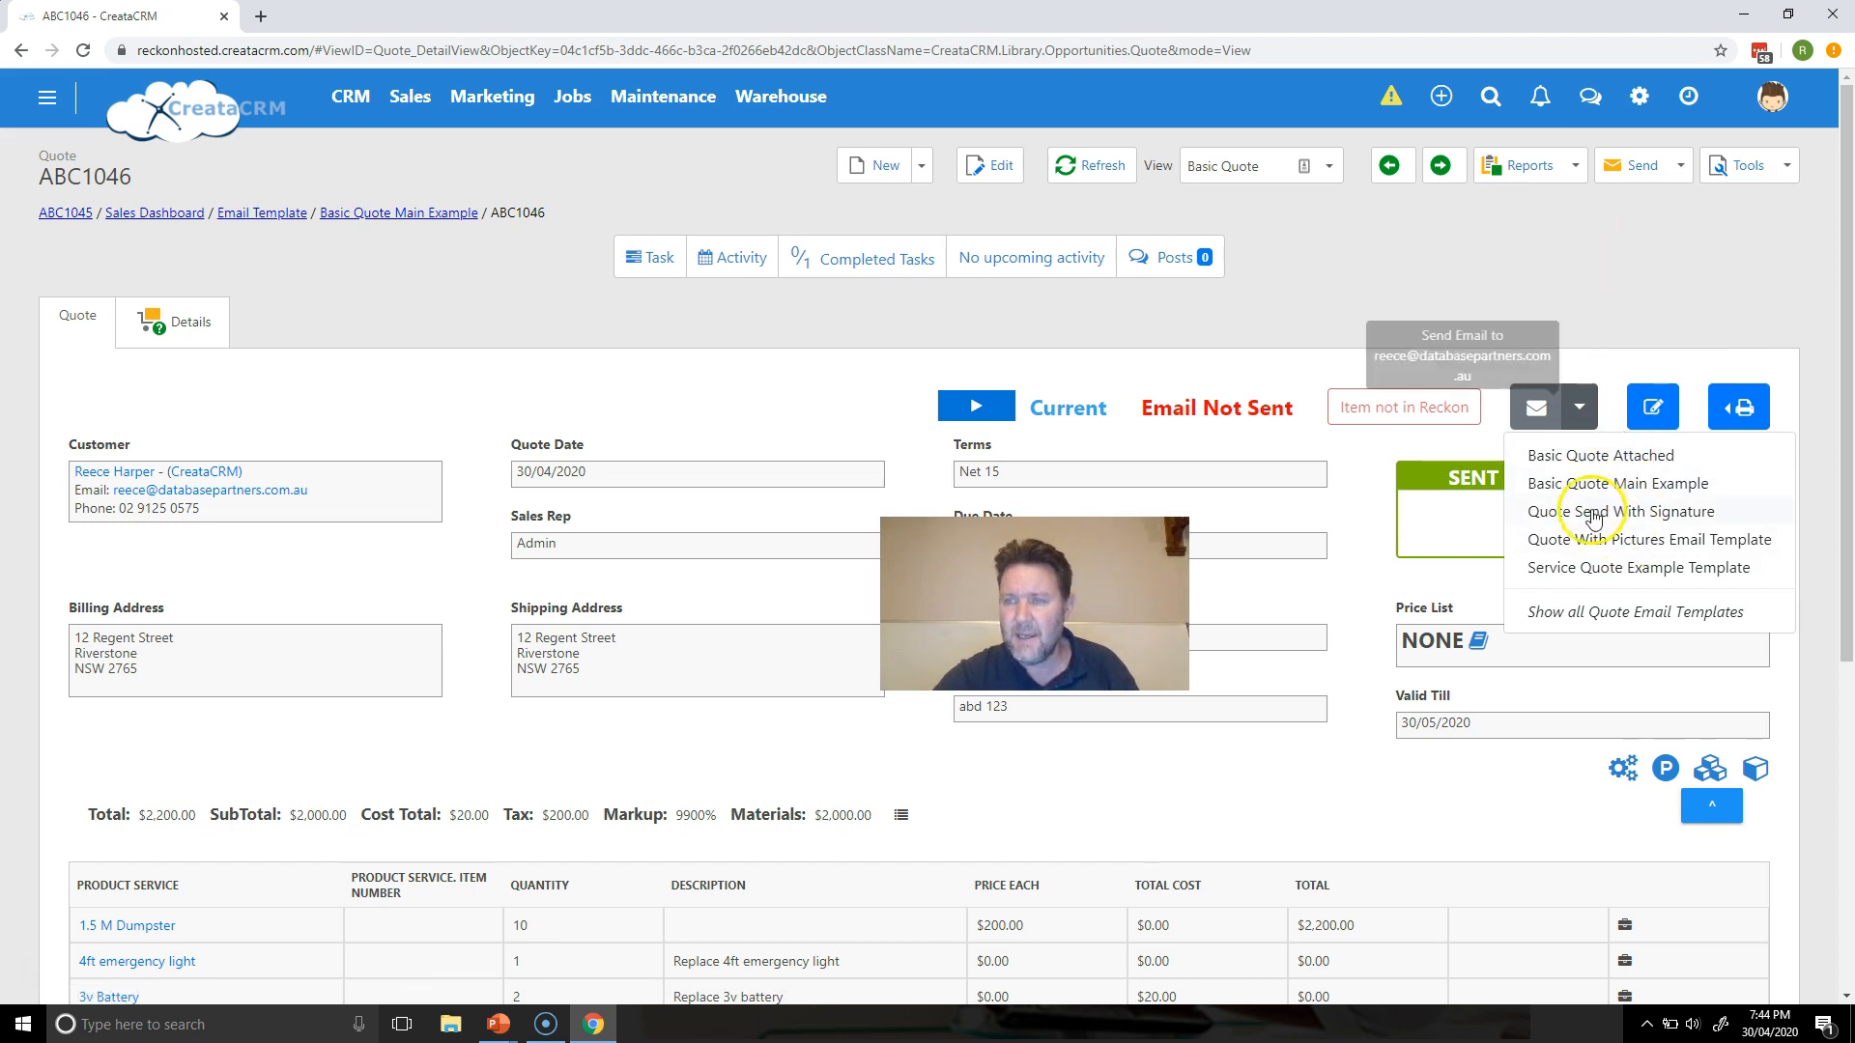
left_click(1584, 369)
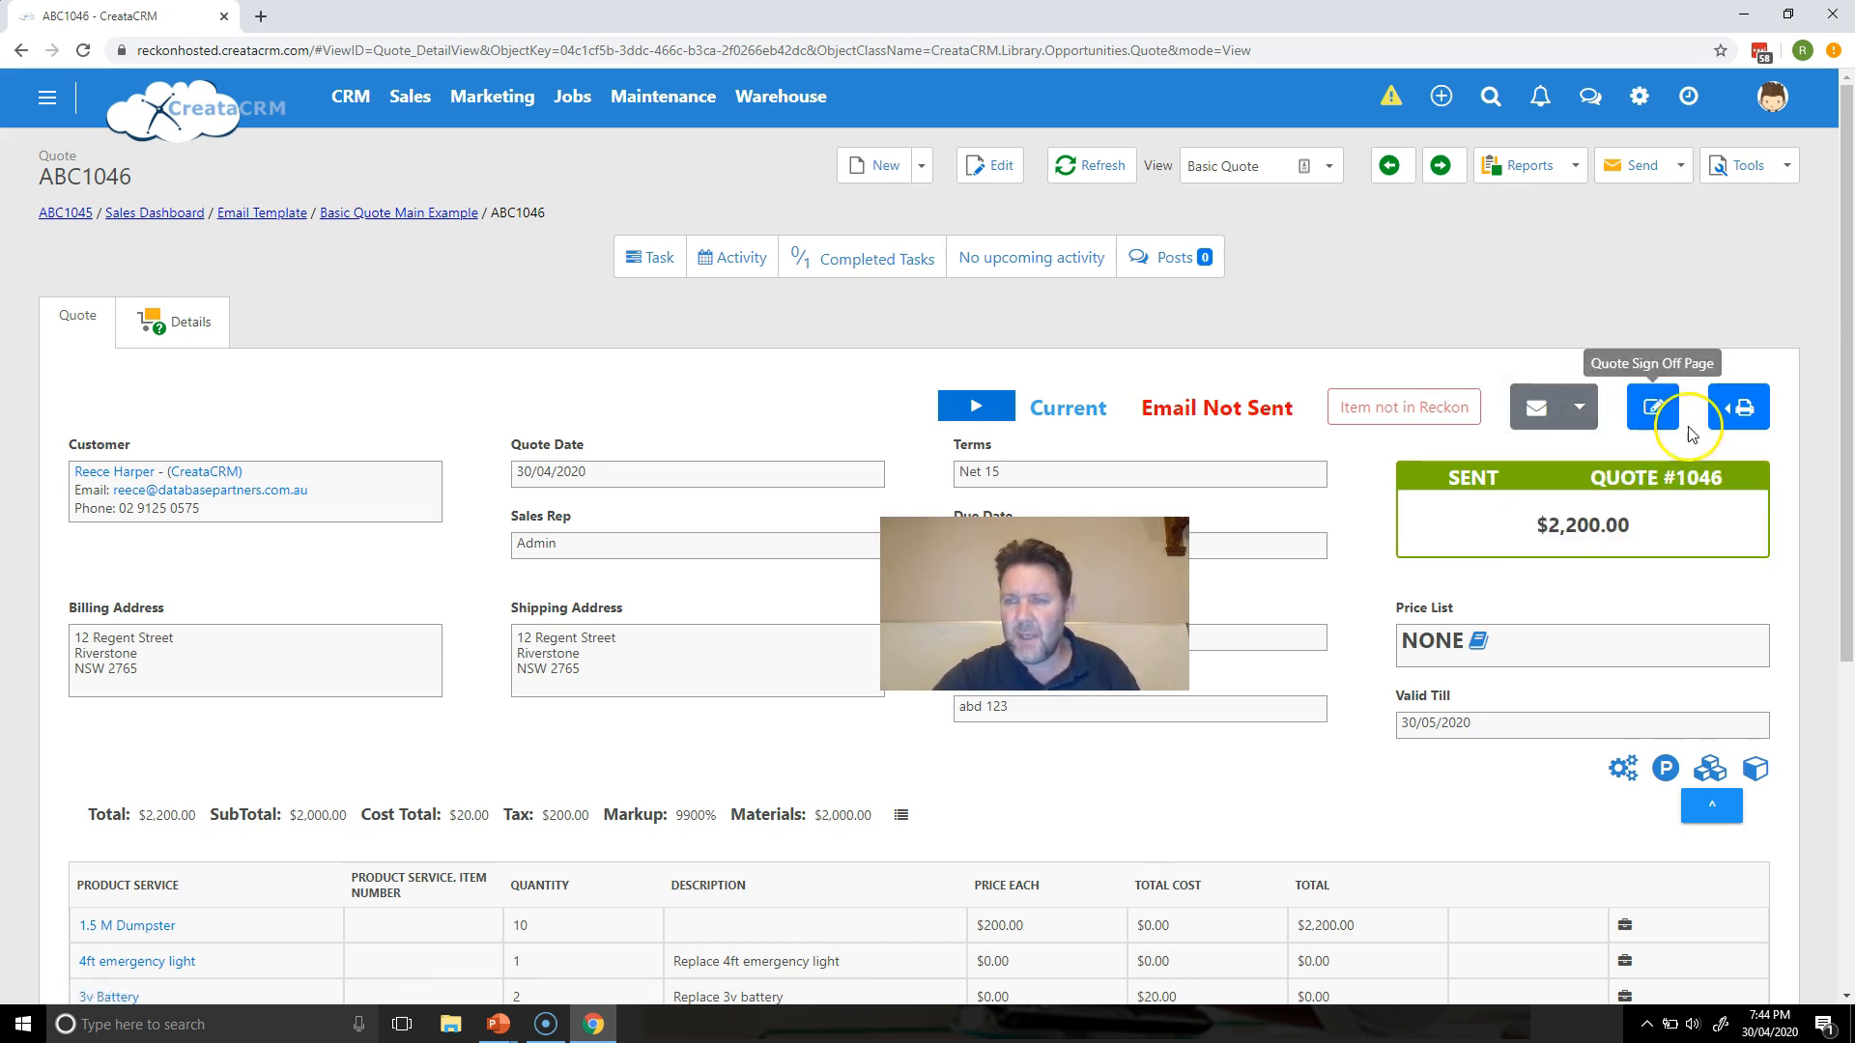
Open the Quote Sign Off Page and accept the quote as the customer would
left_click(1653, 407)
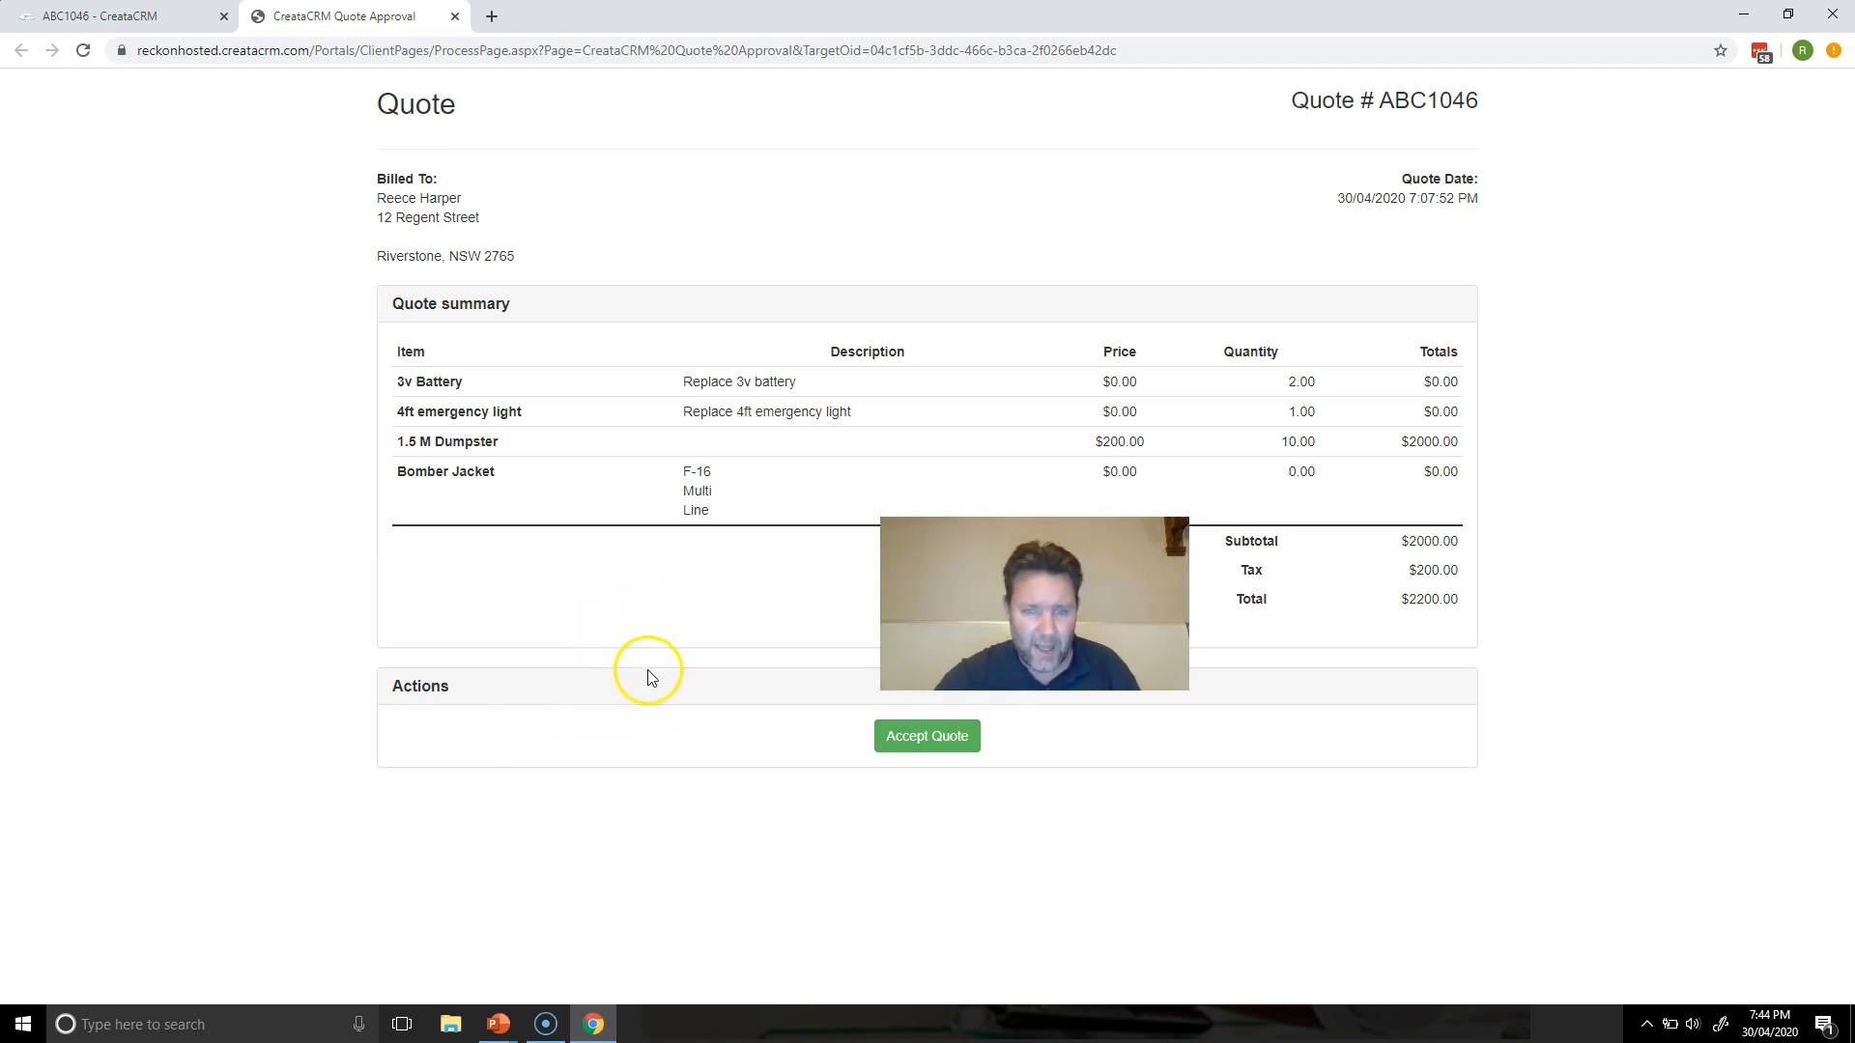
left_click(906, 746)
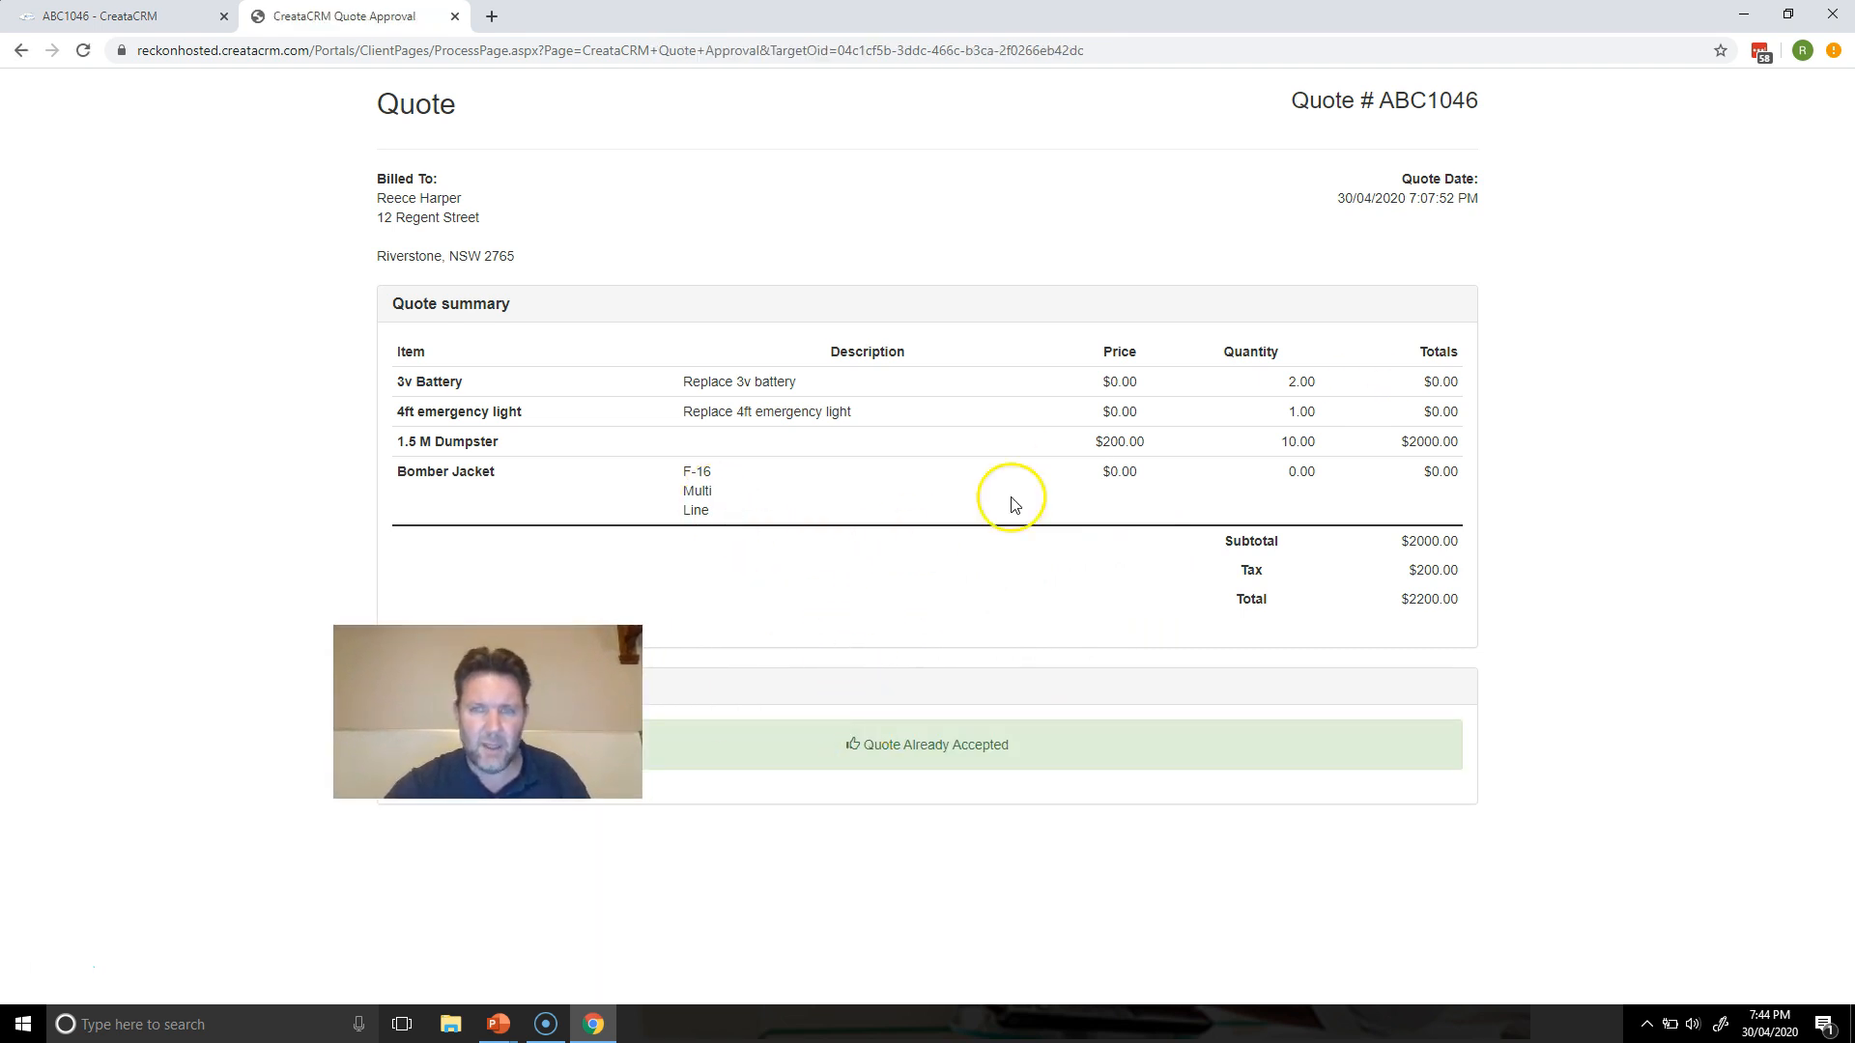
left_click_drag(894, 597, 724, 627)
left_click(751, 626)
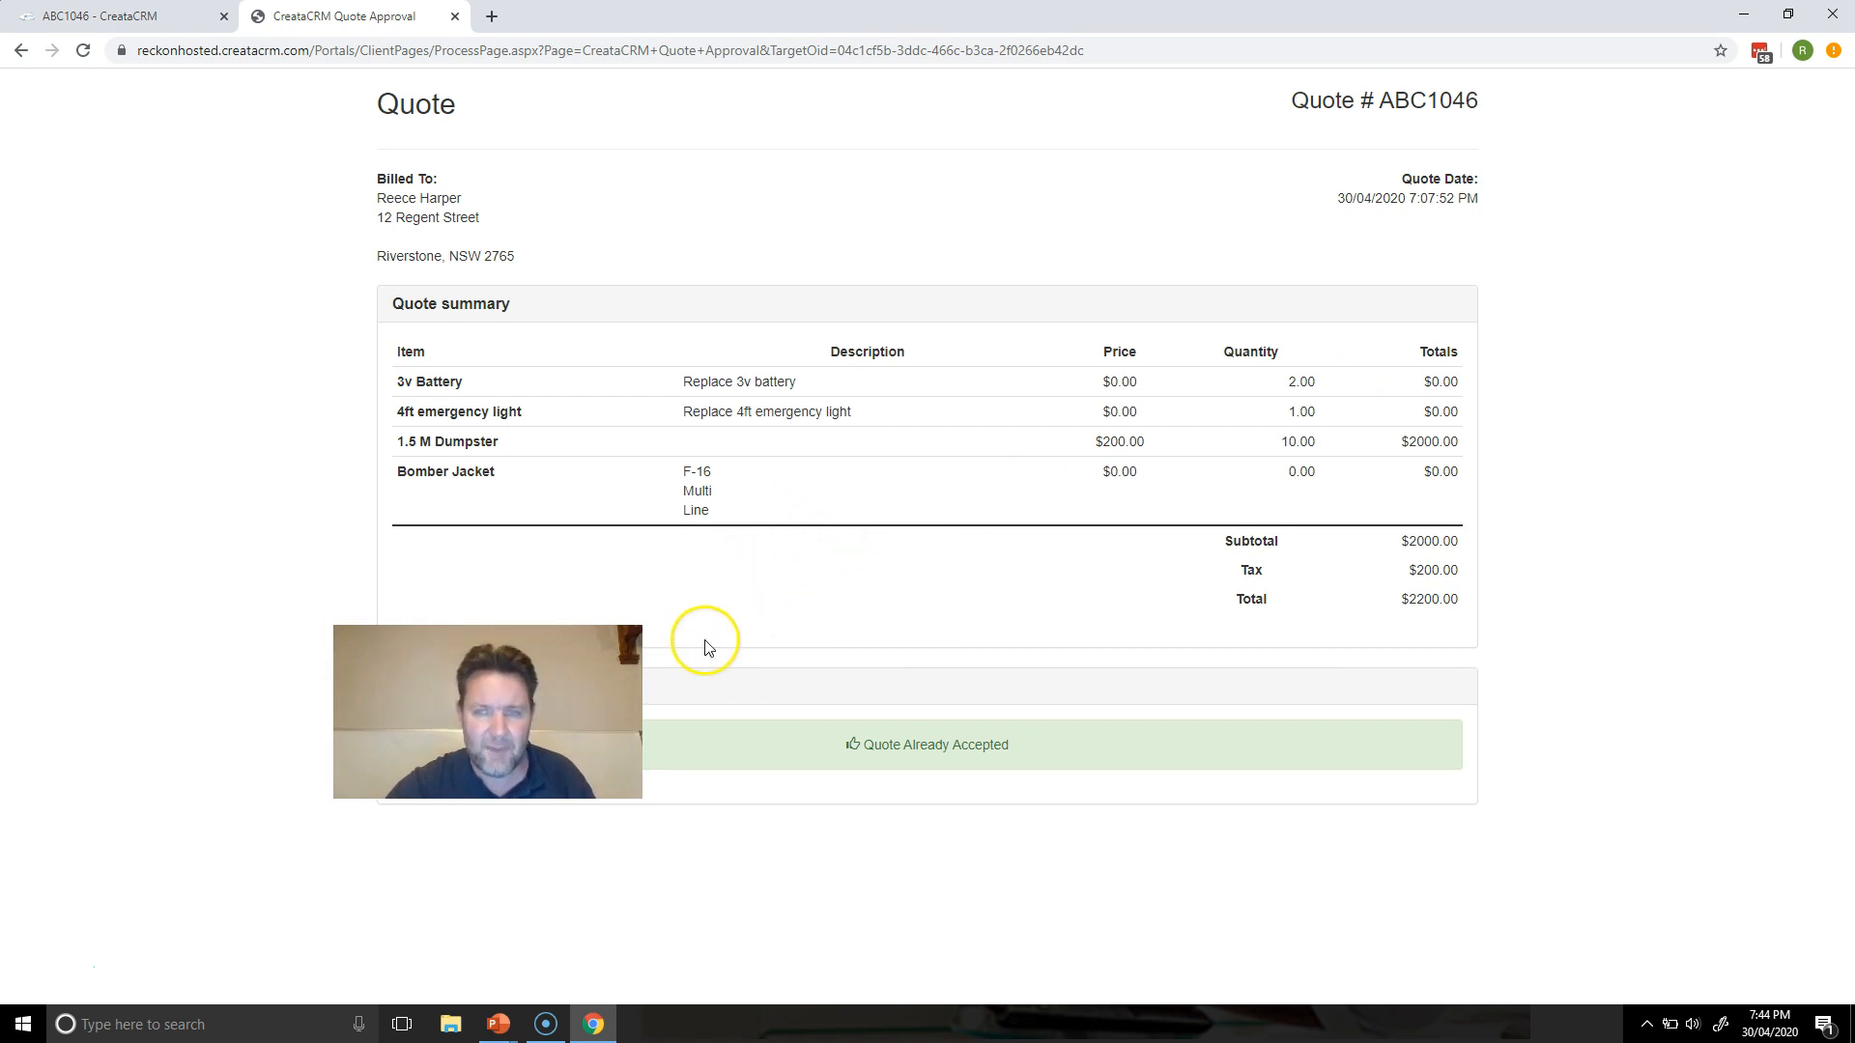
left_click_drag(493, 710, 1124, 415)
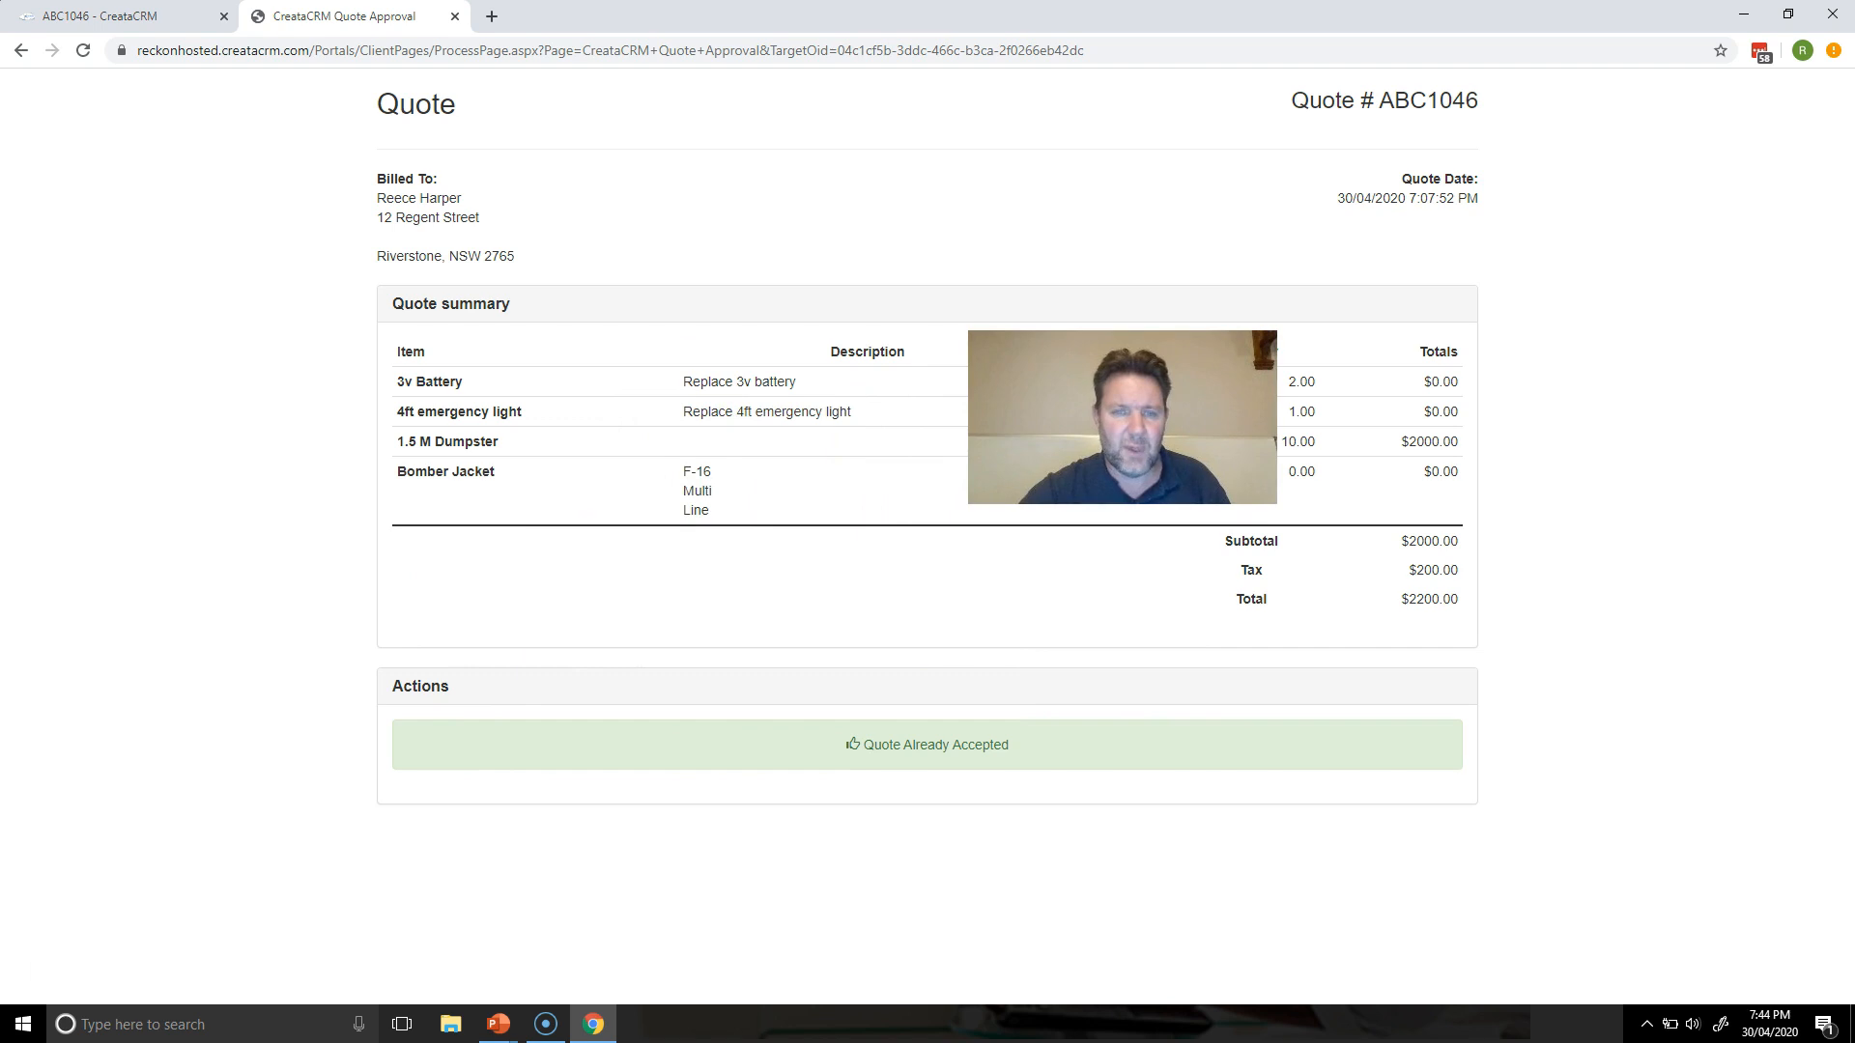
Switch back to the quote record and refresh it
left_click(150, 17)
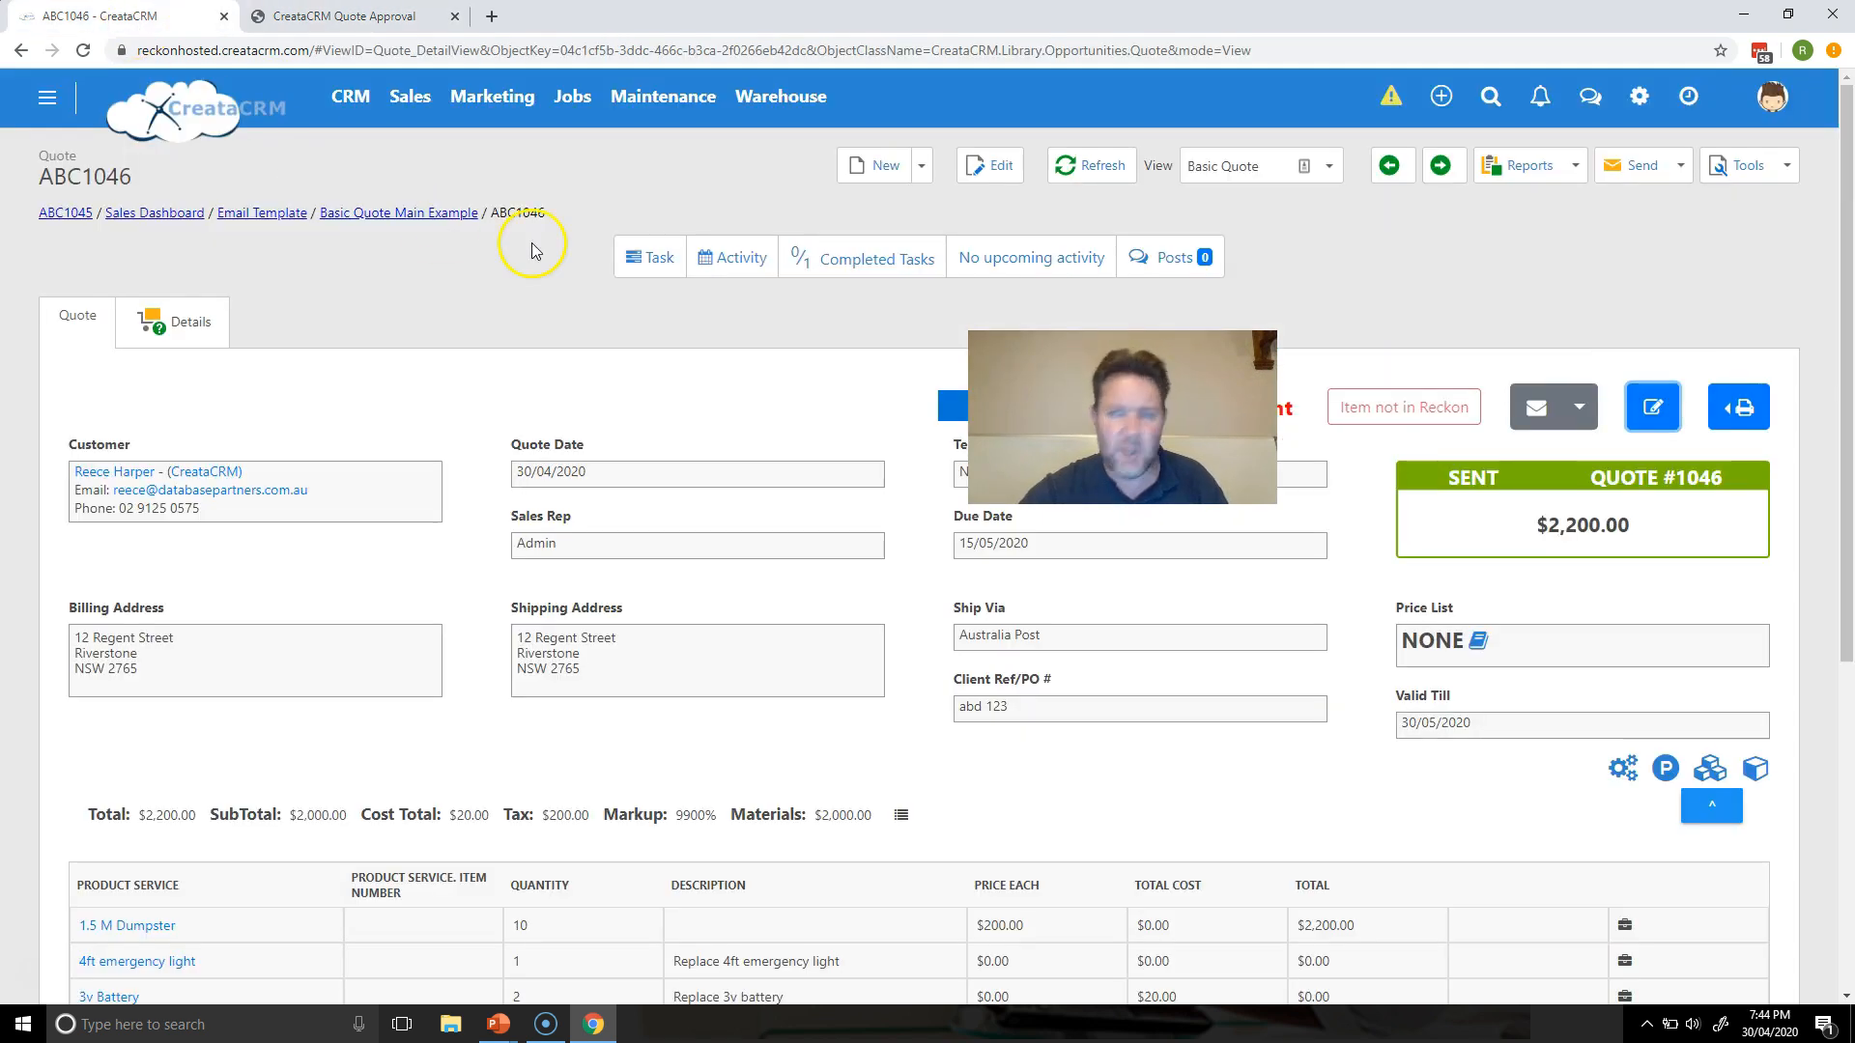
left_click(1106, 167)
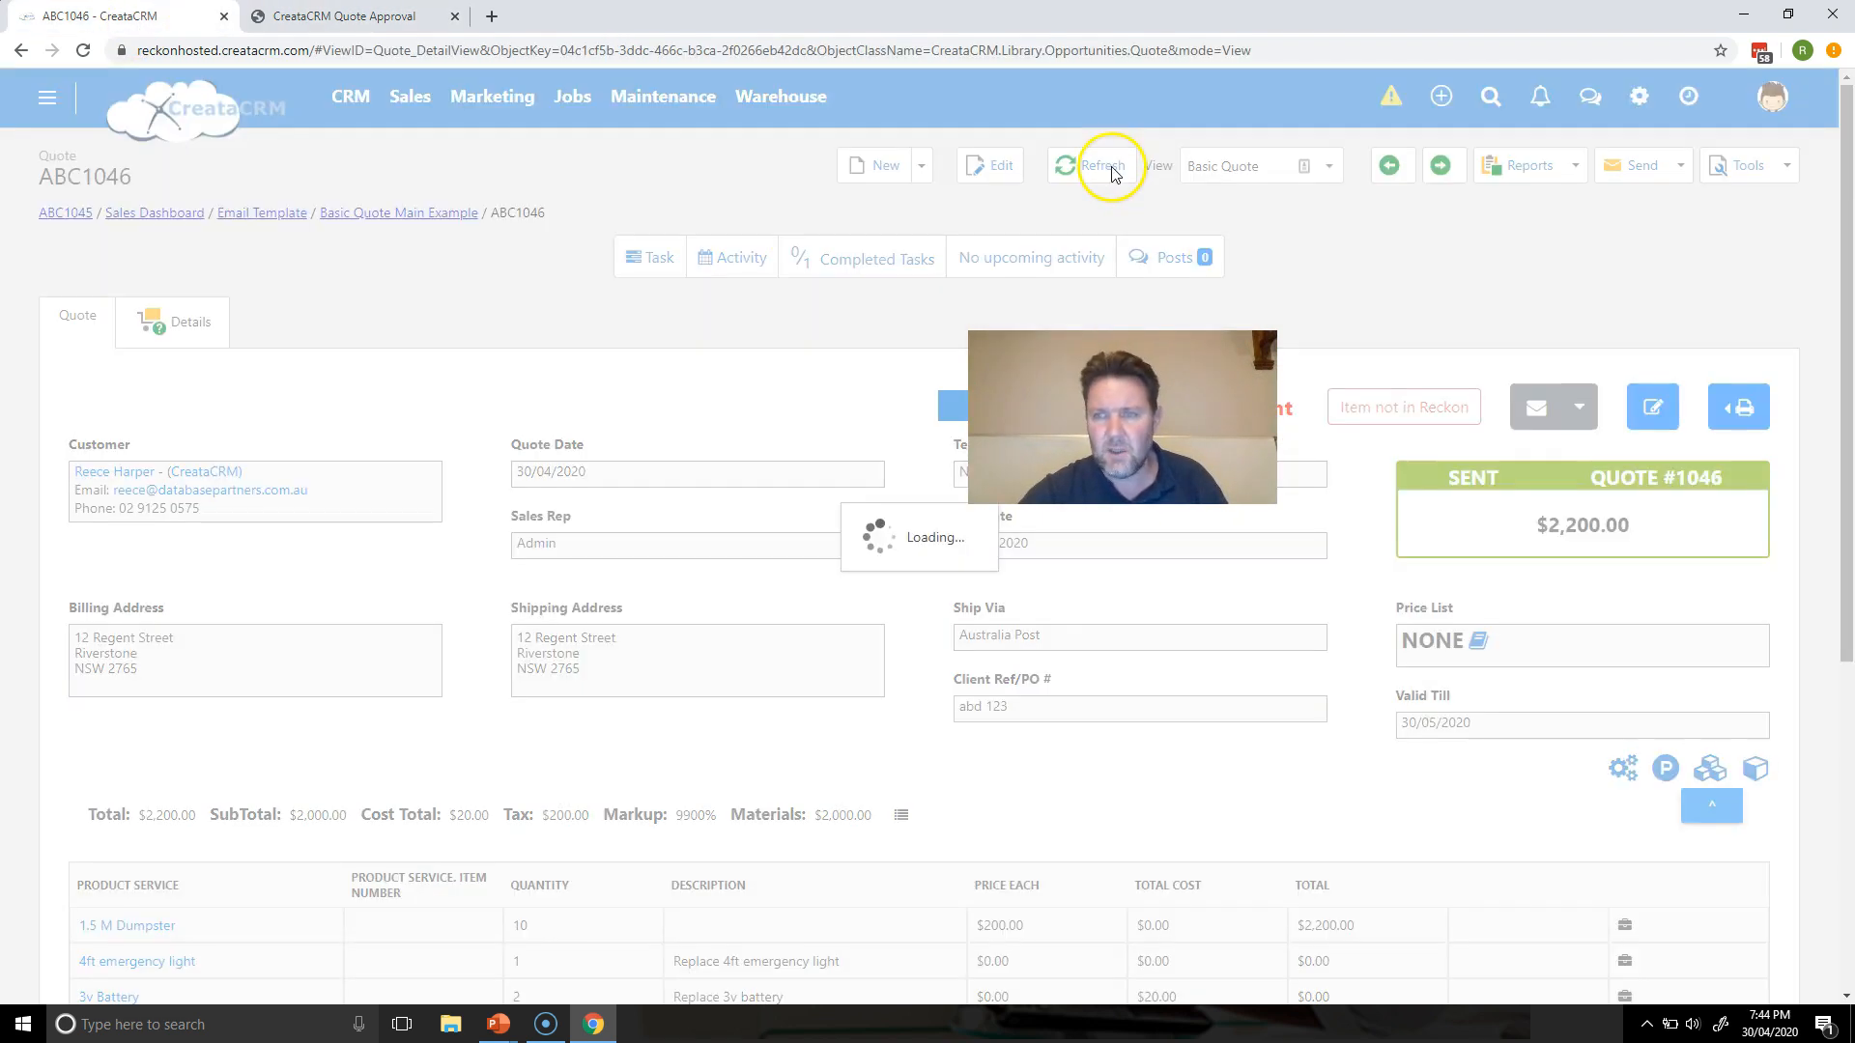